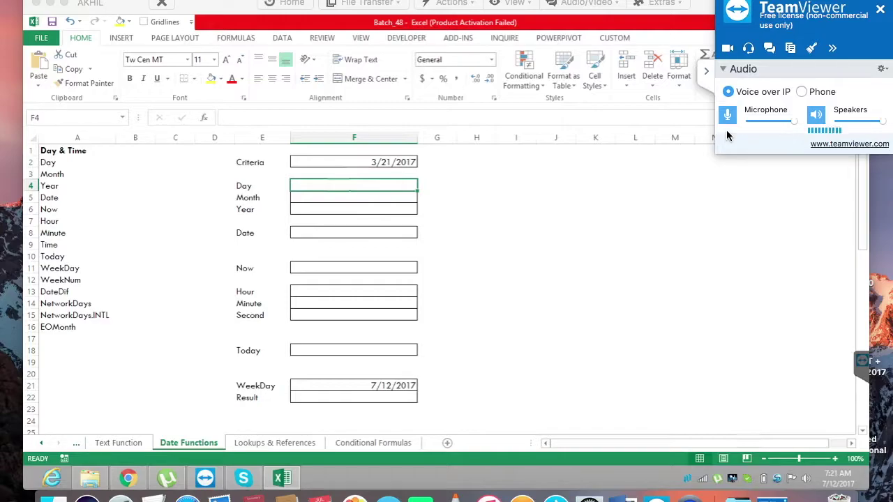
Enter =DAY(F2) in cell F4 to extract the day from the criteria date
{"action": "type", "text": "=day"}
{"action": "key", "text": "Tab"}
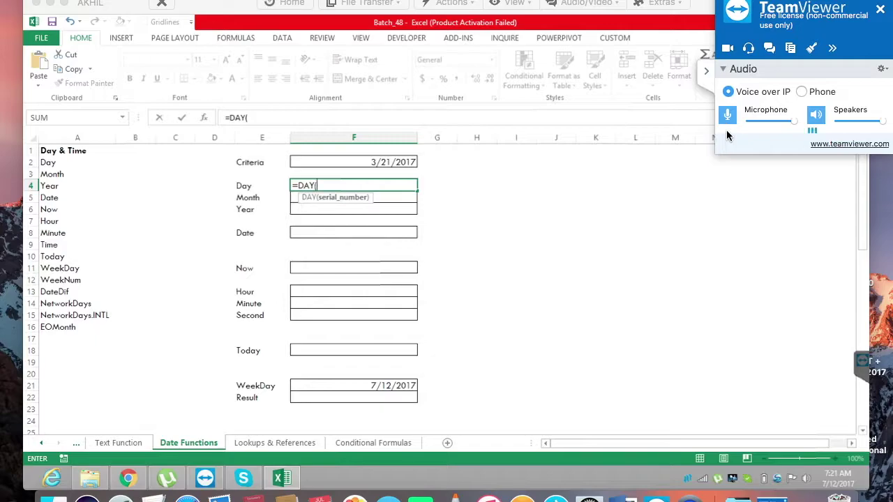
{"action": "key", "text": "Up"}
{"action": "key", "text": "Up"}
{"action": "type", "text": ")"}
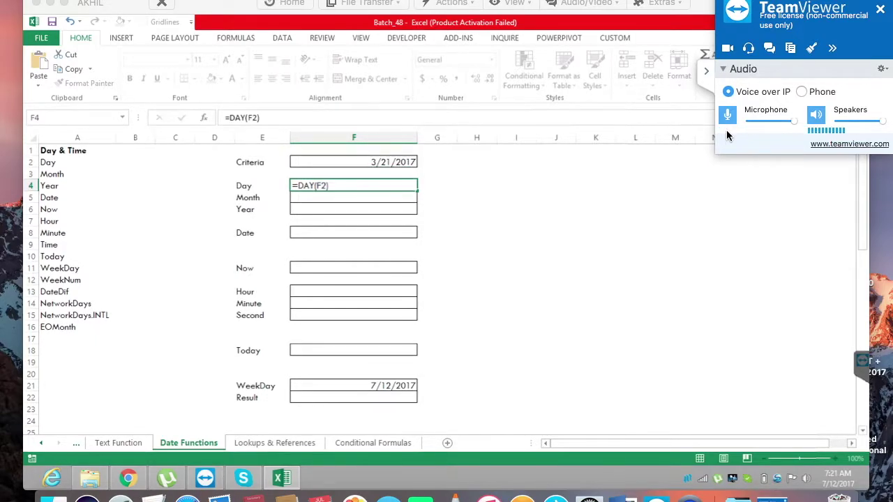
{"action": "key", "text": "Return"}
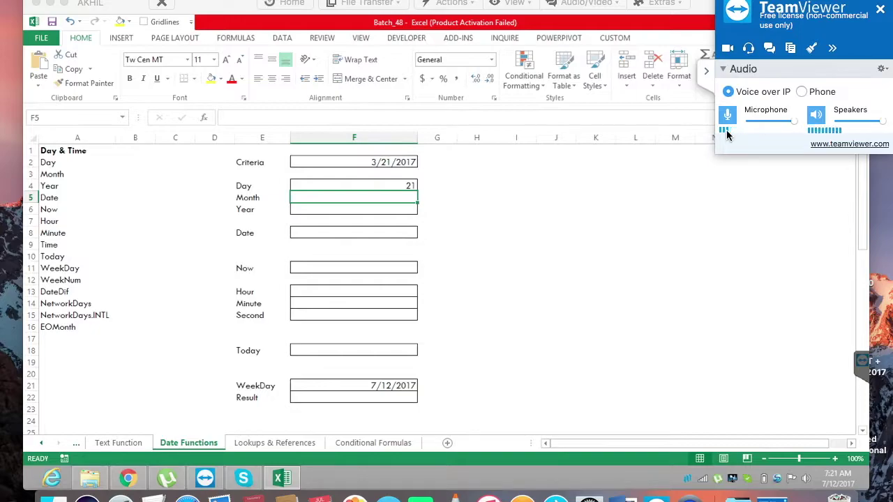
Enter =MONTH(F2) in cell F5 to extract the month from the criteria date
{"action": "type", "text": "=mo"}
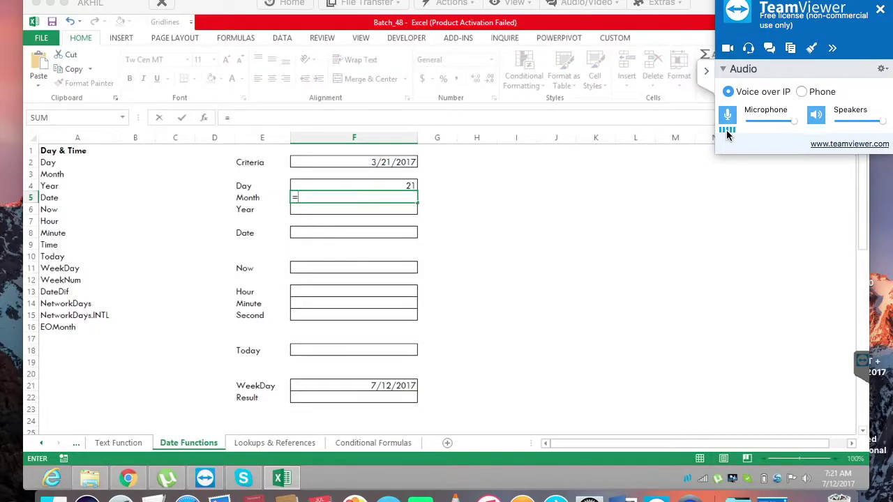
{"action": "key", "text": "Tab"}
{"action": "key", "text": "Up"}
{"action": "key", "text": "Up"}
{"action": "key", "text": "Up"}
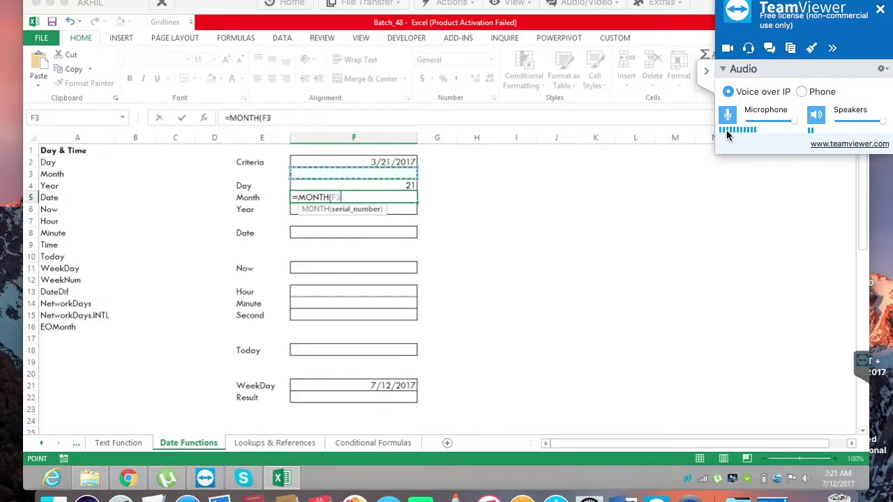
{"action": "type", "text": ")"}
{"action": "key", "text": "Return"}
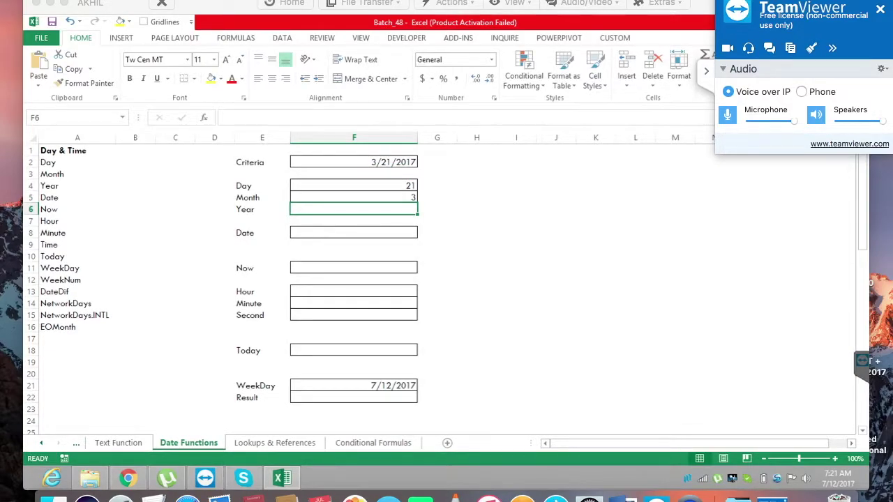
Enter =YEAR(F2) in cell F6, also expanding the remote session to full screen and collapsing its side panel
{"action": "type", "text": "="}
{"action": "left_click", "coordinate": [65, 4]}
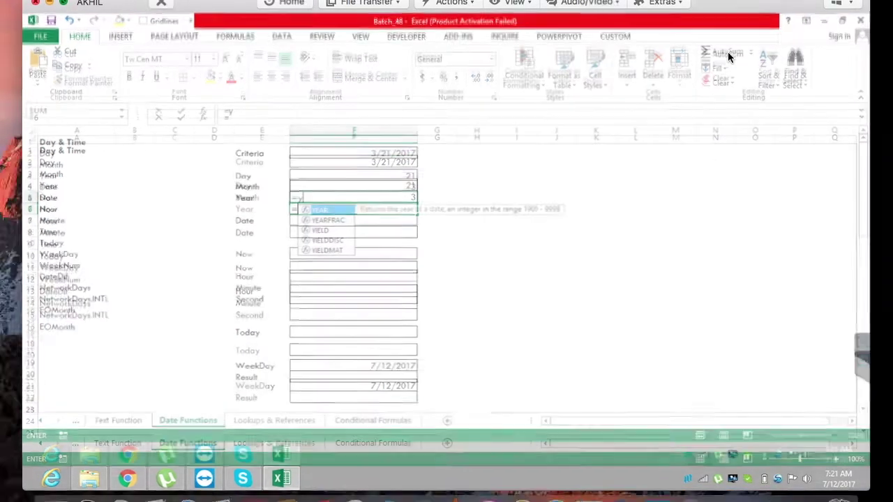
{"action": "type", "text": "ye"}
{"action": "key", "text": "Tab"}
{"action": "key", "text": "Up"}
{"action": "key", "text": "Up"}
{"action": "key", "text": "Up"}
{"action": "key", "text": "Up"}
{"action": "left_click", "coordinate": [707, 74]}
{"action": "type", "text": ")"}
{"action": "key", "text": "Return"}
Enter =DATE(F6,F5,F4) in cell F8 to build a date from the extracted year, month and day
{"action": "key", "text": "Down"}
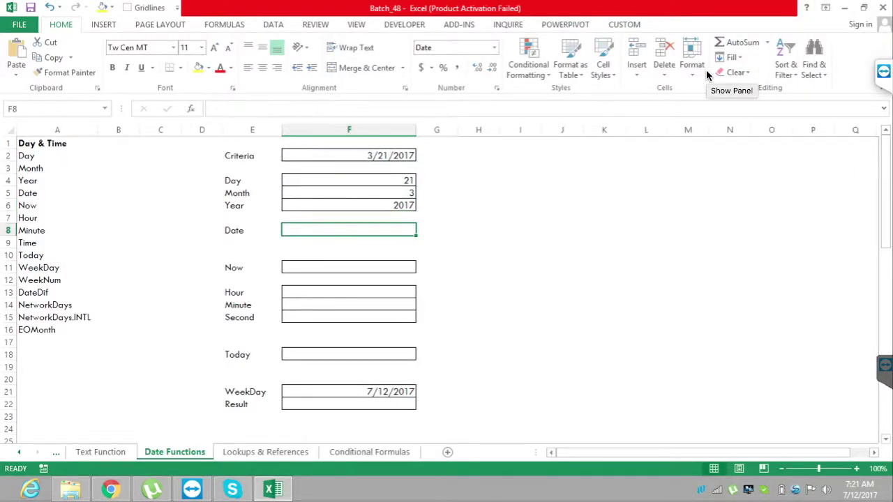
{"action": "type", "text": "=dat"}
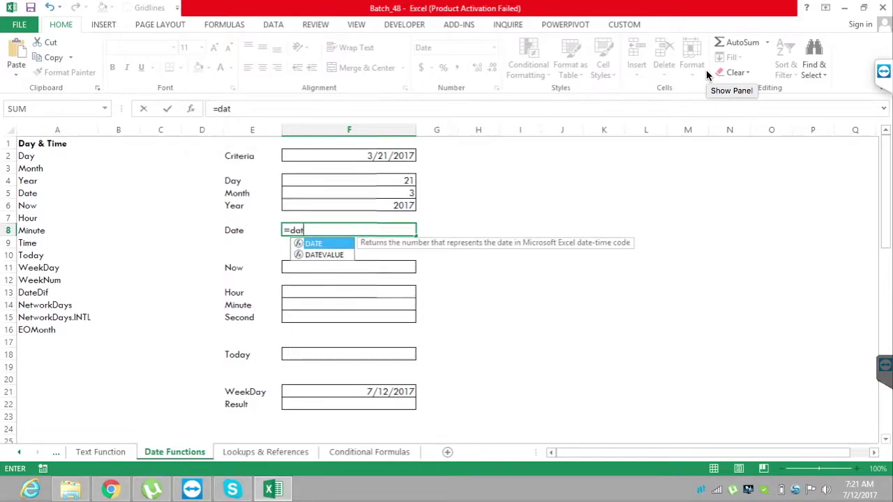
{"action": "key", "text": "Tab"}
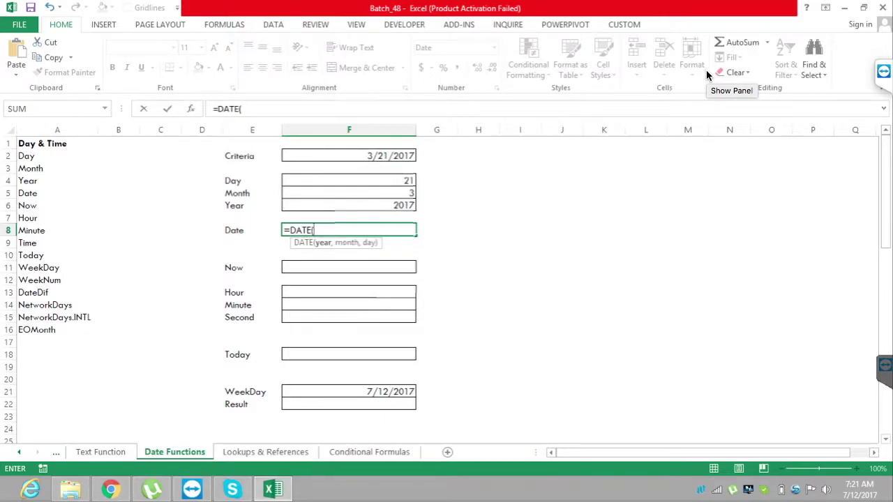
{"action": "key", "text": "Up"}
{"action": "key", "text": "Up"}
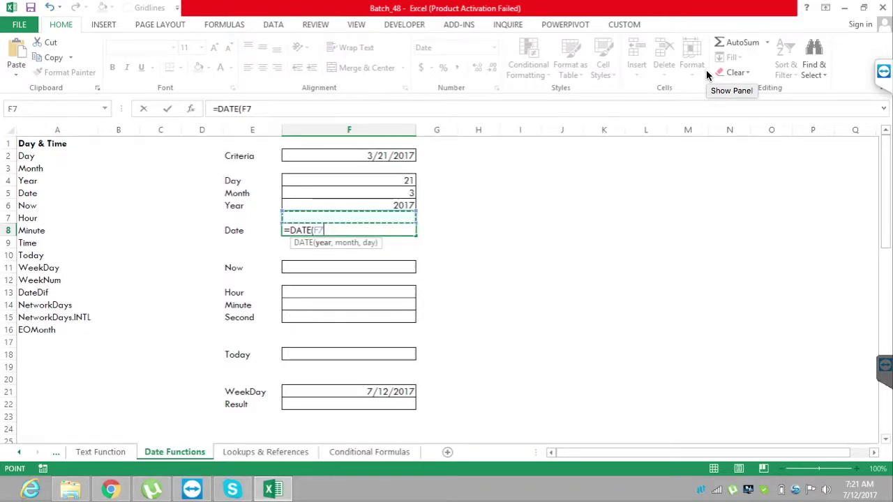
{"action": "type", "text": ","}
{"action": "key", "text": "Up"}
{"action": "key", "text": "Up"}
{"action": "key", "text": "Up"}
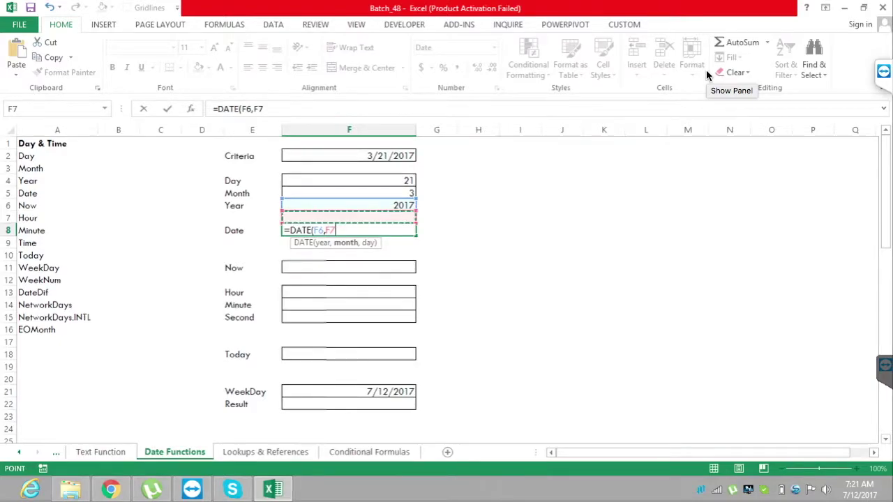
{"action": "type", "text": ","}
{"action": "key", "text": "Up"}
{"action": "key", "text": "Up"}
{"action": "key", "text": "Up"}
{"action": "key", "text": "Up"}
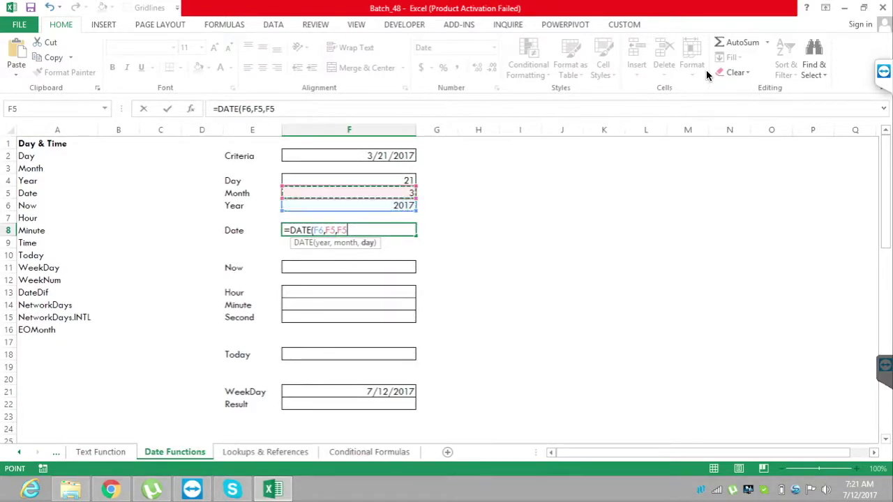
{"action": "type", "text": ")"}
{"action": "key", "text": "Return"}
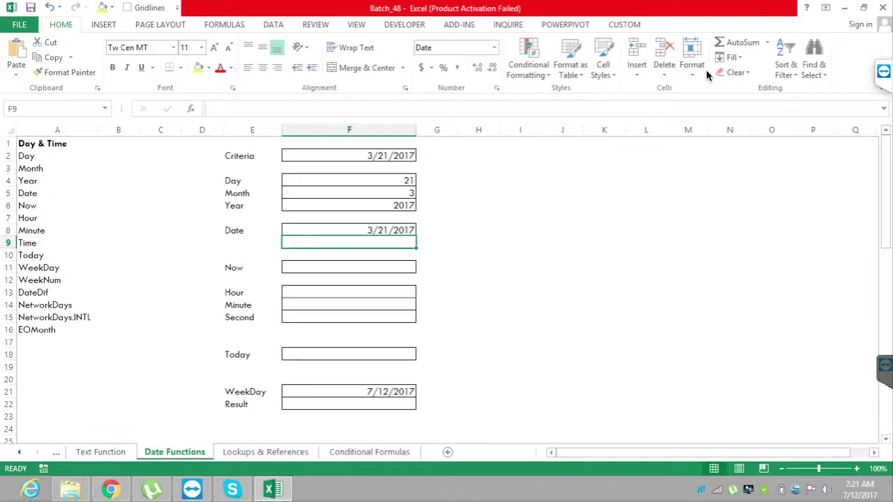
Enter =NOW() in cell F11 to return the current date and time
{"action": "key", "text": "Down"}
{"action": "key", "text": "Down"}
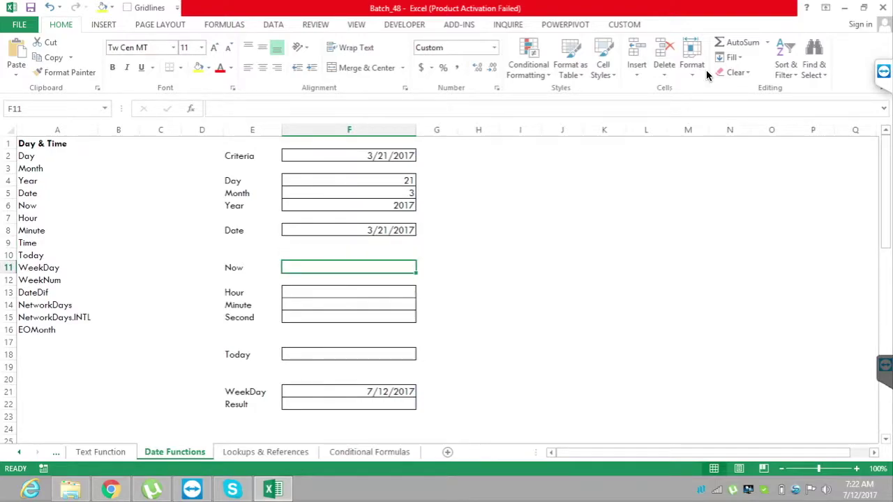
{"action": "type", "text": "=now"}
{"action": "key", "text": "Tab"}
{"action": "type", "text": ")"}
{"action": "key", "text": "Return"}
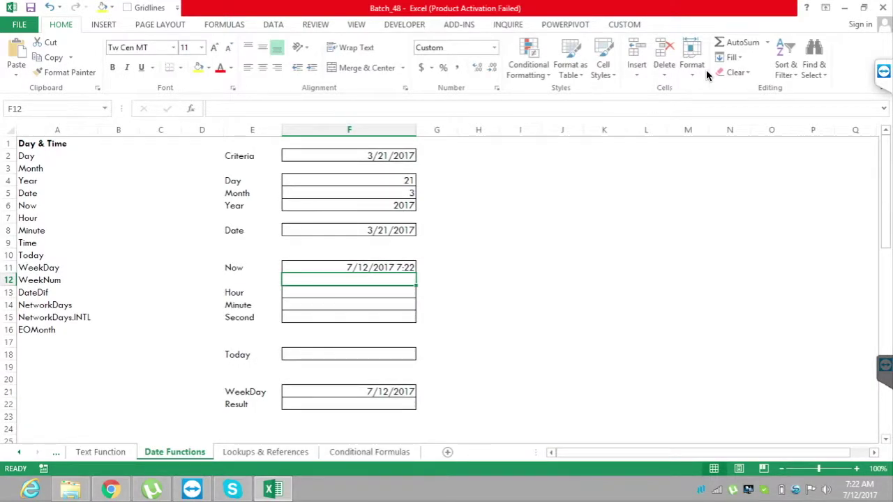
Enter =HOUR(F11) in cell F13 to extract the hour from the Now value
{"action": "key", "text": "Down"}
{"action": "type", "text": "=hou"}
{"action": "key", "text": "Tab"}
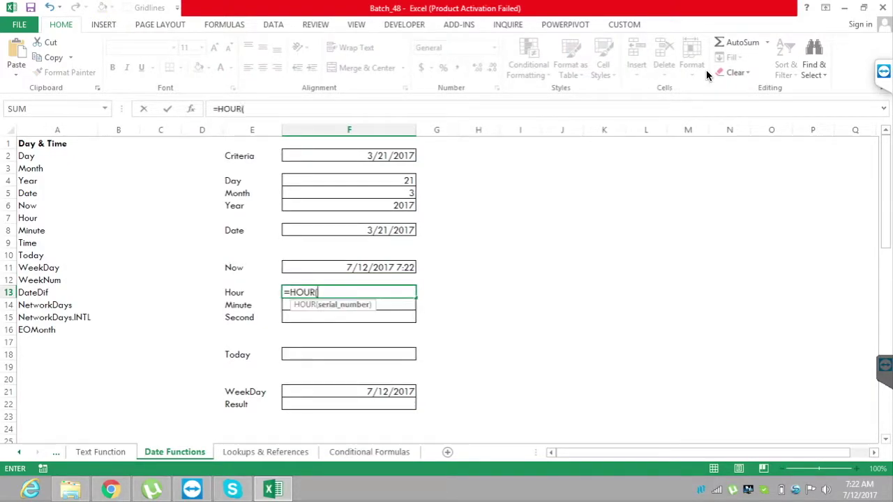
{"action": "key", "text": "Up"}
{"action": "key", "text": "Up"}
{"action": "type", "text": ")"}
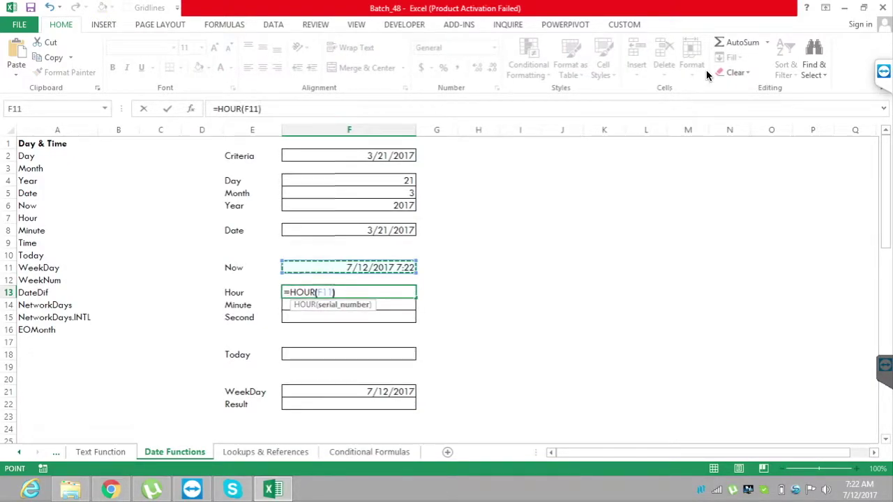
{"action": "key", "text": "Return"}
Enter =MINUTE(F11) in cell F14 to extract the minutes from the Now value
{"action": "type", "text": "=min"}
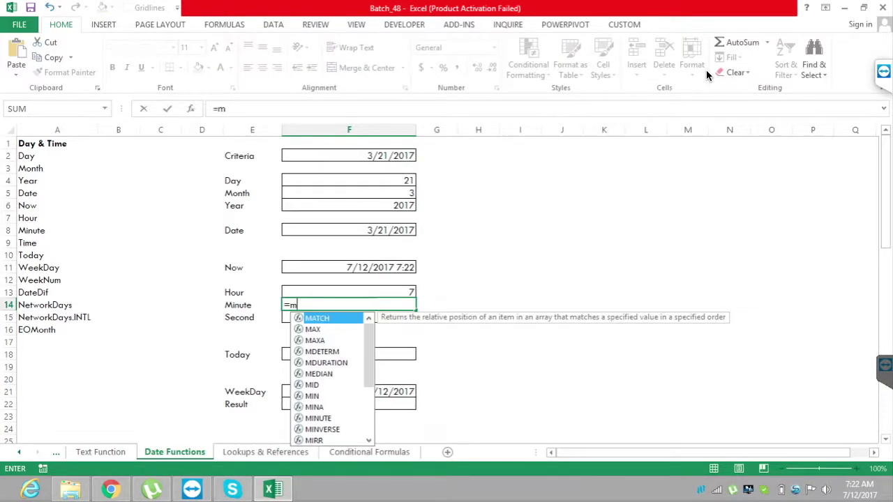
{"action": "key", "text": "Down"}
{"action": "key", "text": "Down"}
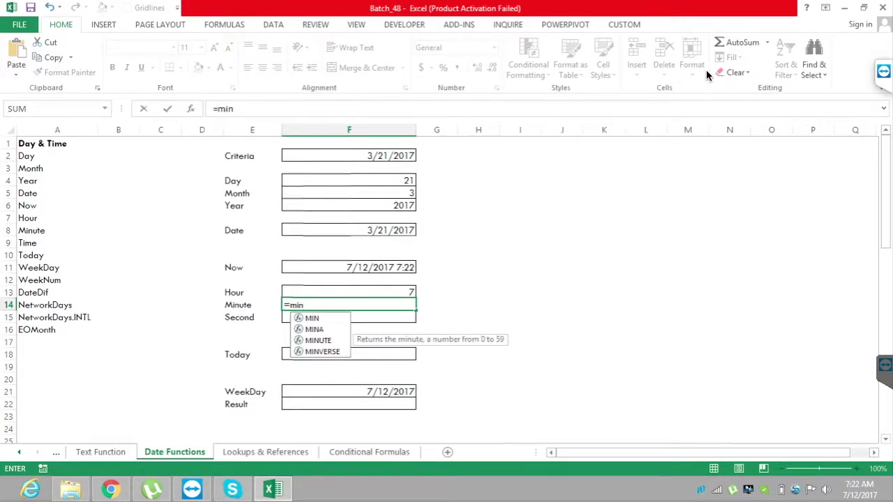
{"action": "key", "text": "Tab"}
{"action": "key", "text": "Up"}
{"action": "key", "text": "Up"}
{"action": "key", "text": "Up"}
{"action": "type", "text": ")"}
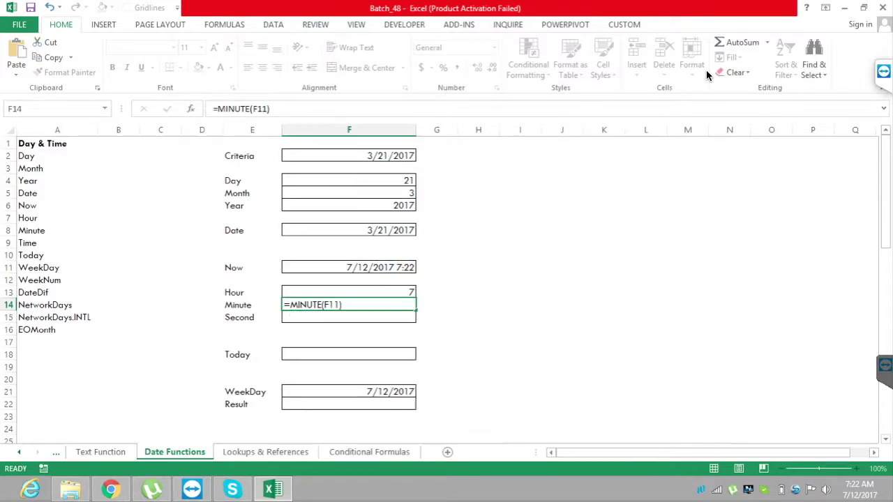
{"action": "key", "text": "Return"}
Enter =SECOND(F11) in cell F15 to extract the seconds from the Now value
{"action": "type", "text": "=sec"}
{"action": "key", "text": "Down"}
{"action": "key", "text": "Down"}
{"action": "key", "text": "Tab"}
{"action": "key", "text": "Up"}
{"action": "key", "text": "Up"}
{"action": "key", "text": "Up"}
{"action": "key", "text": "Up"}
{"action": "type", "text": ")"}
{"action": "key", "text": "Return"}
Enter =TODAY() in cell F18 to return the current date
{"action": "key", "text": "Down"}
{"action": "key", "text": "Down"}
{"action": "type", "text": "=toda"}
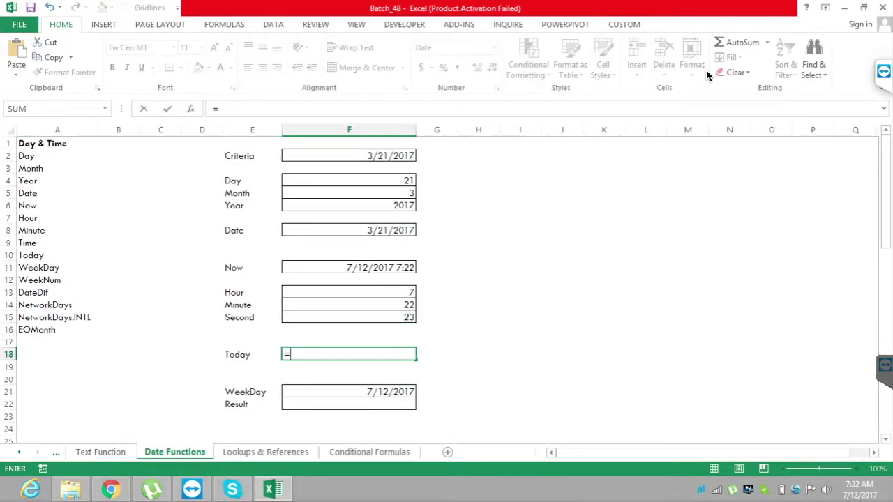
{"action": "key", "text": "Tab"}
{"action": "type", "text": ")"}
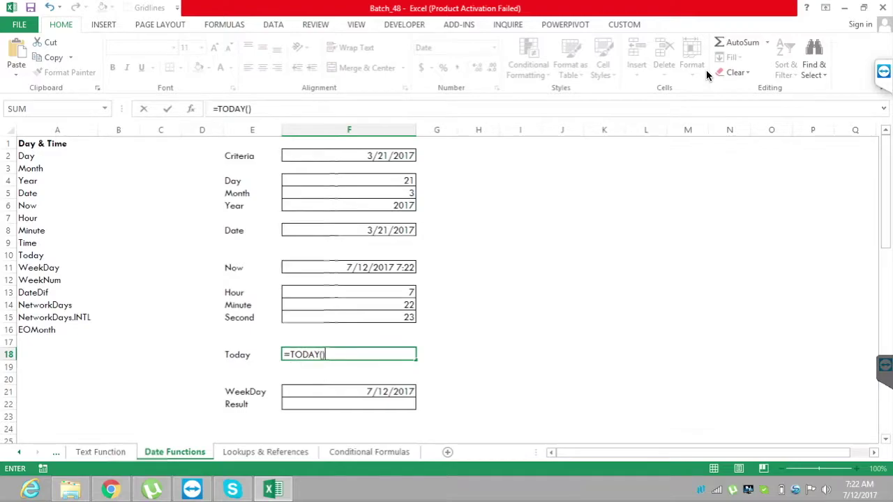
{"action": "key", "text": "Return"}
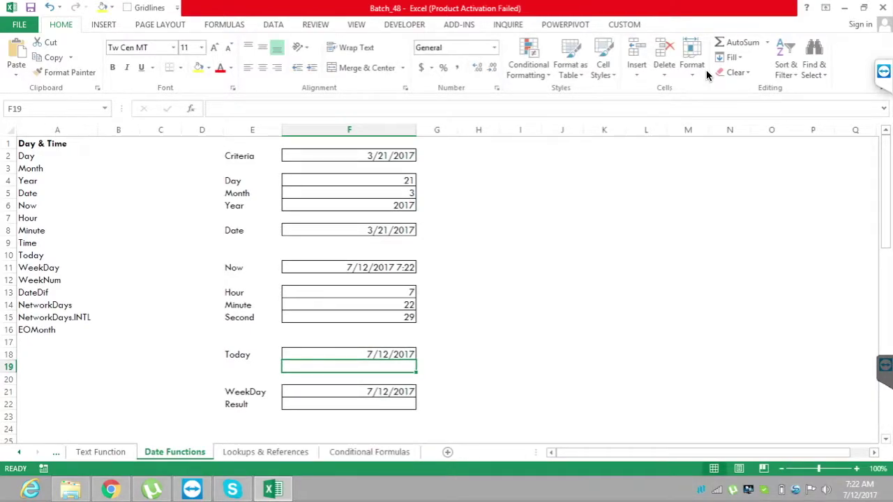
Look over the WeekNum and DateDif sections further down the sheet and return to the WeekDay result cell F22
{"action": "key", "text": "Down"}
{"action": "key", "text": "Down"}
{"action": "key", "text": "Down"}
{"action": "key", "text": "Down"}
{"action": "key", "text": "Down"}
{"action": "key", "text": "Down"}
{"action": "key", "text": "Down"}
{"action": "key", "text": "Down"}
{"action": "key", "text": "Down"}
{"action": "key", "text": "Down"}
{"action": "key", "text": "Down"}
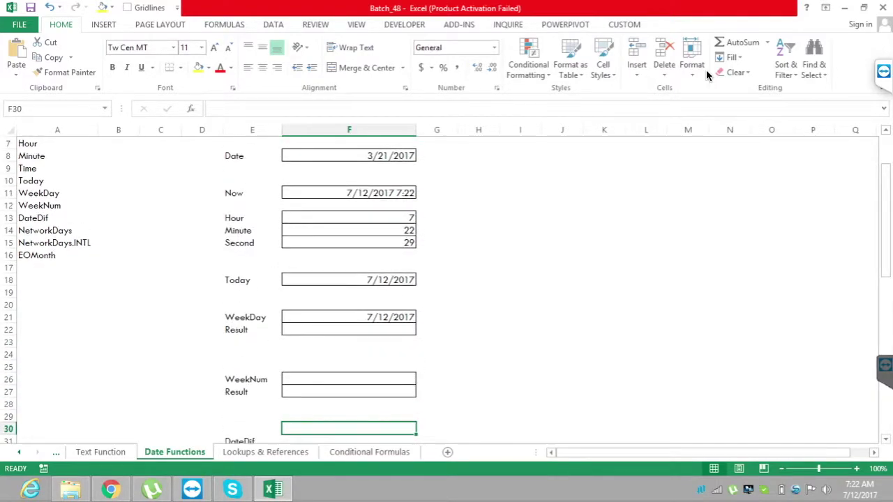
{"action": "key", "text": "Up"}
{"action": "key", "text": "Up"}
{"action": "key", "text": "Up"}
{"action": "key", "text": "Up"}
{"action": "key", "text": "Up"}
{"action": "key", "text": "Up"}
{"action": "key", "text": "Up"}
{"action": "key", "text": "Up"}
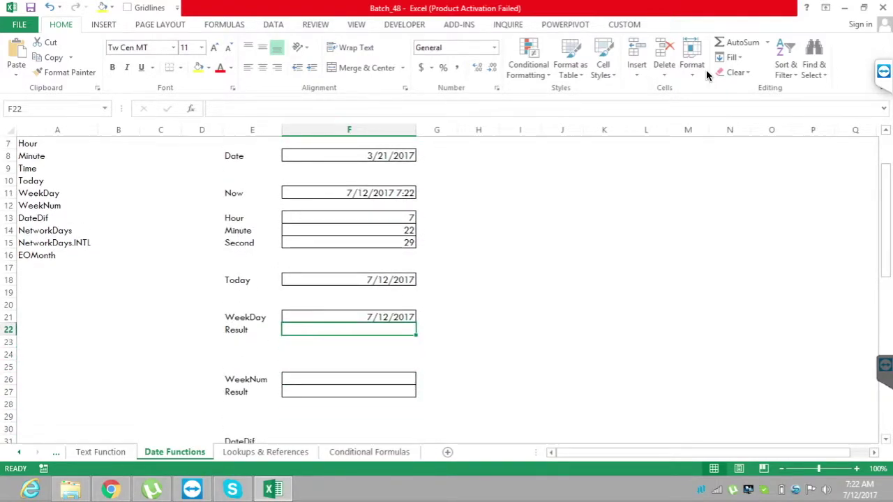
Enter =WEEKDAY(F21,14) in cell F22, reviewing the return types and using the Thursday-to-Wednesday numbering
{"action": "type", "text": "=wee"}
{"action": "key", "text": "Tab"}
{"action": "key", "text": "Up"}
{"action": "type", "text": ","}
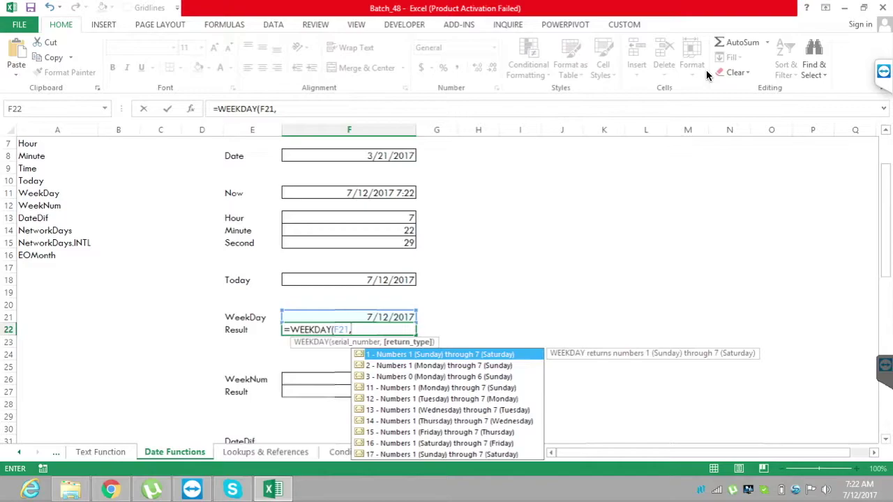
{"action": "key", "text": "Down"}
{"action": "key", "text": "Up"}
{"action": "key", "text": "Down"}
{"action": "key", "text": "Down"}
{"action": "key", "text": "Down"}
{"action": "key", "text": "Down"}
{"action": "key", "text": "Down"}
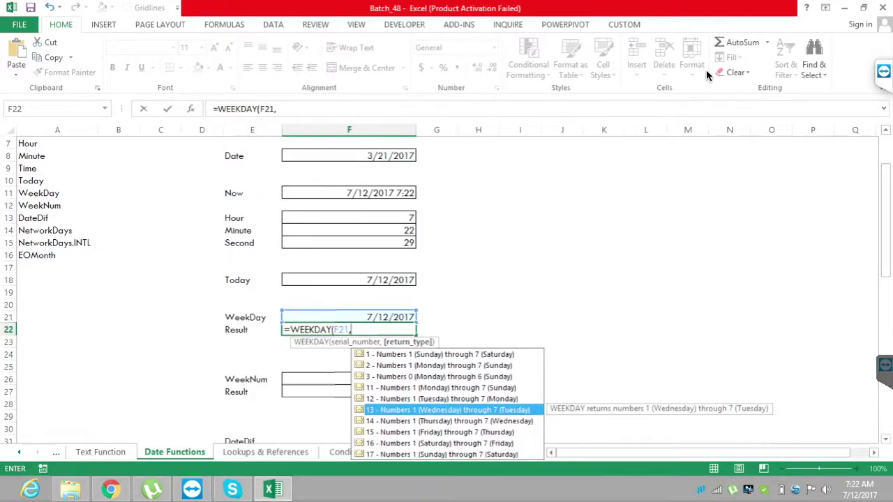
{"action": "key", "text": "Down"}
{"action": "key", "text": "Down"}
{"action": "key", "text": "Down"}
{"action": "key", "text": "Up"}
{"action": "key", "text": "Up"}
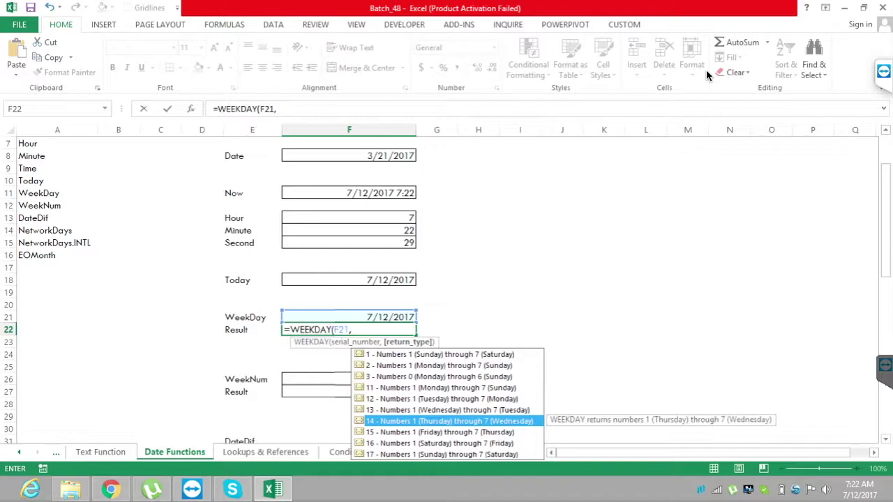
{"action": "key", "text": "Down"}
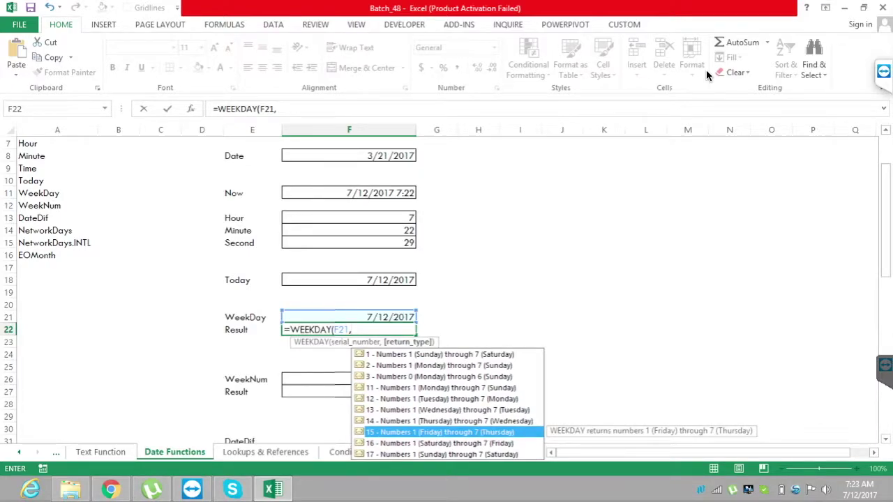
{"action": "key", "text": "Down"}
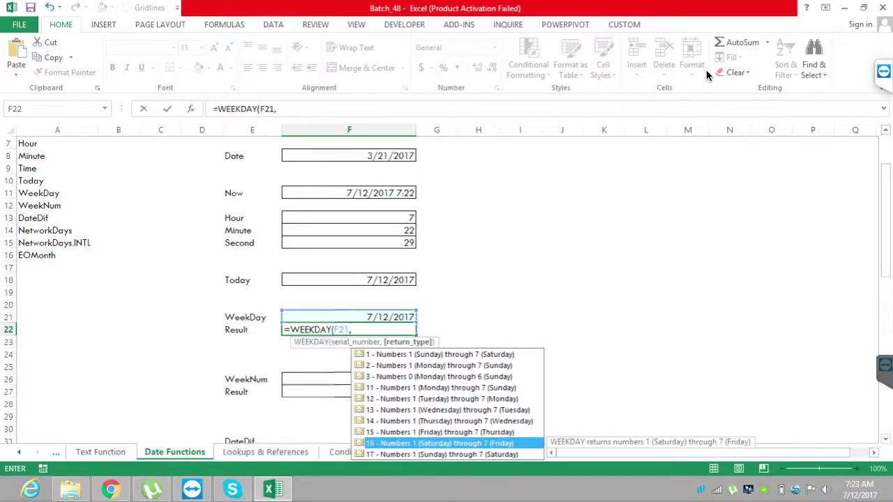
{"action": "key", "text": "Up"}
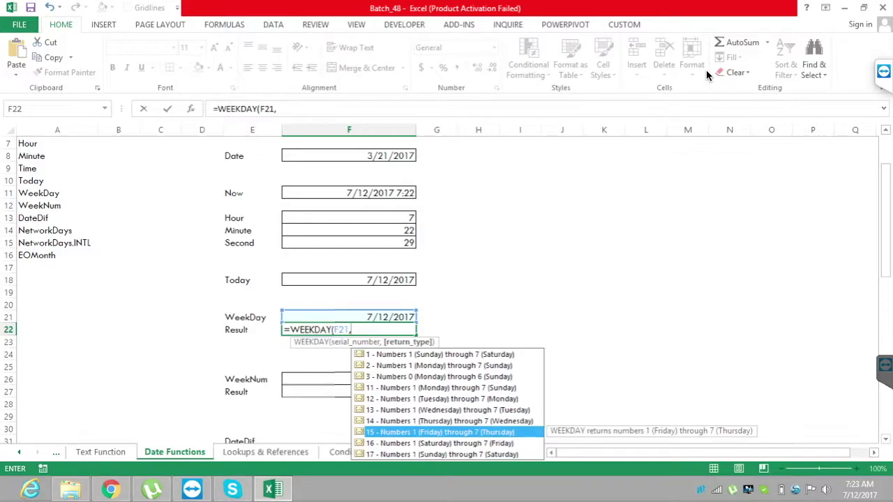
{"action": "type", "text": "14)"}
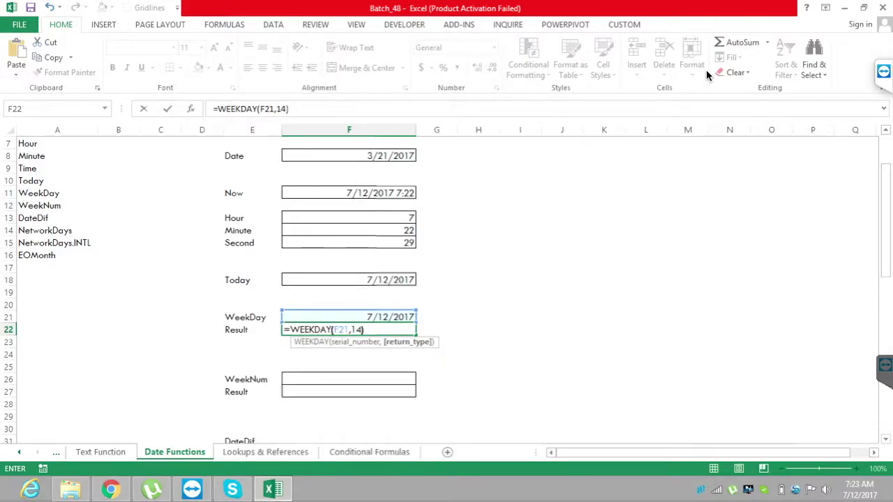
{"action": "key", "text": "Return"}
Insert today's date, 7/12/2017, as a fixed value in the WeekNum cell F26
{"action": "key", "text": "Down"}
{"action": "key", "text": "Down"}
{"action": "key", "text": "Down"}
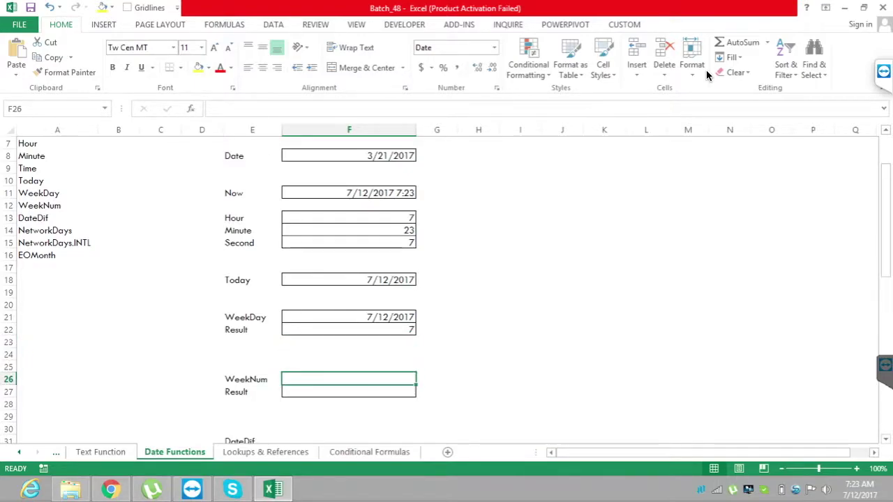
{"action": "key", "text": "ctrl+semicolon"}
{"action": "key", "text": "Return"}
Look over the DateDif section further down the sheet and return to the WeekNum result cell F27
{"action": "key", "text": "Down"}
{"action": "key", "text": "Down"}
{"action": "key", "text": "Down"}
{"action": "key", "text": "Down"}
{"action": "key", "text": "Down"}
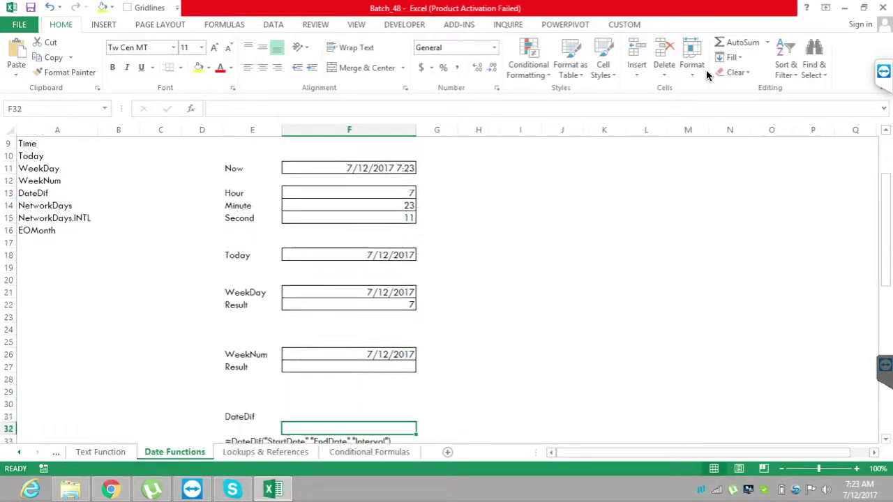
{"action": "key", "text": "Down"}
{"action": "key", "text": "Down"}
{"action": "key", "text": "Down"}
{"action": "key", "text": "Down"}
{"action": "key", "text": "Down"}
{"action": "key", "text": "Down"}
{"action": "key", "text": "Up"}
{"action": "key", "text": "Up"}
{"action": "key", "text": "Up"}
{"action": "key", "text": "Up"}
{"action": "key", "text": "Up"}
{"action": "key", "text": "Up"}
{"action": "key", "text": "Up"}
{"action": "key", "text": "Up"}
{"action": "key", "text": "Up"}
{"action": "key", "text": "Up"}
{"action": "key", "text": "Up"}
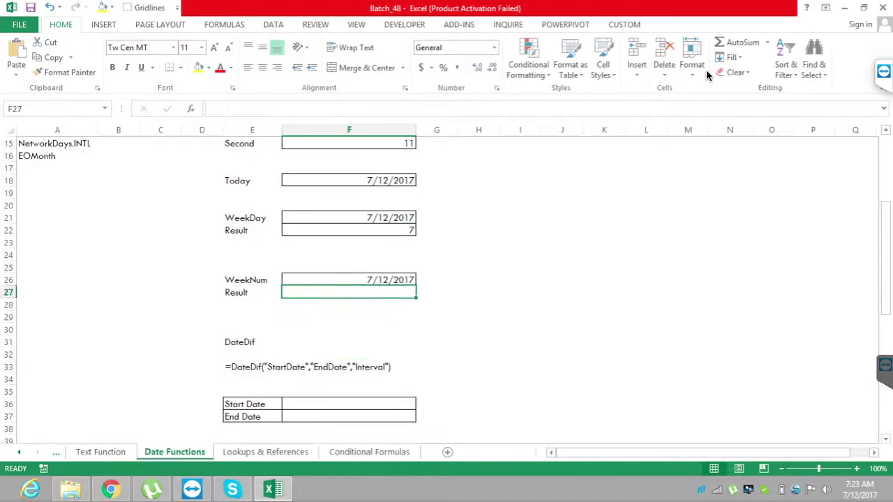
Enter 52 in cell I26 beside the WeekNum example as the number of weeks in a year
{"action": "key", "text": "Right"}
{"action": "key", "text": "Right"}
{"action": "key", "text": "Right"}
{"action": "key", "text": "Up"}
{"action": "type", "text": "52"}
{"action": "key", "text": "Return"}
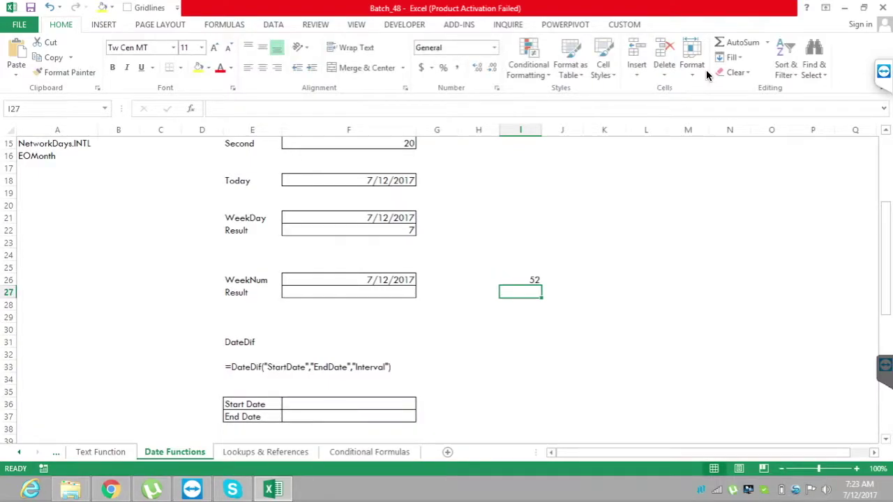
Enter =WEEKNUM(F26) in the WeekNum result cell F27
{"action": "key", "text": "Left"}
{"action": "key", "text": "Left"}
{"action": "key", "text": "Left"}
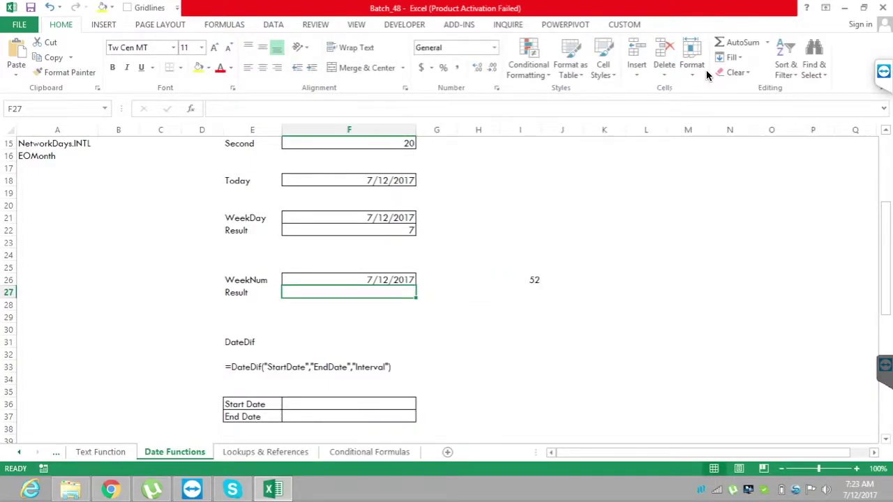
{"action": "type", "text": "=weekn"}
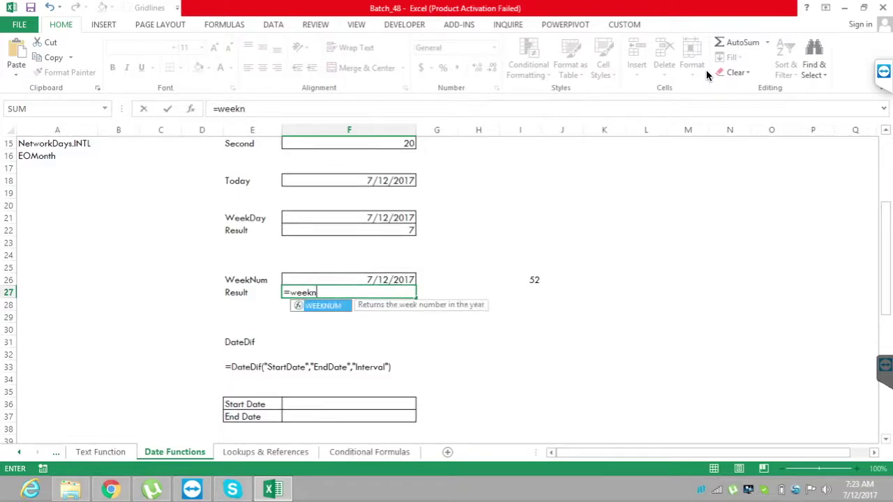
{"action": "key", "text": "Tab"}
{"action": "key", "text": "Up"}
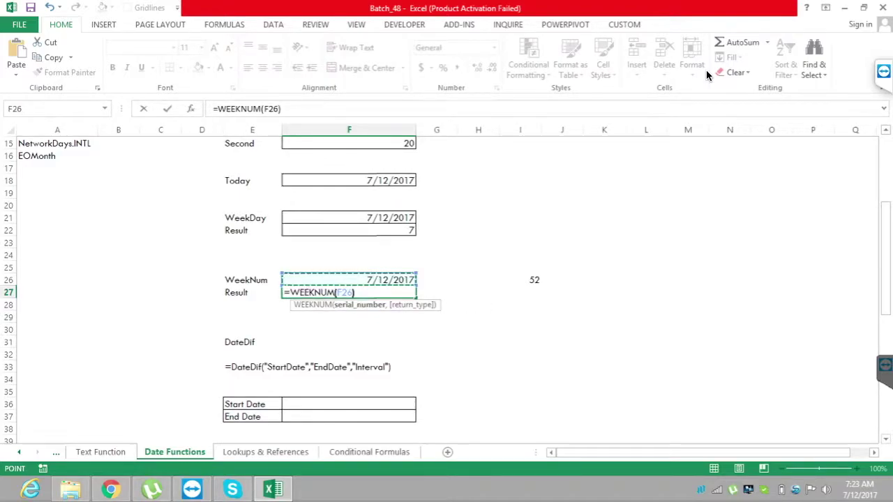
{"action": "key", "text": "Return"}
{"action": "key", "text": "Up"}
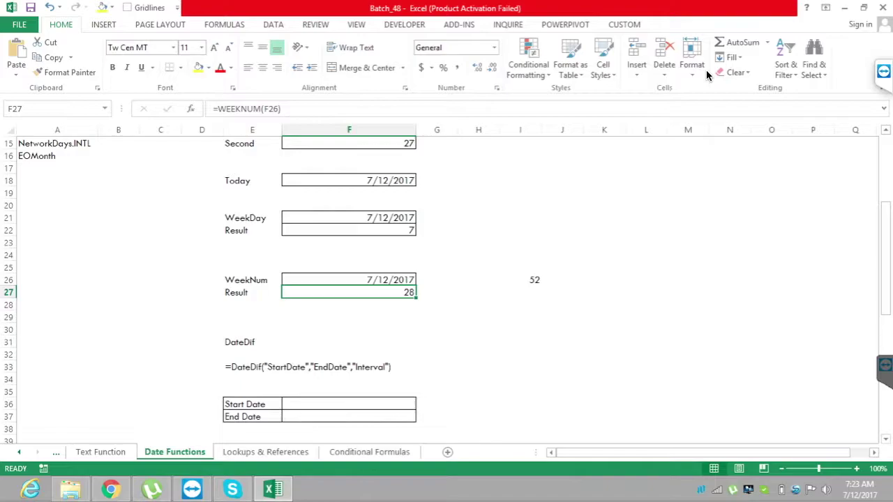
Look over the DateDif and NetworkDays sections further down and return to the DateDif start date cell F36
{"action": "key", "text": "Down"}
{"action": "key", "text": "Down"}
{"action": "key", "text": "Down"}
{"action": "key", "text": "Down"}
{"action": "key", "text": "Down"}
{"action": "key", "text": "Down"}
{"action": "key", "text": "Down"}
{"action": "key", "text": "Down"}
{"action": "key", "text": "Down"}
{"action": "key", "text": "Down"}
{"action": "key", "text": "Down"}
{"action": "key", "text": "Down"}
{"action": "key", "text": "Down"}
{"action": "key", "text": "Down"}
{"action": "key", "text": "Down"}
{"action": "key", "text": "Down"}
{"action": "key", "text": "Down"}
{"action": "key", "text": "Down"}
{"action": "key", "text": "Down"}
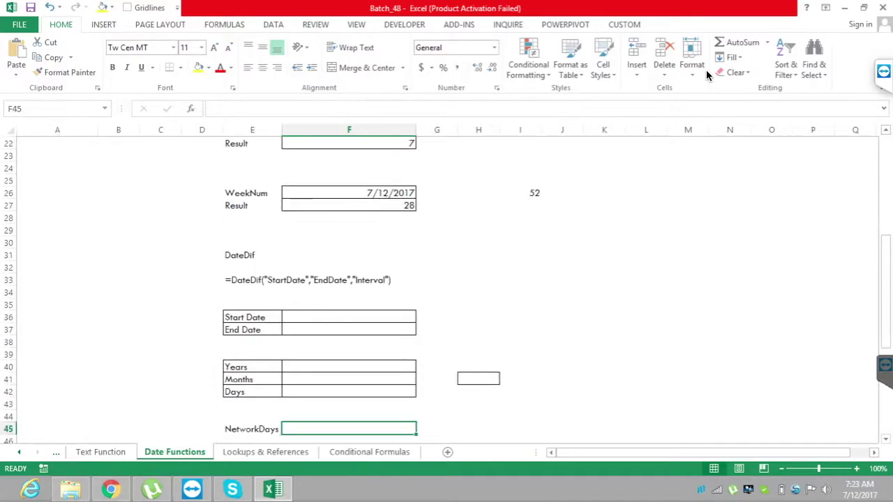
{"action": "key", "text": "Down"}
{"action": "key", "text": "Down"}
{"action": "key", "text": "Down"}
{"action": "key", "text": "Up"}
{"action": "key", "text": "Up"}
{"action": "key", "text": "Up"}
{"action": "key", "text": "Up"}
{"action": "key", "text": "Up"}
{"action": "key", "text": "Up"}
{"action": "key", "text": "Up"}
{"action": "key", "text": "Up"}
{"action": "key", "text": "Up"}
{"action": "key", "text": "Up"}
{"action": "key", "text": "Up"}
{"action": "key", "text": "Up"}
{"action": "key", "text": "Up"}
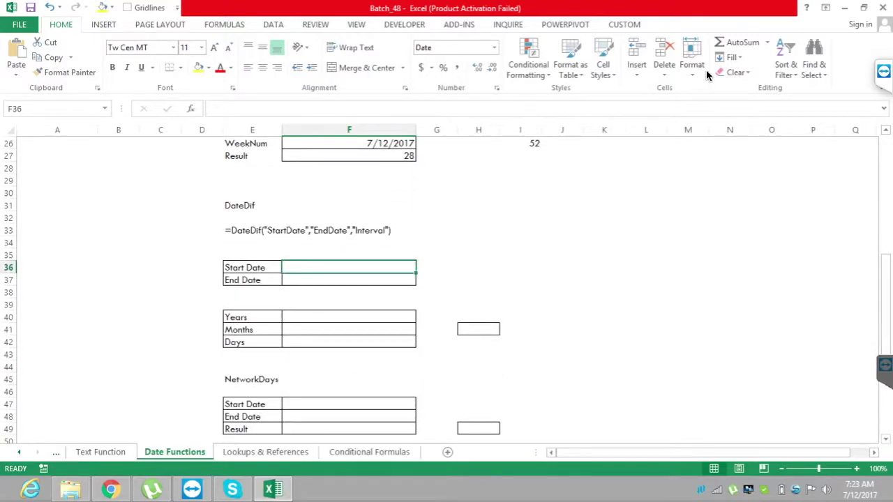
Insert today's date, 7/12/2017, as a fixed value in the DateDif end date cell F37
{"action": "key", "text": "Down"}
{"action": "key", "text": "ctrl+semicolon"}
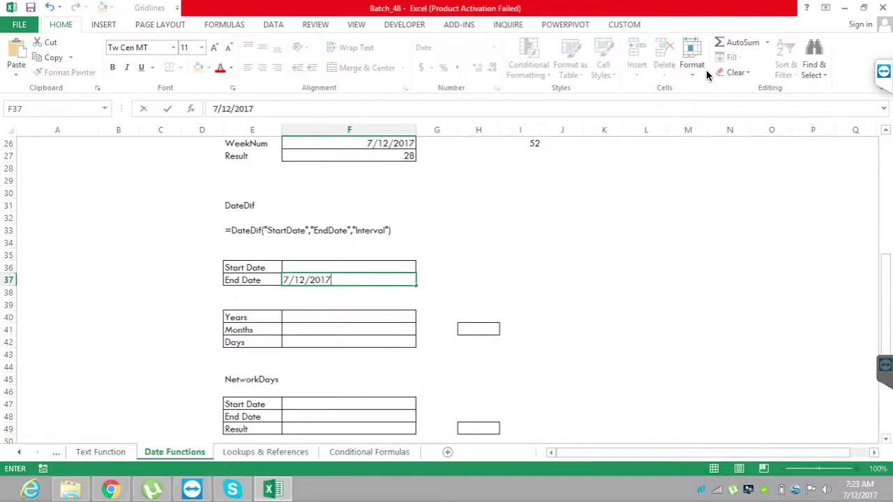
{"action": "key", "text": "Return"}
{"action": "key", "text": "Up"}
{"action": "key", "text": "Up"}
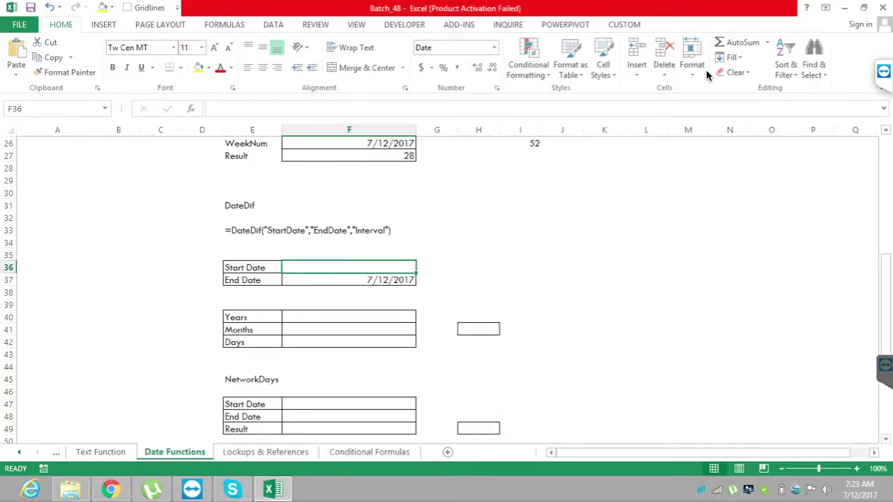
Enter 8/1/1988 as the DateDif start date in cell F36, adapting an inserted current date
{"action": "key", "text": "ctrl+semicolon"}
{"action": "key", "text": "Left"}
{"action": "key", "text": "Left"}
{"action": "key", "text": "Left"}
{"action": "key", "text": "Left"}
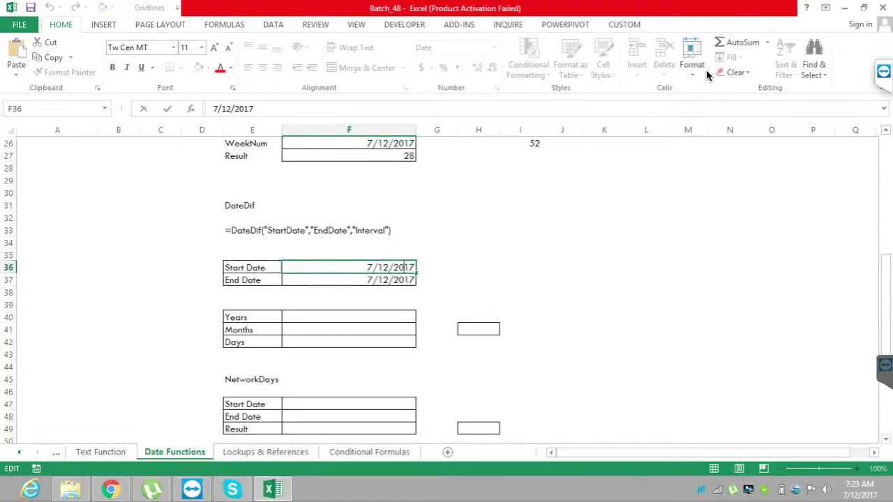
{"action": "key", "text": "shift+Right"}
{"action": "key", "text": "shift+Right"}
{"action": "key", "text": "shift+Right"}
{"action": "key", "text": "shift+Right"}
{"action": "type", "text": "1988"}
{"action": "key", "text": "Left"}
{"action": "key", "text": "Left"}
{"action": "key", "text": "Left"}
{"action": "key", "text": "Left"}
{"action": "key", "text": "Left"}
{"action": "key", "text": "Left"}
{"action": "key", "text": "Delete"}
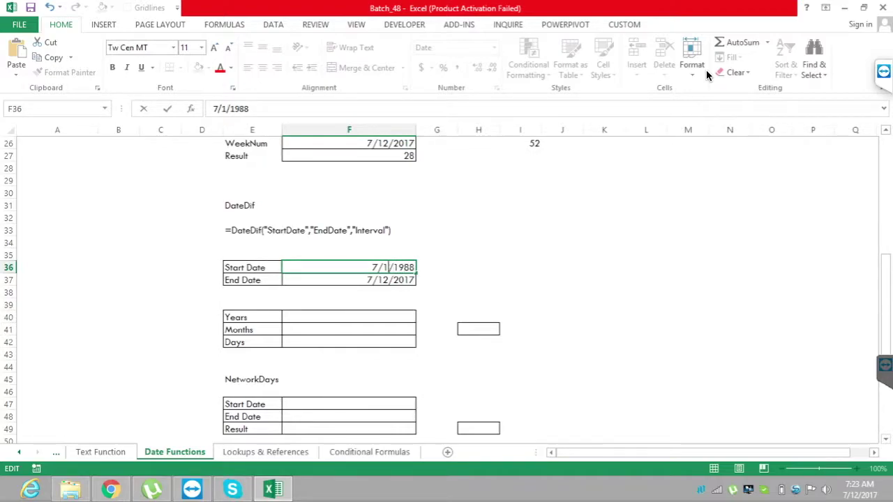
{"action": "key", "text": "Left"}
{"action": "key", "text": "Left"}
{"action": "key", "text": "Left"}
{"action": "key", "text": "shift+Right"}
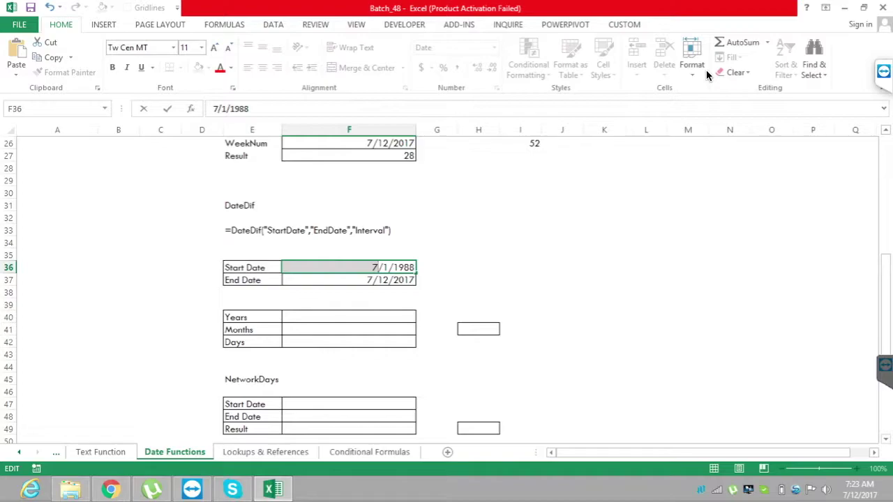
{"action": "type", "text": "8"}
{"action": "key", "text": "Return"}
Write the formula =DATEDIF(F36,F37,"Y") in the Years cell F40
{"action": "key", "text": "Return"}
{"action": "key", "text": "Return"}
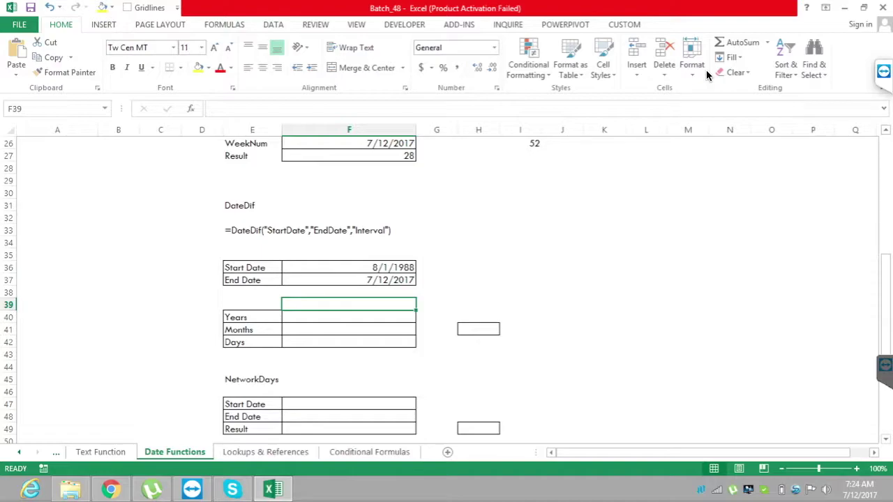
{"action": "key", "text": "Return"}
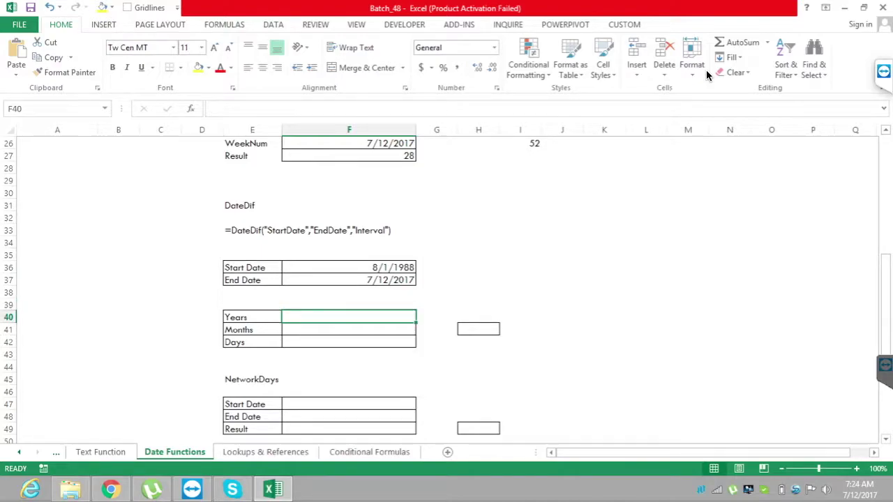
{"action": "type", "text": "=datedif"}
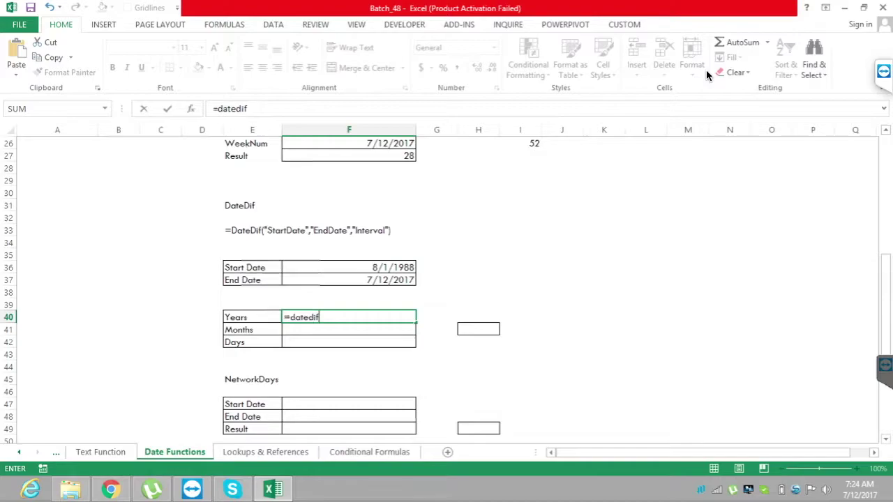
{"action": "type", "text": "("}
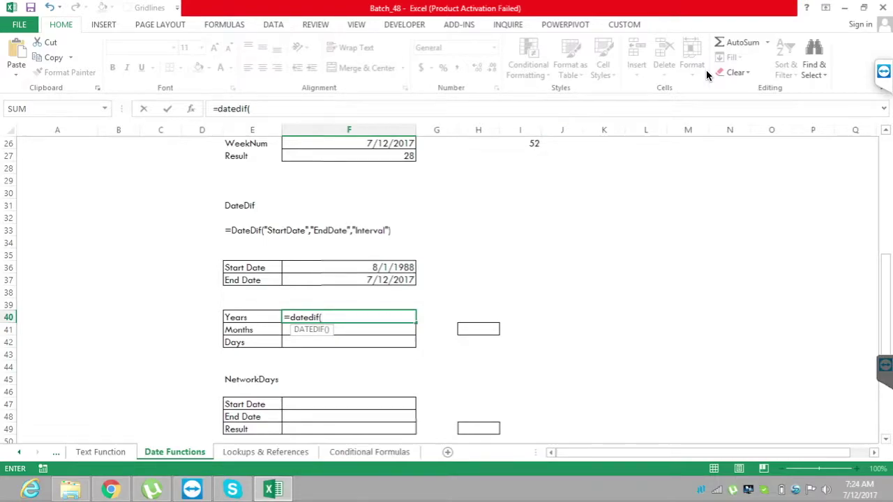
{"action": "key", "text": "Up"}
{"action": "key", "text": "Up"}
{"action": "key", "text": "Up"}
{"action": "key", "text": "Up"}
{"action": "type", "text": ","}
{"action": "key", "text": "Up"}
{"action": "key", "text": "Up"}
{"action": "key", "text": "Up"}
{"action": "type", "text": ","}
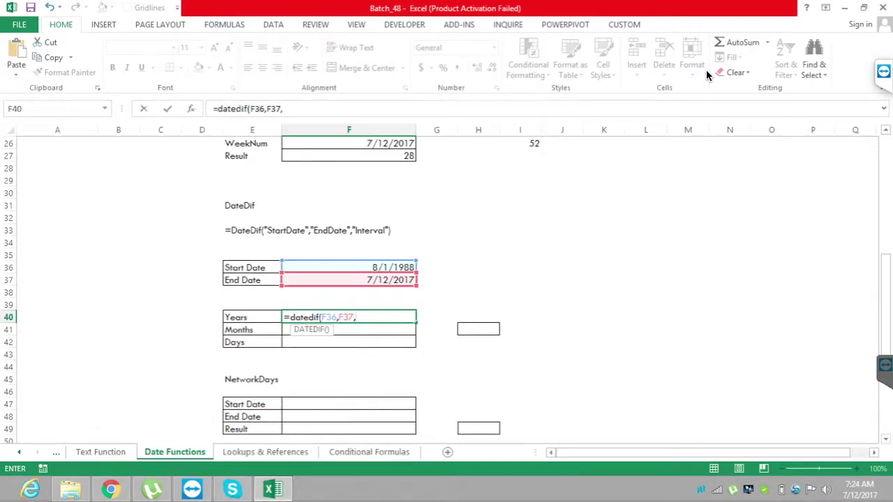
{"action": "type", "text": "\"Y\")"}
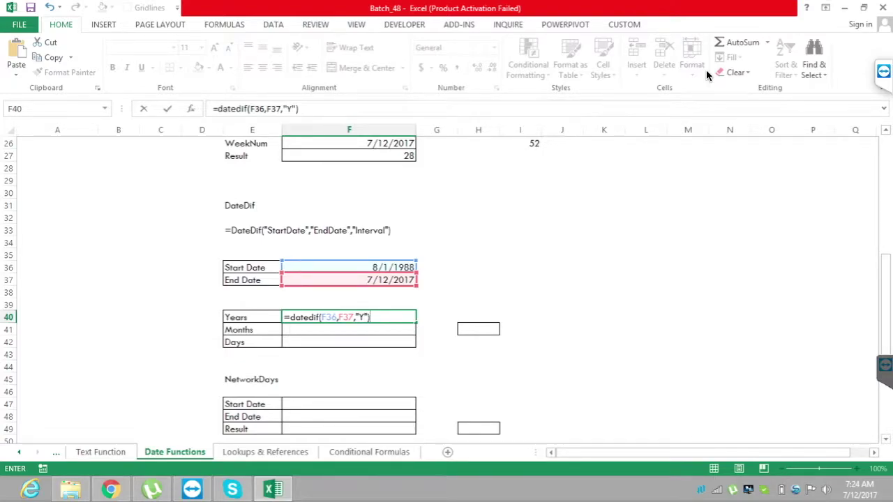
Make both date references in the Years formula absolute, giving =DATEDIF($F$36,$F$37,"Y"), and commit it
{"action": "key", "text": "F2"}
{"action": "key", "text": "Left"}
{"action": "key", "text": "Left"}
{"action": "key", "text": "Left"}
{"action": "key", "text": "Left"}
{"action": "key", "text": "Left"}
{"action": "key", "text": "Left"}
{"action": "key", "text": "Left"}
{"action": "key", "text": "Left"}
{"action": "key", "text": "Left"}
{"action": "key", "text": "Left"}
{"action": "key", "text": "Left"}
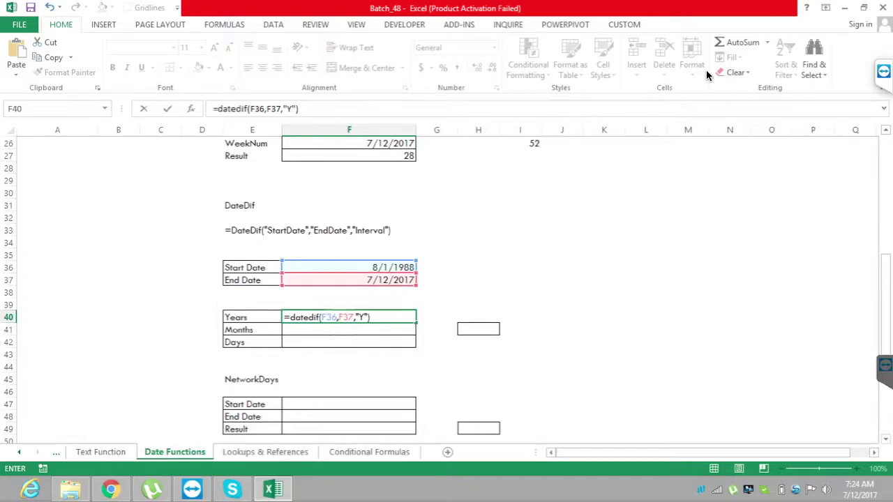
{"action": "key", "text": "F4"}
{"action": "key", "text": "Right"}
{"action": "key", "text": "Right"}
{"action": "key", "text": "Right"}
{"action": "key", "text": "Right"}
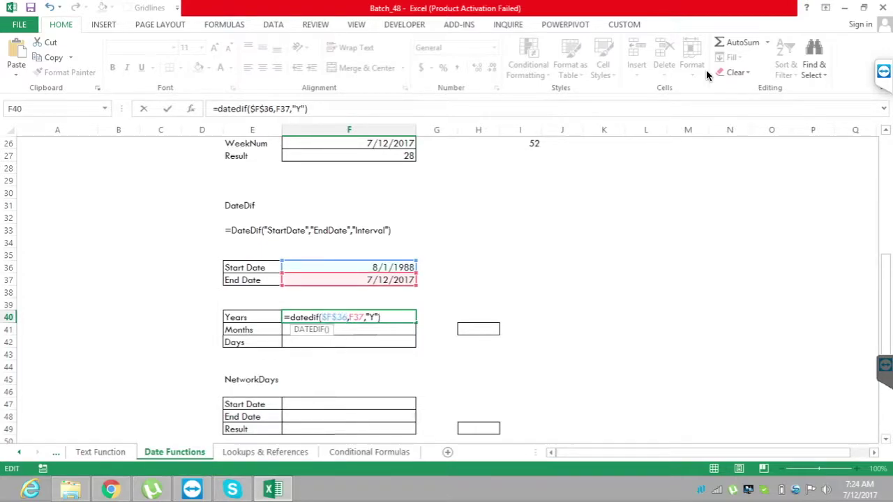
{"action": "key", "text": "F4"}
{"action": "key", "text": "Return"}
Fill the Years formula from F40 down into the Months and Days cells F41 and F42
{"action": "key", "text": "Up"}
{"action": "key", "text": "Up"}
{"action": "key", "text": "Down"}
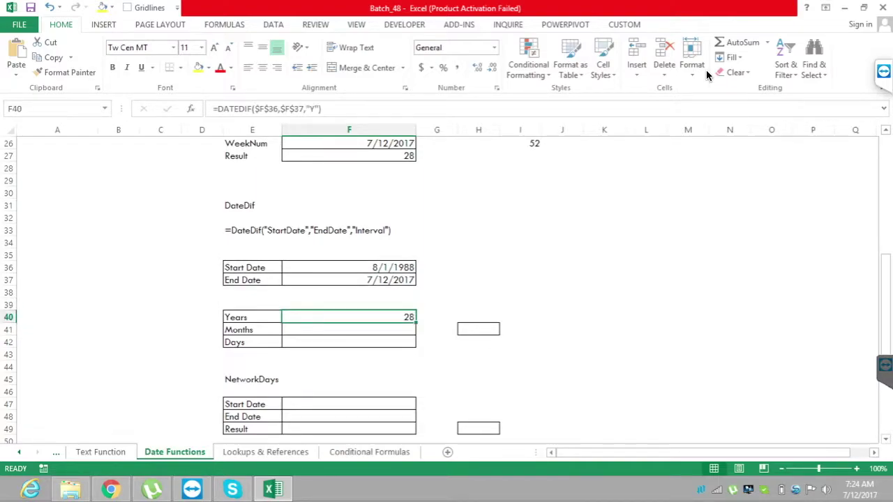
{"action": "key", "text": "shift+Down"}
{"action": "key", "text": "shift+Down"}
{"action": "key", "text": "ctrl+d"}
Change the interval in the Months formula in cell F41 to "M"
{"action": "key", "text": "Down"}
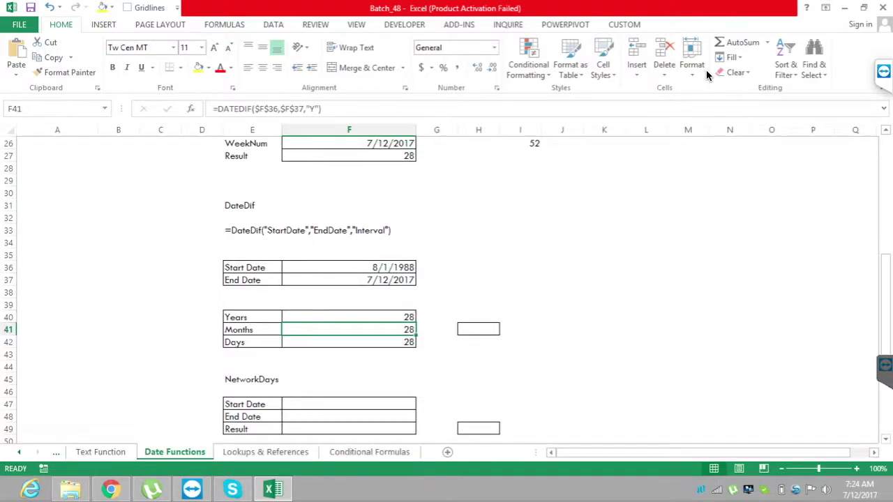
{"action": "key", "text": "F2"}
{"action": "key", "text": "Left"}
{"action": "key", "text": "Left"}
{"action": "key", "text": "BackSpace"}
{"action": "type", "text": "M"}
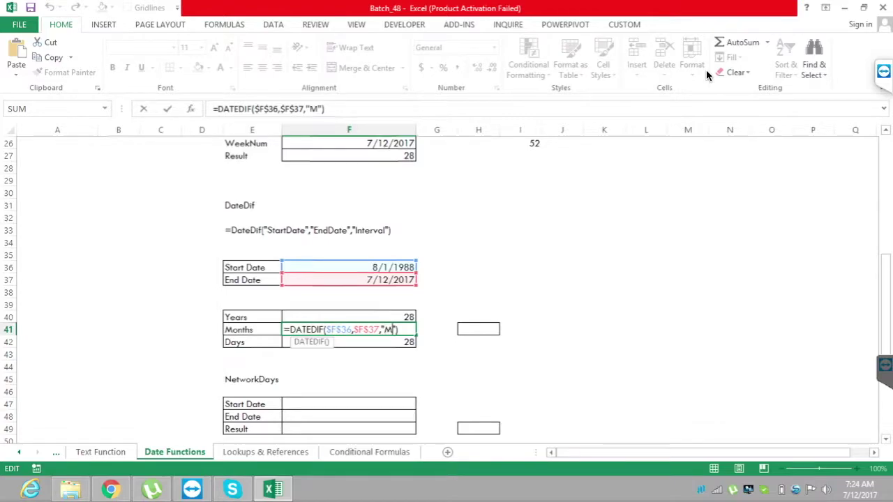
{"action": "key", "text": "Return"}
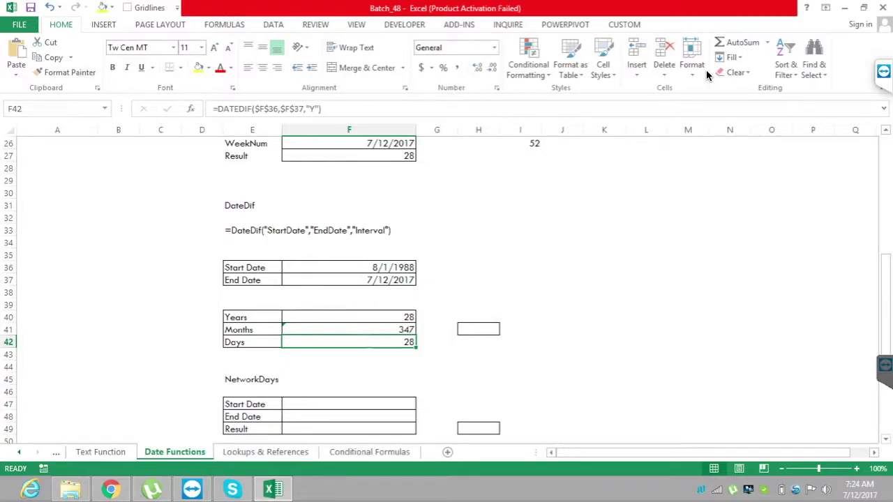
Change the interval in the Days formula in cell F42 to "D"
{"action": "key", "text": "F2"}
{"action": "key", "text": "Left"}
{"action": "key", "text": "Left"}
{"action": "key", "text": "Left"}
{"action": "key", "text": "Delete"}
{"action": "type", "text": "D"}
{"action": "key", "text": "Return"}
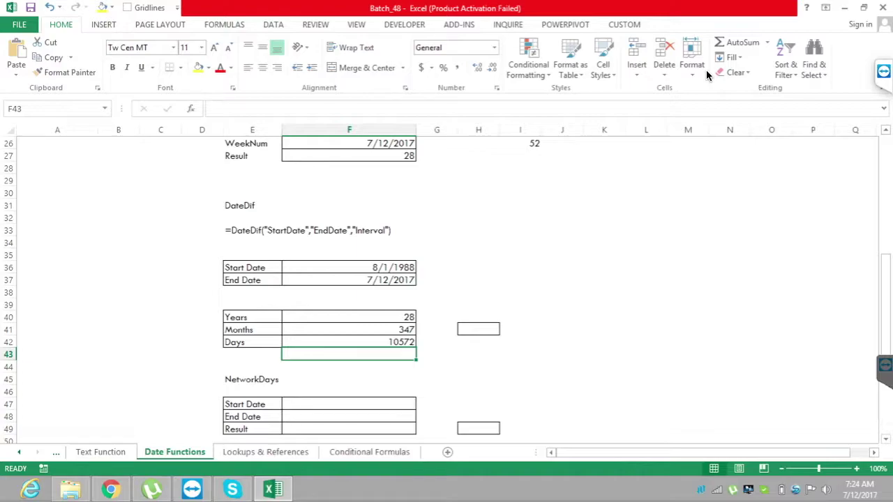
Apply all borders to cells H40:H42 beside the Years, Months and Days results
{"action": "key", "text": "Right"}
{"action": "key", "text": "Right"}
{"action": "key", "text": "Up"}
{"action": "key", "text": "Up"}
{"action": "key", "text": "Up"}
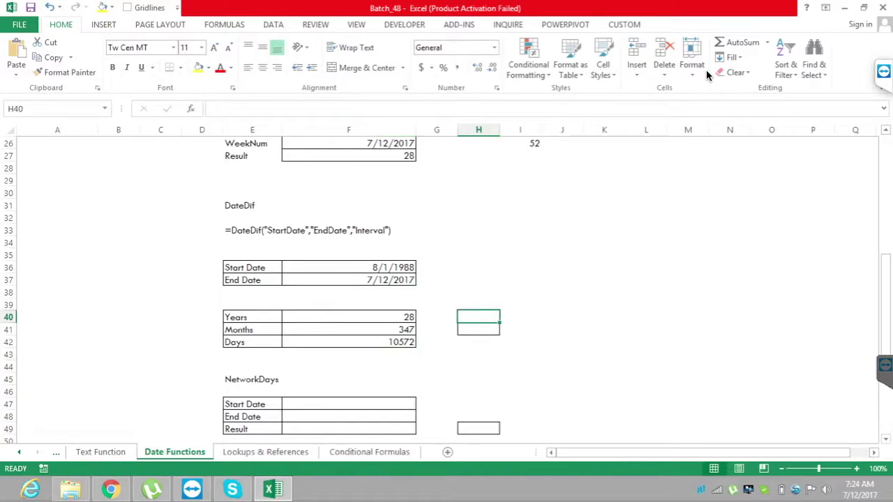
{"action": "key", "text": "shift+Down"}
{"action": "key", "text": "shift+Down"}
{"action": "key", "text": "alt"}
{"action": "key", "text": "h"}
{"action": "key", "text": "b"}
{"action": "key", "text": "a"}
{"action": "key", "text": "Right"}
{"action": "key", "text": "Left"}
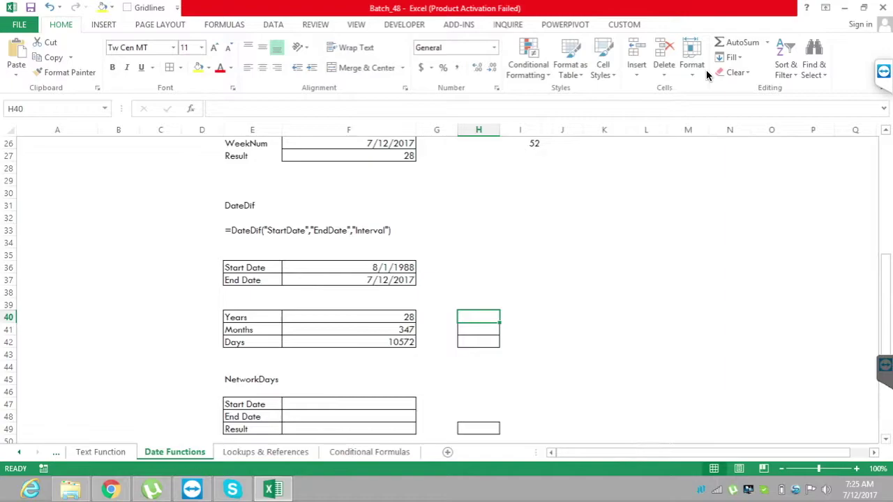
Start a DATEDIF formula in cell H40 with the start date as the absolute reference $F$36
{"action": "type", "text": "=date"}
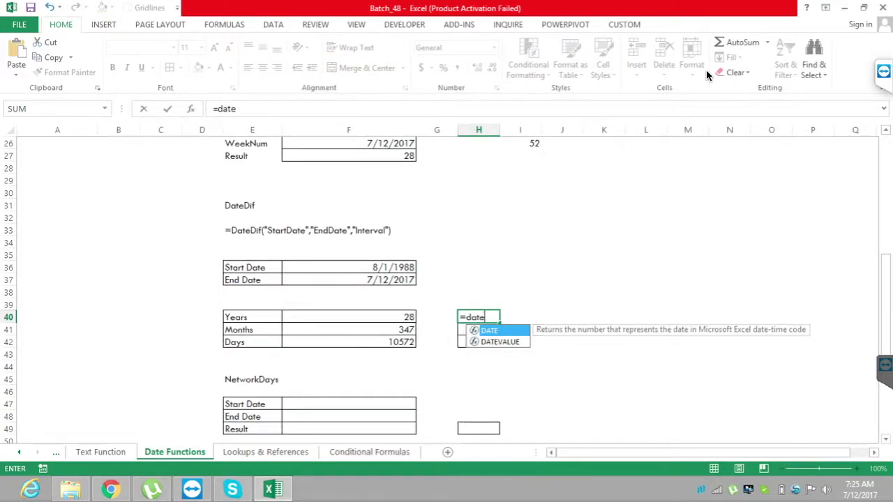
{"action": "type", "text": "dif("}
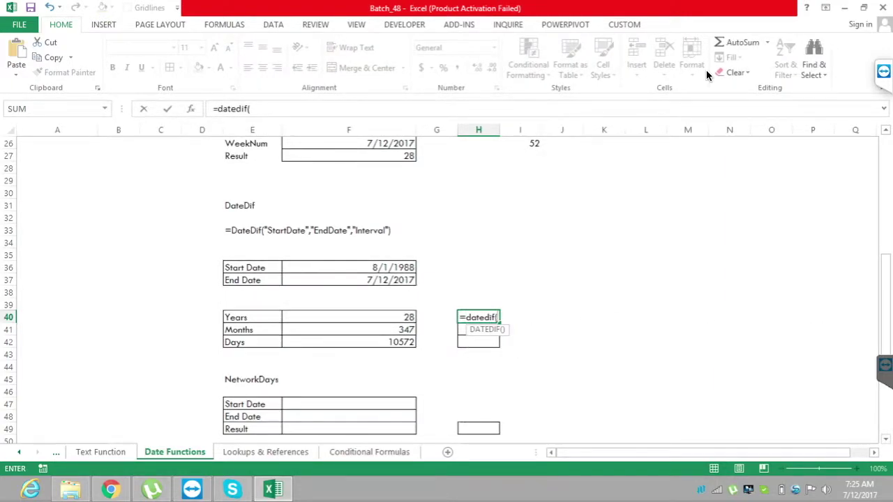
{"action": "key", "text": "Up"}
{"action": "key", "text": "Up"}
{"action": "key", "text": "Up"}
{"action": "key", "text": "Up"}
{"action": "key", "text": "Left"}
{"action": "key", "text": "Left"}
{"action": "type", "text": ","}
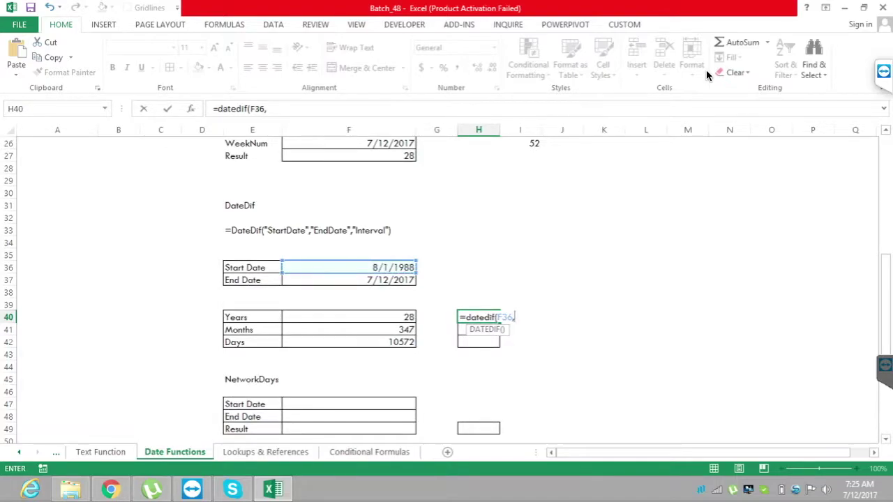
{"action": "key", "text": "BackSpace"}
{"action": "key", "text": "F4"}
{"action": "type", "text": ","}
Complete the H40 formula with the absolute end date $F$37 and the interval "Y", and commit it
{"action": "key", "text": "Up"}
{"action": "key", "text": "Up"}
{"action": "key", "text": "Up"}
{"action": "key", "text": "Left"}
{"action": "key", "text": "Left"}
{"action": "key", "text": "F4"}
{"action": "type", "text": ","}
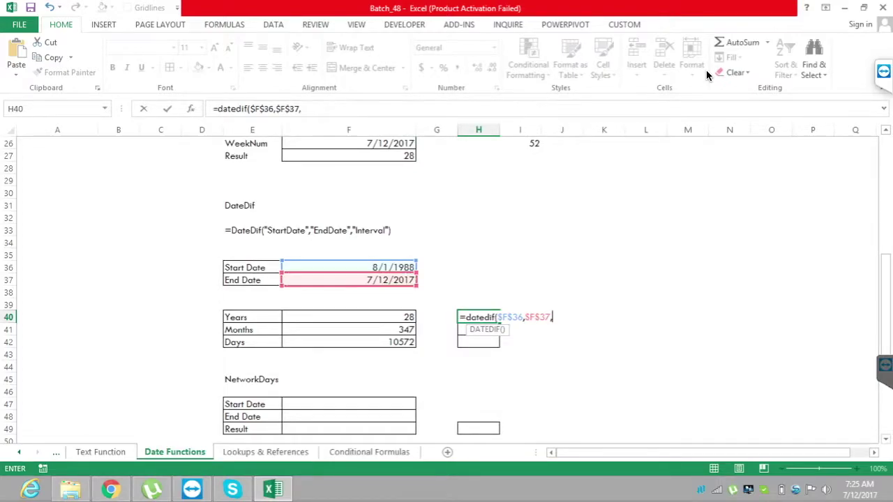
{"action": "type", "text": "\"Y\")"}
{"action": "key", "text": "Return"}
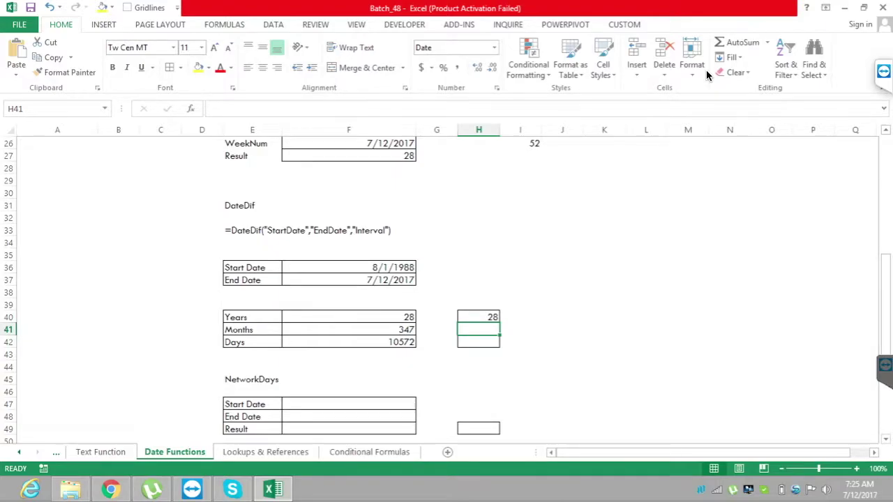
Fill the DATEDIF formula from H40 down into cells H41 and H42
{"action": "key", "text": "Up"}
{"action": "key", "text": "shift+Down"}
{"action": "key", "text": "shift+Down"}
{"action": "key", "text": "ctrl+d"}
Change the interval in the DATEDIF formula in cell H41 to "YM"
{"action": "key", "text": "Down"}
{"action": "key", "text": "F2"}
{"action": "key", "text": "Left"}
{"action": "key", "text": "Left"}
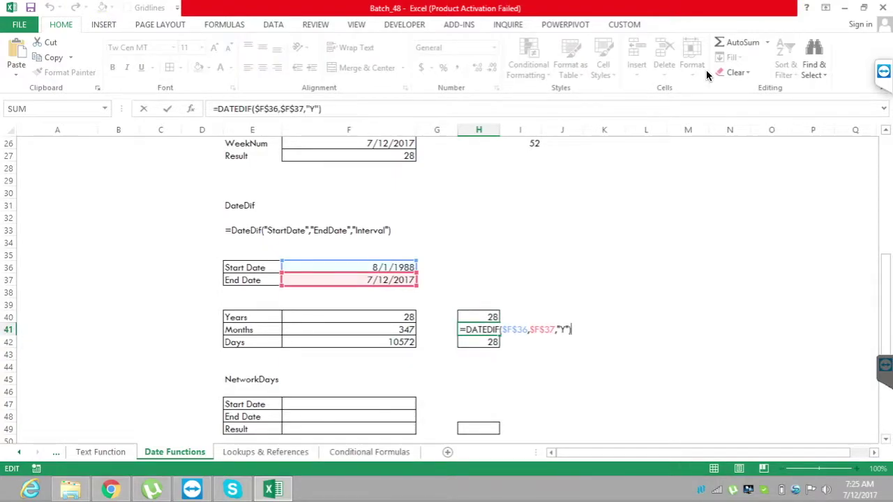
{"action": "type", "text": "M"}
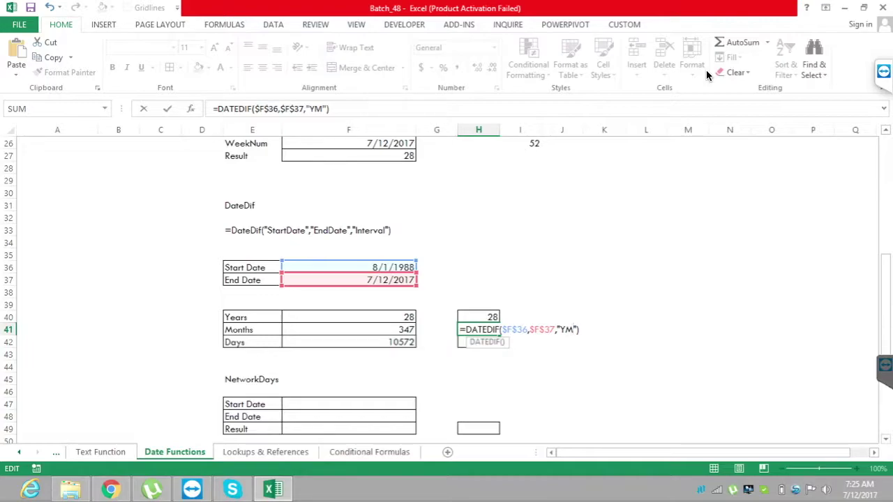
{"action": "key", "text": "Return"}
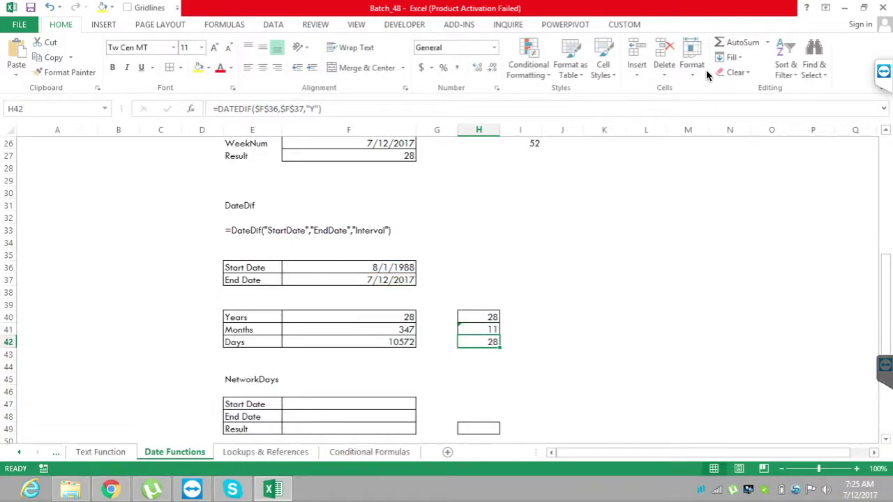
Change the interval in the DATEDIF formula in cell H42 to "MD"
{"action": "key", "text": "F2"}
{"action": "key", "text": "Left"}
{"action": "key", "text": "Left"}
{"action": "key", "text": "Left"}
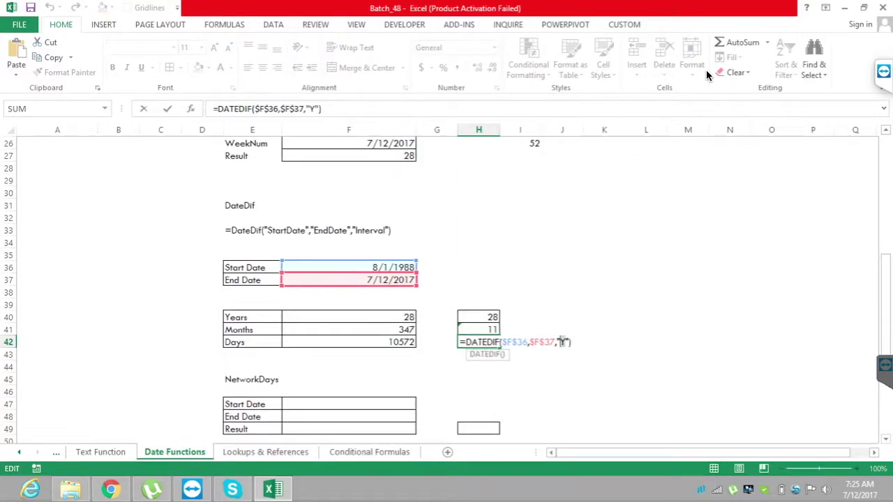
{"action": "type", "text": "MD"}
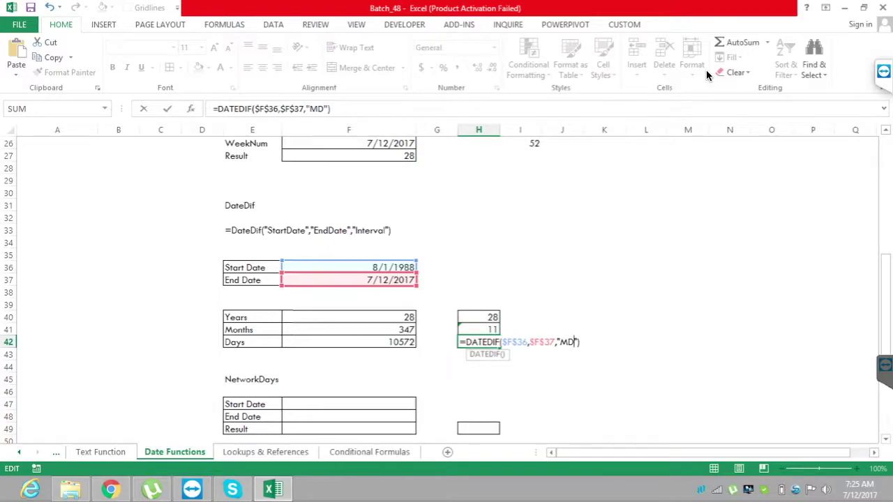
{"action": "key", "text": "Return"}
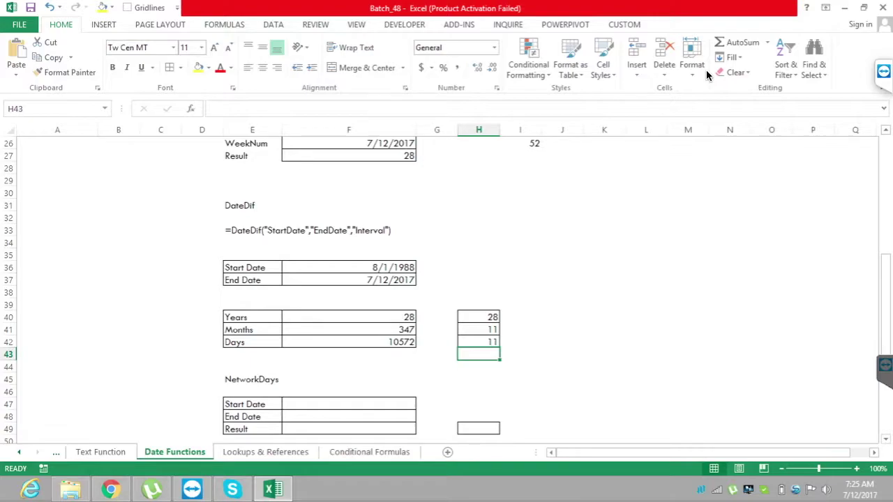
Change the DateDif start date in cell F36 to 8/11/1988
{"action": "double_click", "coordinate": [384, 268]}
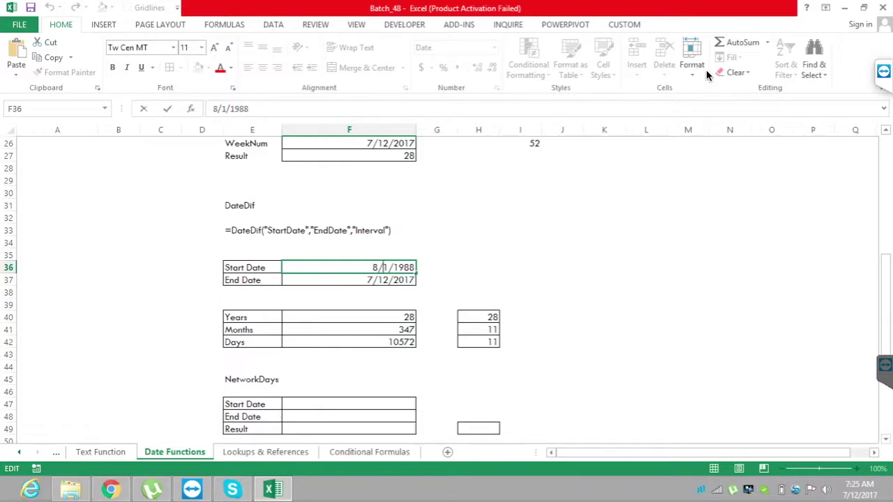
{"action": "type", "text": "1"}
{"action": "key", "text": "Return"}
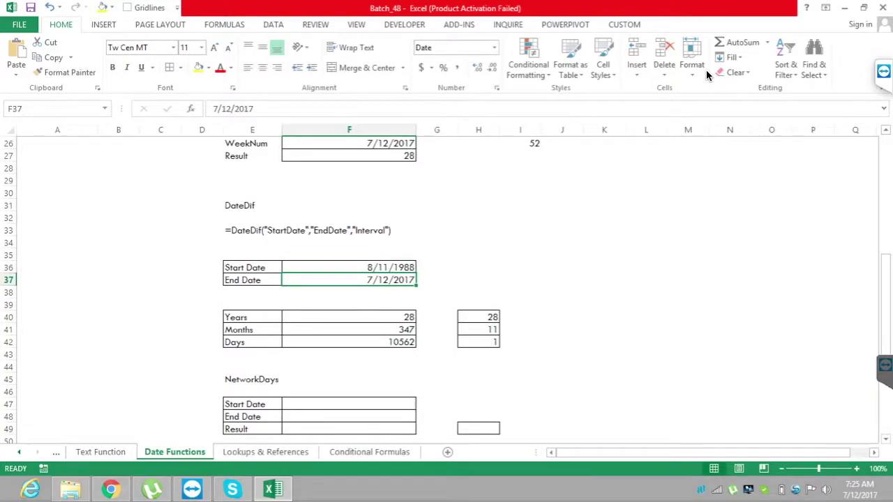
Start a CONCATENATE formula in cell K42 with the text "Age is " as its first argument
{"action": "key", "text": "Right"}
{"action": "key", "text": "Right"}
{"action": "key", "text": "Down"}
{"action": "key", "text": "Down"}
{"action": "key", "text": "Down"}
{"action": "key", "text": "Down"}
{"action": "key", "text": "Down"}
{"action": "key", "text": "Right"}
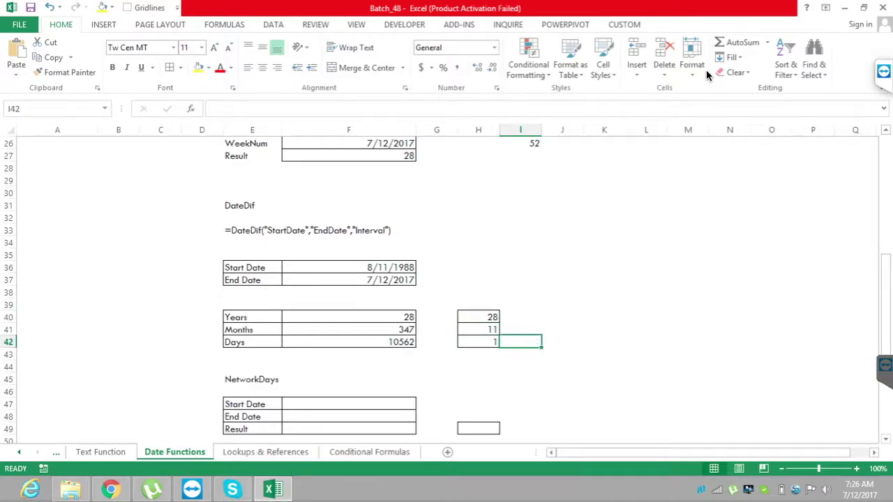
{"action": "key", "text": "Right"}
{"action": "key", "text": "Right"}
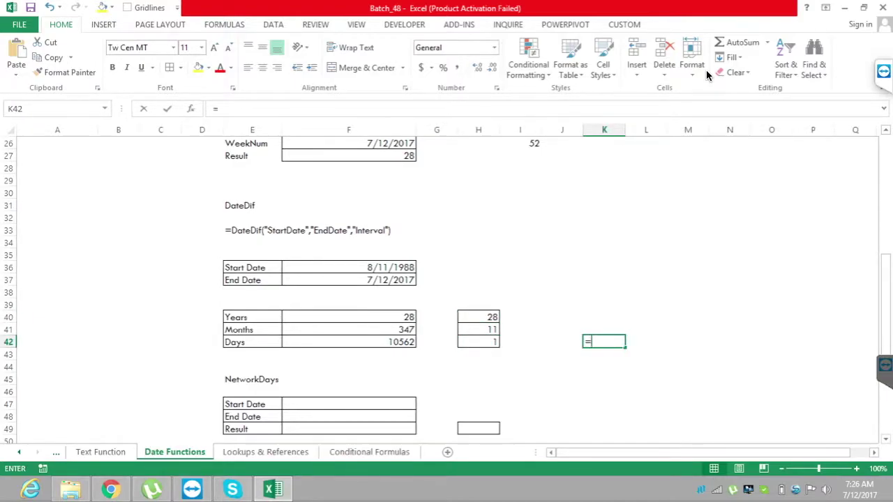
{"action": "type", "text": "=con"}
{"action": "key", "text": "Tab"}
{"action": "type", "text": "\"Age"}
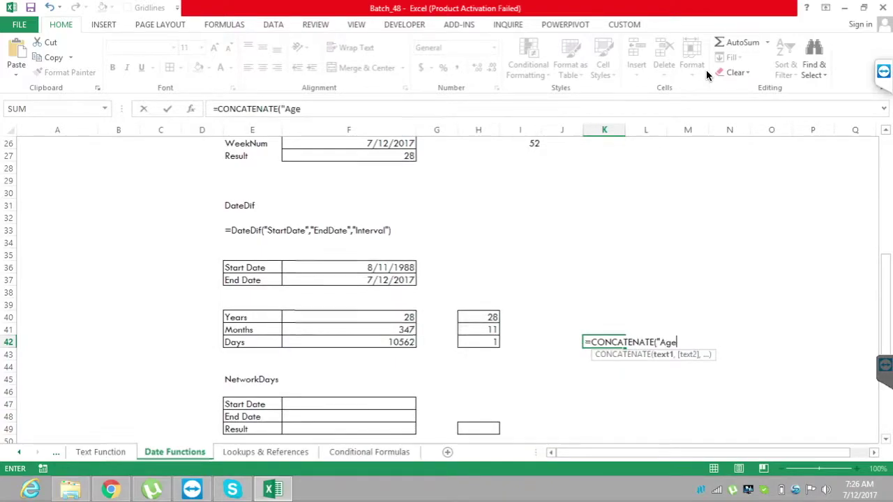
{"action": "type", "text": " is \","}
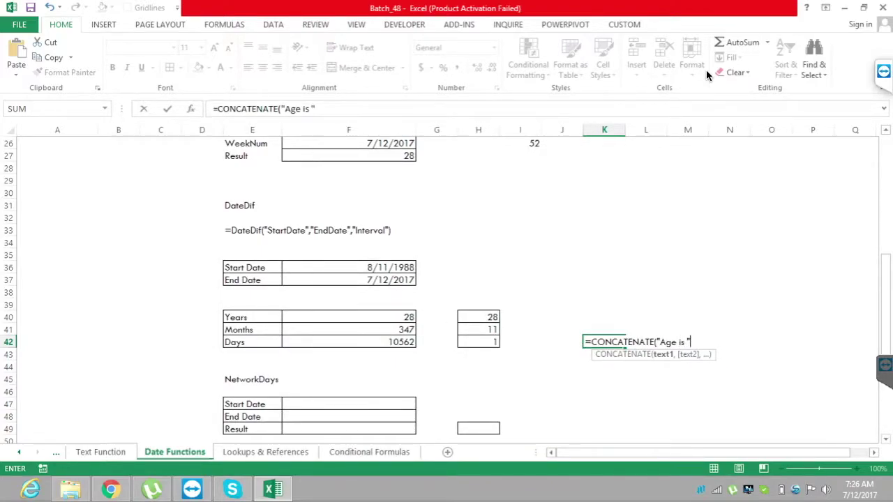
Add the years value from H40 and the text " Years " to the CONCATENATE formula
{"action": "key", "text": "Left"}
{"action": "key", "text": "Left"}
{"action": "key", "text": "Left"}
{"action": "key", "text": "Up"}
{"action": "key", "text": "Up"}
{"action": "type", "text": ",\" Y"}
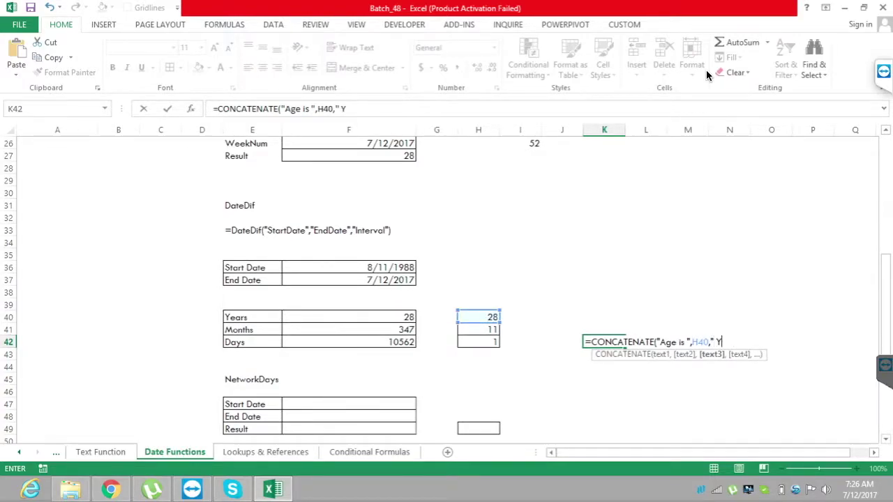
{"action": "type", "text": "ears \","}
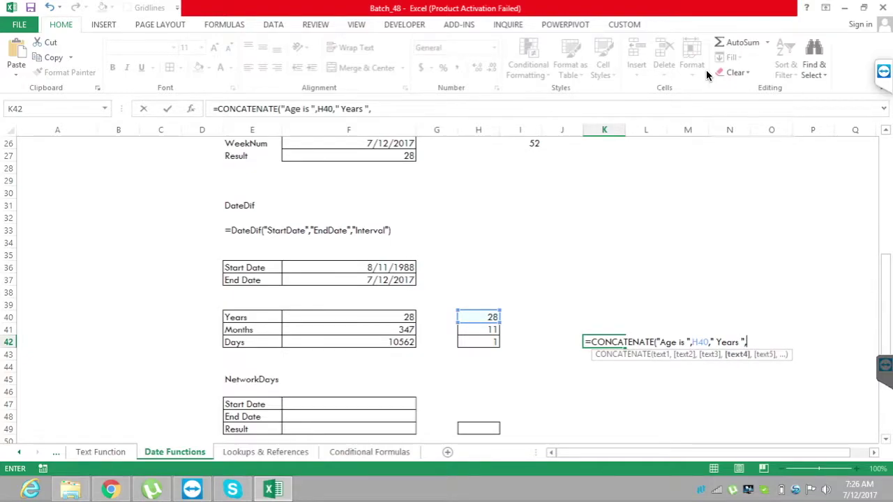
Add the months value from H41 and the text " months and " to the CONCATENATE formula
{"action": "key", "text": "Left"}
{"action": "key", "text": "Left"}
{"action": "key", "text": "Left"}
{"action": "key", "text": "Up"}
{"action": "type", "text": ",\""}
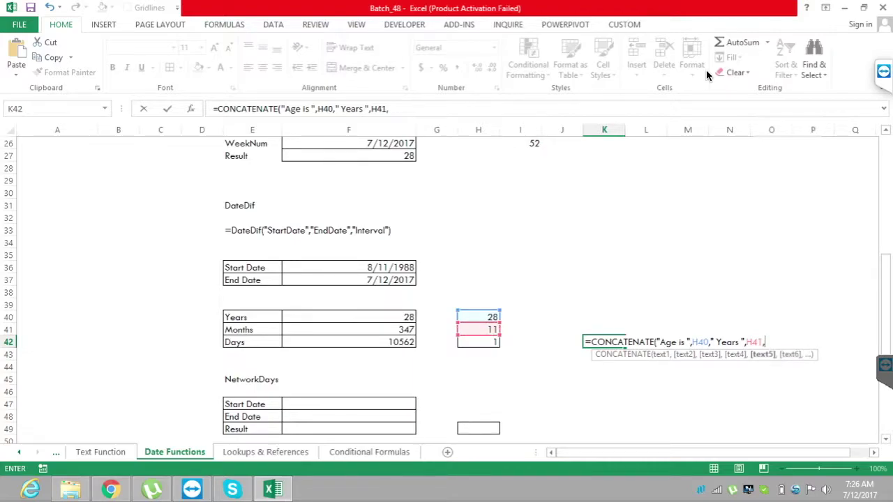
{"action": "type", "text": " months "}
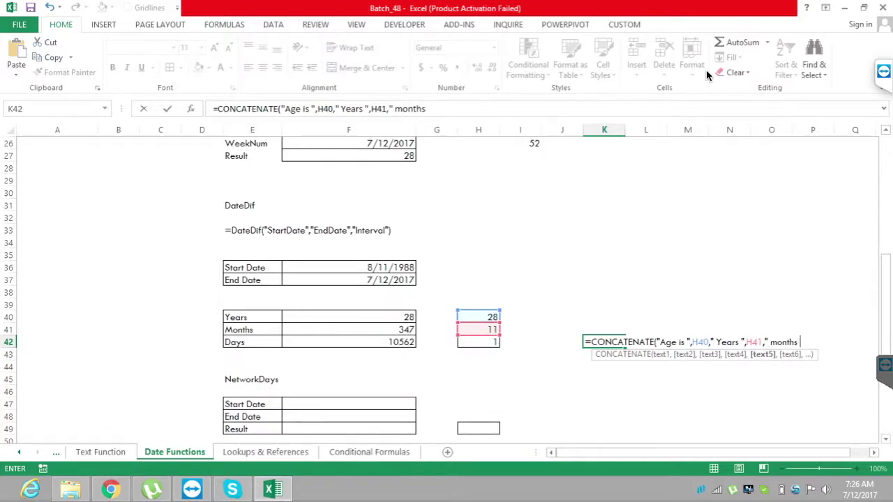
{"action": "type", "text": "and \","}
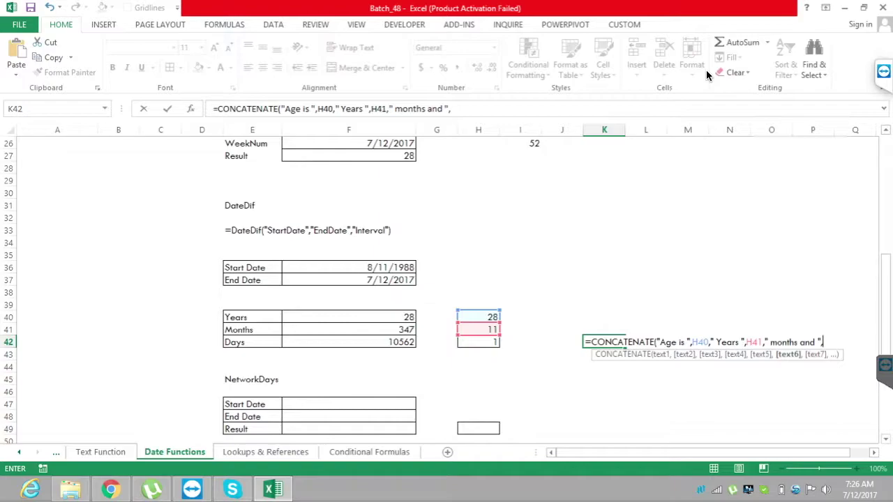
Finish the CONCATENATE formula with the days value from H42 and the text " days", and commit it
{"action": "key", "text": "Left"}
{"action": "key", "text": "Left"}
{"action": "key", "text": "Left"}
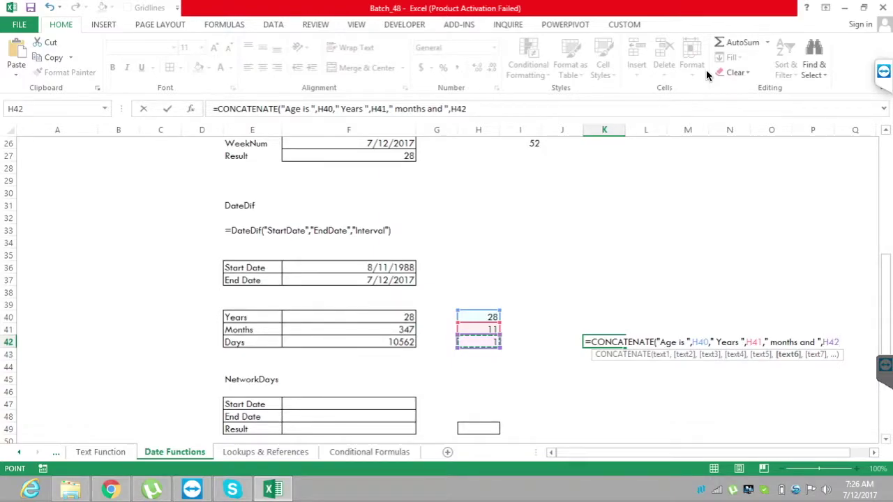
{"action": "type", "text": ",\" Days"}
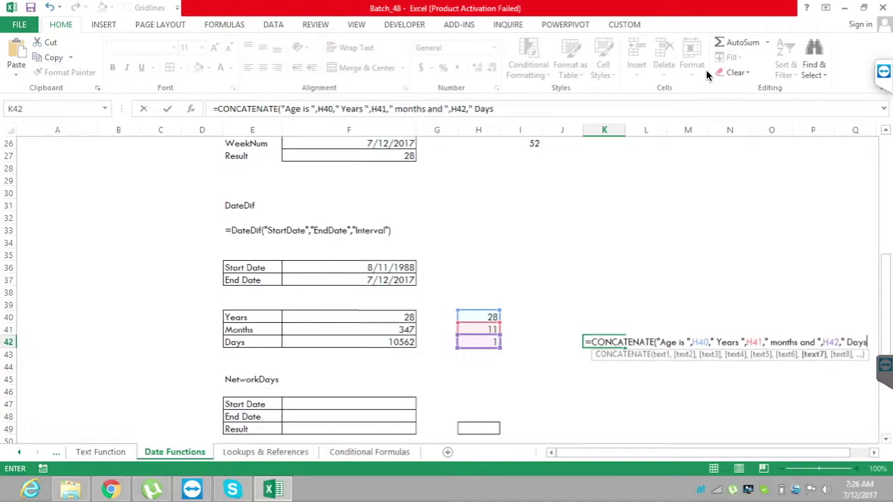
{"action": "key", "text": "BackSpace"}
{"action": "key", "text": "BackSpace"}
{"action": "key", "text": "BackSpace"}
{"action": "key", "text": "BackSpace"}
{"action": "type", "text": "ds"}
{"action": "key", "text": "BackSpace"}
{"action": "type", "text": "ays\")"}
{"action": "key", "text": "Return"}
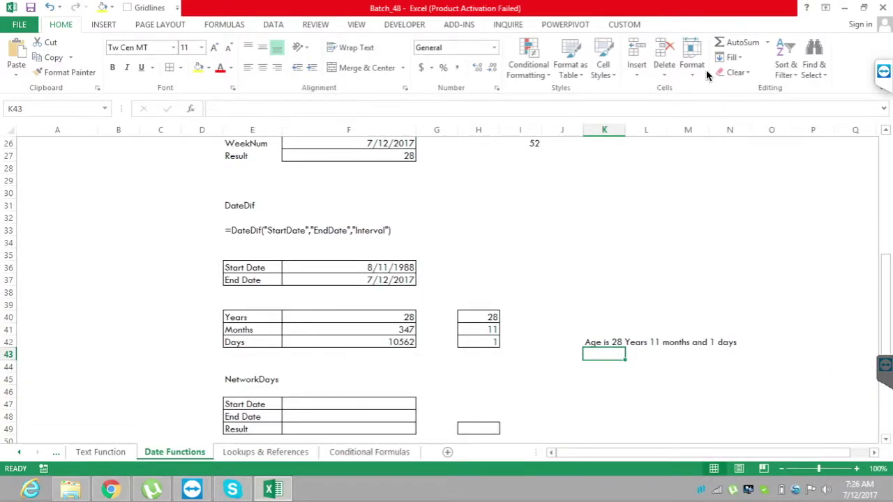
Change the DateDif start date in cell F36 to 3/8/1988
{"action": "key", "text": "Left"}
{"action": "key", "text": "Left"}
{"action": "key", "text": "Left"}
{"action": "key", "text": "Left"}
{"action": "key", "text": "Left"}
{"action": "key", "text": "Up"}
{"action": "key", "text": "Up"}
{"action": "key", "text": "Up"}
{"action": "key", "text": "Up"}
{"action": "key", "text": "Up"}
{"action": "key", "text": "Up"}
{"action": "key", "text": "Up"}
{"action": "key", "text": "F2"}
{"action": "key", "text": "Left"}
{"action": "key", "text": "Left"}
{"action": "key", "text": "Left"}
{"action": "key", "text": "Left"}
{"action": "key", "text": "Left"}
{"action": "key", "text": "Left"}
{"action": "key", "text": "Left"}
{"action": "key", "text": "Left"}
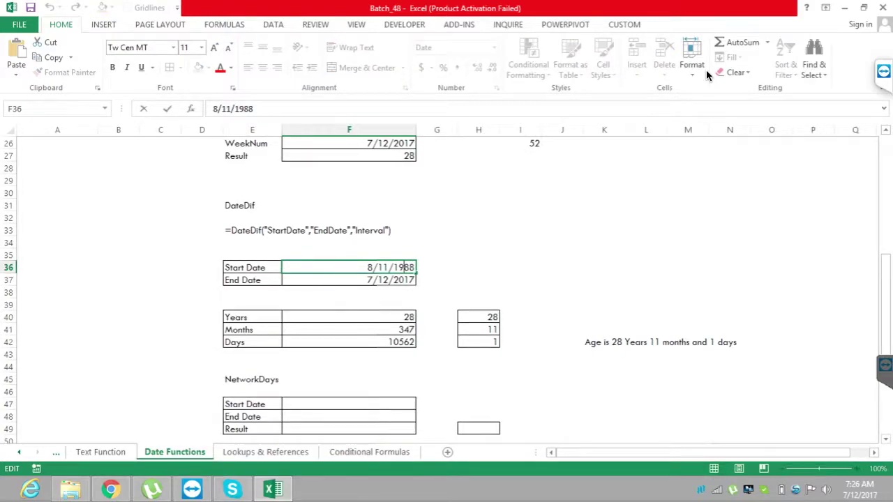
{"action": "key", "text": "shift+Left"}
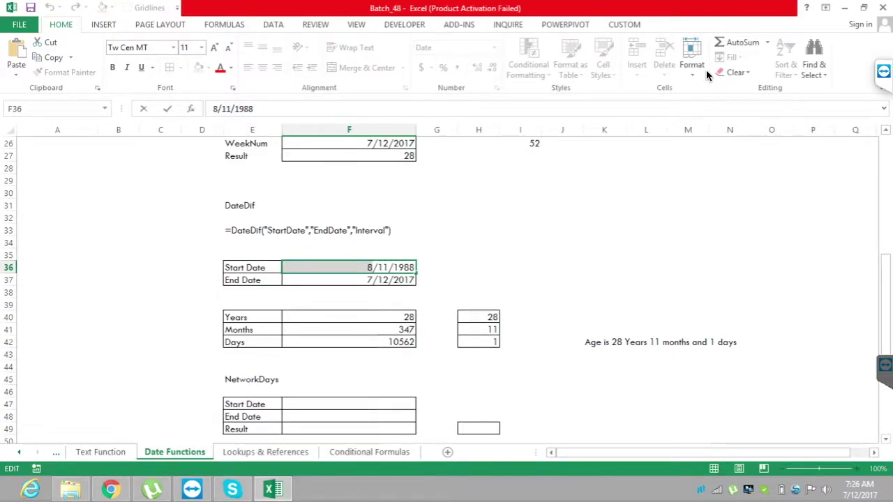
{"action": "type", "text": "3"}
{"action": "key", "text": "Right"}
{"action": "key", "text": "shift+Right"}
{"action": "key", "text": "shift+Right"}
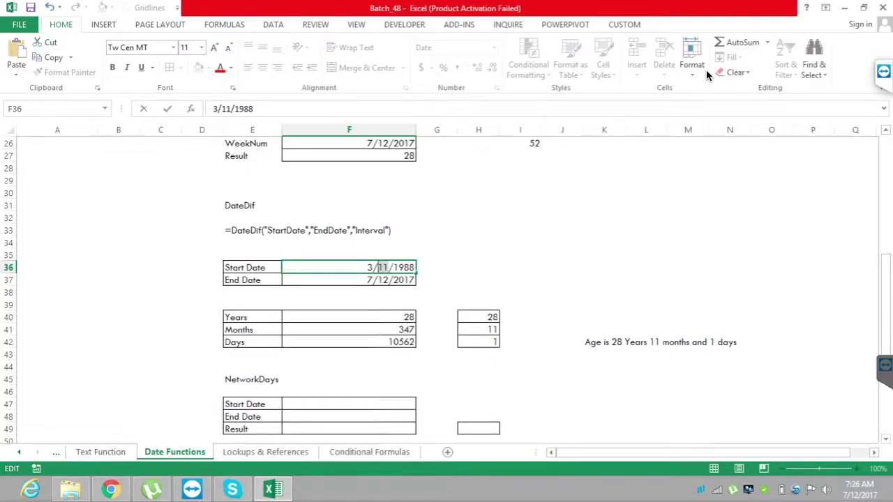
{"action": "type", "text": "8"}
{"action": "key", "text": "Return"}
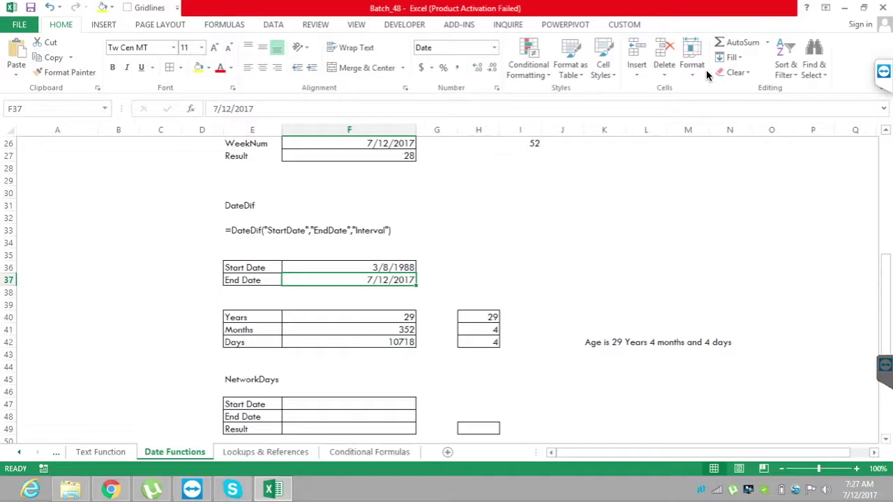
Look over the NetworkDays, NetworkDays.INTL and EOMonth sections below the DateDif example
{"action": "key", "text": "Down"}
{"action": "key", "text": "Down"}
{"action": "key", "text": "Down"}
{"action": "key", "text": "Down"}
{"action": "key", "text": "Down"}
{"action": "key", "text": "Down"}
{"action": "key", "text": "Down"}
{"action": "key", "text": "Down"}
{"action": "key", "text": "Down"}
{"action": "key", "text": "Down"}
{"action": "key", "text": "Down"}
{"action": "key", "text": "Down"}
{"action": "key", "text": "Down"}
{"action": "key", "text": "Down"}
{"action": "key", "text": "Down"}
{"action": "key", "text": "Down"}
{"action": "key", "text": "Down"}
{"action": "key", "text": "Down"}
{"action": "key", "text": "Down"}
{"action": "key", "text": "Down"}
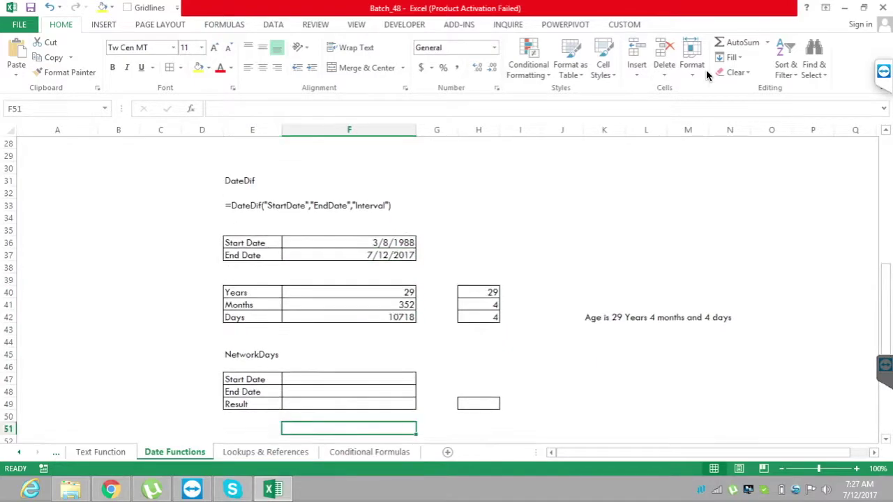
{"action": "key", "text": "Down"}
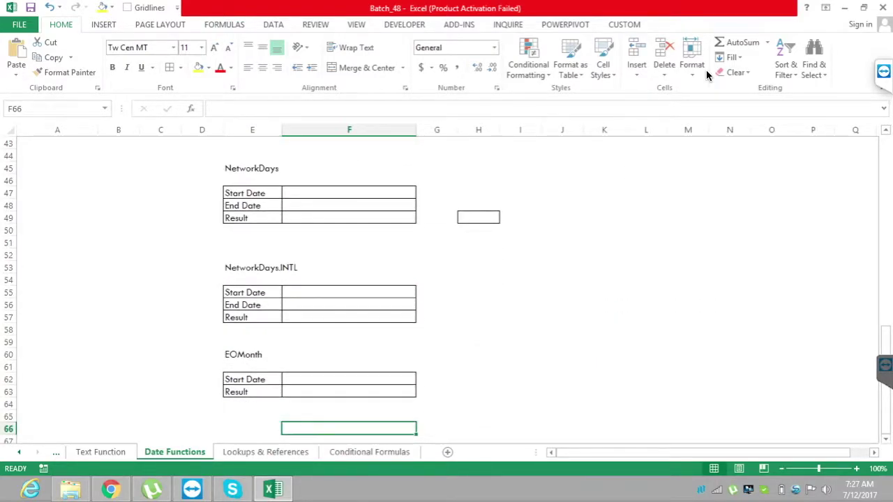
Enter the current date in both the NetworkDays start date cell F47 and end date cell F48
{"action": "key", "text": "Up"}
{"action": "key", "text": "Up"}
{"action": "key", "text": "Up"}
{"action": "key", "text": "Up"}
{"action": "key", "text": "Up"}
{"action": "key", "text": "Up"}
{"action": "key", "text": "Up"}
{"action": "key", "text": "Up"}
{"action": "key", "text": "Up"}
{"action": "key", "text": "Up"}
{"action": "key", "text": "Up"}
{"action": "key", "text": "Up"}
{"action": "key", "text": "Up"}
{"action": "key", "text": "Up"}
{"action": "key", "text": "Up"}
{"action": "key", "text": "Up"}
{"action": "key", "text": "Up"}
{"action": "key", "text": "Up"}
{"action": "key", "text": "Up"}
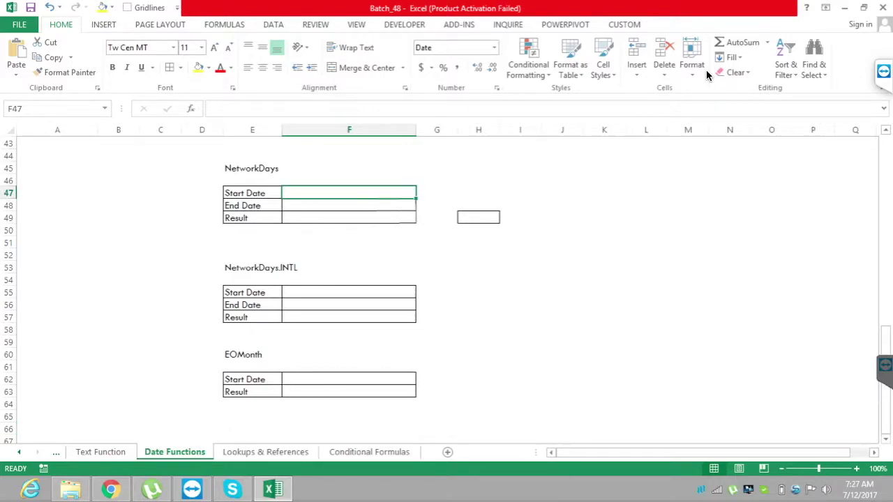
{"action": "key", "text": "ctrl+semicolon"}
{"action": "key", "text": "Return"}
{"action": "key", "text": "ctrl+semicolon"}
{"action": "key", "text": "Return"}
Change the NetworkDays start date in F47 to 7/1/2017
{"action": "key", "text": "Up"}
{"action": "key", "text": "Up"}
{"action": "key", "text": "F2"}
{"action": "key", "text": "Left"}
{"action": "key", "text": "Left"}
{"action": "key", "text": "Left"}
{"action": "key", "text": "Left"}
{"action": "key", "text": "Left"}
{"action": "key", "text": "shift+Left"}
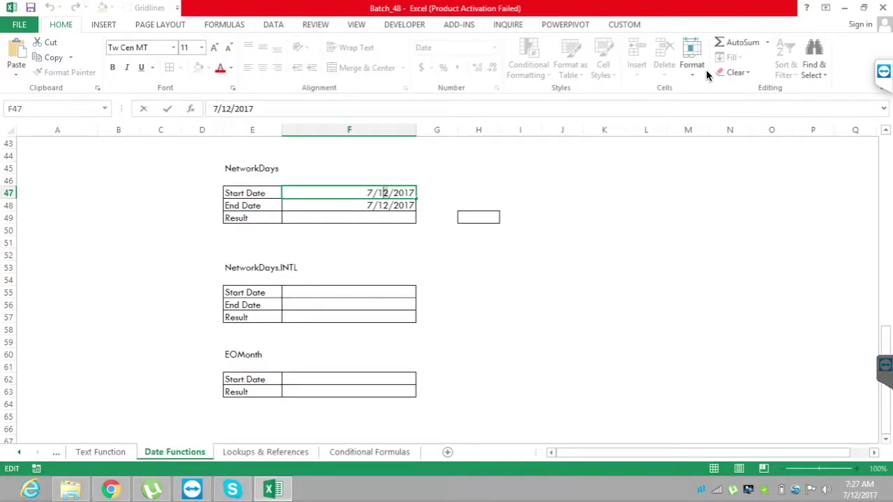
{"action": "key", "text": "BackSpace"}
{"action": "key", "text": "Return"}
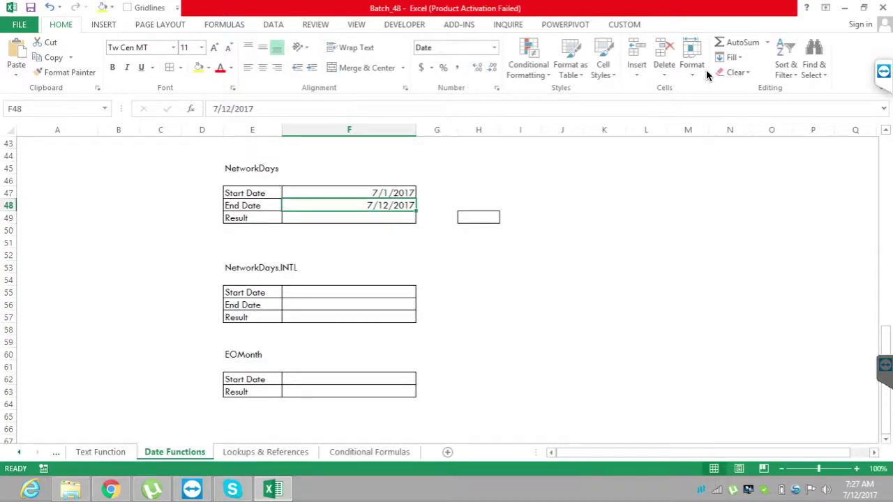
Change the NetworkDays end date in F48 to 7/31/2017 and check the July 2017 system calendar
{"action": "key", "text": "F2"}
{"action": "key", "text": "Left"}
{"action": "key", "text": "Left"}
{"action": "key", "text": "Left"}
{"action": "key", "text": "Left"}
{"action": "key", "text": "Left"}
{"action": "key", "text": "BackSpace"}
{"action": "key", "text": "BackSpace"}
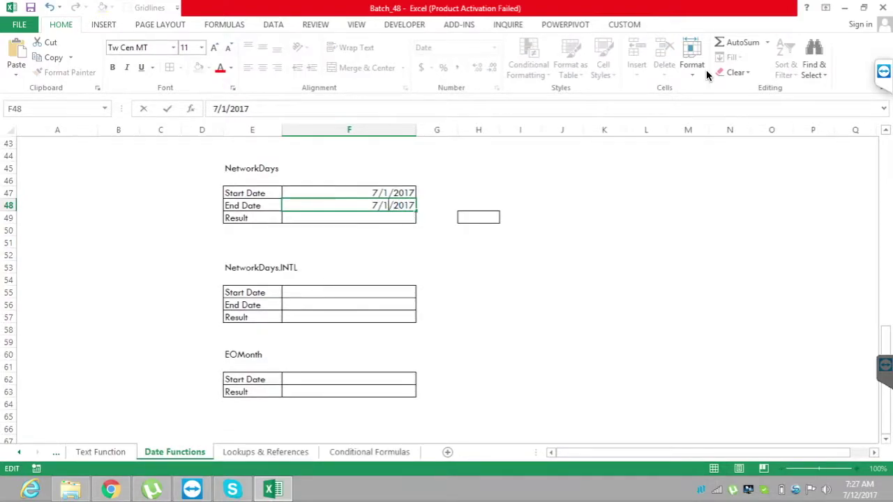
{"action": "type", "text": "31"}
{"action": "key", "text": "Return"}
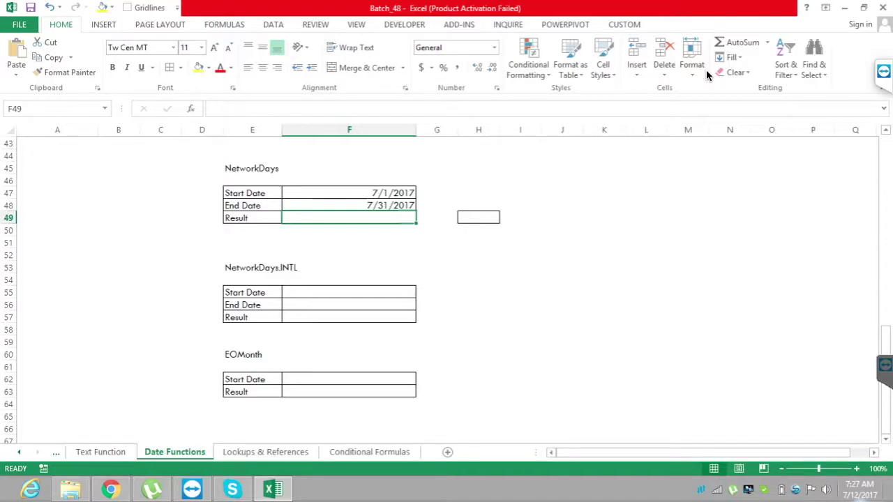
{"action": "left_click", "coordinate": [861, 490]}
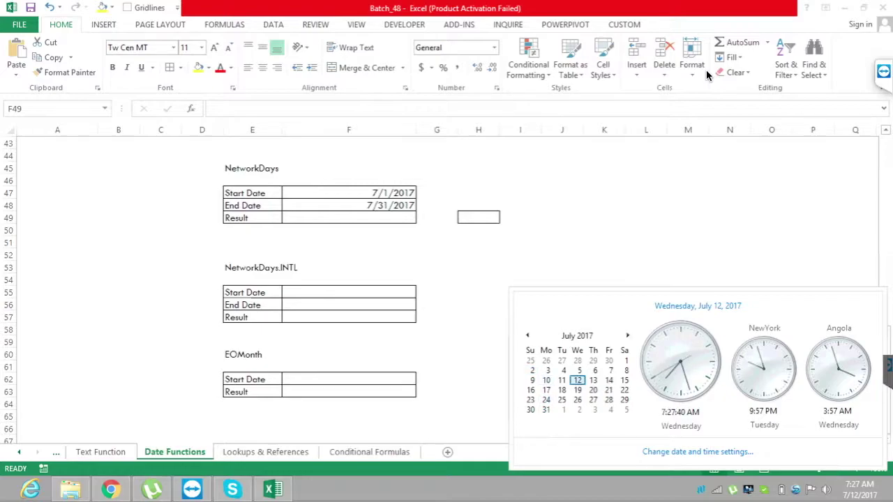
{"action": "left_click", "coordinate": [706, 75]}
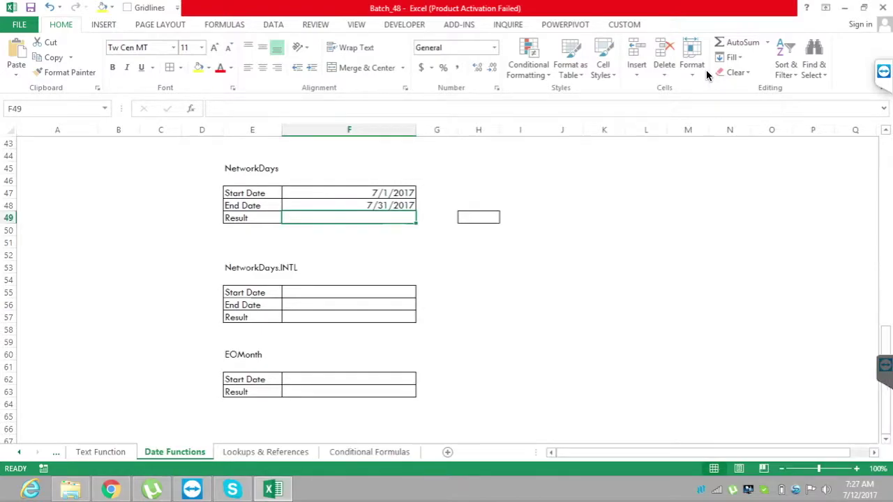
Enter a NETWORKDAYS formula in F49 using start date F47, end date F48 and the holidays range H47:H49
{"action": "type", "text": "="}
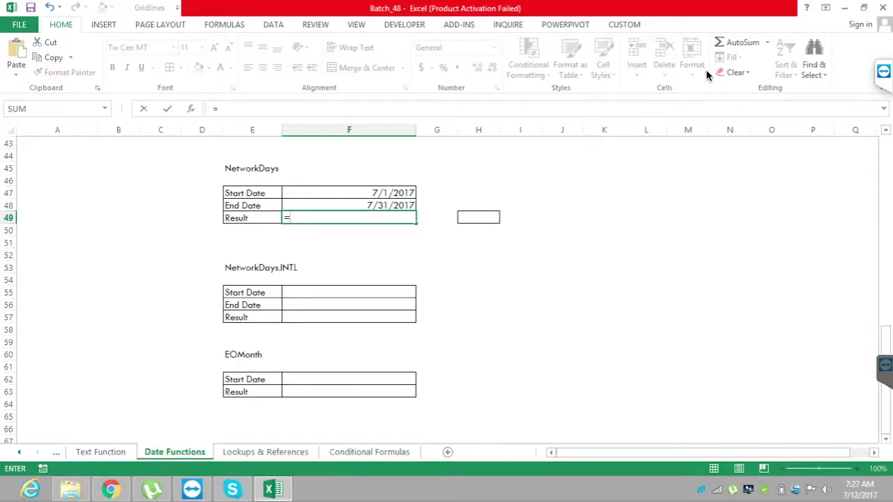
{"action": "type", "text": "netw"}
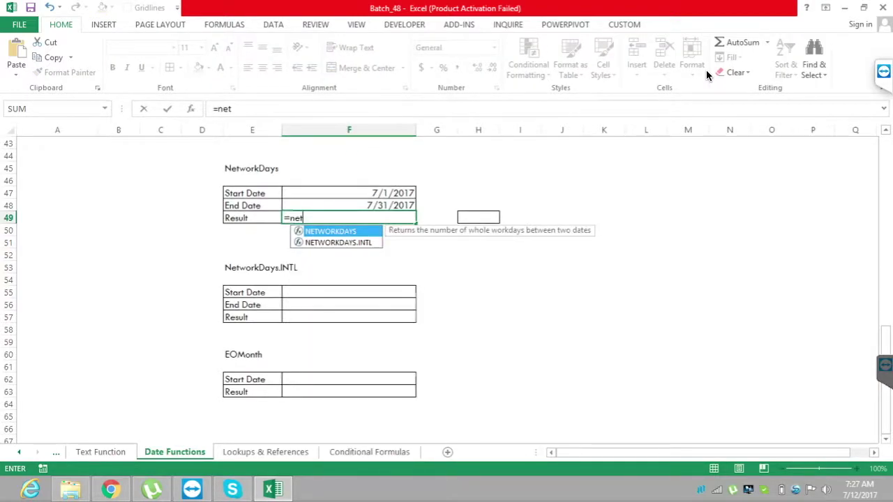
{"action": "key", "text": "Tab"}
{"action": "key", "text": "Up"}
{"action": "key", "text": "Up"}
{"action": "type", "text": ","}
{"action": "key", "text": "Up"}
{"action": "type", "text": ","}
{"action": "key", "text": "Right"}
{"action": "key", "text": "Right"}
{"action": "key", "text": "Up"}
{"action": "key", "text": "Up"}
{"action": "key", "text": "shift+Down"}
{"action": "key", "text": "shift+Down"}
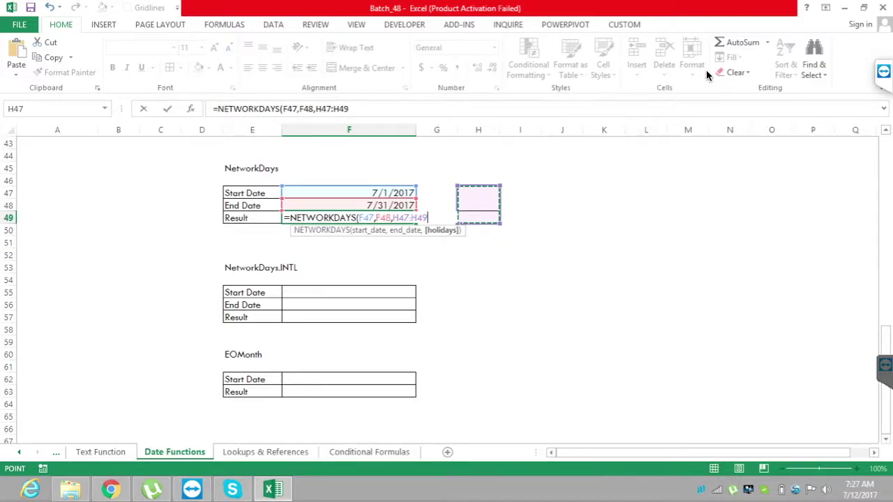
{"action": "key", "text": "ctrl+Return"}
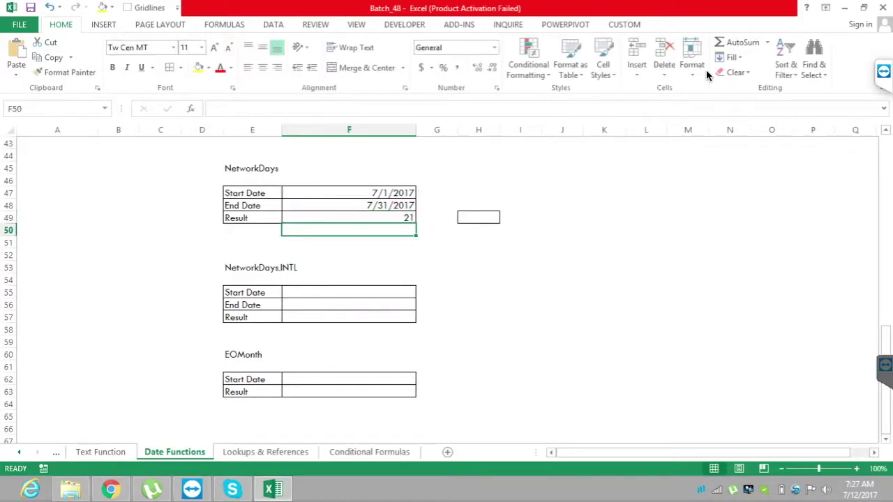
Enter the current date, 7/12/2017, as a holiday in H47 and check the NetworkDays result in F49
{"action": "key", "text": "Right"}
{"action": "key", "text": "Right"}
{"action": "key", "text": "Up"}
{"action": "key", "text": "Up"}
{"action": "key", "text": "shift+Down"}
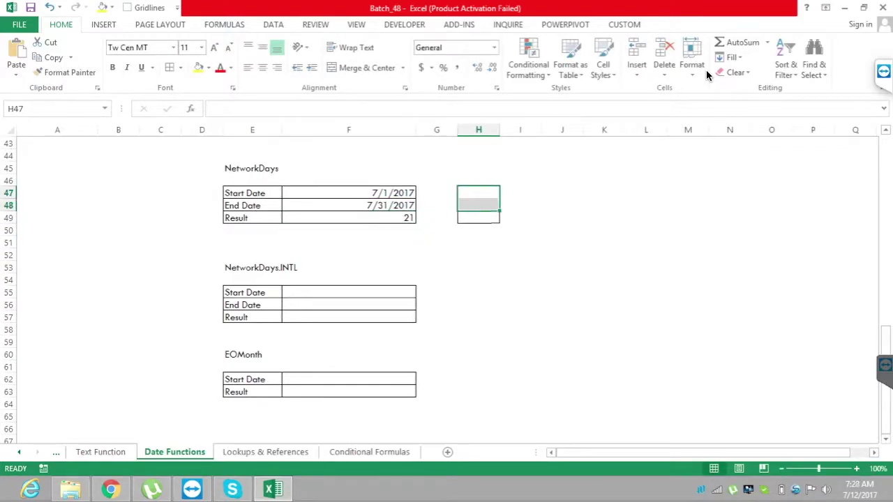
{"action": "key", "text": "shift+Up"}
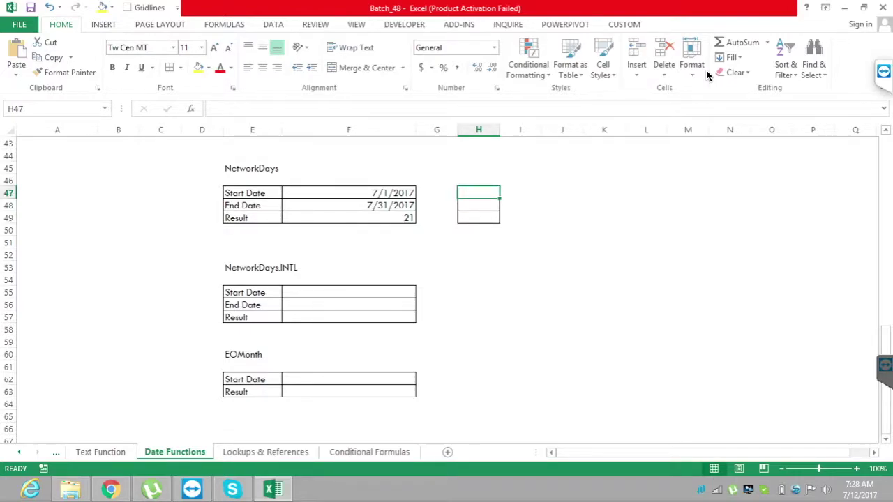
{"action": "key", "text": "ctrl+semicolon"}
{"action": "key", "text": "Return"}
{"action": "key", "text": "Up"}
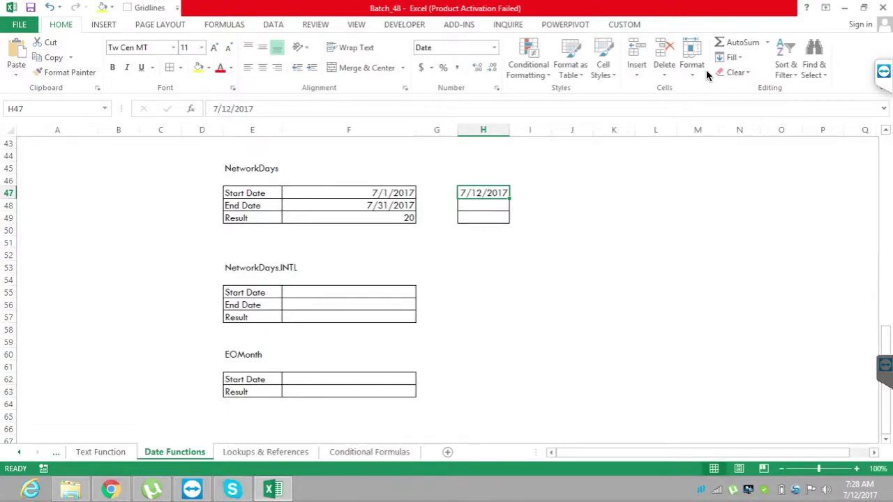
{"action": "key", "text": "Down"}
{"action": "key", "text": "Down"}
{"action": "key", "text": "Left"}
{"action": "key", "text": "Left"}
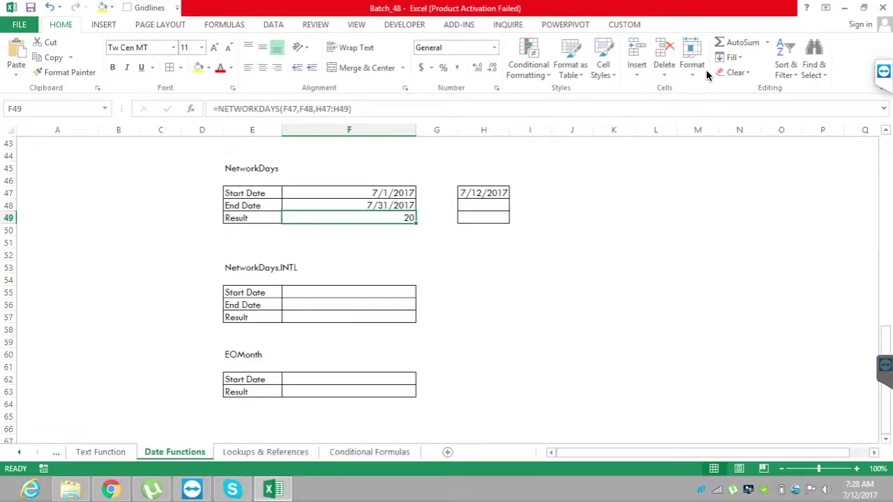
Copy the start and end dates from F47:F48 into the NetworkDays.INTL cells F55:F56
{"action": "key", "text": "Up"}
{"action": "key", "text": "Up"}
{"action": "key", "text": "shift+Down"}
{"action": "key", "text": "ctrl+c"}
{"action": "key", "text": "Down"}
{"action": "key", "text": "Down"}
{"action": "key", "text": "Down"}
{"action": "key", "text": "Down"}
{"action": "key", "text": "Down"}
{"action": "key", "text": "Down"}
{"action": "key", "text": "Down"}
{"action": "key", "text": "Down"}
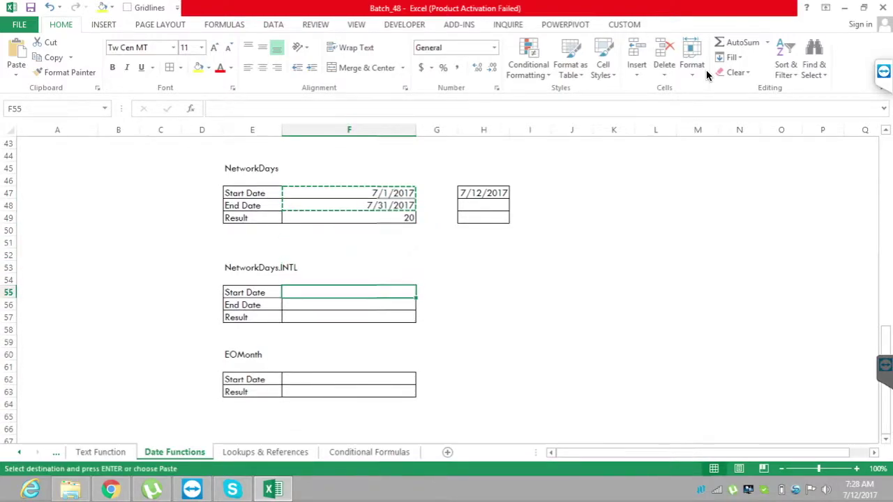
{"action": "key", "text": "ctrl+v"}
{"action": "key", "text": "Right"}
{"action": "key", "text": "Right"}
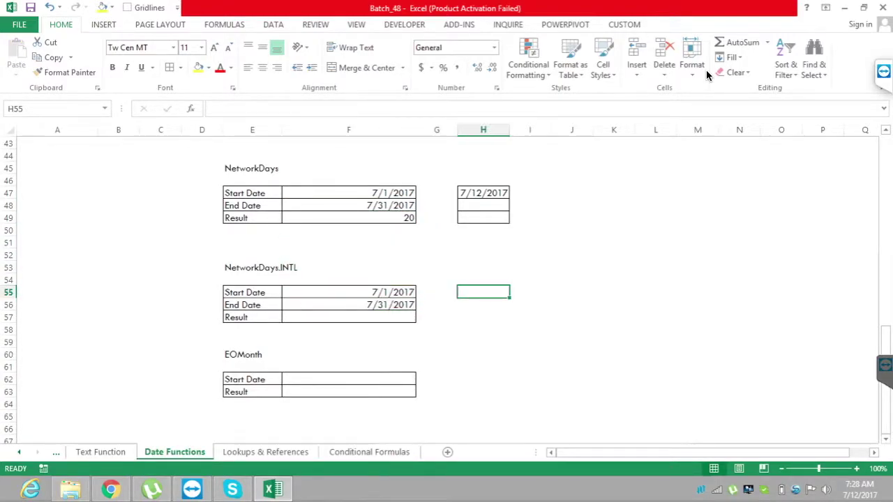
{"action": "key", "text": "Left"}
{"action": "key", "text": "Left"}
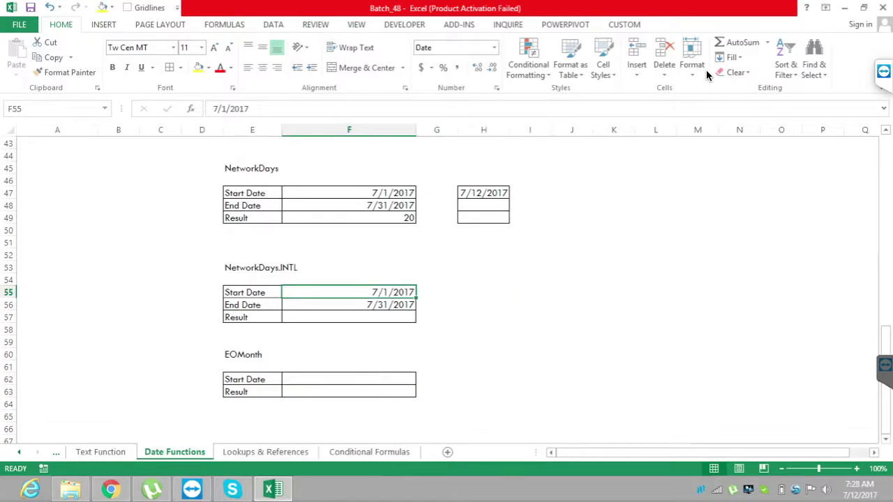
{"action": "key", "text": "Down"}
{"action": "key", "text": "Down"}
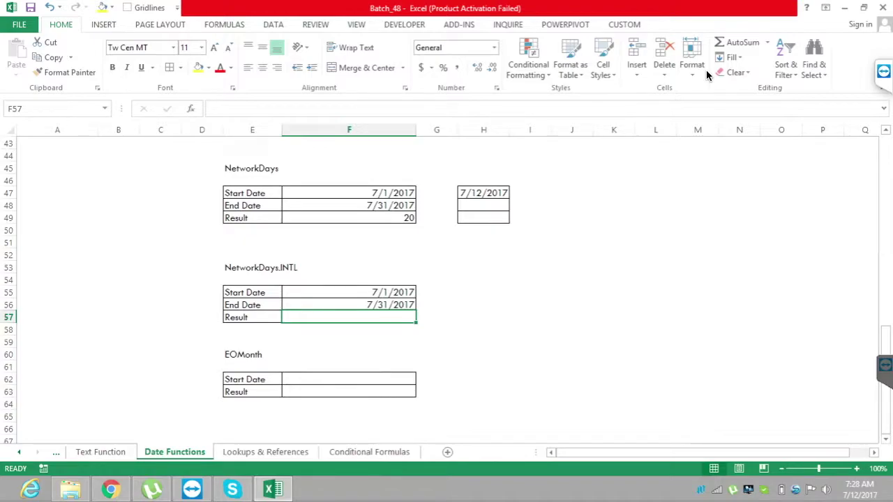
Review the NETWORKDAYS formula in F49, returning to the NetworkDays.INTL result cell F57
{"action": "key", "text": "Up"}
{"action": "key", "text": "Up"}
{"action": "key", "text": "Up"}
{"action": "key", "text": "Up"}
{"action": "key", "text": "Up"}
{"action": "key", "text": "Up"}
{"action": "key", "text": "Up"}
{"action": "key", "text": "Up"}
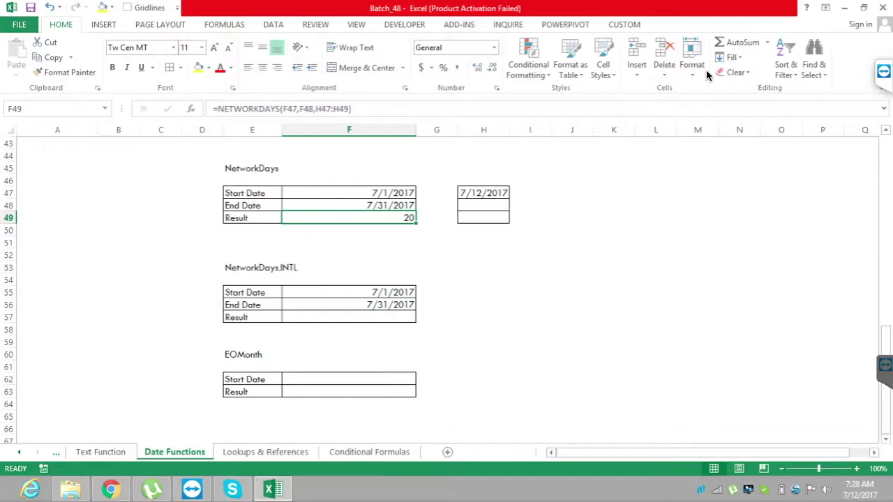
{"action": "key", "text": "Down"}
{"action": "key", "text": "Down"}
{"action": "key", "text": "Down"}
{"action": "key", "text": "Down"}
{"action": "key", "text": "Down"}
{"action": "key", "text": "Down"}
{"action": "key", "text": "Down"}
{"action": "key", "text": "Down"}
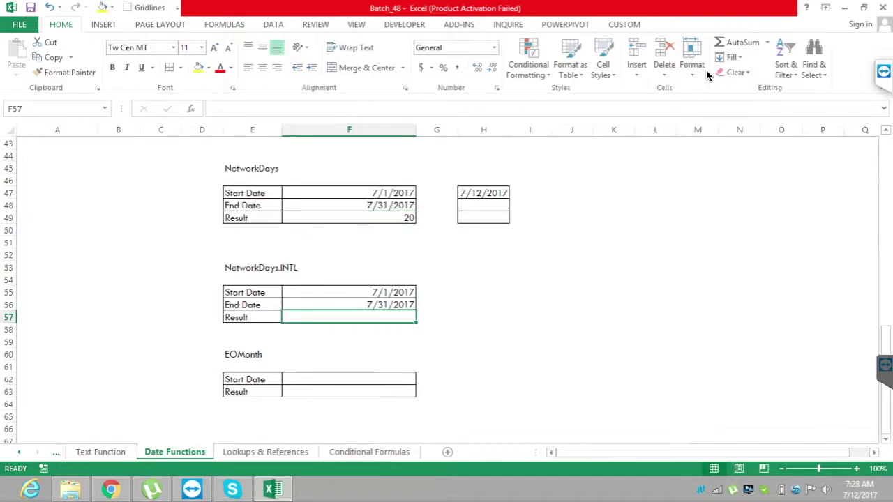
Start a NETWORKDAYS.INTL formula in F57 with start date F55 and end date F56, up to the weekend argument
{"action": "type", "text": "=net"}
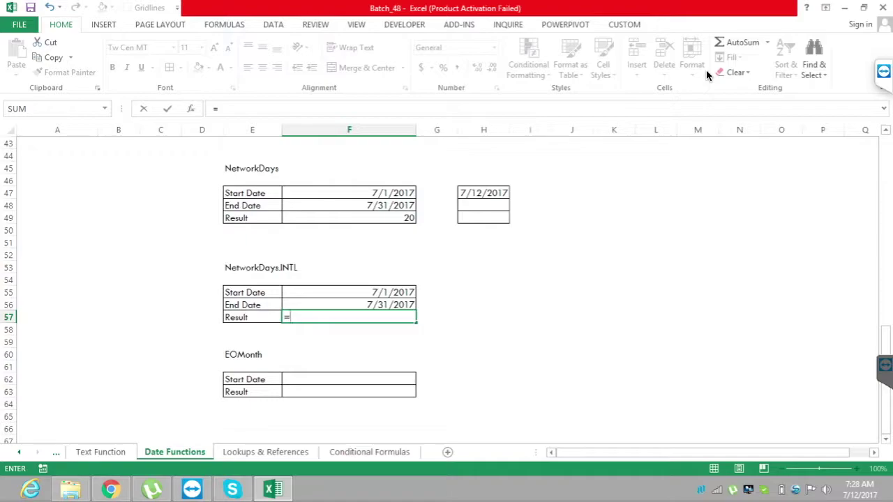
{"action": "key", "text": "Down"}
{"action": "key", "text": "Tab"}
{"action": "key", "text": "Up"}
{"action": "key", "text": "Up"}
{"action": "type", "text": ","}
{"action": "key", "text": "Down"}
{"action": "type", "text": ","}
Look through the weekend options offered for the NETWORKDAYS.INTL formula
{"action": "key", "text": "Down"}
{"action": "key", "text": "Down"}
{"action": "key", "text": "Down"}
{"action": "key", "text": "Down"}
{"action": "key", "text": "Down"}
{"action": "key", "text": "Down"}
{"action": "key", "text": "Down"}
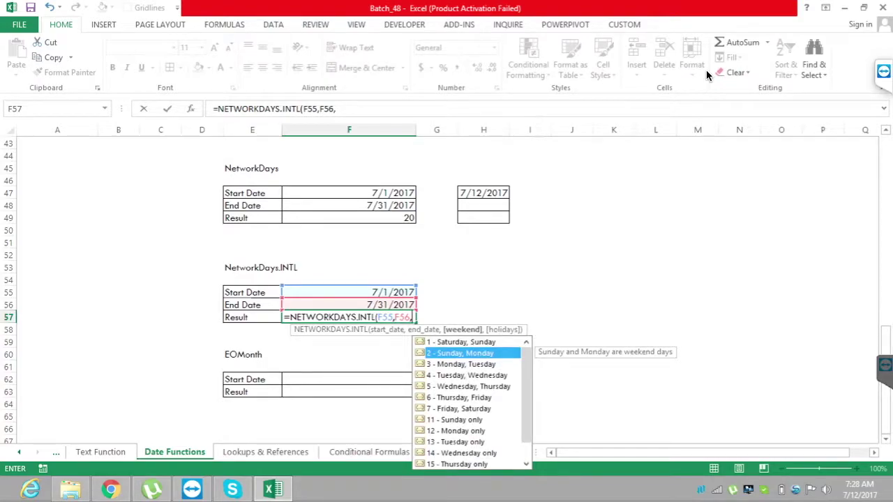
{"action": "key", "text": "Down"}
{"action": "key", "text": "Down"}
{"action": "key", "text": "Down"}
{"action": "key", "text": "Down"}
{"action": "key", "text": "Down"}
{"action": "key", "text": "Down"}
{"action": "key", "text": "Up"}
{"action": "key", "text": "Up"}
{"action": "key", "text": "Up"}
{"action": "key", "text": "Up"}
{"action": "key", "text": "Up"}
{"action": "key", "text": "Up"}
{"action": "key", "text": "Up"}
{"action": "key", "text": "Up"}
{"action": "key", "text": "Up"}
{"action": "key", "text": "Up"}
{"action": "key", "text": "Up"}
{"action": "key", "text": "Up"}
{"action": "key", "text": "Up"}
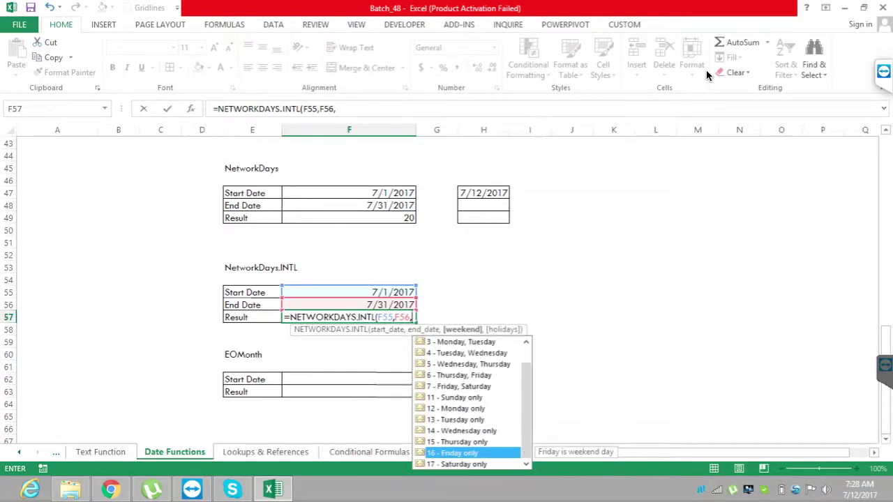
Choose weekend option 11 - Sunday only, leave out the holidays argument, and commit the NETWORKDAYS.INTL formula in F57
{"action": "key", "text": "Down"}
{"action": "key", "text": "Down"}
{"action": "key", "text": "Down"}
{"action": "key", "text": "Down"}
{"action": "key", "text": "Down"}
{"action": "key", "text": "Down"}
{"action": "key", "text": "Down"}
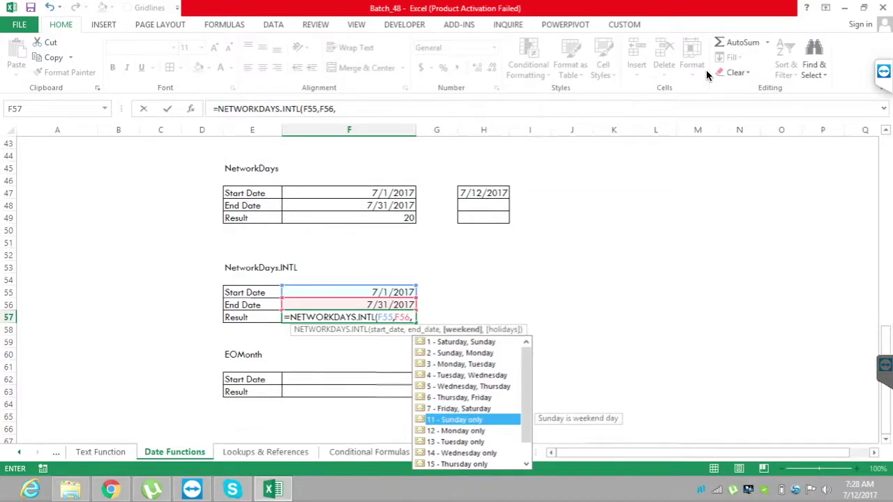
{"action": "key", "text": "Tab"}
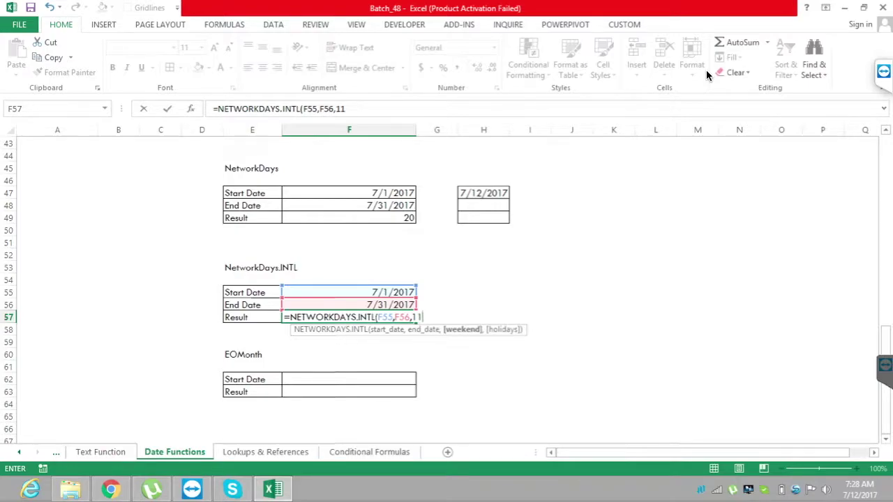
{"action": "type", "text": ","}
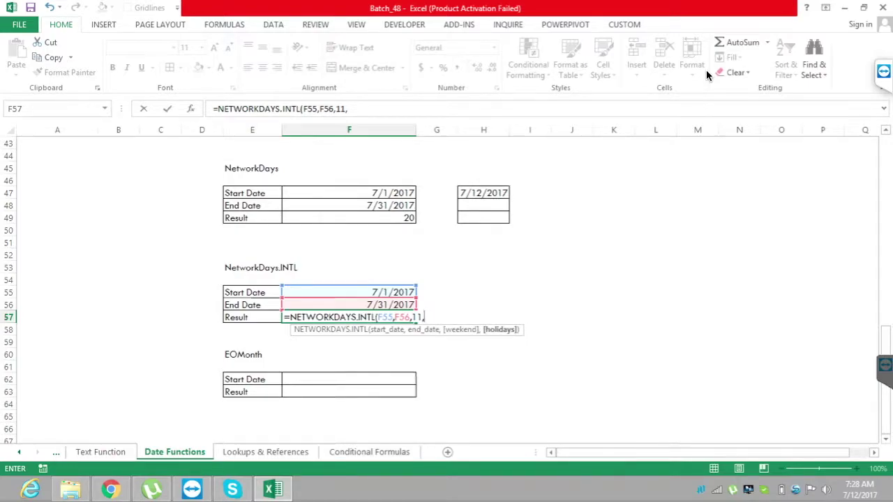
{"action": "key", "text": "BackSpace"}
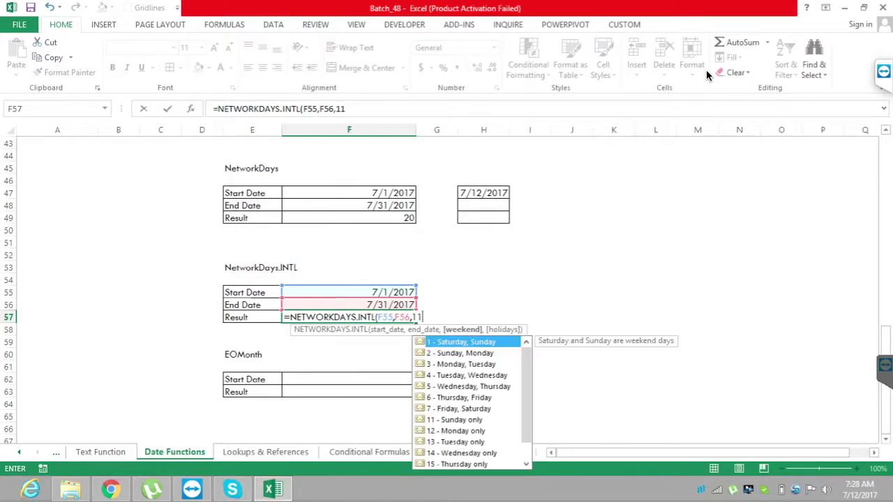
{"action": "type", "text": ")"}
{"action": "key", "text": "Return"}
{"action": "key", "text": "Up"}
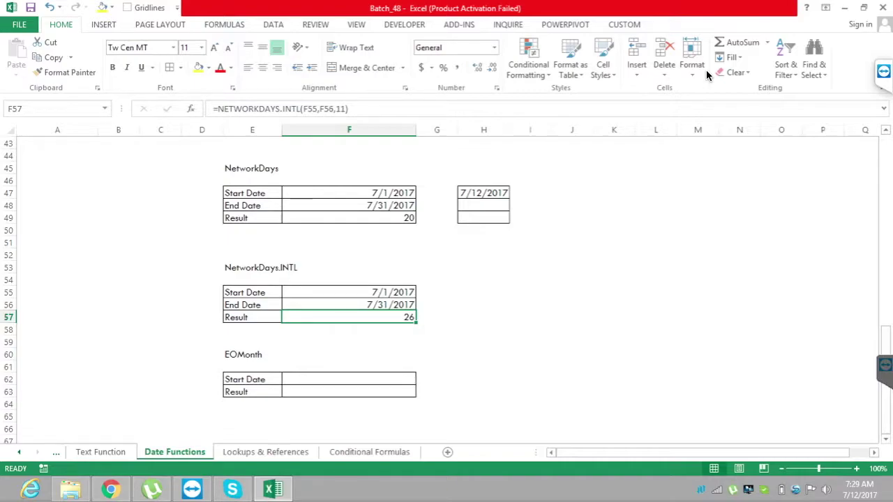
Enter today's date, 7/12/2017, as the EOMonth start date in F62
{"action": "key", "text": "Down"}
{"action": "key", "text": "Down"}
{"action": "key", "text": "Down"}
{"action": "key", "text": "Down"}
{"action": "key", "text": "Down"}
{"action": "key", "text": "Down"}
{"action": "key", "text": "Down"}
{"action": "key", "text": "Down"}
{"action": "key", "text": "Down"}
{"action": "key", "text": "Down"}
{"action": "key", "text": "Down"}
{"action": "key", "text": "Down"}
{"action": "key", "text": "Down"}
{"action": "key", "text": "Down"}
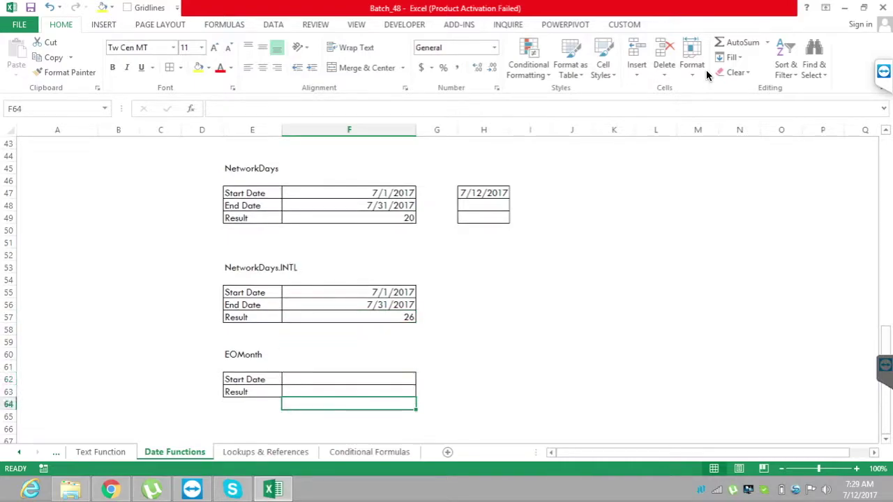
{"action": "key", "text": "Up"}
{"action": "key", "text": "Up"}
{"action": "key", "text": "Up"}
{"action": "key", "text": "Up"}
{"action": "key", "text": "Up"}
{"action": "key", "text": "Up"}
{"action": "key", "text": "Up"}
{"action": "key", "text": "Up"}
{"action": "key", "text": "Up"}
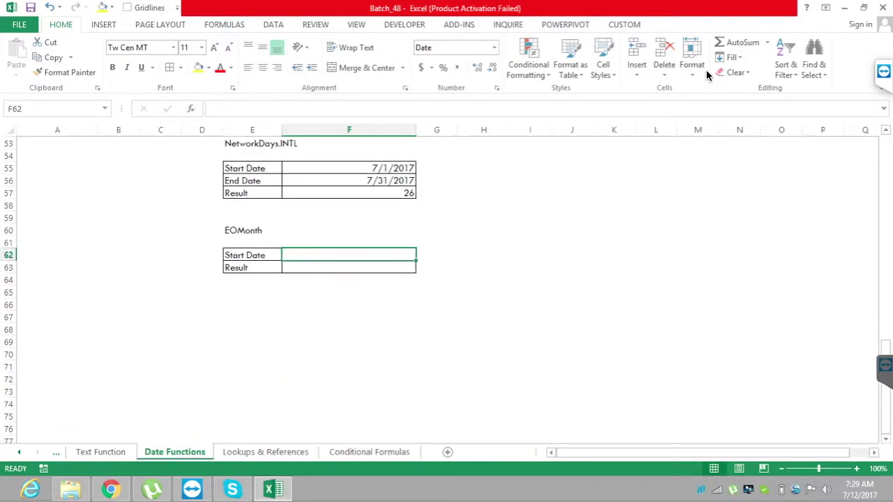
{"action": "key", "text": "ctrl+semicolon"}
{"action": "key", "text": "Return"}
Enter an EOMONTH formula in the result cell F63 using start date F62 and 0 months
{"action": "type", "text": "="}
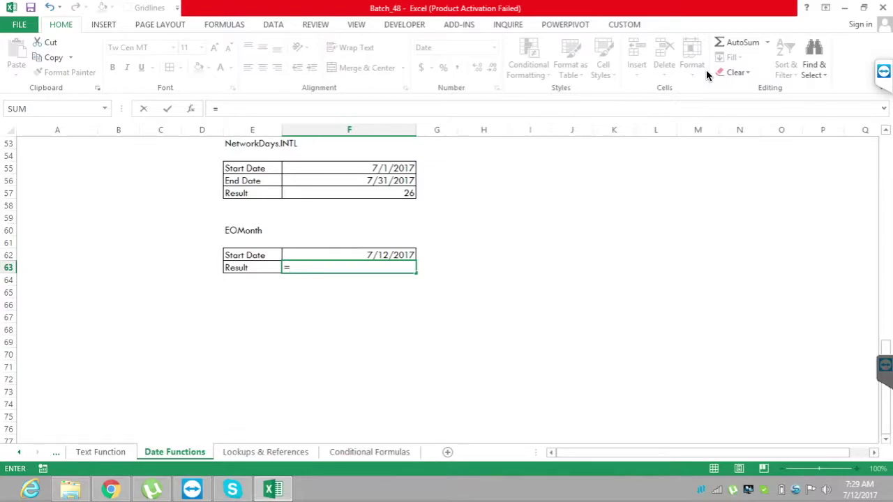
{"action": "type", "text": "eo"}
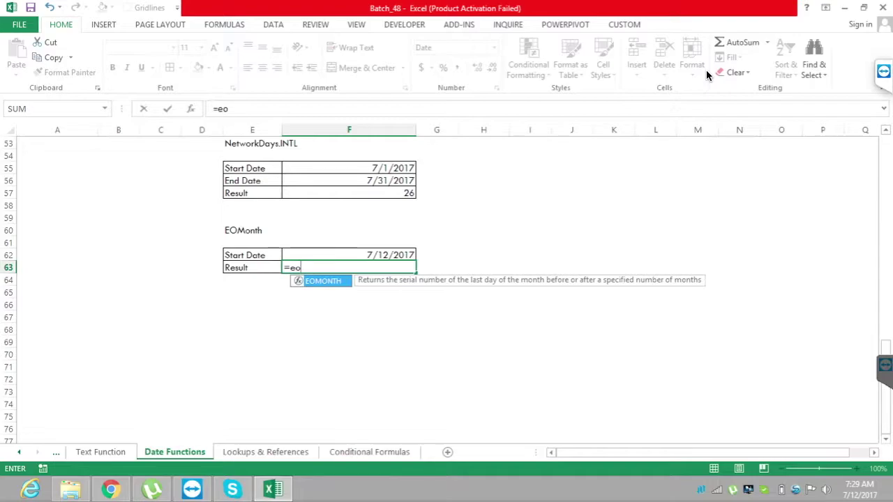
{"action": "key", "text": "Tab"}
{"action": "key", "text": "Up"}
{"action": "type", "text": ","}
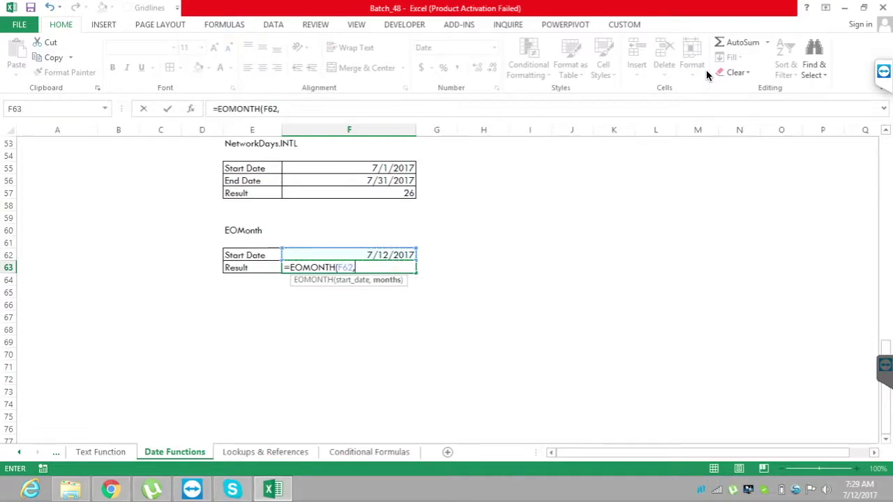
{"action": "type", "text": "0"}
{"action": "key", "text": "Return"}
{"action": "key", "text": "Up"}
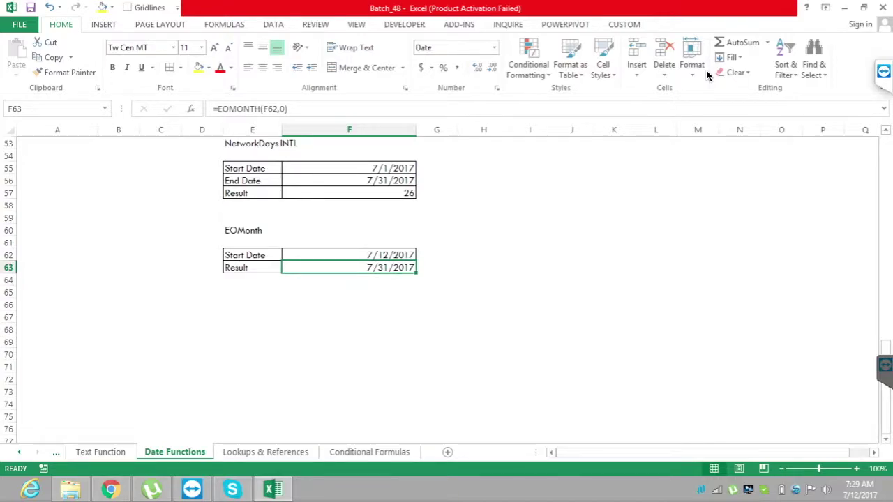
Change the months argument of the EOMONTH formula in F63 to 1
{"action": "key", "text": "F2"}
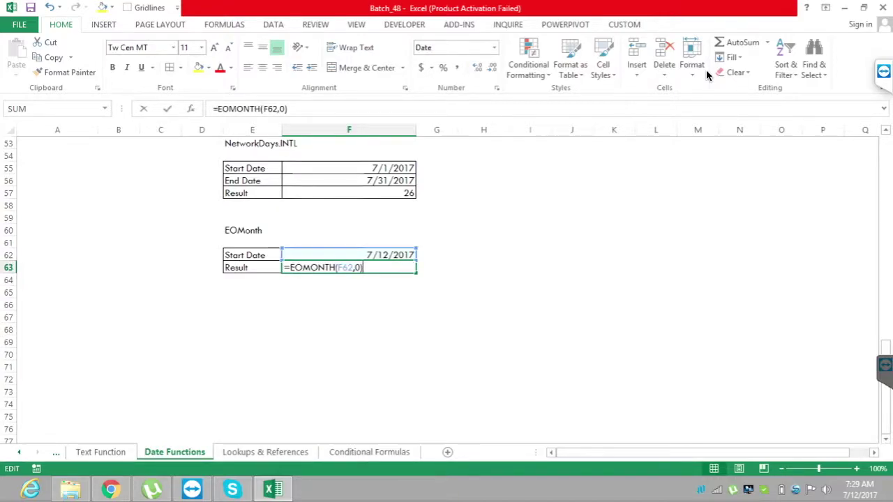
{"action": "key", "text": "BackSpace"}
{"action": "type", "text": "1"}
{"action": "key", "text": "Return"}
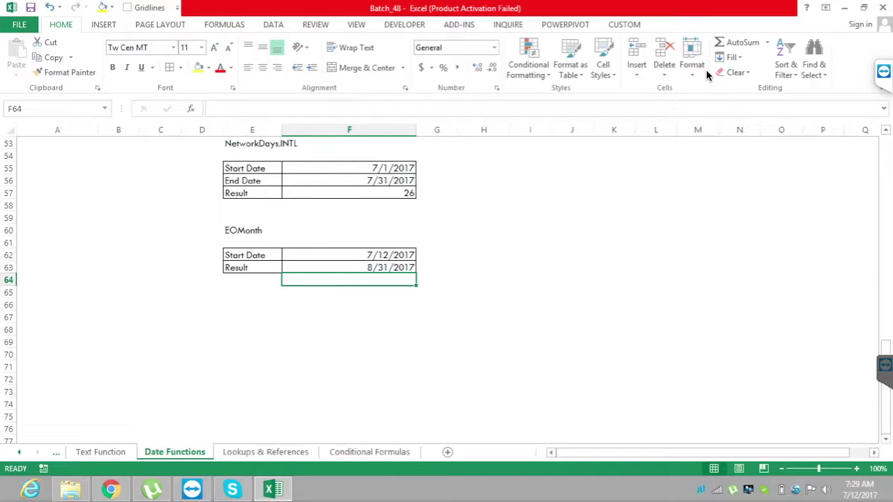
Make the months argument of the EOMONTH formula in F63 negative, so it reads -1
{"action": "key", "text": "Up"}
{"action": "key", "text": "F2"}
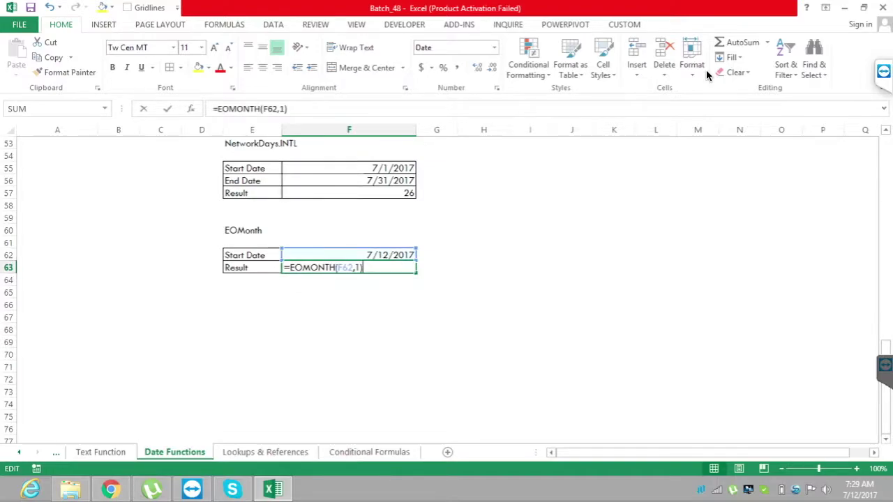
{"action": "key", "text": "Left"}
{"action": "key", "text": "Left"}
{"action": "type", "text": "-"}
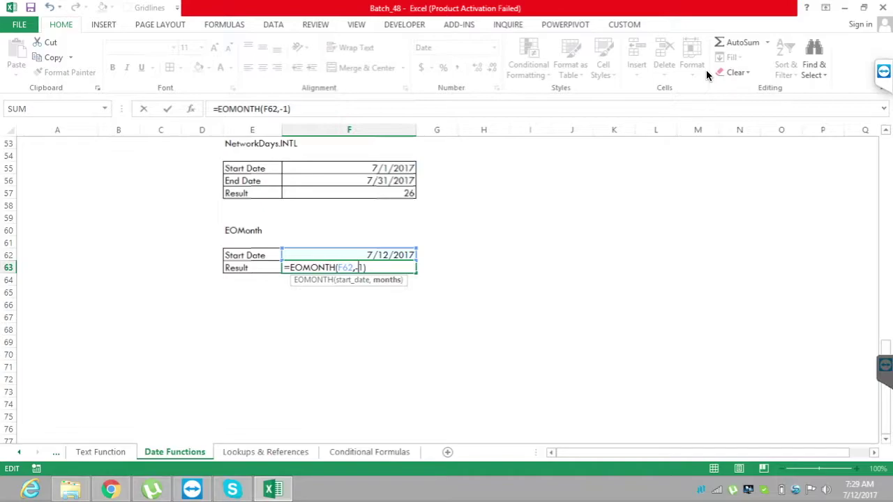
{"action": "key", "text": "Return"}
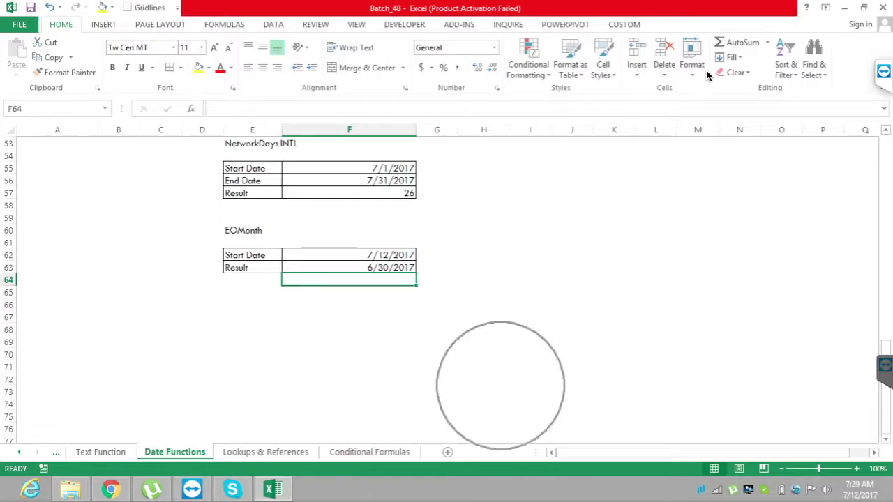
Go back up through the Date Functions sheet to the Day & Time heading in cell A1
{"action": "key", "text": "Up"}
{"action": "key", "text": "Up"}
{"action": "key", "text": "Up"}
{"action": "key", "text": "Up"}
{"action": "key", "text": "Left"}
{"action": "key", "text": "ctrl+Up"}
{"action": "key", "text": "ctrl+Up"}
{"action": "key", "text": "ctrl+Up"}
{"action": "key", "text": "ctrl+Up"}
{"action": "key", "text": "ctrl+Up"}
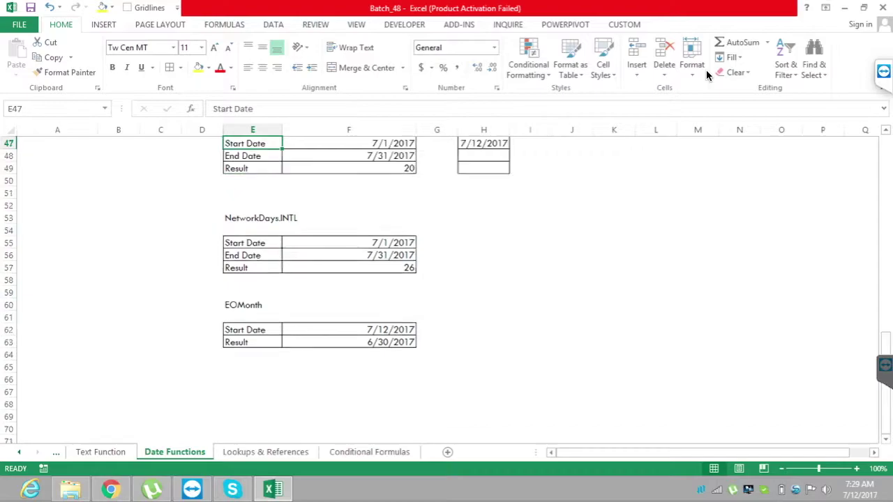
{"action": "key", "text": "ctrl+Up"}
{"action": "key", "text": "ctrl+Up"}
{"action": "key", "text": "ctrl+Up"}
{"action": "key", "text": "ctrl+Up"}
{"action": "key", "text": "ctrl+Up"}
{"action": "key", "text": "ctrl+Up"}
{"action": "key", "text": "ctrl+Up"}
{"action": "key", "text": "ctrl+Up"}
{"action": "key", "text": "ctrl+Up"}
{"action": "key", "text": "ctrl+Up"}
{"action": "key", "text": "ctrl+Up"}
{"action": "key", "text": "ctrl+Up"}
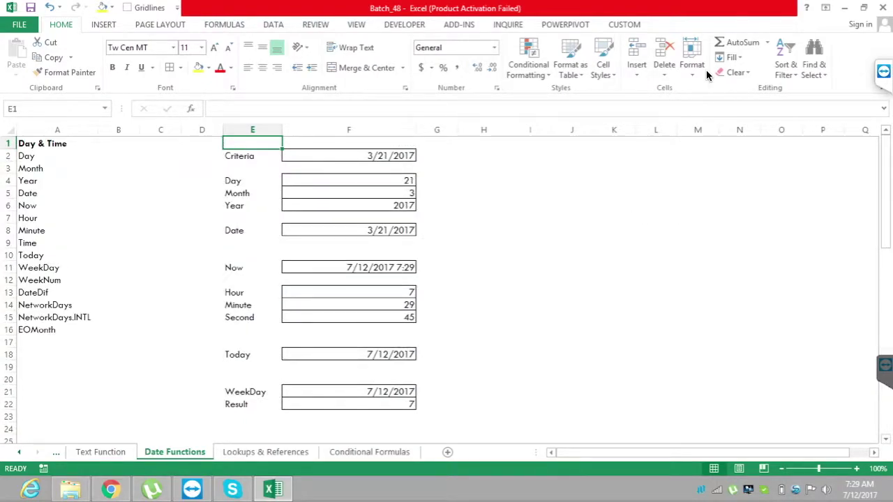
{"action": "key", "text": "ctrl+Left"}
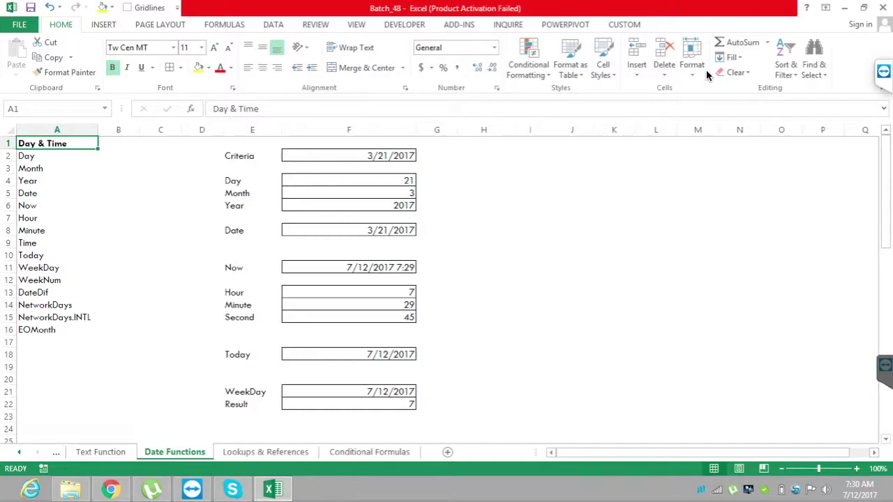
Switch to the Lookups & References sheet and save the workbook
{"action": "key", "text": "ctrl+Page_Down"}
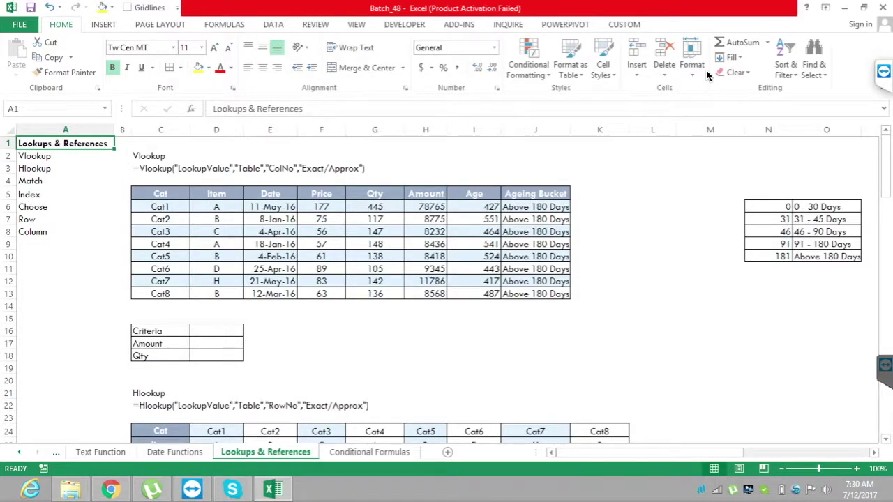
{"action": "key", "text": "ctrl+s"}
Examine the Vlookup table from the Cat column across to the Price column, starting at C5
{"action": "key", "text": "Right"}
{"action": "key", "text": "Right"}
{"action": "key", "text": "Down"}
{"action": "key", "text": "Down"}
{"action": "key", "text": "Down"}
{"action": "key", "text": "Down"}
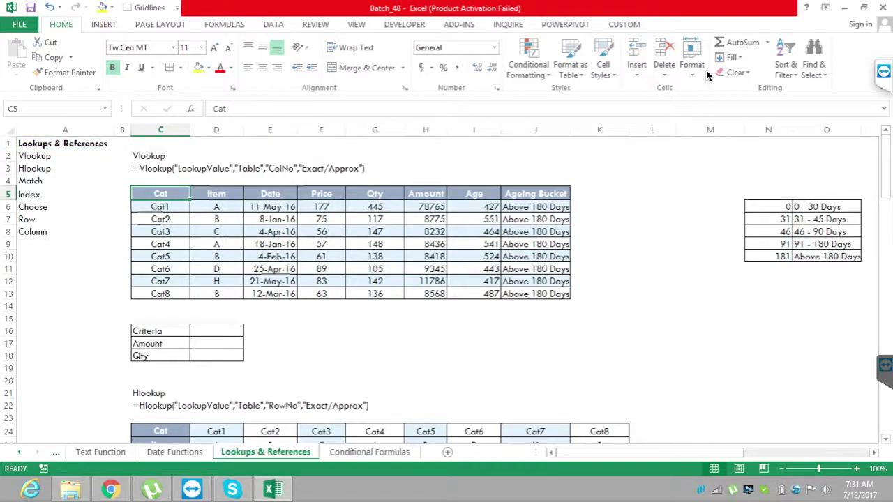
{"action": "key", "text": "shift+Down"}
{"action": "key", "text": "shift+Down"}
{"action": "key", "text": "shift+Down"}
{"action": "key", "text": "shift+Down"}
{"action": "key", "text": "shift+Down"}
{"action": "key", "text": "shift+Down"}
{"action": "key", "text": "shift+Down"}
{"action": "key", "text": "shift+Down"}
{"action": "key", "text": "shift+Down"}
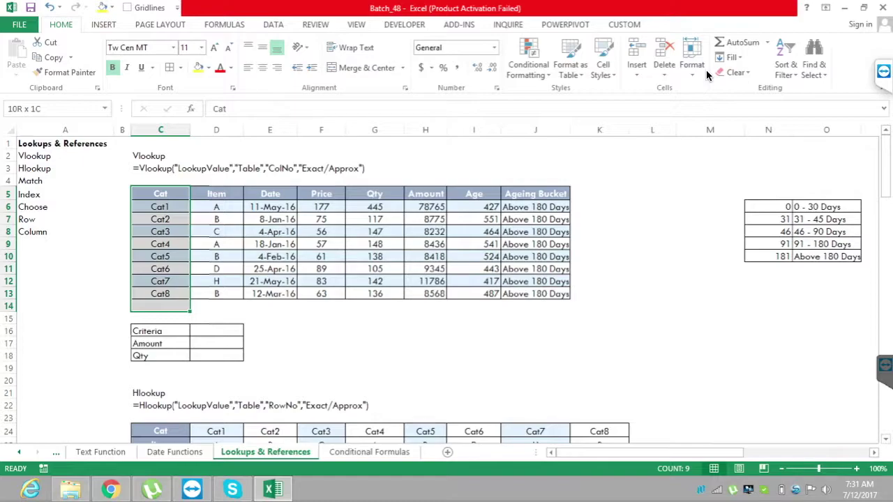
{"action": "key", "text": "shift+Right"}
{"action": "key", "text": "shift+Right"}
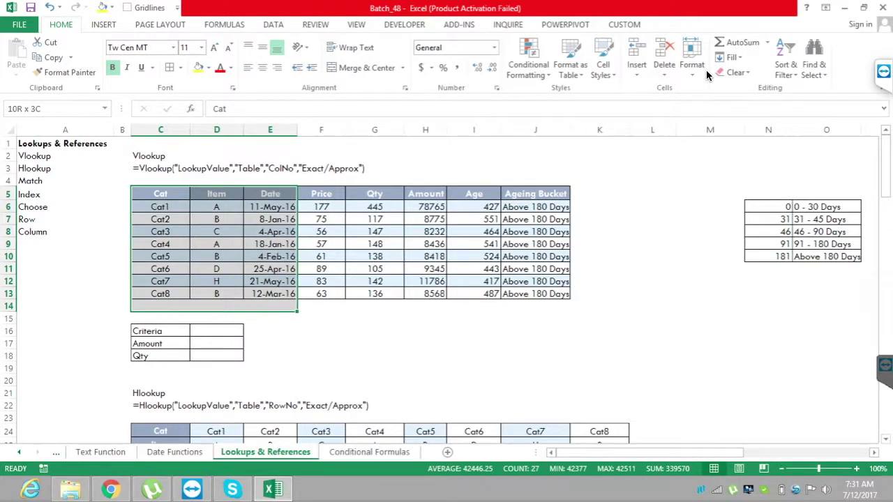
{"action": "key", "text": "shift+Right"}
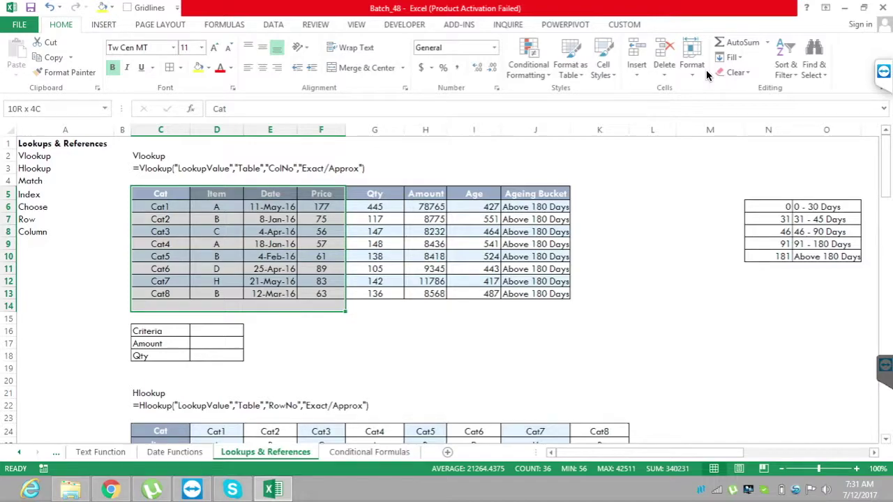
Examine the Price, Qty and Amount columns of the Vlookup table one after another, down to row 13
{"action": "key", "text": "shift+Up"}
{"action": "key", "text": "shift+Up"}
{"action": "key", "text": "shift+Up"}
{"action": "key", "text": "shift+Up"}
{"action": "key", "text": "shift+Up"}
{"action": "key", "text": "shift+Up"}
{"action": "key", "text": "shift+Up"}
{"action": "key", "text": "shift+Up"}
{"action": "key", "text": "Right"}
{"action": "key", "text": "Right"}
{"action": "key", "text": "Right"}
{"action": "key", "text": "shift+Down"}
{"action": "key", "text": "shift+Down"}
{"action": "key", "text": "shift+Down"}
{"action": "key", "text": "shift+Down"}
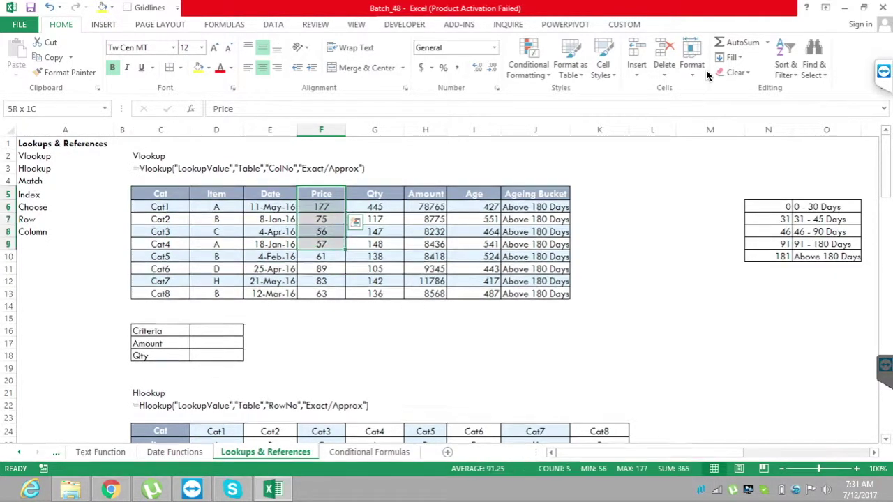
{"action": "key", "text": "shift+Down"}
{"action": "key", "text": "shift+Down"}
{"action": "key", "text": "shift+Down"}
{"action": "key", "text": "shift+Down"}
{"action": "key", "text": "Right"}
{"action": "key", "text": "shift+Down"}
{"action": "key", "text": "shift+Down"}
{"action": "key", "text": "shift+Down"}
{"action": "key", "text": "shift+Down"}
{"action": "key", "text": "shift+Down"}
{"action": "key", "text": "shift+Down"}
{"action": "key", "text": "shift+Down"}
{"action": "key", "text": "shift+Down"}
{"action": "key", "text": "Right"}
{"action": "key", "text": "shift+Down"}
{"action": "key", "text": "shift+Down"}
{"action": "key", "text": "shift+Down"}
{"action": "key", "text": "shift+Down"}
{"action": "key", "text": "shift+Down"}
{"action": "key", "text": "shift+Down"}
{"action": "key", "text": "shift+Down"}
{"action": "key", "text": "shift+Down"}
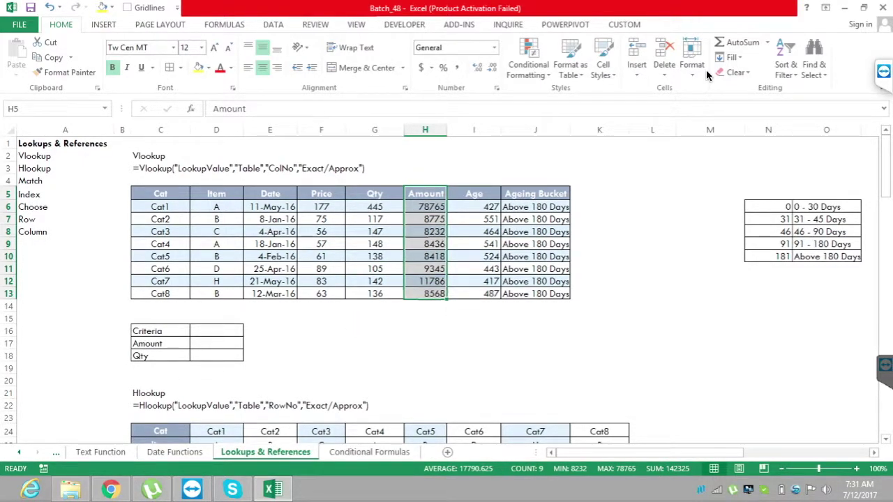
Select the Vlookup table range C5:H13, from Cat through Amount, to look over the source data
{"action": "key", "text": "Left"}
{"action": "key", "text": "Left"}
{"action": "key", "text": "Left"}
{"action": "key", "text": "Left"}
{"action": "key", "text": "Left"}
{"action": "key", "text": "shift+Down"}
{"action": "key", "text": "shift+Down"}
{"action": "key", "text": "shift+Down"}
{"action": "key", "text": "shift+Down"}
{"action": "key", "text": "shift+Down"}
{"action": "key", "text": "shift+Down"}
{"action": "key", "text": "shift+Down"}
{"action": "key", "text": "shift+Down"}
{"action": "key", "text": "shift+Down"}
{"action": "key", "text": "shift+Up"}
{"action": "key", "text": "shift+Right"}
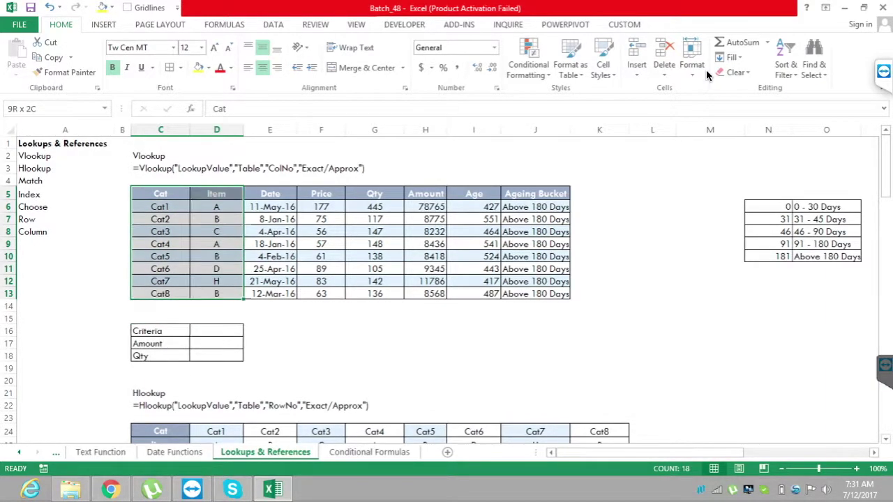
{"action": "key", "text": "shift+Right"}
{"action": "key", "text": "shift+Right"}
{"action": "key", "text": "shift+Right"}
{"action": "key", "text": "shift+Right"}
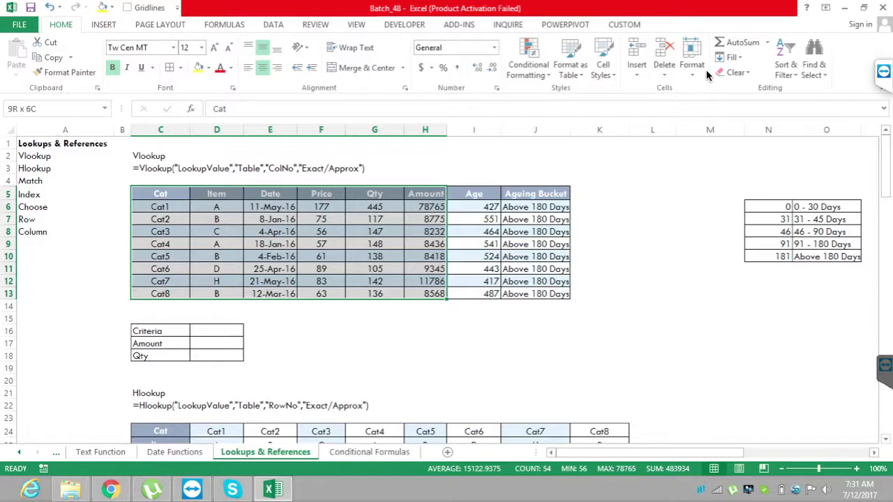
Check the Criteria cell D16 and the table's Cat column, which holds the possible lookup values
{"action": "key", "text": "ctrl+Down"}
{"action": "key", "text": "ctrl+Down"}
{"action": "key", "text": "Right"}
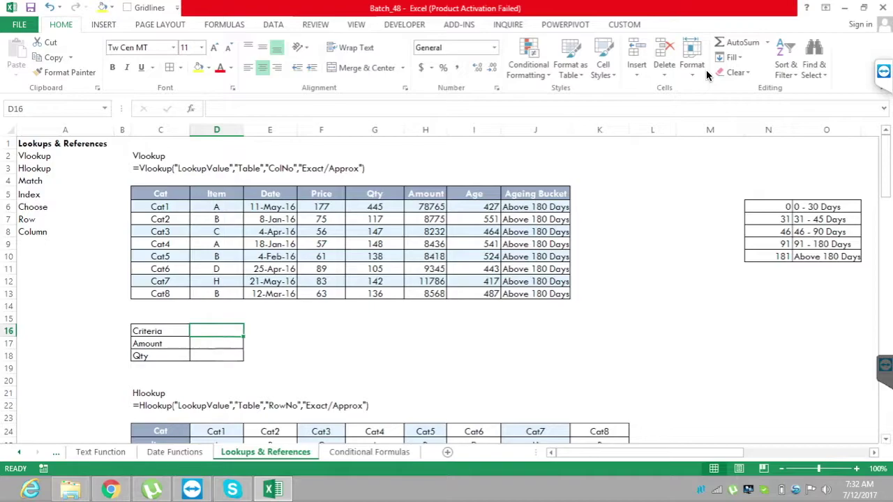
{"action": "left_click_drag", "start_coordinate": [161, 194], "coordinate": [161, 307]}
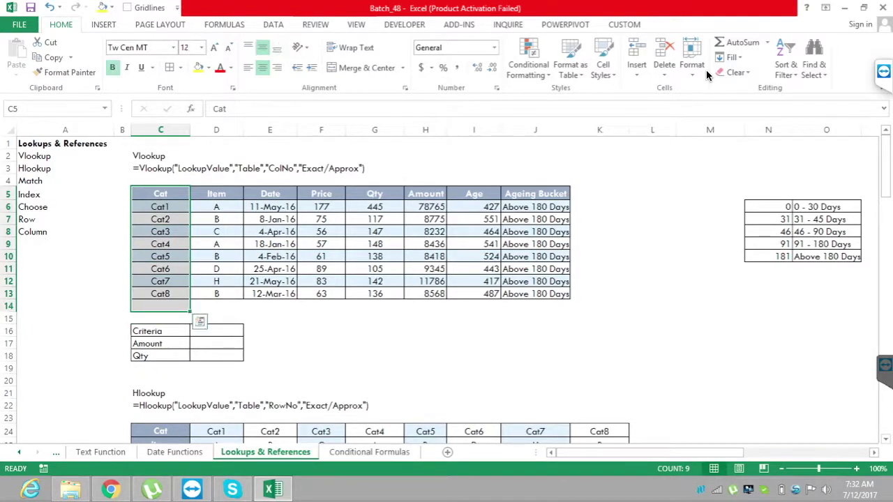
{"action": "left_click", "coordinate": [216, 168]}
{"action": "left_click", "coordinate": [216, 194]}
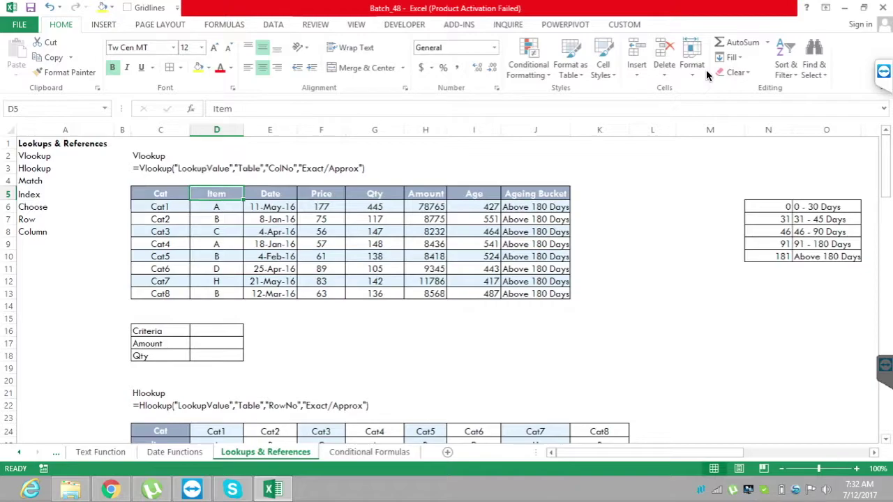
Enter Cat3 as the lookup criteria in D16
{"action": "key", "text": "ctrl+Down"}
{"action": "key", "text": "Down"}
{"action": "key", "text": "Down"}
{"action": "key", "text": "Down"}
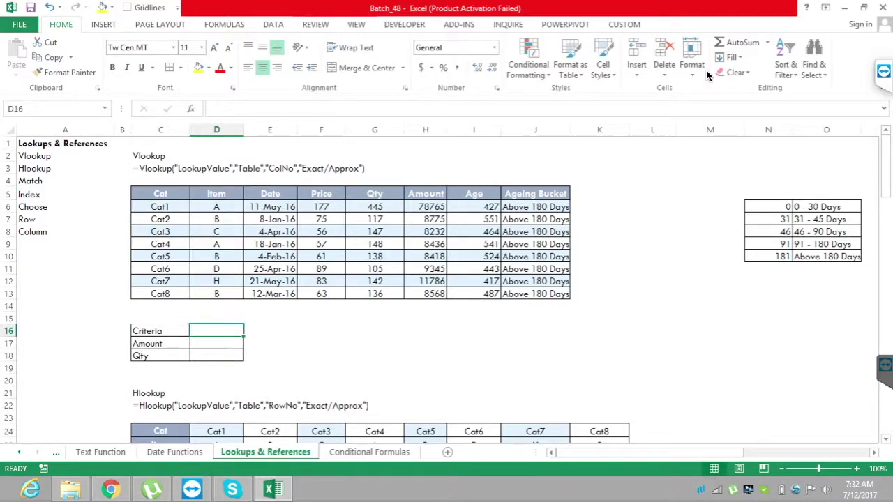
{"action": "type", "text": "Cat3"}
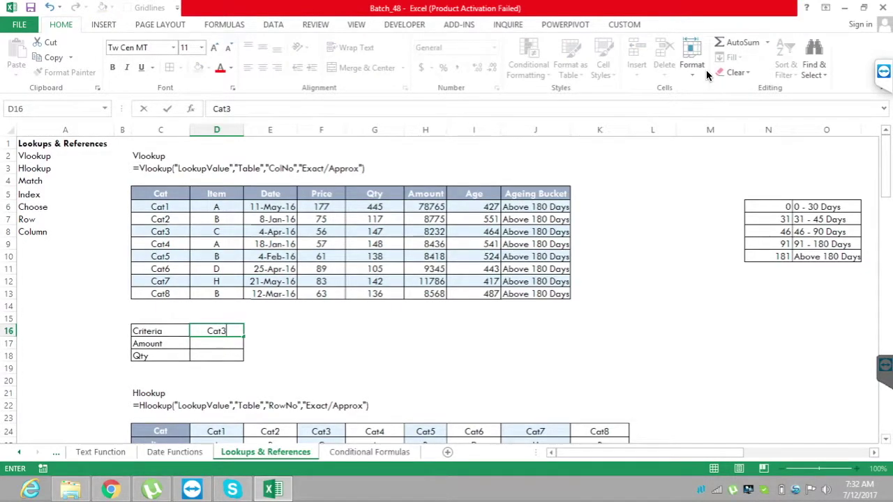
{"action": "key", "text": "Return"}
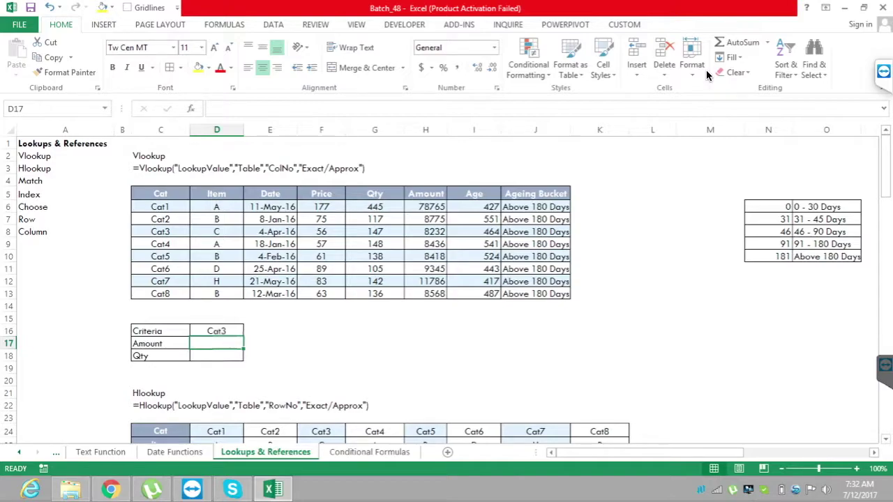
Enter =VLOOKUP($D$16,C5:J13,6,FALSE) in the Amount cell D17
{"action": "type", "text": "=vl"}
{"action": "key", "text": "Tab"}
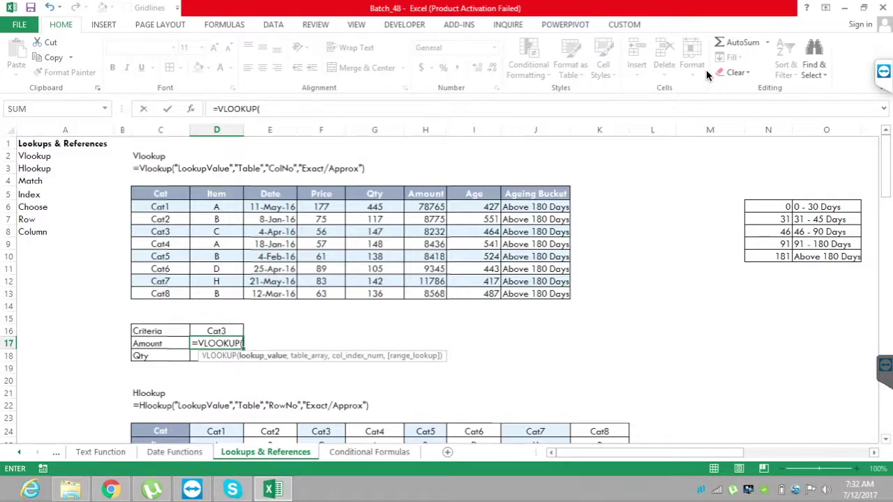
{"action": "key", "text": "Up"}
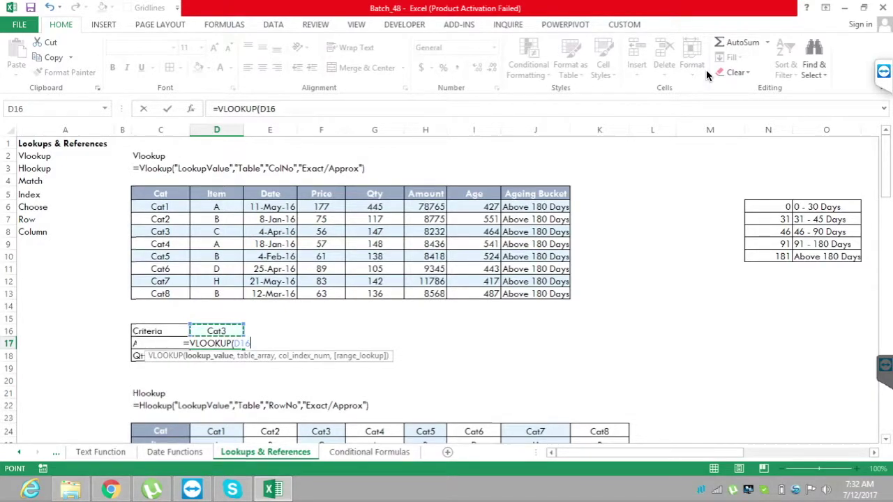
{"action": "key", "text": "F4"}
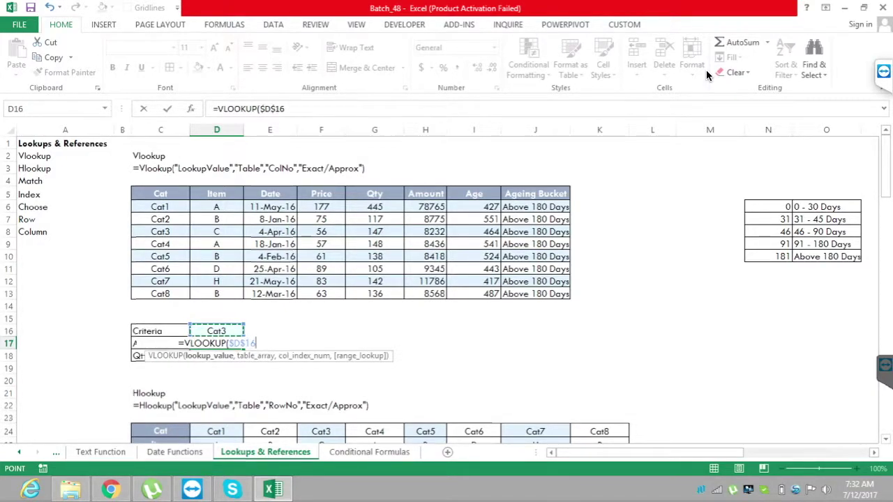
{"action": "type", "text": ","}
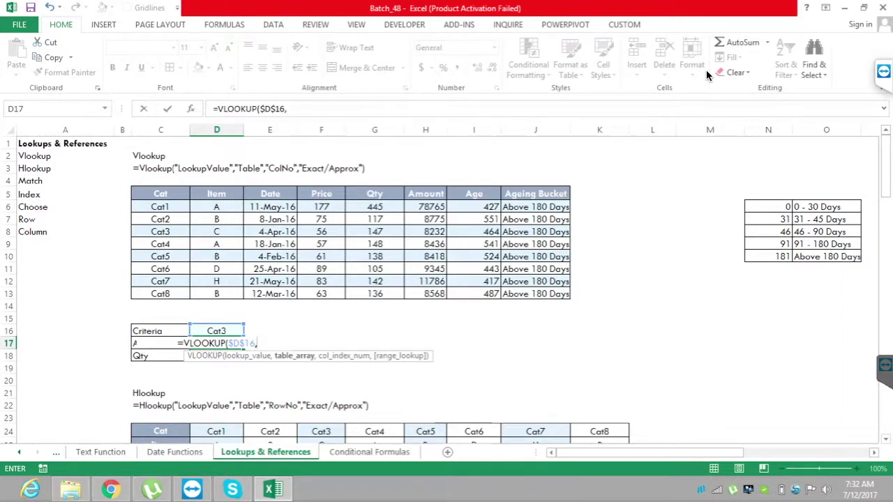
{"action": "mouse_move", "coordinate": [161, 194]}
{"action": "left_mouse_down"}
{"action": "mouse_move", "coordinate": [160, 294]}
{"action": "mouse_move", "coordinate": [473, 282]}
{"action": "mouse_move", "coordinate": [535, 281]}
{"action": "mouse_move", "coordinate": [536, 293]}
{"action": "left_mouse_up"}
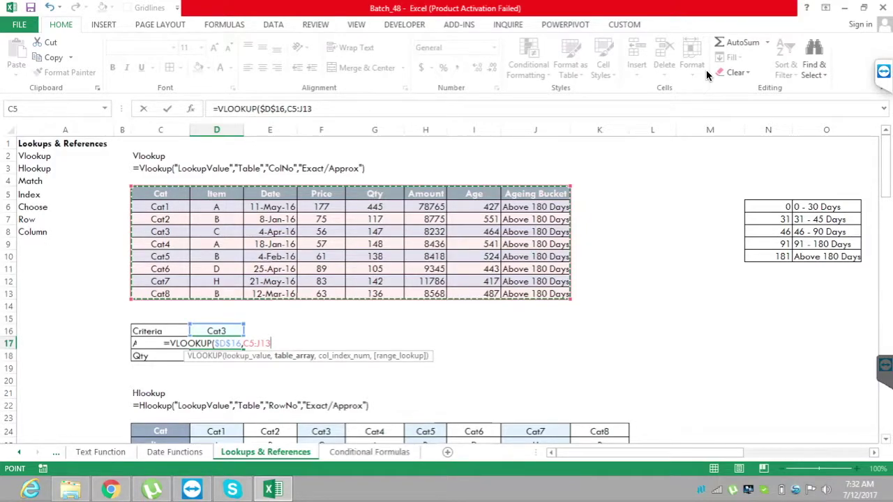
{"action": "type", "text": ","}
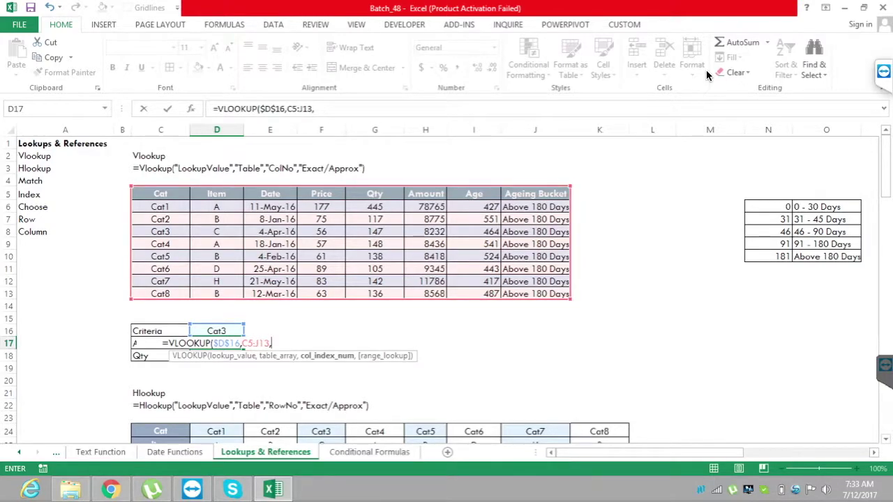
{"action": "type", "text": "6,"}
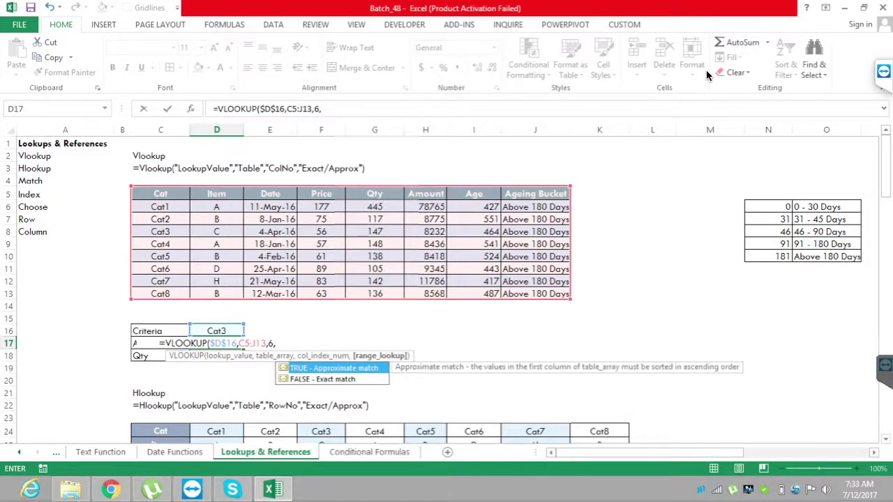
{"action": "key", "text": "Down"}
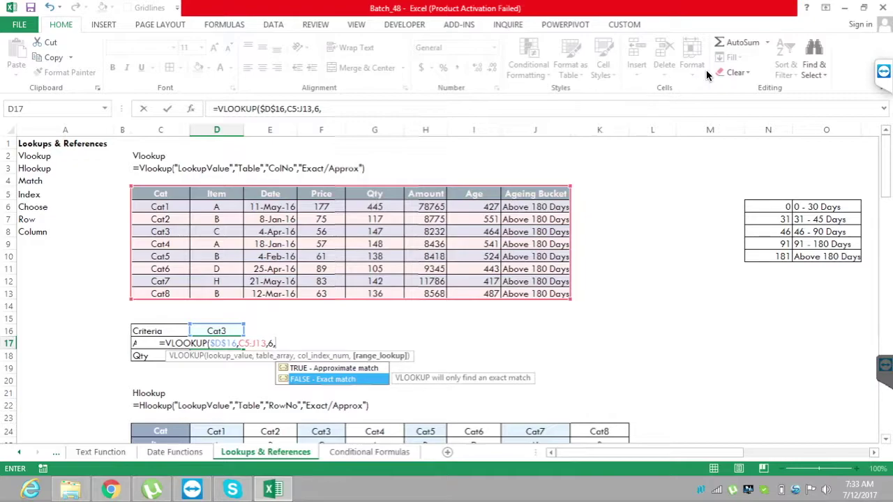
{"action": "key", "text": "Tab"}
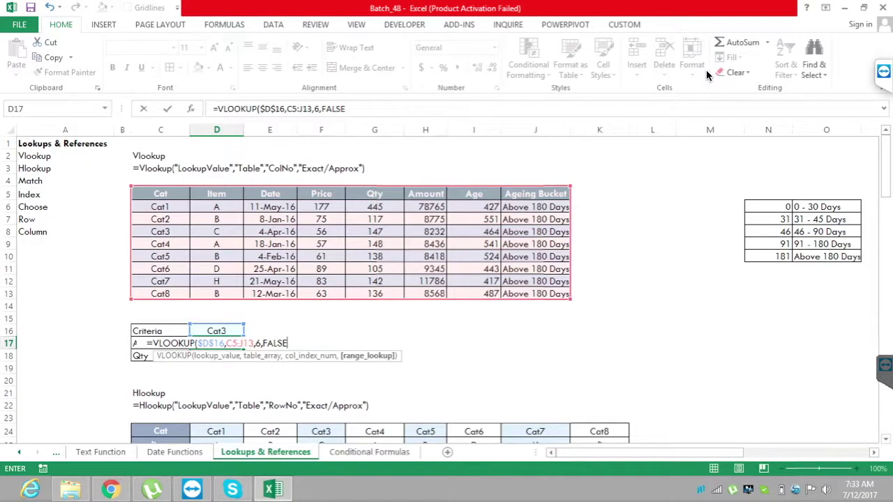
{"action": "type", "text": ")"}
{"action": "key", "text": "Return"}
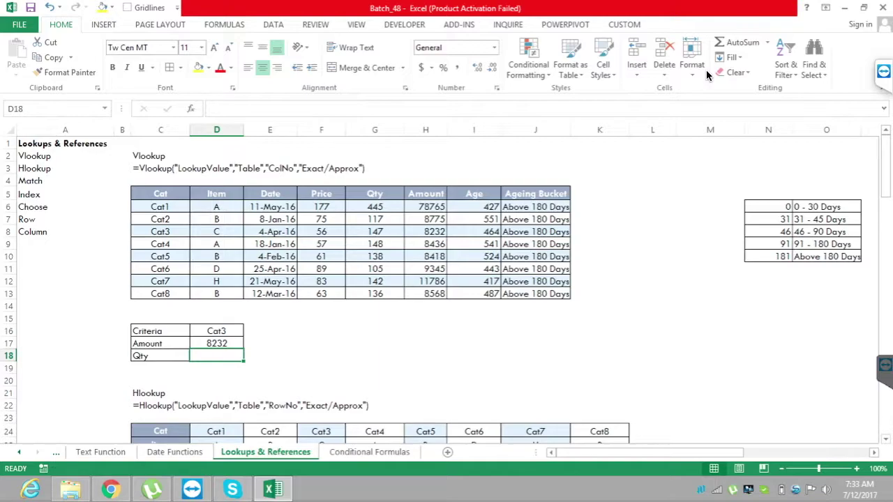
Begin a VLOOKUP in the Qty cell D18 with the absolute reference $D$16 as the lookup value
{"action": "type", "text": "="}
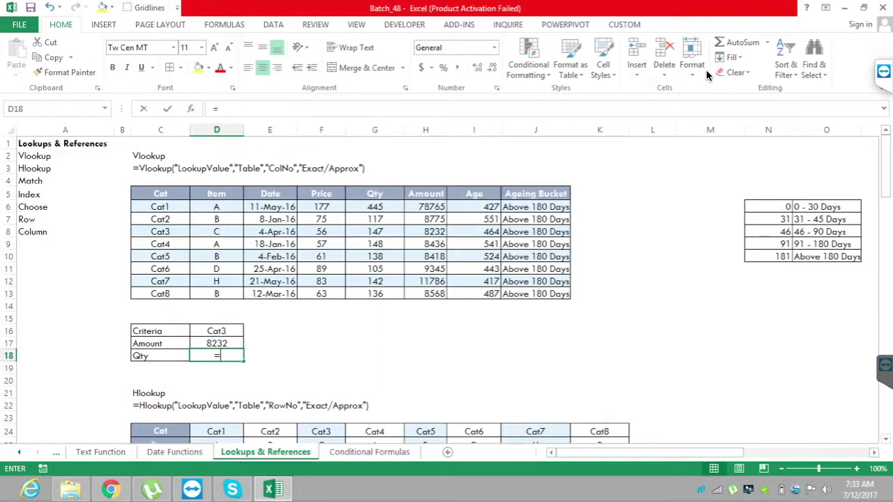
{"action": "type", "text": "vl"}
{"action": "key", "text": "Tab"}
{"action": "key", "text": "Up"}
{"action": "key", "text": "Up"}
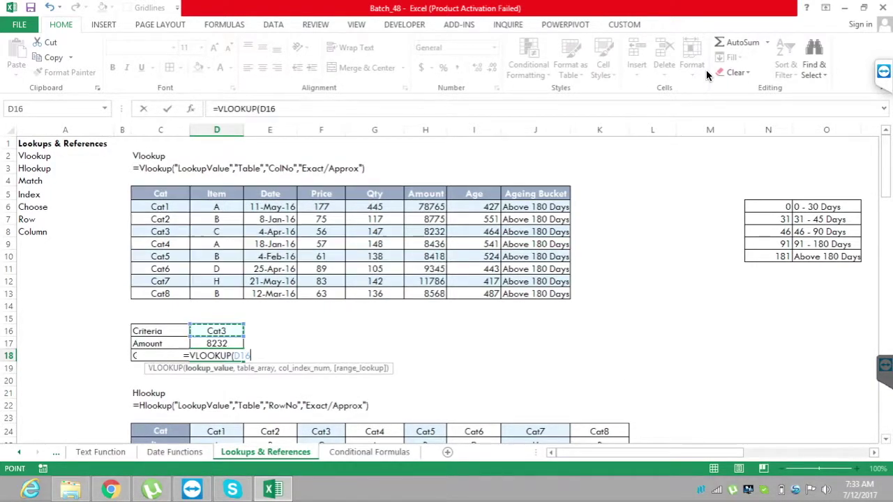
{"action": "key", "text": "F4"}
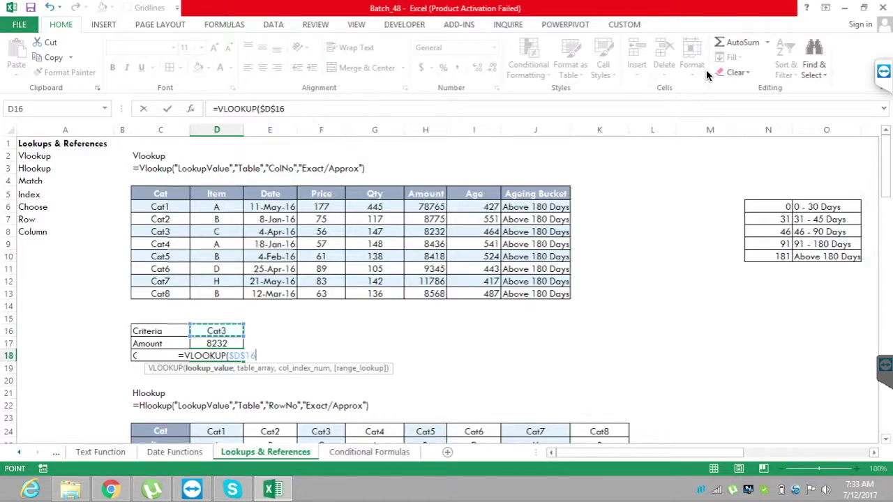
{"action": "type", "text": ","}
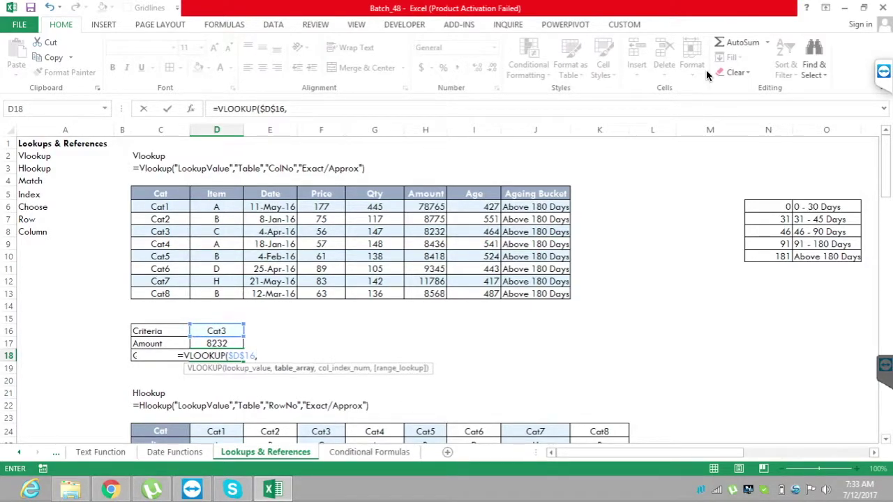
Complete the Qty VLOOKUP with the absolute table range $C$5:$J$13, column number 5 and FALSE for an exact match
{"action": "key", "text": "Left"}
{"action": "key", "text": "ctrl+Up"}
{"action": "key", "text": "ctrl+Up"}
{"action": "key", "text": "ctrl+Up"}
{"action": "key", "text": "ctrl+shift+Down"}
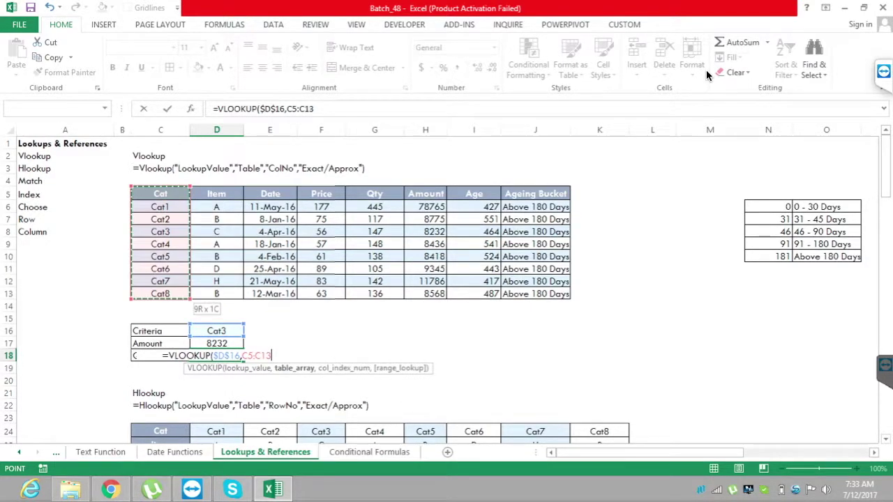
{"action": "key", "text": "shift+Right"}
{"action": "key", "text": "shift+Right"}
{"action": "key", "text": "shift+Right"}
{"action": "key", "text": "shift+Right"}
{"action": "key", "text": "shift+Right"}
{"action": "key", "text": "shift+Right"}
{"action": "key", "text": "shift+Right"}
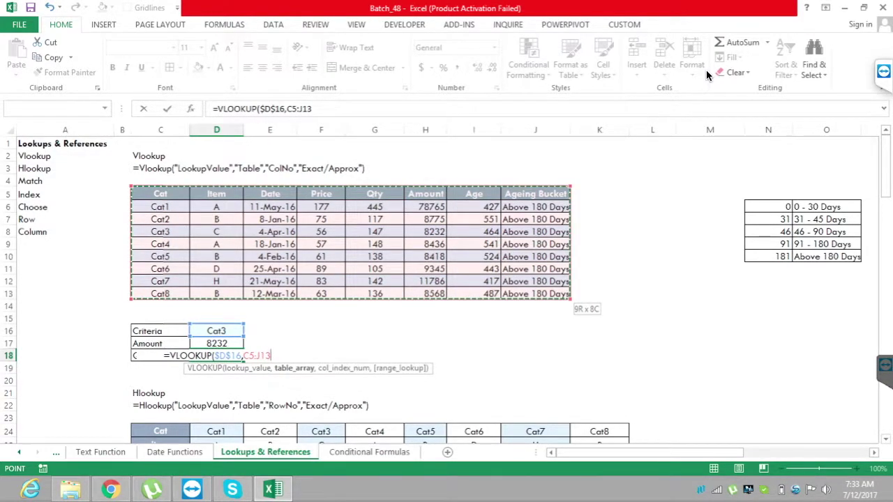
{"action": "key", "text": "F4"}
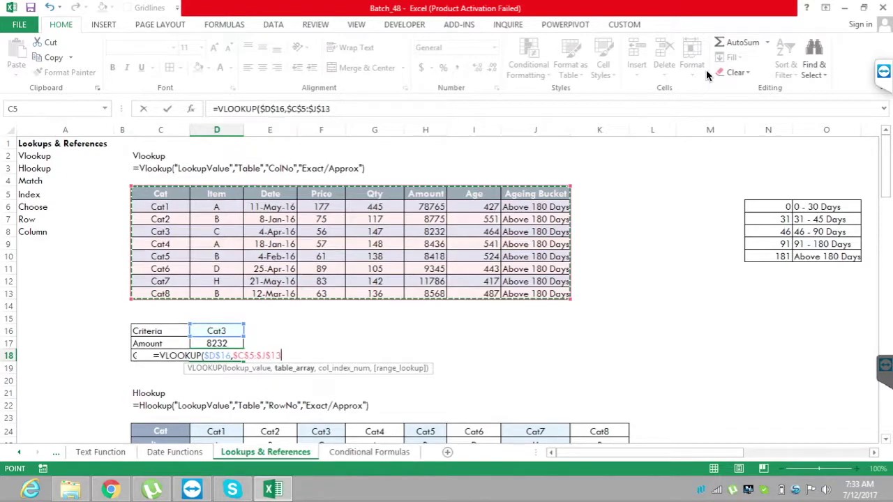
{"action": "type", "text": ","}
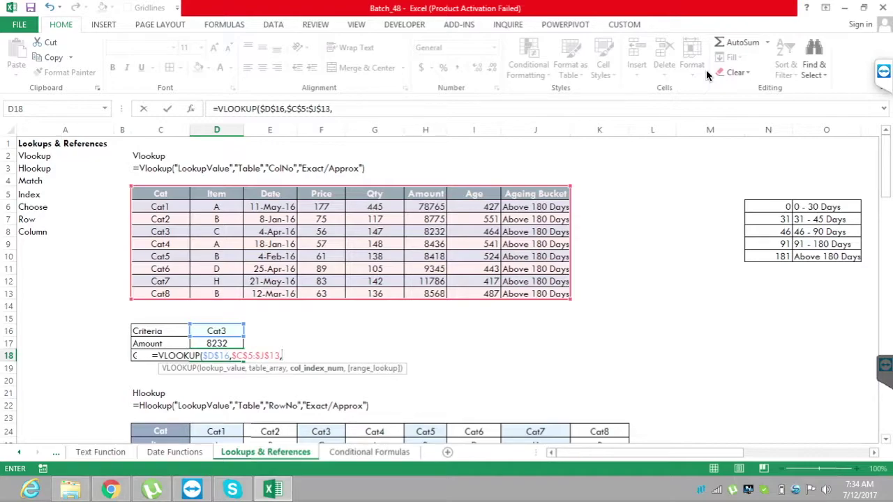
{"action": "type", "text": "5,FALSE)"}
{"action": "key", "text": "Return"}
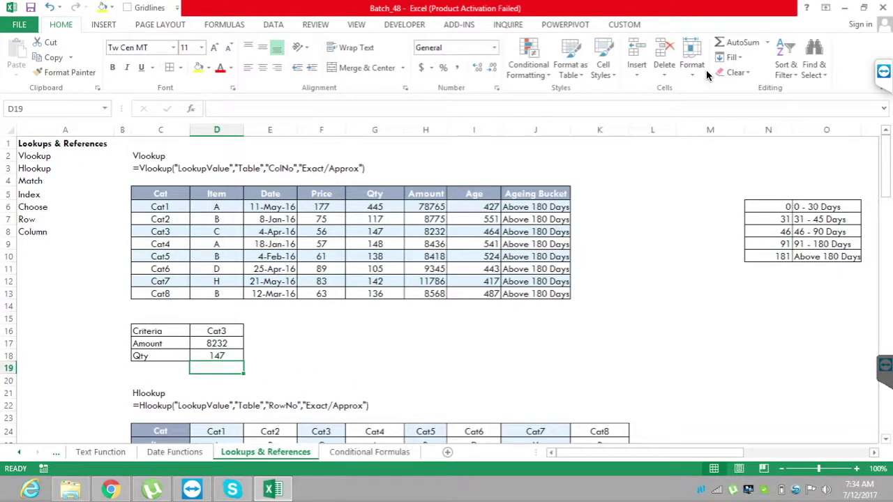
Select the Vlookup table from Cat through Qty, C5:G13, to check the position of the Qty column
{"action": "left_click_drag", "start_coordinate": [161, 194], "coordinate": [160, 294]}
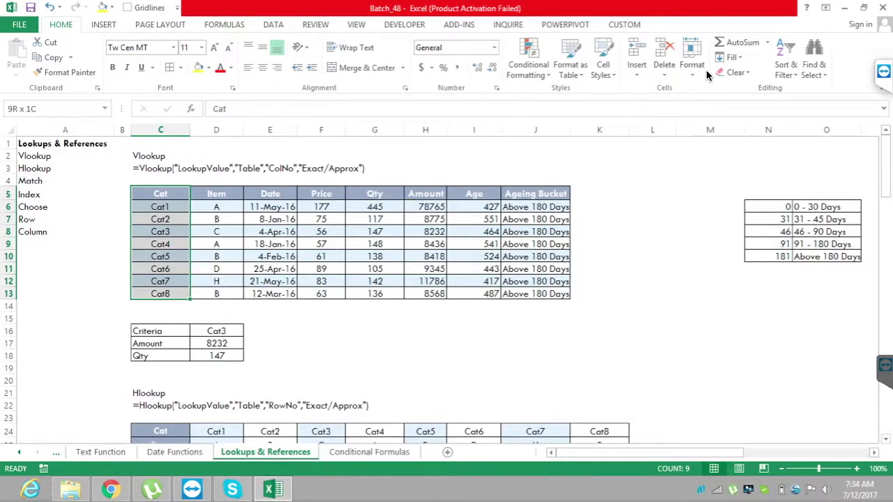
{"action": "mouse_move", "coordinate": [160, 294]}
{"action": "left_mouse_down"}
{"action": "mouse_move", "coordinate": [374, 281]}
{"action": "mouse_move", "coordinate": [375, 294]}
{"action": "left_mouse_up"}
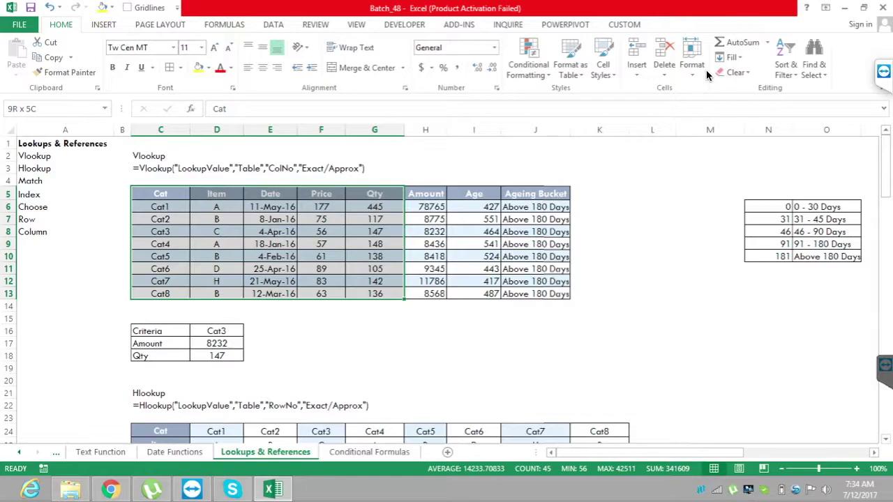
Change the lookup criteria in D16 to Cat10
{"action": "left_click", "coordinate": [216, 331]}
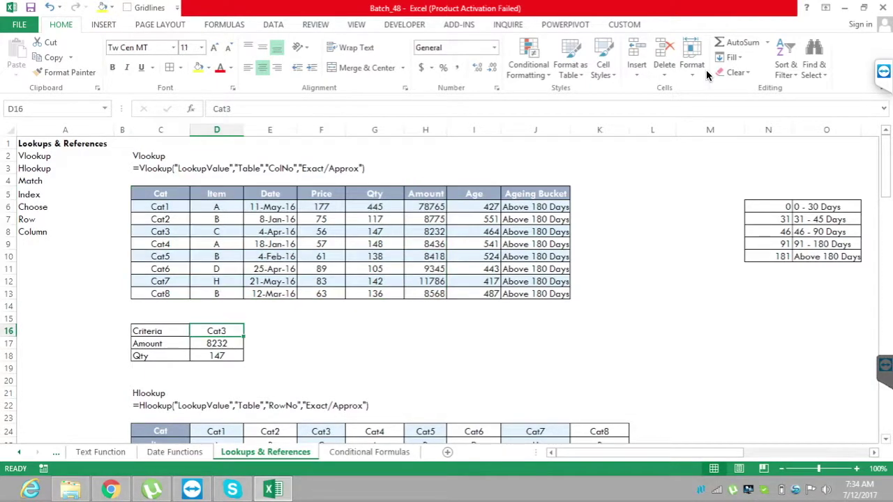
{"action": "key", "text": "Left"}
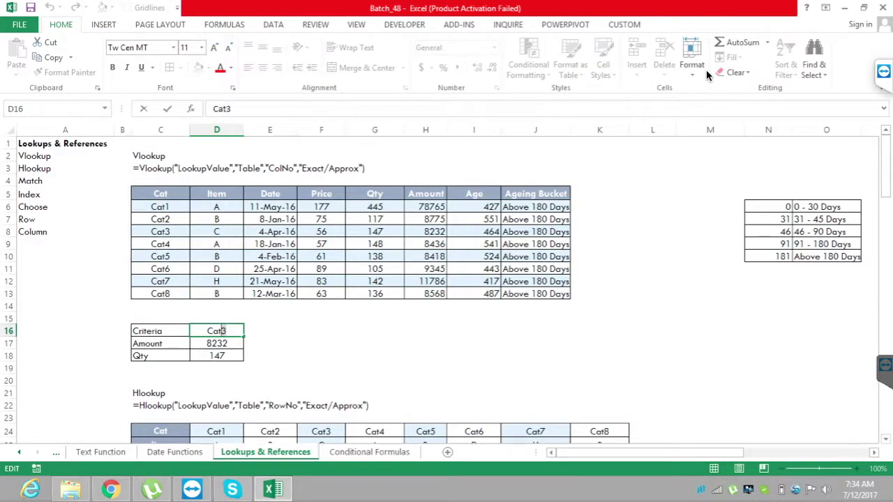
{"action": "key", "text": "Delete"}
{"action": "type", "text": "10"}
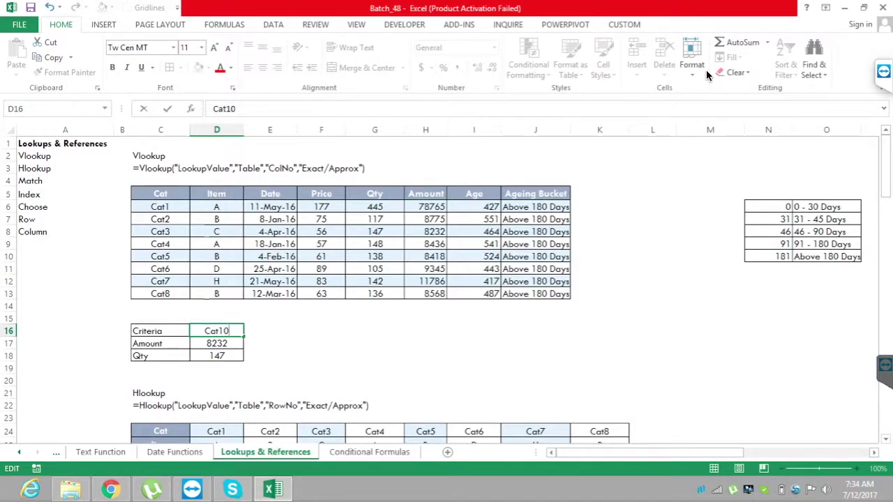
{"action": "key", "text": "Return"}
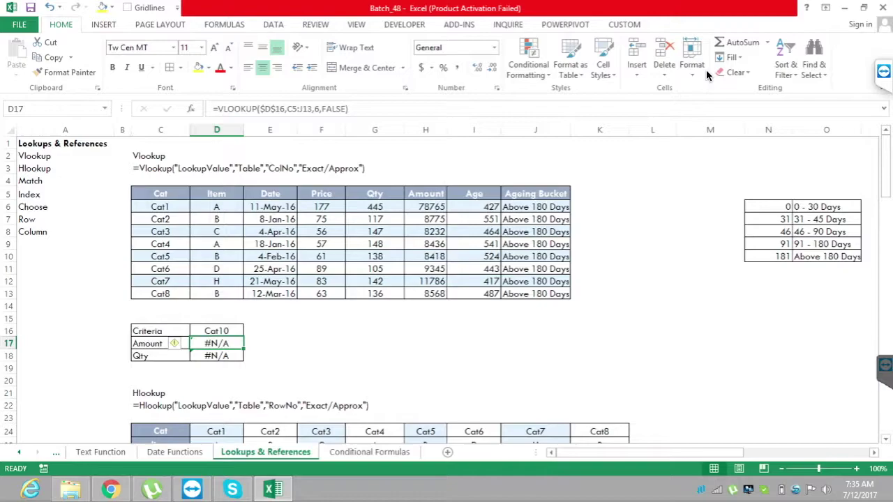
Look over the Hlookup section, its syntax line, table and criteria block, down to the Match section
{"action": "key", "text": "Down"}
{"action": "key", "text": "Down"}
{"action": "key", "text": "Down"}
{"action": "key", "text": "Down"}
{"action": "key", "text": "Down"}
{"action": "key", "text": "Down"}
{"action": "key", "text": "Down"}
{"action": "key", "text": "Down"}
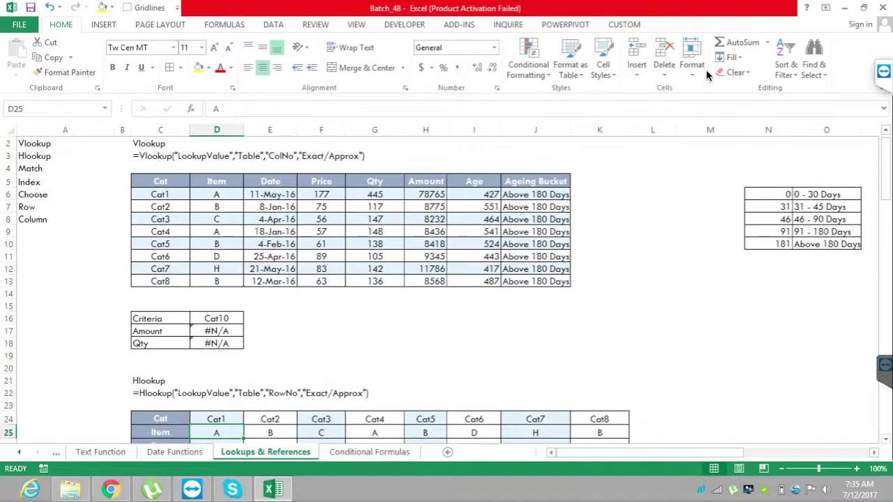
{"action": "key", "text": "Down"}
{"action": "key", "text": "Down"}
{"action": "key", "text": "Down"}
{"action": "key", "text": "Down"}
{"action": "key", "text": "Down"}
{"action": "key", "text": "Down"}
{"action": "key", "text": "Down"}
{"action": "key", "text": "Down"}
{"action": "key", "text": "Down"}
{"action": "key", "text": "Down"}
{"action": "key", "text": "Down"}
{"action": "key", "text": "Down"}
{"action": "key", "text": "Down"}
{"action": "key", "text": "Down"}
{"action": "key", "text": "Down"}
{"action": "key", "text": "Down"}
{"action": "key", "text": "Down"}
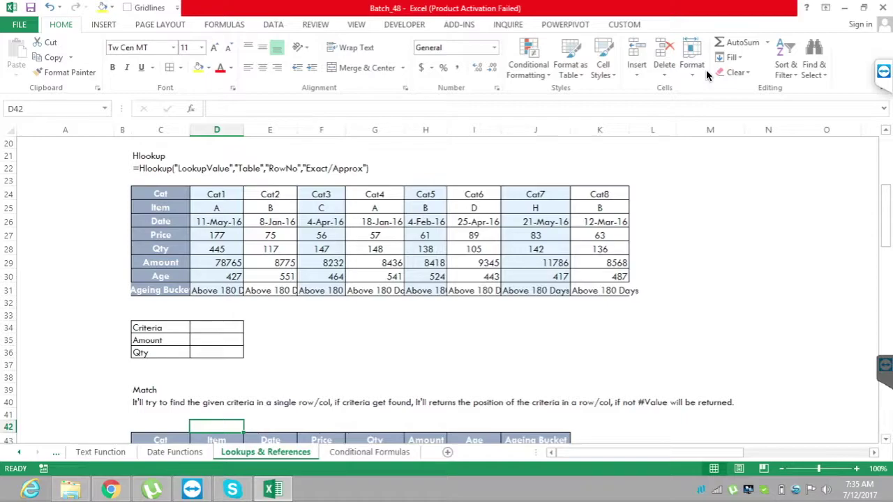
Return to the Vlookup table and select its Cat column to examine the vertical layout of the lookup values
{"action": "key", "text": "Up"}
{"action": "key", "text": "Up"}
{"action": "key", "text": "Up"}
{"action": "key", "text": "Up"}
{"action": "key", "text": "Up"}
{"action": "key", "text": "Up"}
{"action": "key", "text": "Up"}
{"action": "key", "text": "Up"}
{"action": "key", "text": "Up"}
{"action": "key", "text": "Up"}
{"action": "key", "text": "Up"}
{"action": "key", "text": "Up"}
{"action": "key", "text": "Up"}
{"action": "key", "text": "Up"}
{"action": "key", "text": "Up"}
{"action": "key", "text": "Up"}
{"action": "key", "text": "Up"}
{"action": "key", "text": "Up"}
{"action": "key", "text": "Up"}
{"action": "key", "text": "Up"}
{"action": "key", "text": "Left"}
{"action": "key", "text": "Up"}
{"action": "key", "text": "Up"}
{"action": "key", "text": "Up"}
{"action": "key", "text": "Up"}
{"action": "key", "text": "Up"}
{"action": "key", "text": "Up"}
{"action": "key", "text": "Up"}
{"action": "key", "text": "Up"}
{"action": "key", "text": "ctrl+shift+Down"}
Select the Hlookup table's Cat row C24:K24 to examine the horizontal layout of the lookup values
{"action": "key", "text": "Down"}
{"action": "key", "text": "Down"}
{"action": "key", "text": "Down"}
{"action": "key", "text": "Down"}
{"action": "key", "text": "Down"}
{"action": "key", "text": "Down"}
{"action": "key", "text": "Down"}
{"action": "key", "text": "Down"}
{"action": "key", "text": "Down"}
{"action": "key", "text": "Down"}
{"action": "key", "text": "Down"}
{"action": "key", "text": "Down"}
{"action": "key", "text": "Down"}
{"action": "key", "text": "Down"}
{"action": "key", "text": "Down"}
{"action": "key", "text": "Down"}
{"action": "key", "text": "Down"}
{"action": "key", "text": "Down"}
{"action": "key", "text": "Down"}
{"action": "key", "text": "ctrl+shift+Right"}
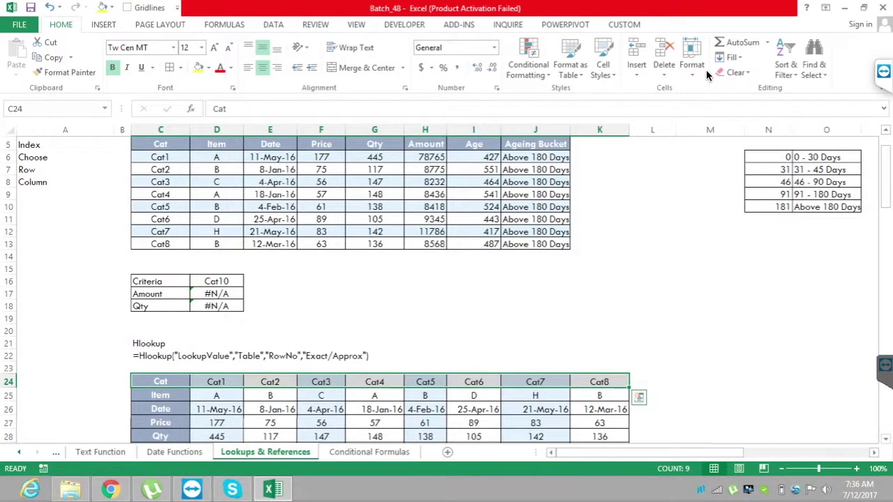
Enter Cat3 as the Hlookup criteria in D34
{"action": "key", "text": "Down"}
{"action": "key", "text": "Down"}
{"action": "key", "text": "Down"}
{"action": "key", "text": "Down"}
{"action": "key", "text": "Down"}
{"action": "key", "text": "Down"}
{"action": "key", "text": "Down"}
{"action": "key", "text": "Down"}
{"action": "key", "text": "Down"}
{"action": "key", "text": "Down"}
{"action": "key", "text": "Down"}
{"action": "key", "text": "Down"}
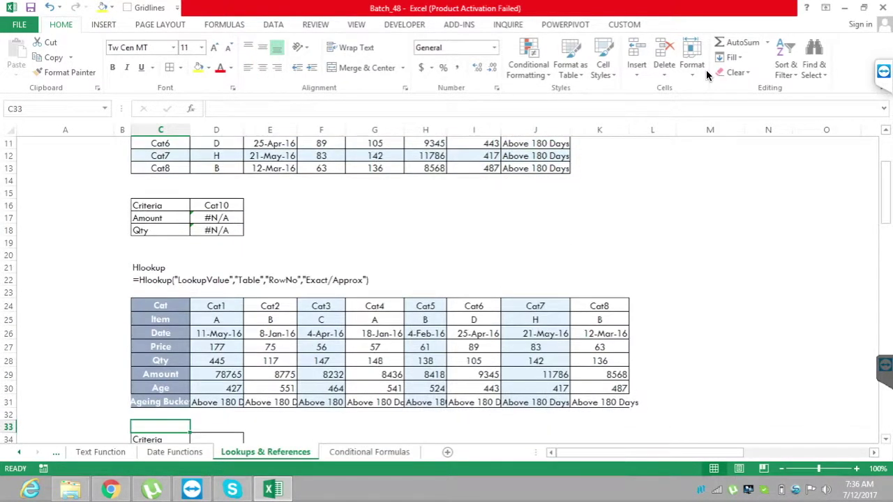
{"action": "key", "text": "Right"}
{"action": "key", "text": "Up"}
{"action": "key", "text": "Up"}
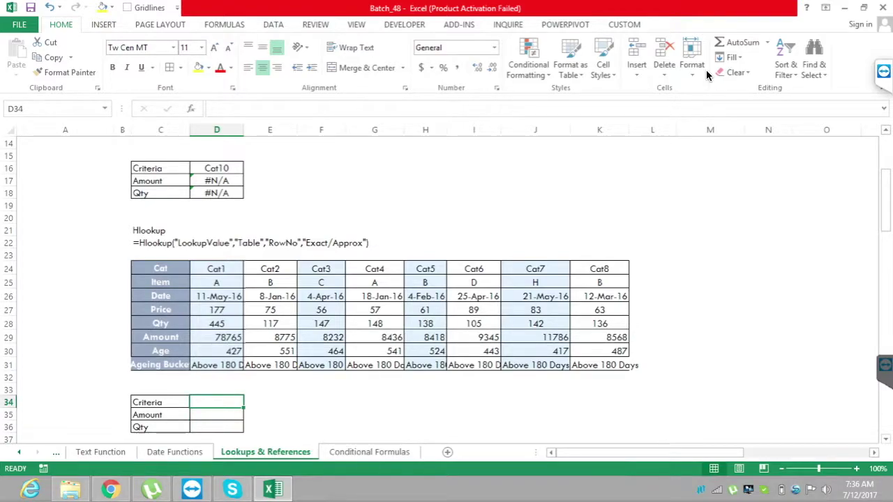
{"action": "type", "text": "Cat3"}
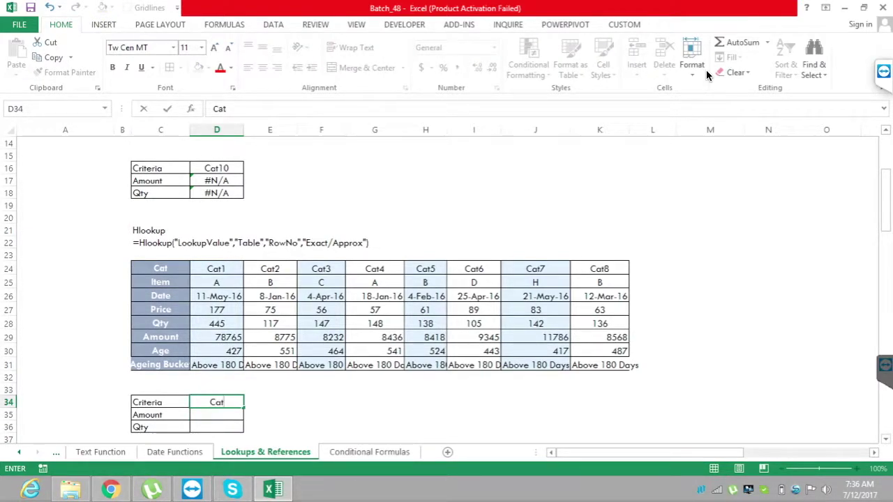
{"action": "key", "text": "Return"}
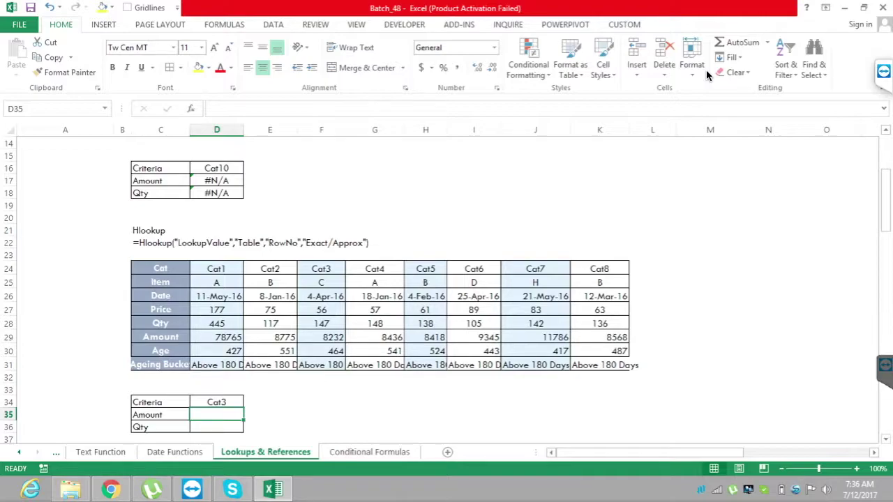
Return to the Vlookup table and select its header row C5:J5 to examine how the field names are laid out
{"action": "key", "text": "Up"}
{"action": "key", "text": "Up"}
{"action": "key", "text": "Up"}
{"action": "key", "text": "Up"}
{"action": "key", "text": "Up"}
{"action": "key", "text": "Up"}
{"action": "key", "text": "Up"}
{"action": "key", "text": "Up"}
{"action": "key", "text": "Up"}
{"action": "key", "text": "Up"}
{"action": "key", "text": "Up"}
{"action": "key", "text": "Up"}
{"action": "key", "text": "Up"}
{"action": "key", "text": "Up"}
{"action": "key", "text": "Up"}
{"action": "key", "text": "Up"}
{"action": "key", "text": "Up"}
{"action": "key", "text": "Up"}
{"action": "key", "text": "Up"}
{"action": "key", "text": "Up"}
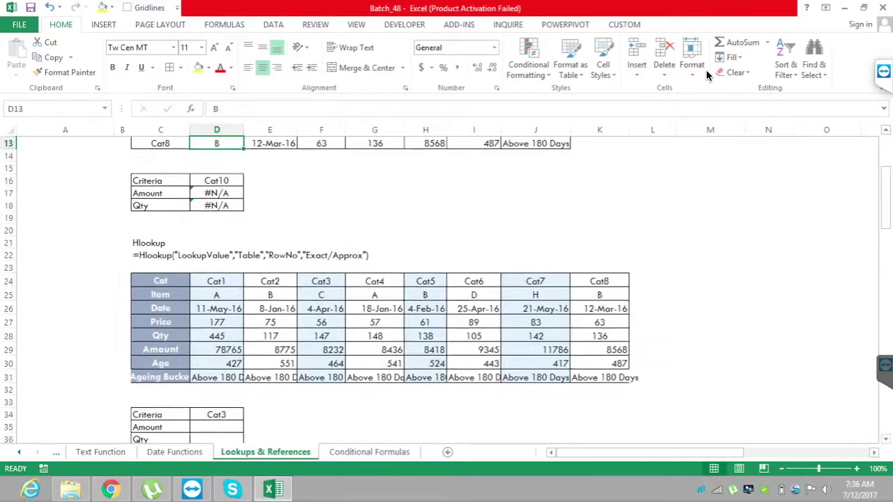
{"action": "key", "text": "Left"}
{"action": "key", "text": "ctrl+Up"}
{"action": "key", "text": "ctrl+shift+Right"}
{"action": "key", "text": "shift+Down"}
{"action": "key", "text": "shift+Down"}
{"action": "key", "text": "shift+Down"}
{"action": "key", "text": "shift+Down"}
{"action": "key", "text": "shift+Down"}
{"action": "key", "text": "shift+Down"}
{"action": "key", "text": "shift+Down"}
{"action": "key", "text": "shift+Down"}
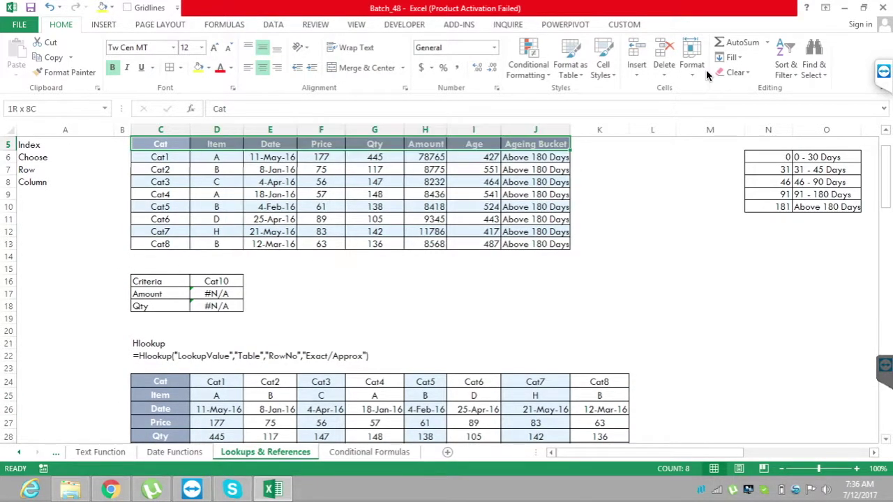
Go back down to the Hlookup table and examine the field names listed down its first column
{"action": "key", "text": "Down"}
{"action": "key", "text": "Down"}
{"action": "key", "text": "Down"}
{"action": "key", "text": "Down"}
{"action": "key", "text": "Down"}
{"action": "key", "text": "Down"}
{"action": "key", "text": "Down"}
{"action": "key", "text": "Down"}
{"action": "key", "text": "Down"}
{"action": "key", "text": "Down"}
{"action": "key", "text": "Down"}
{"action": "key", "text": "Down"}
{"action": "key", "text": "Down"}
{"action": "key", "text": "Down"}
{"action": "key", "text": "Down"}
{"action": "key", "text": "Down"}
{"action": "key", "text": "Down"}
{"action": "key", "text": "Down"}
{"action": "key", "text": "Down"}
{"action": "key", "text": "Down"}
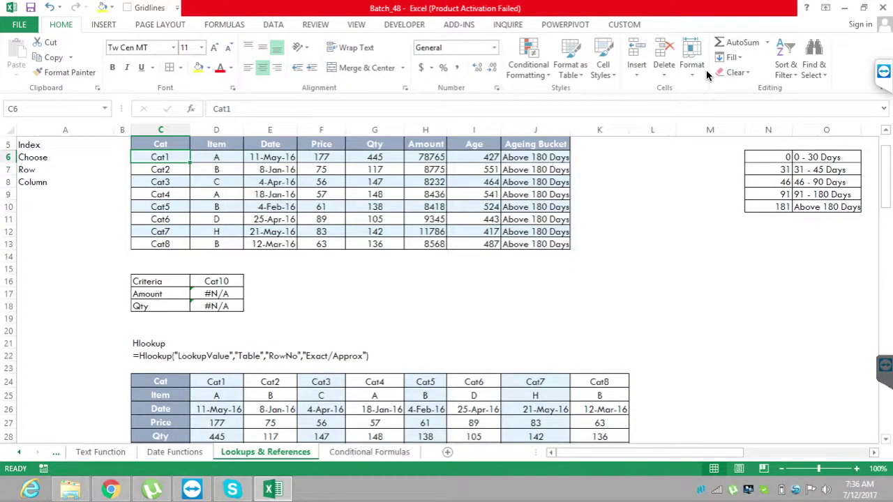
{"action": "key", "text": "Down"}
{"action": "key", "text": "Down"}
{"action": "key", "text": "Down"}
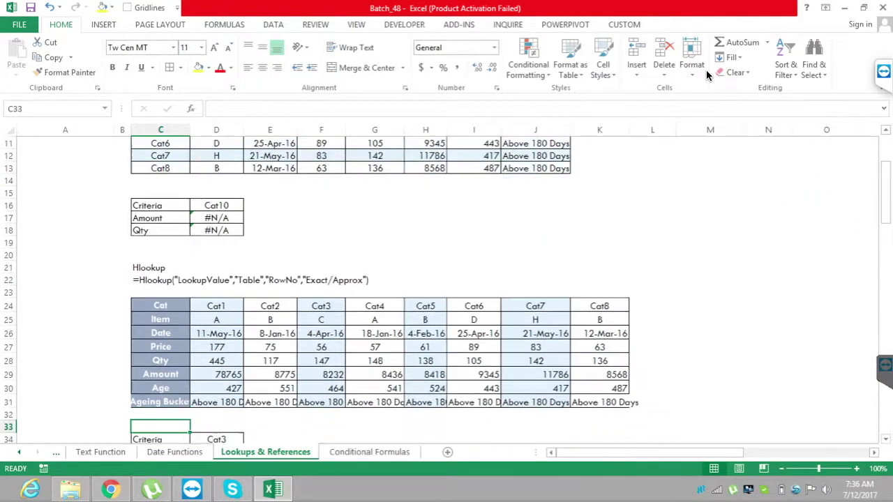
{"action": "key", "text": "Up"}
{"action": "key", "text": "Up"}
{"action": "key", "text": "Up"}
{"action": "key", "text": "Up"}
{"action": "key", "text": "Up"}
{"action": "key", "text": "Down"}
{"action": "key", "text": "Down"}
{"action": "key", "text": "Down"}
{"action": "key", "text": "Down"}
{"action": "key", "text": "Down"}
{"action": "key", "text": "Down"}
{"action": "key", "text": "Down"}
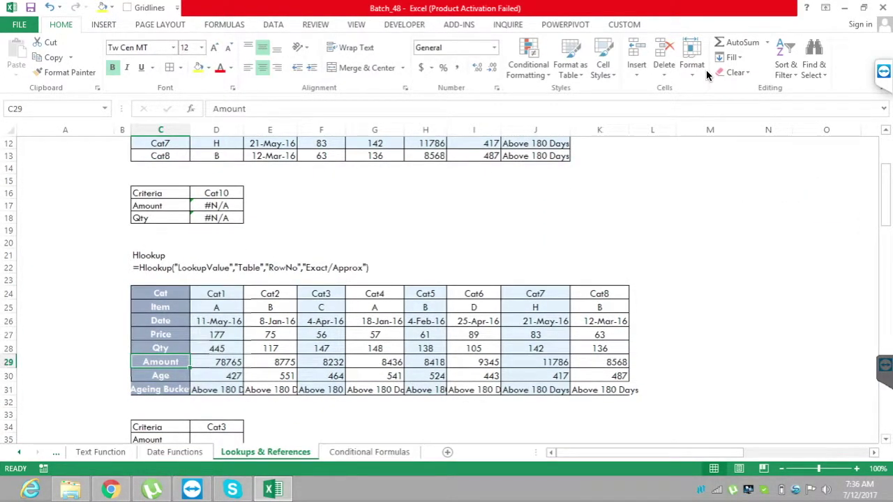
Start an HLOOKUP formula for Amount in D35 with the criteria cell D34 as the lookup value
{"action": "key", "text": "Right"}
{"action": "key", "text": "Down"}
{"action": "key", "text": "Down"}
{"action": "key", "text": "Down"}
{"action": "key", "text": "Down"}
{"action": "key", "text": "Down"}
{"action": "key", "text": "Down"}
{"action": "key", "text": "Up"}
{"action": "key", "text": "Up"}
{"action": "key", "text": "Up"}
{"action": "key", "text": "Up"}
{"action": "key", "text": "Up"}
{"action": "key", "text": "Up"}
{"action": "type", "text": "=hl"}
{"action": "key", "text": "Tab"}
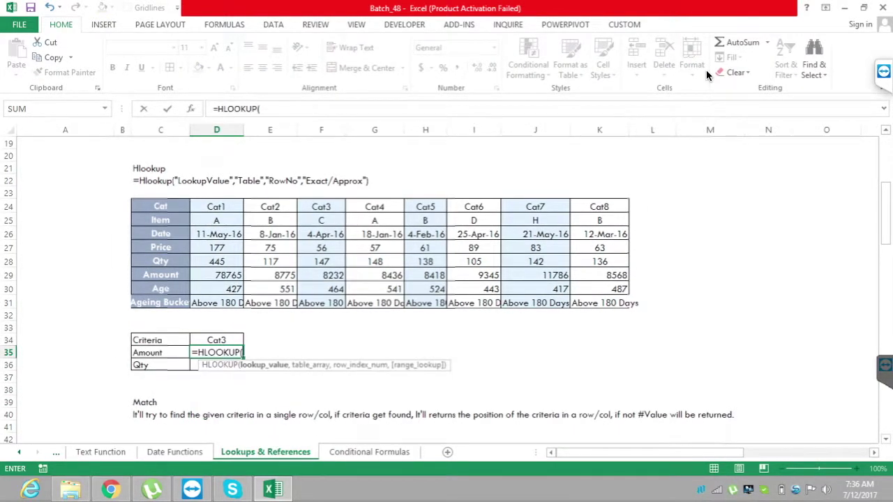
{"action": "key", "text": "Up"}
{"action": "type", "text": ","}
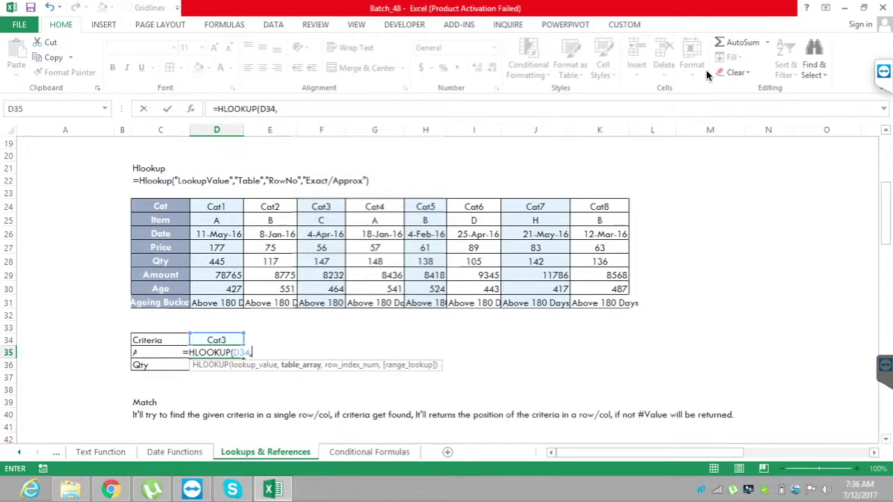
Set the Amount formula's table array to the whole Hlookup table, C24:K31
{"action": "key", "text": "Up"}
{"action": "key", "text": "Up"}
{"action": "key", "text": "Up"}
{"action": "key", "text": "Up"}
{"action": "key", "text": "Up"}
{"action": "key", "text": "Up"}
{"action": "key", "text": "Up"}
{"action": "key", "text": "Up"}
{"action": "key", "text": "Up"}
{"action": "key", "text": "Up"}
{"action": "key", "text": "Up"}
{"action": "key", "text": "Up"}
{"action": "key", "text": "Up"}
{"action": "key", "text": "Left"}
{"action": "key", "text": "Down"}
{"action": "key", "text": "Down"}
{"action": "key", "text": "ctrl+shift+Right"}
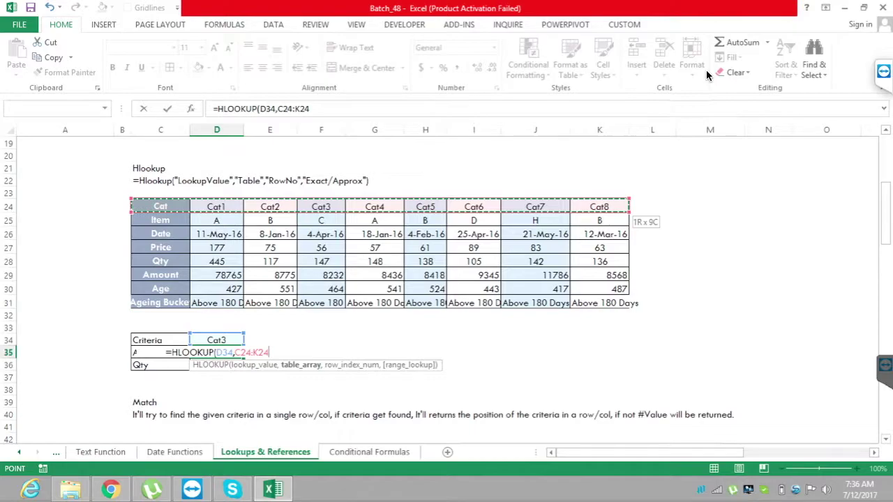
{"action": "key", "text": "ctrl+shift+Down"}
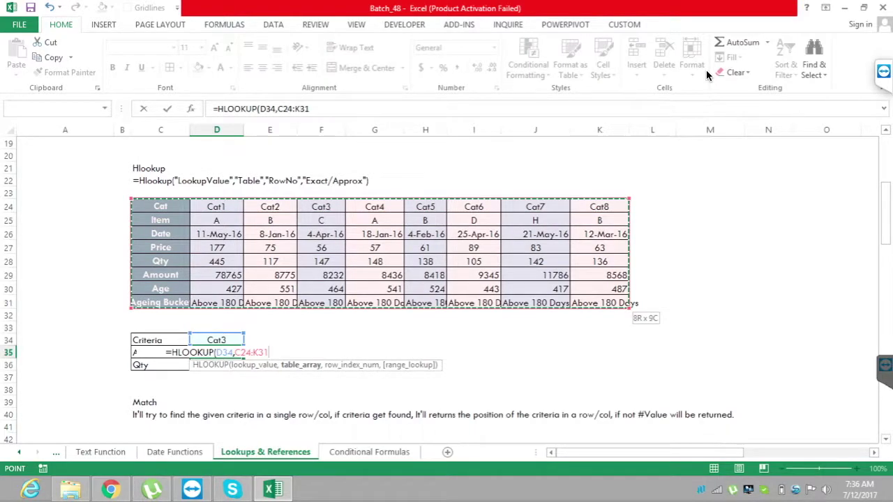
{"action": "type", "text": ","}
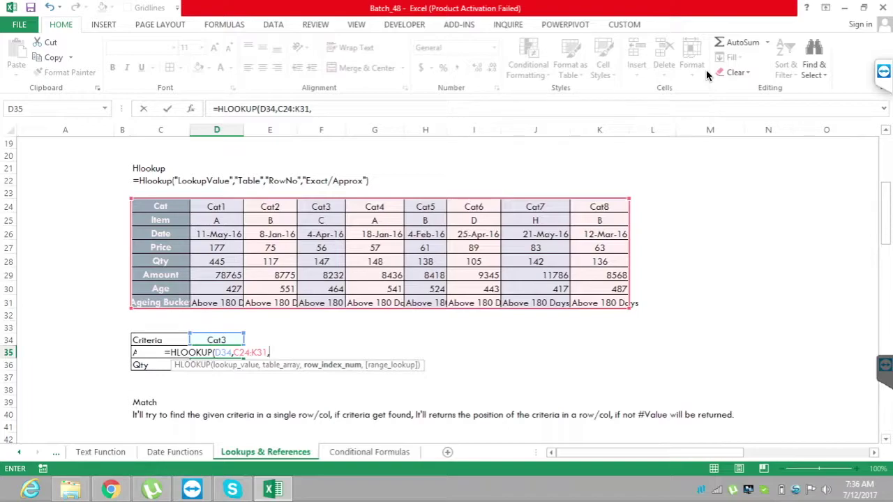
Complete the Amount HLOOKUP in D35 with row index 6 and FALSE for an exact match
{"action": "type", "text": "6"}
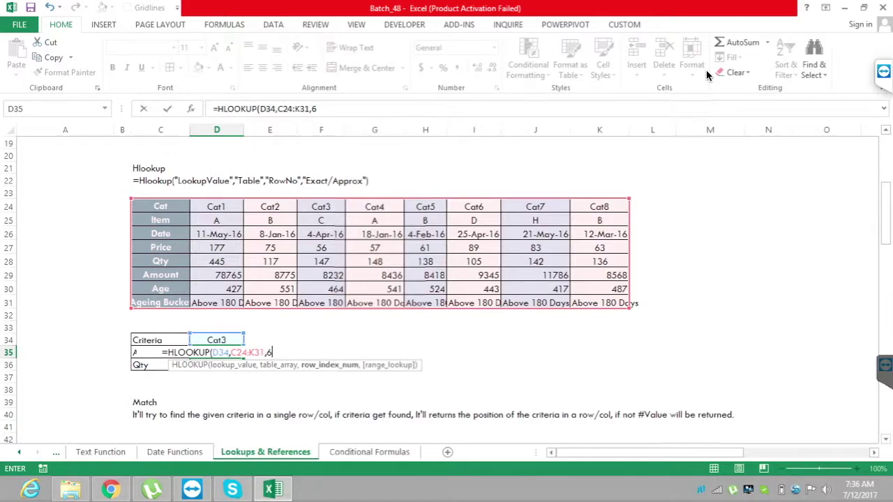
{"action": "type", "text": ","}
{"action": "key", "text": "Down"}
{"action": "key", "text": "Tab"}
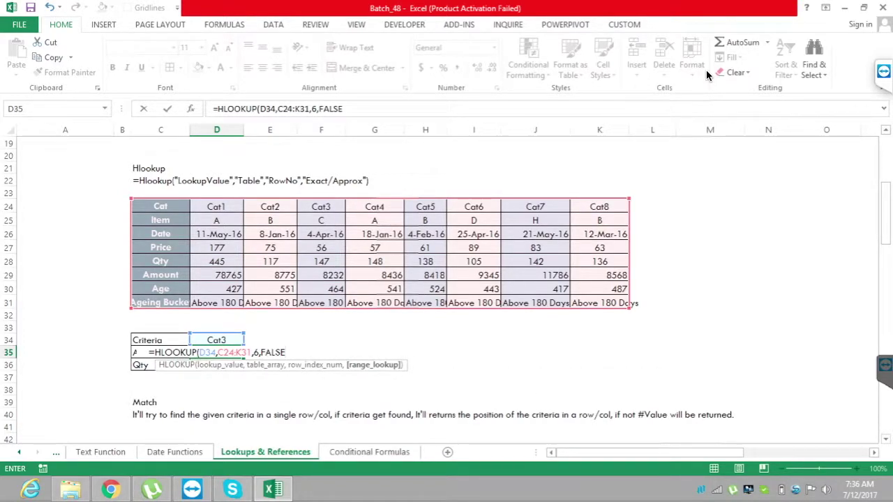
{"action": "type", "text": ")"}
{"action": "key", "text": "Return"}
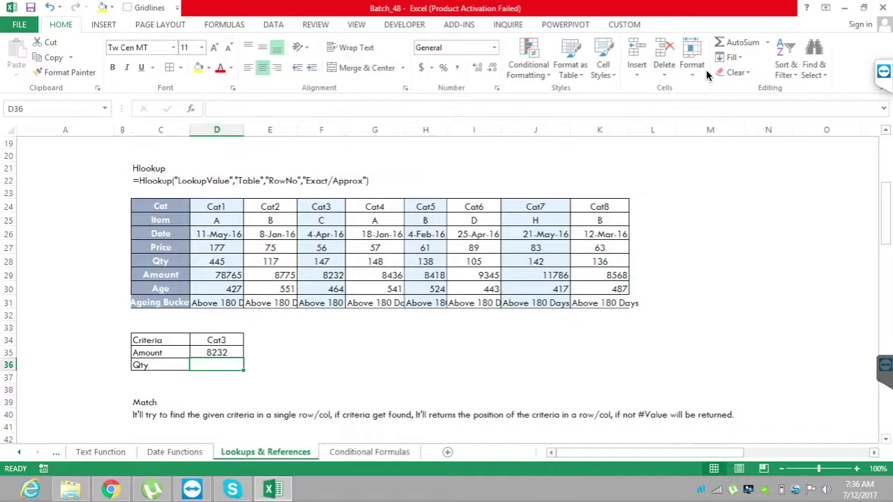
Start an HLOOKUP formula for Qty in D36 with D34 as the lookup value
{"action": "type", "text": "=hl"}
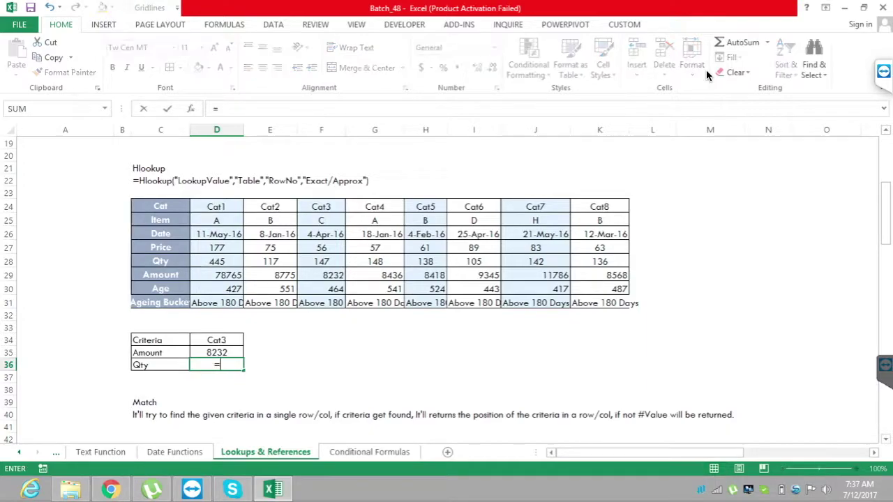
{"action": "key", "text": "Tab"}
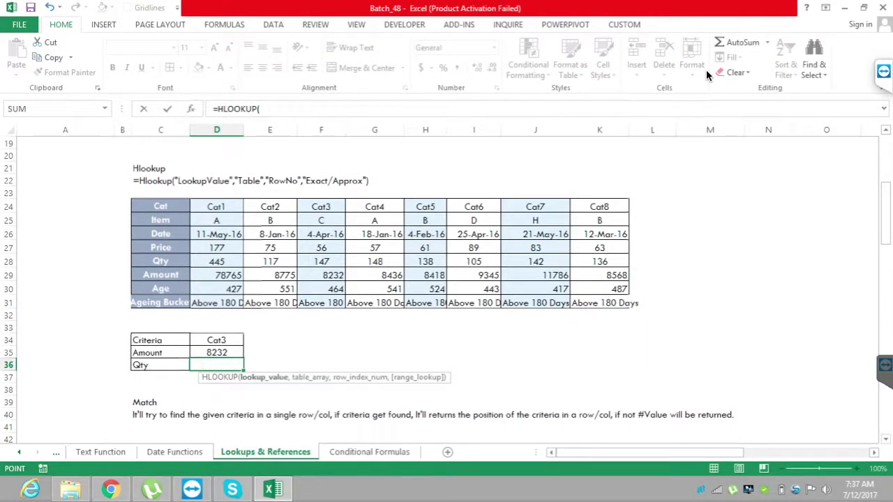
{"action": "key", "text": "Up"}
{"action": "key", "text": "Up"}
{"action": "type", "text": ","}
Set the Qty formula's table array to C24:K31
{"action": "key", "text": "Up"}
{"action": "key", "text": "Up"}
{"action": "key", "text": "Up"}
{"action": "key", "text": "Up"}
{"action": "key", "text": "Up"}
{"action": "key", "text": "Up"}
{"action": "key", "text": "Up"}
{"action": "key", "text": "Up"}
{"action": "key", "text": "Up"}
{"action": "key", "text": "Up"}
{"action": "key", "text": "Up"}
{"action": "key", "text": "Up"}
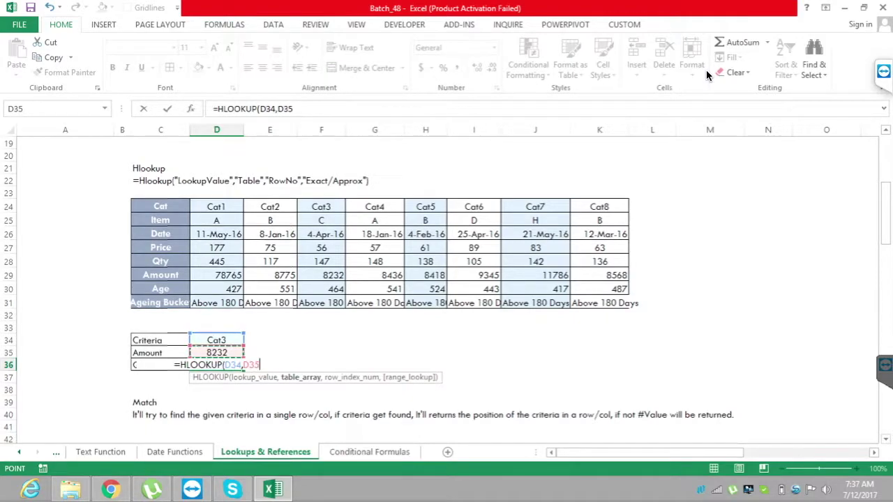
{"action": "key", "text": "Left"}
{"action": "key", "text": "ctrl+shift+Right"}
{"action": "key", "text": "ctrl+shift+Down"}
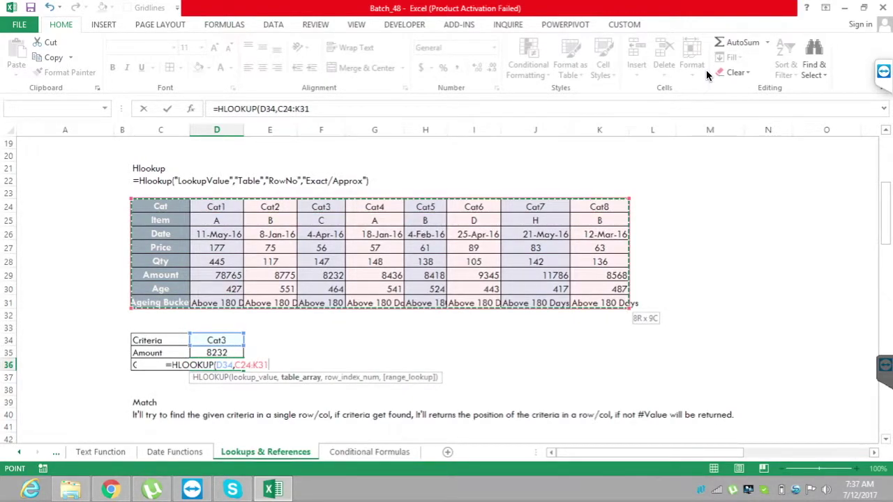
Complete the Qty HLOOKUP in D36 with row index 5 and FALSE for an exact match
{"action": "type", "text": ",5"}
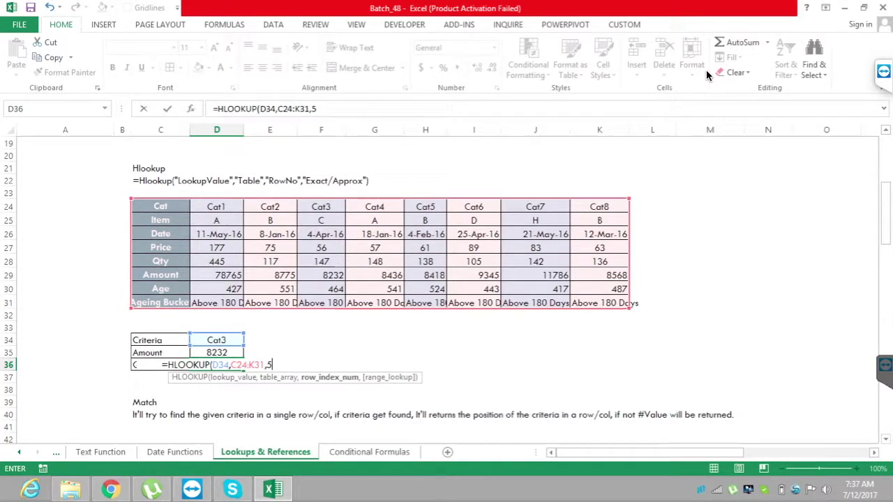
{"action": "type", "text": ","}
{"action": "key", "text": "Down"}
{"action": "key", "text": "Tab"}
{"action": "type", "text": ")"}
{"action": "key", "text": "Return"}
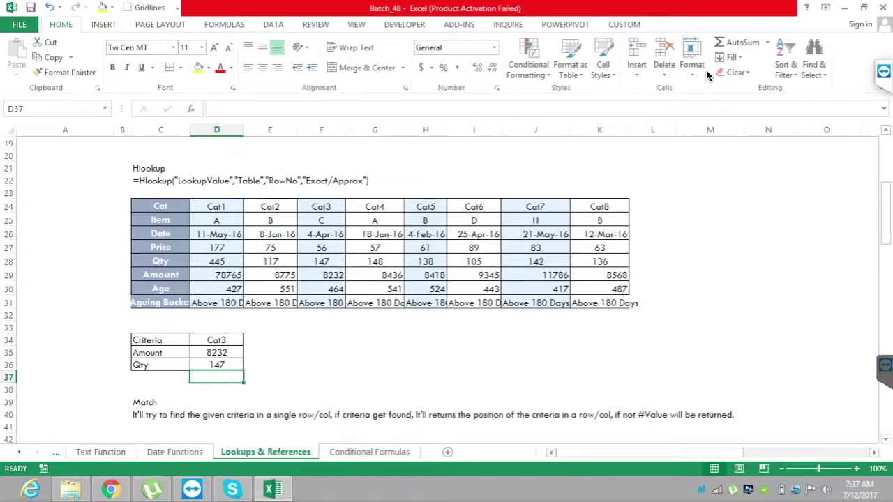
Change the Hlookup criteria in D34 to Cat10
{"action": "key", "text": "Up"}
{"action": "key", "text": "Up"}
{"action": "key", "text": "Up"}
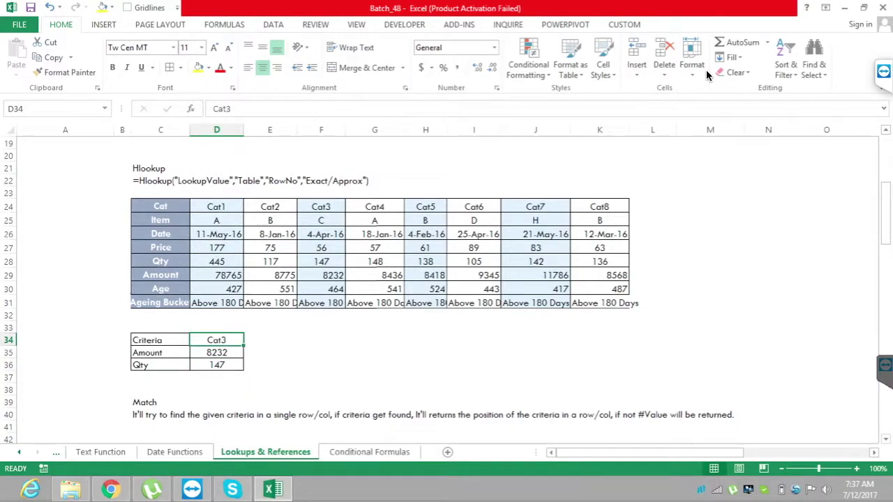
{"action": "key", "text": "F2"}
{"action": "key", "text": "BackSpace"}
{"action": "type", "text": "6"}
{"action": "key", "text": "BackSpace"}
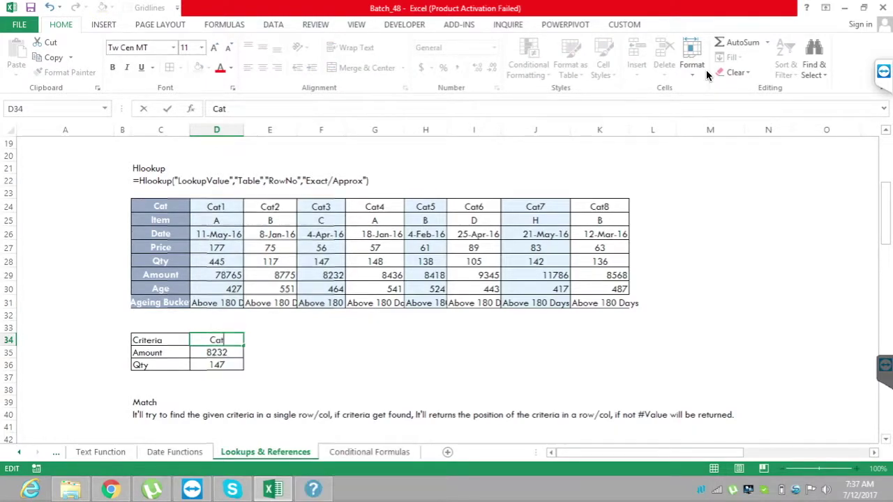
{"action": "key", "text": "F1"}
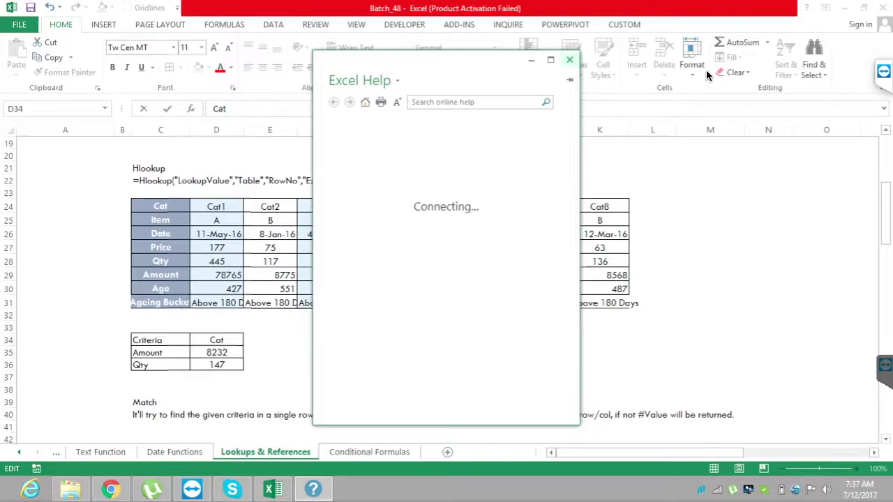
{"action": "key", "text": "alt+Tab"}
{"action": "type", "text": "10"}
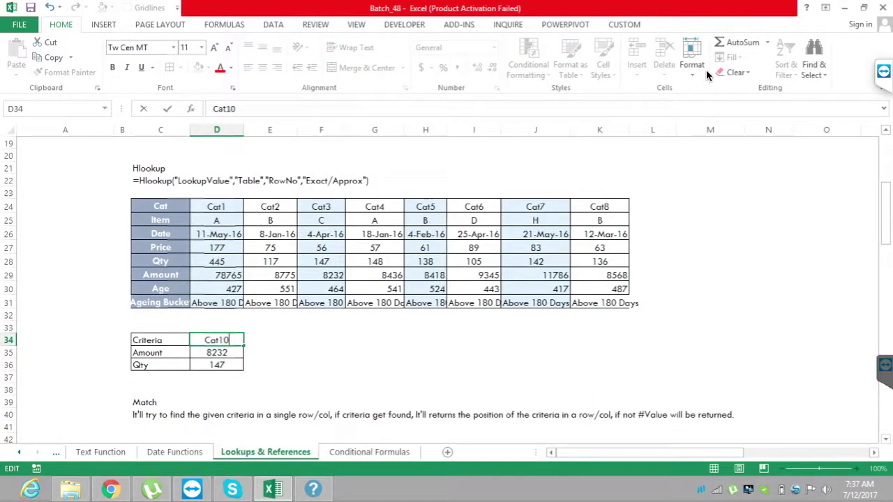
{"action": "key", "text": "Return"}
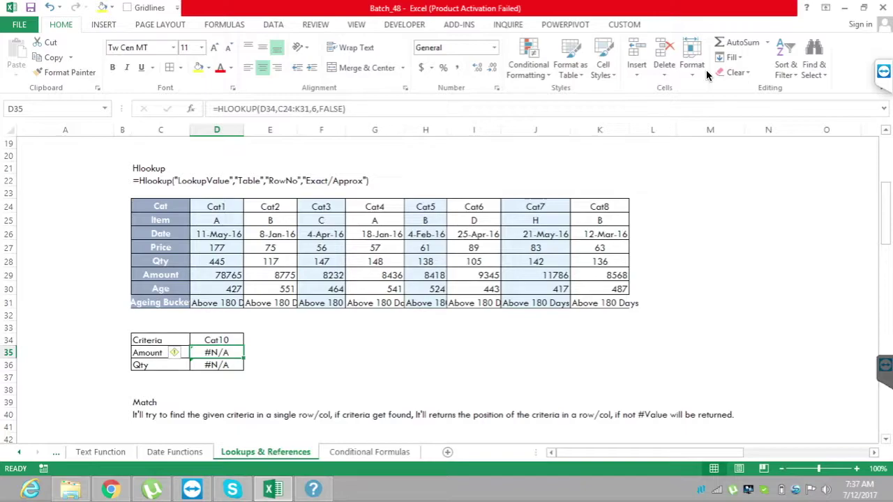
Move down to the Match section and look at its description in row 40
{"action": "key", "text": "Down"}
{"action": "key", "text": "Down"}
{"action": "key", "text": "Down"}
{"action": "key", "text": "Down"}
{"action": "key", "text": "Down"}
{"action": "key", "text": "Down"}
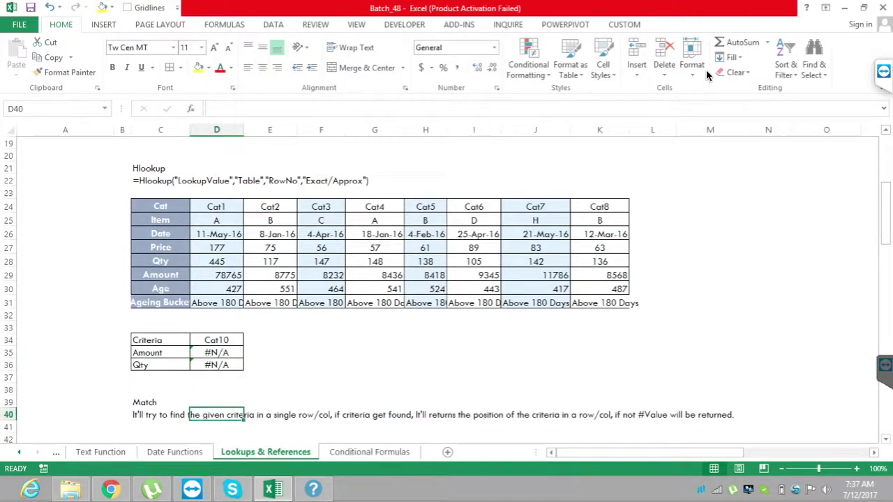
Examine the Match section's data table and its Criteria and Result cells, down to the Index section
{"action": "key", "text": "Down"}
{"action": "key", "text": "Down"}
{"action": "key", "text": "Down"}
{"action": "key", "text": "Down"}
{"action": "key", "text": "Down"}
{"action": "key", "text": "Down"}
{"action": "key", "text": "Down"}
{"action": "key", "text": "Down"}
{"action": "key", "text": "Down"}
{"action": "key", "text": "Down"}
{"action": "key", "text": "Down"}
{"action": "key", "text": "Down"}
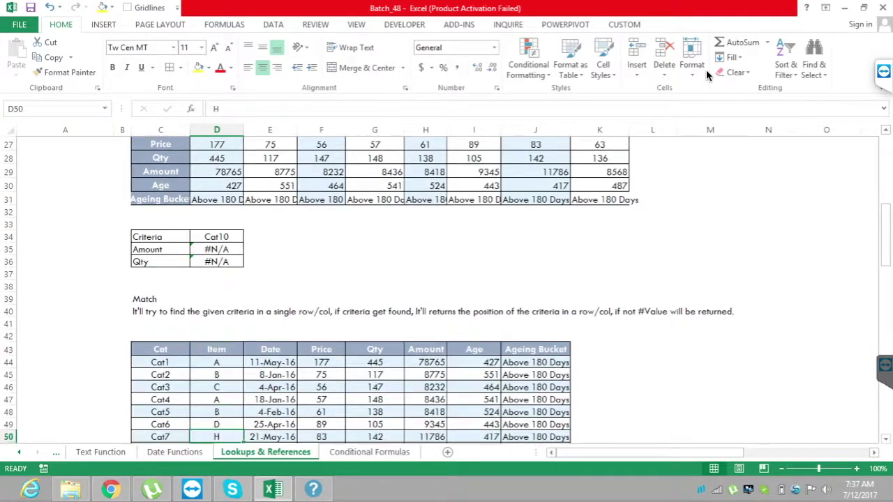
{"action": "key", "text": "Down"}
{"action": "key", "text": "Down"}
{"action": "key", "text": "Down"}
{"action": "key", "text": "Down"}
{"action": "key", "text": "Down"}
{"action": "key", "text": "Down"}
{"action": "key", "text": "Down"}
{"action": "key", "text": "Down"}
{"action": "key", "text": "Down"}
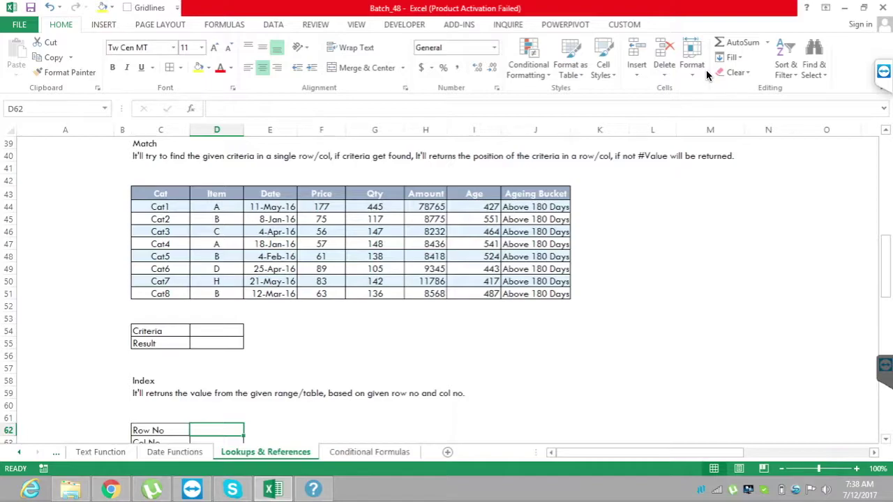
Enter Cat3 as the Match criteria in D54
{"action": "key", "text": "Up"}
{"action": "key", "text": "Up"}
{"action": "key", "text": "Up"}
{"action": "key", "text": "Up"}
{"action": "key", "text": "Up"}
{"action": "key", "text": "Up"}
{"action": "key", "text": "Up"}
{"action": "key", "text": "Up"}
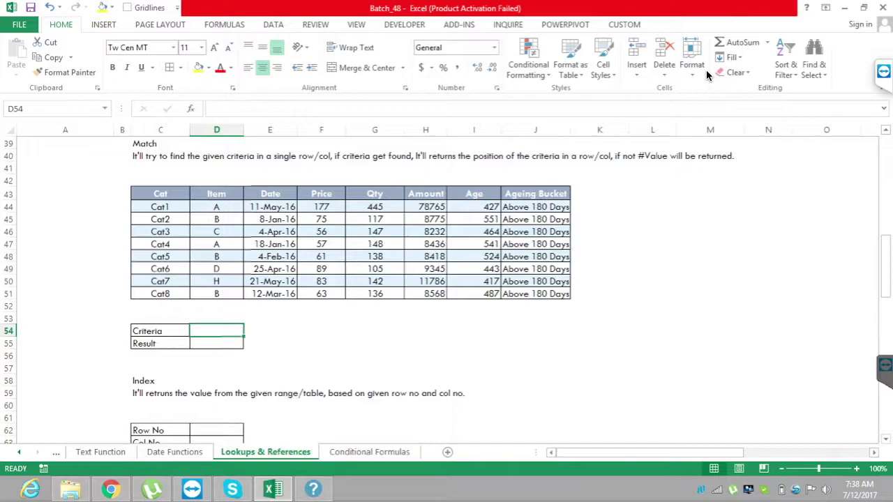
{"action": "type", "text": "Cat"}
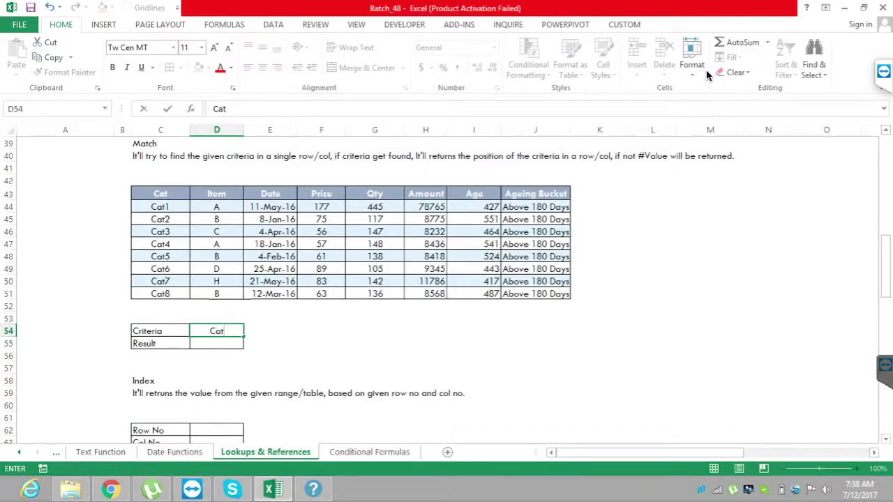
{"action": "type", "text": "1"}
{"action": "key", "text": "BackSpace"}
{"action": "type", "text": "3"}
{"action": "key", "text": "Return"}
Highlight the Cat column C43:C51 of the Match table to show the range being searched
{"action": "key", "text": "Up"}
{"action": "key", "text": "Up"}
{"action": "key", "text": "Up"}
{"action": "key", "text": "Up"}
{"action": "key", "text": "Left"}
{"action": "key", "text": "Up"}
{"action": "key", "text": "Up"}
{"action": "key", "text": "ctrl+Up"}
{"action": "key", "text": "ctrl+shift+Down"}
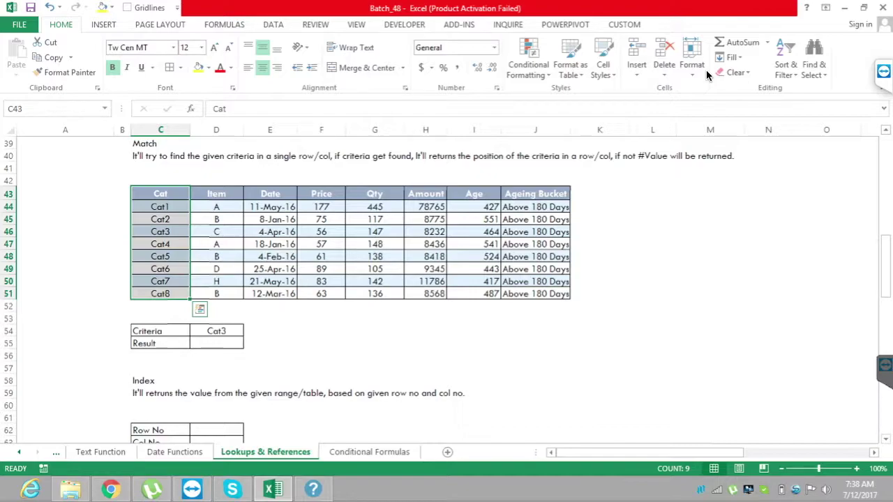
Begin a MATCH formula in the Result cell D55 with D54 as the lookup value
{"action": "left_click", "coordinate": [217, 343]}
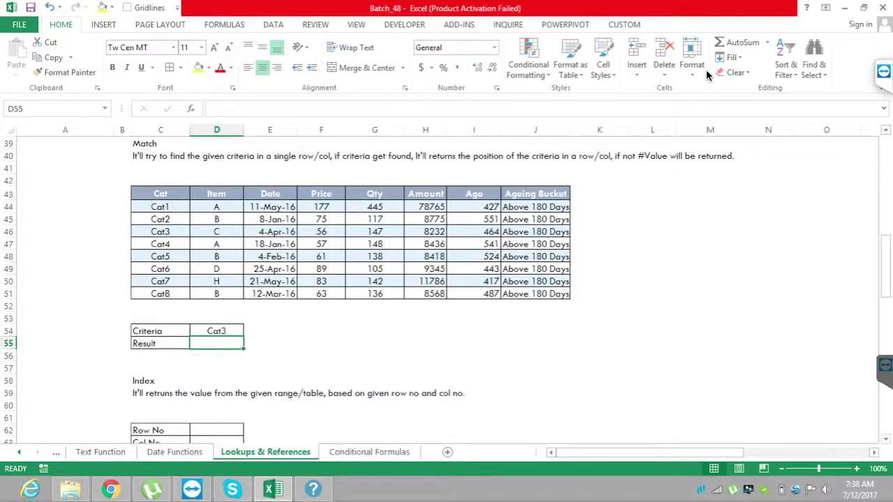
{"action": "type", "text": "=mat"}
{"action": "key", "text": "Tab"}
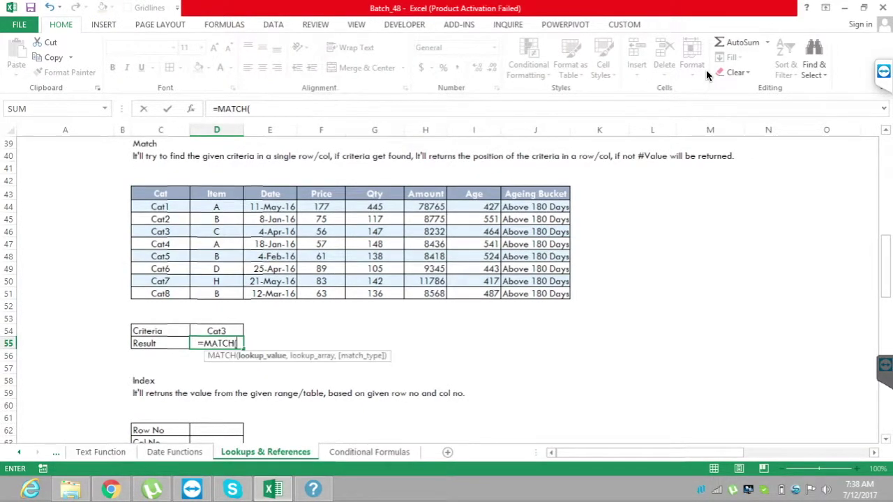
{"action": "key", "text": "Up"}
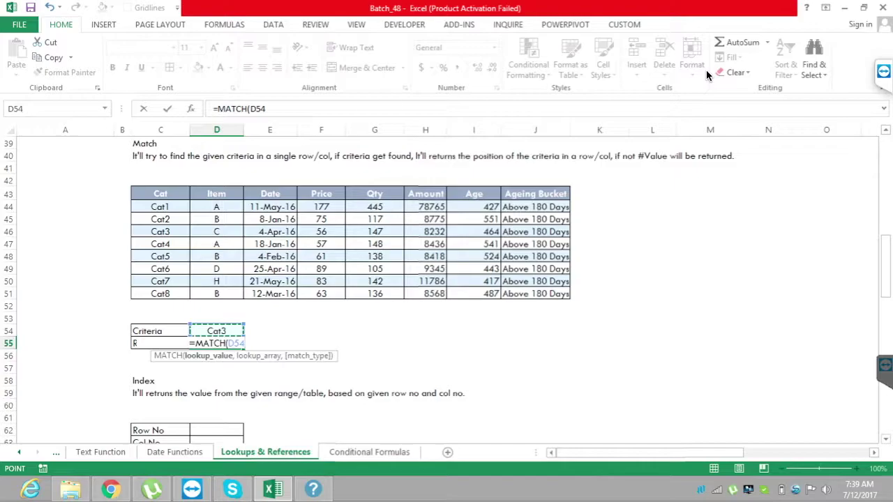
{"action": "type", "text": ","}
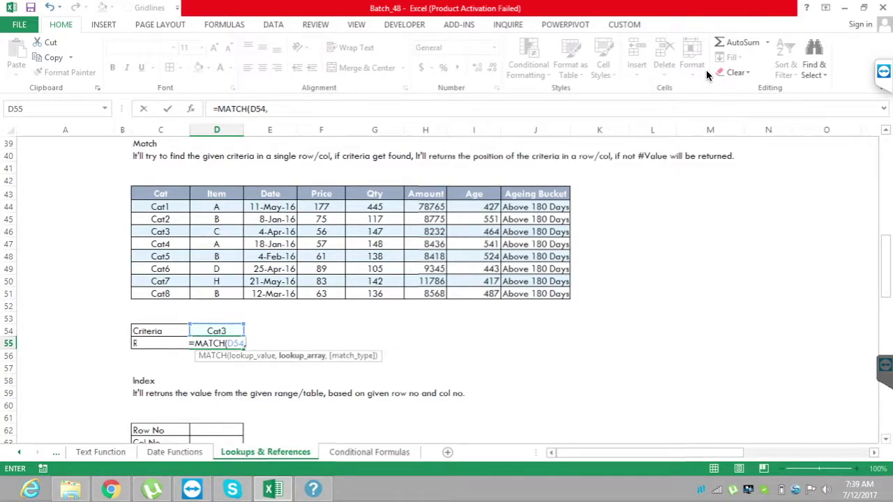
Set the MATCH formula's lookup array to the Cat column, C43:C51
{"action": "key", "text": "Left"}
{"action": "key", "text": "Up"}
{"action": "key", "text": "Up"}
{"action": "key", "text": "Up"}
{"action": "key", "text": "Up"}
{"action": "key", "text": "Up"}
{"action": "key", "text": "Up"}
{"action": "key", "text": "Up"}
{"action": "key", "text": "Up"}
{"action": "key", "text": "Up"}
{"action": "key", "text": "Up"}
{"action": "key", "text": "Up"}
{"action": "key", "text": "Up"}
{"action": "key", "text": "shift+Down"}
{"action": "key", "text": "shift+Down"}
{"action": "key", "text": "shift+Down"}
{"action": "key", "text": "shift+Down"}
{"action": "key", "text": "shift+Down"}
{"action": "key", "text": "shift+Down"}
{"action": "key", "text": "shift+Down"}
{"action": "key", "text": "shift+Down"}
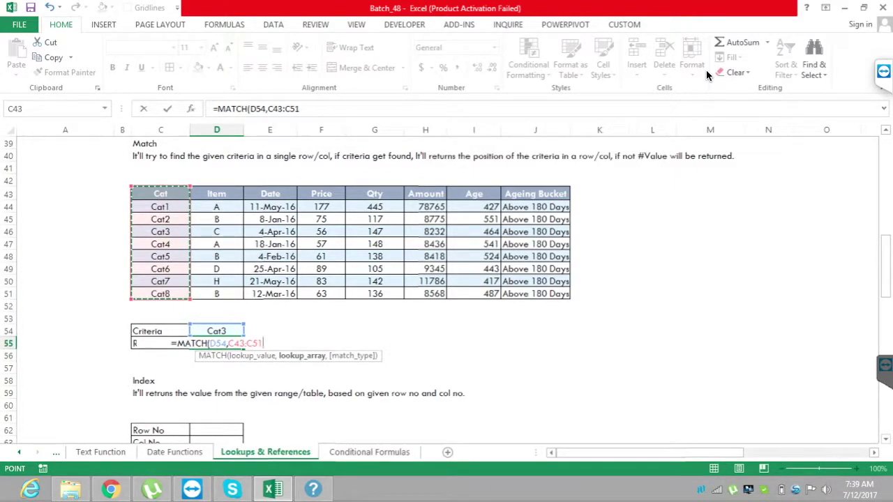
Complete the MATCH formula in D55 with match type 0 for an exact match
{"action": "type", "text": ","}
{"action": "key", "text": "Down"}
{"action": "key", "text": "Tab"}
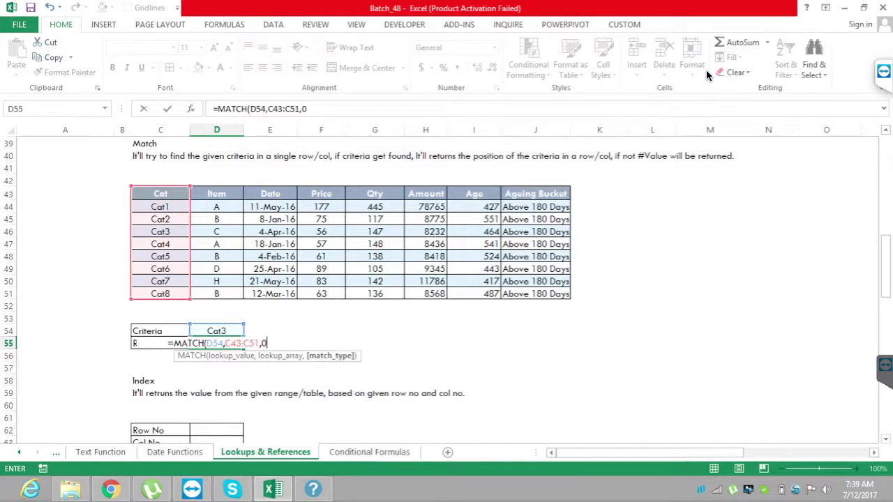
{"action": "type", "text": ")"}
{"action": "key", "text": "ctrl+Return"}
{"action": "key", "text": "Up"}
{"action": "key", "text": "Down"}
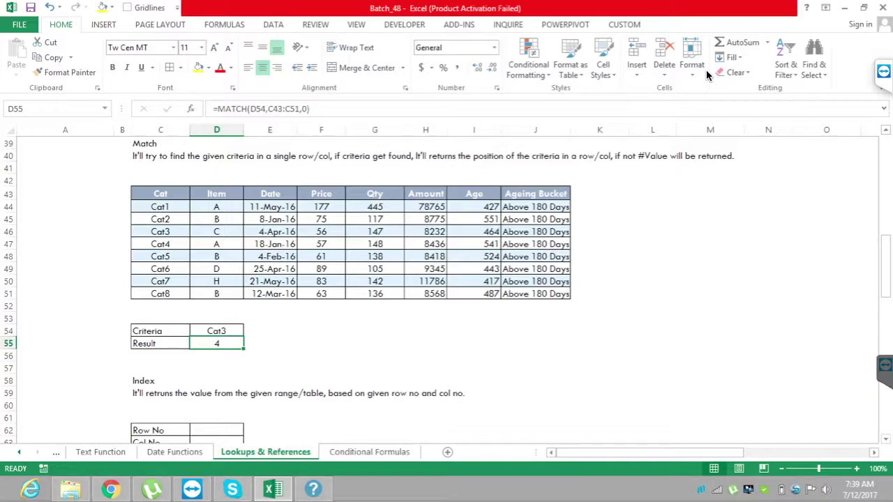
Change the Match criteria in D54 to Cat9
{"action": "key", "text": "Up"}
{"action": "key", "text": "F2"}
{"action": "key", "text": "BackSpace"}
{"action": "type", "text": "9"}
{"action": "key", "text": "Return"}
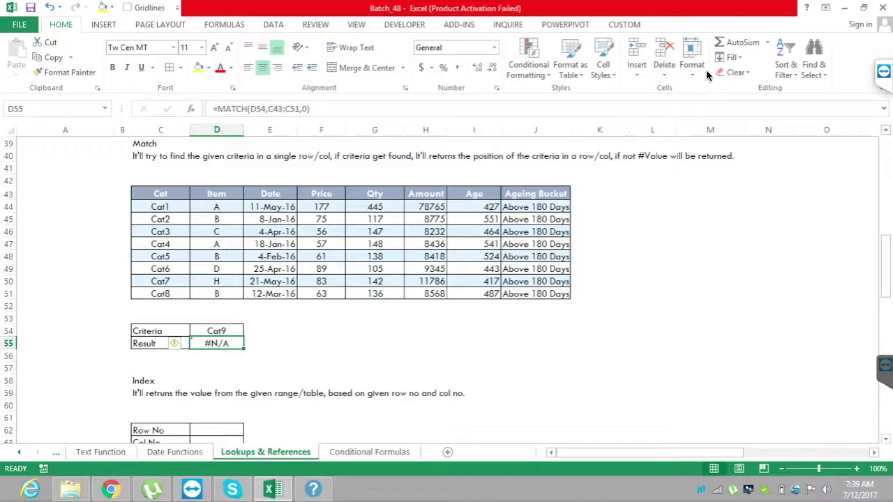
Look over the Index section and the start of the Index & Match section below it
{"action": "key", "text": "Down"}
{"action": "key", "text": "Down"}
{"action": "key", "text": "Down"}
{"action": "key", "text": "Down"}
{"action": "key", "text": "Down"}
{"action": "key", "text": "Down"}
{"action": "key", "text": "Down"}
{"action": "key", "text": "Down"}
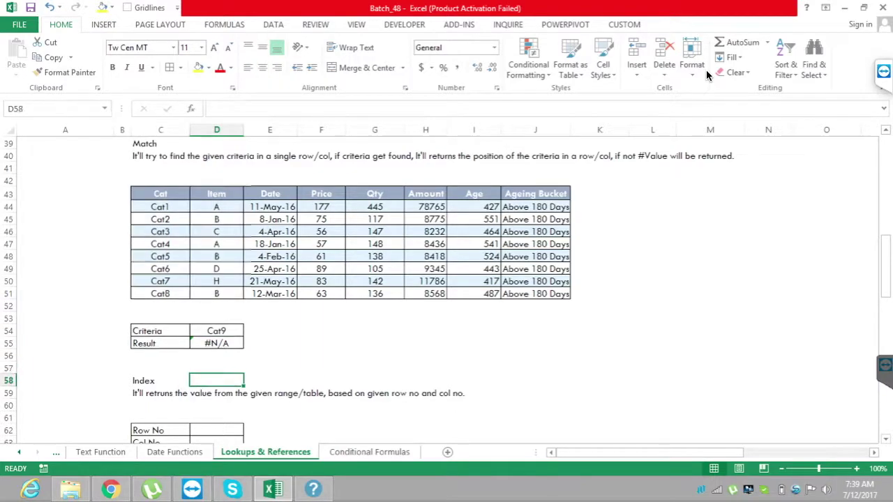
{"action": "key", "text": "Down"}
{"action": "key", "text": "Down"}
{"action": "key", "text": "Down"}
{"action": "key", "text": "Down"}
{"action": "key", "text": "Down"}
{"action": "key", "text": "Down"}
{"action": "key", "text": "Down"}
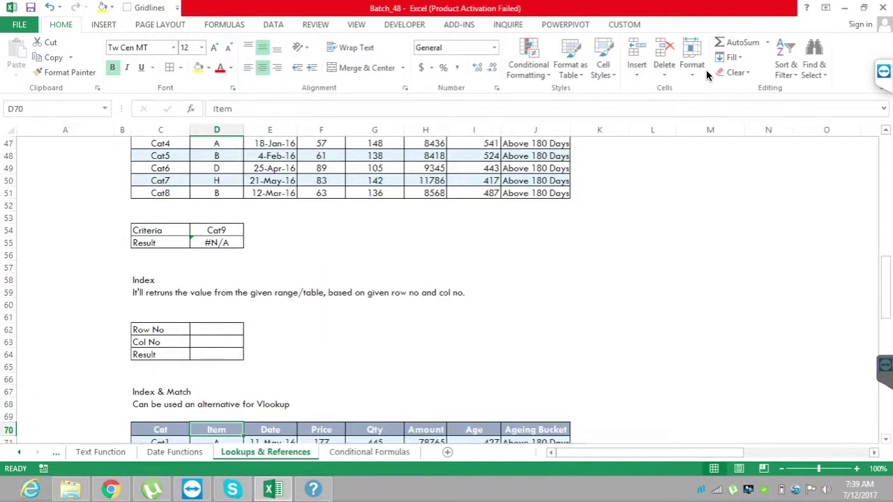
Return to the Match table and highlight its Cat and Item columns, C43:D51
{"action": "key", "text": "Up"}
{"action": "key", "text": "Up"}
{"action": "key", "text": "Up"}
{"action": "key", "text": "Up"}
{"action": "key", "text": "Up"}
{"action": "key", "text": "Up"}
{"action": "key", "text": "Up"}
{"action": "key", "text": "Up"}
{"action": "key", "text": "Up"}
{"action": "key", "text": "Up"}
{"action": "key", "text": "Up"}
{"action": "key", "text": "Up"}
{"action": "key", "text": "Up"}
{"action": "key", "text": "Up"}
{"action": "key", "text": "Up"}
{"action": "key", "text": "Up"}
{"action": "key", "text": "Up"}
{"action": "key", "text": "Up"}
{"action": "key", "text": "Up"}
{"action": "key", "text": "Up"}
{"action": "key", "text": "Up"}
{"action": "key", "text": "Up"}
{"action": "key", "text": "Up"}
{"action": "key", "text": "Up"}
{"action": "key", "text": "Up"}
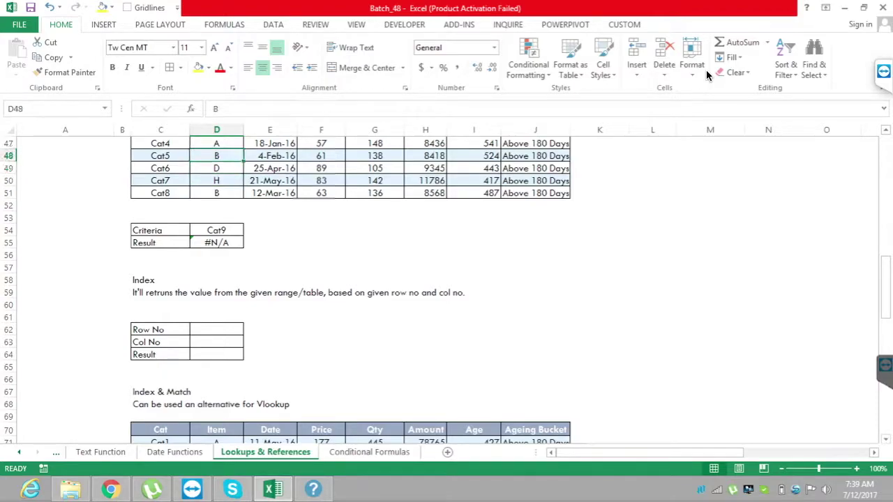
{"action": "key", "text": "Up"}
{"action": "key", "text": "Up"}
{"action": "key", "text": "Left"}
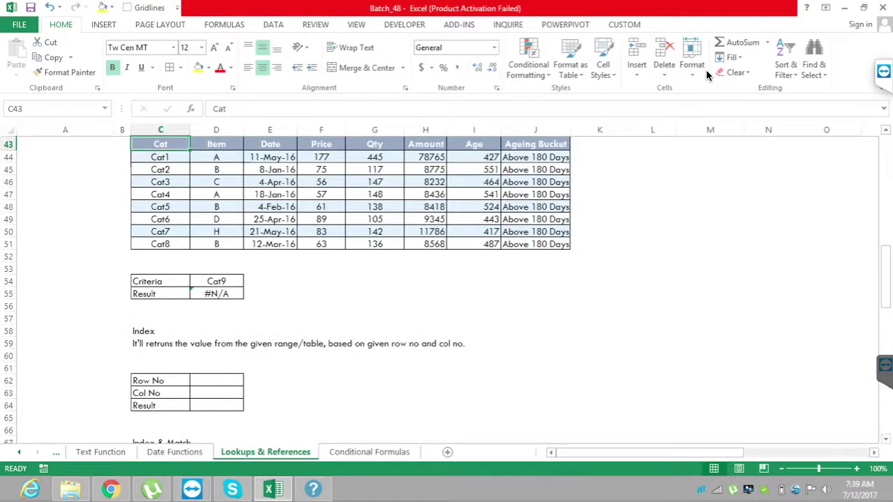
{"action": "key", "text": "shift+Down"}
{"action": "key", "text": "shift+Down"}
{"action": "key", "text": "shift+Down"}
{"action": "key", "text": "shift+Down"}
{"action": "key", "text": "shift+Down"}
{"action": "key", "text": "shift+Down"}
{"action": "key", "text": "shift+Down"}
{"action": "key", "text": "shift+Down"}
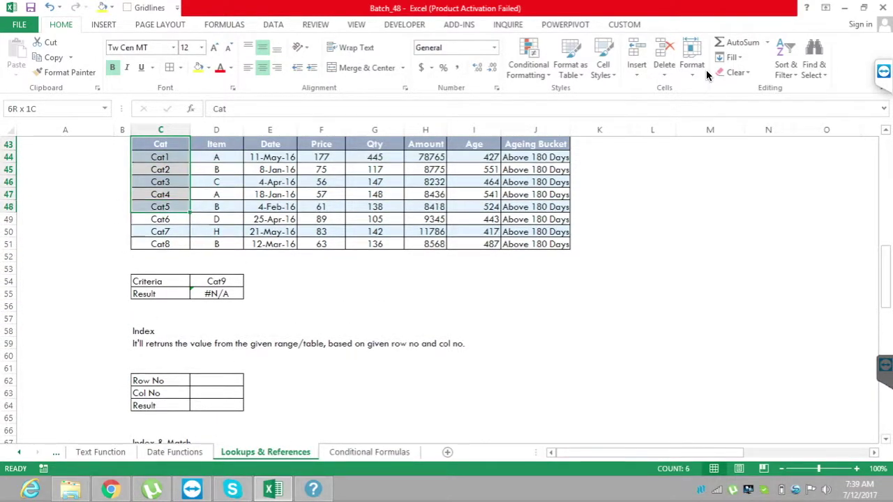
{"action": "key", "text": "shift+Right"}
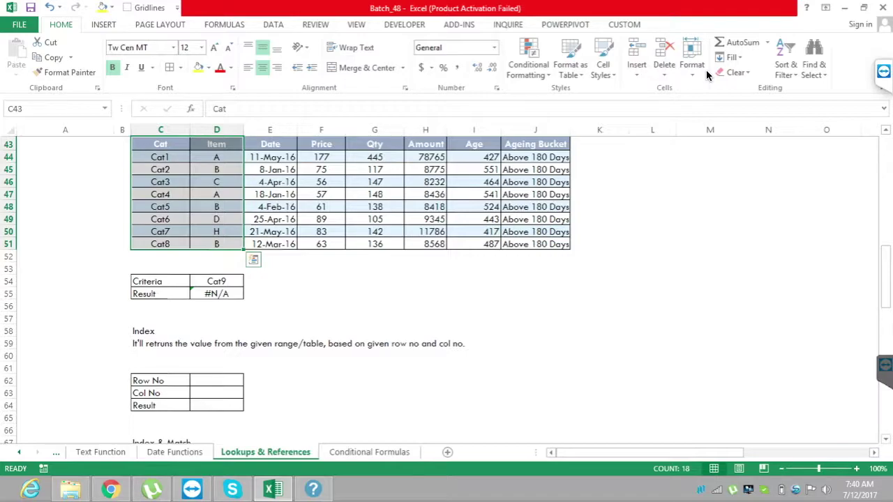
Set the Match criteria in D54 to Cat4
{"action": "key", "text": "Up"}
{"action": "key", "text": "Down"}
{"action": "key", "text": "Down"}
{"action": "key", "text": "Down"}
{"action": "key", "text": "Down"}
{"action": "key", "text": "Down"}
{"action": "key", "text": "Down"}
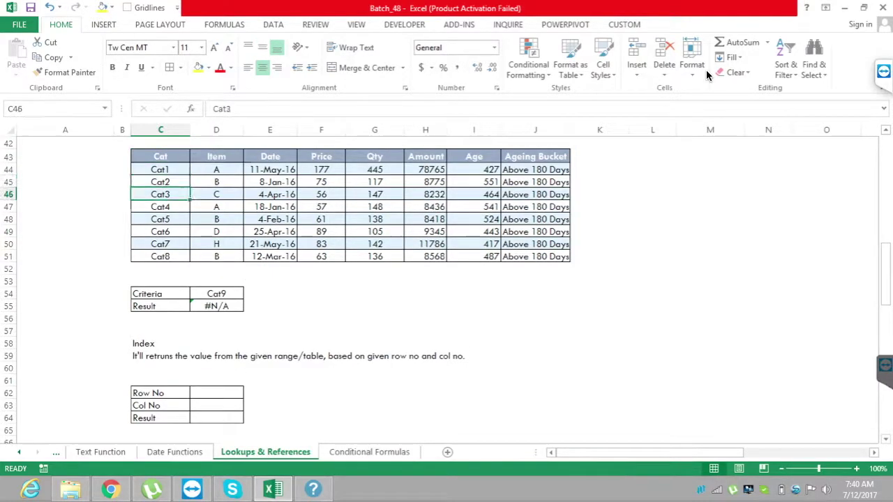
{"action": "key", "text": "Down"}
{"action": "key", "text": "Down"}
{"action": "key", "text": "Down"}
{"action": "key", "text": "Down"}
{"action": "key", "text": "Down"}
{"action": "key", "text": "Down"}
{"action": "key", "text": "Right"}
{"action": "key", "text": "Right"}
{"action": "key", "text": "Left"}
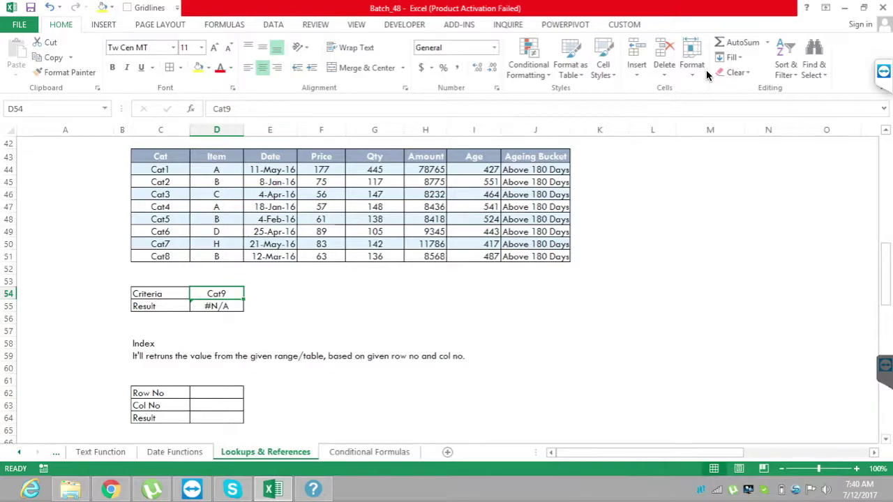
{"action": "key", "text": "Down"}
{"action": "key", "text": "Up"}
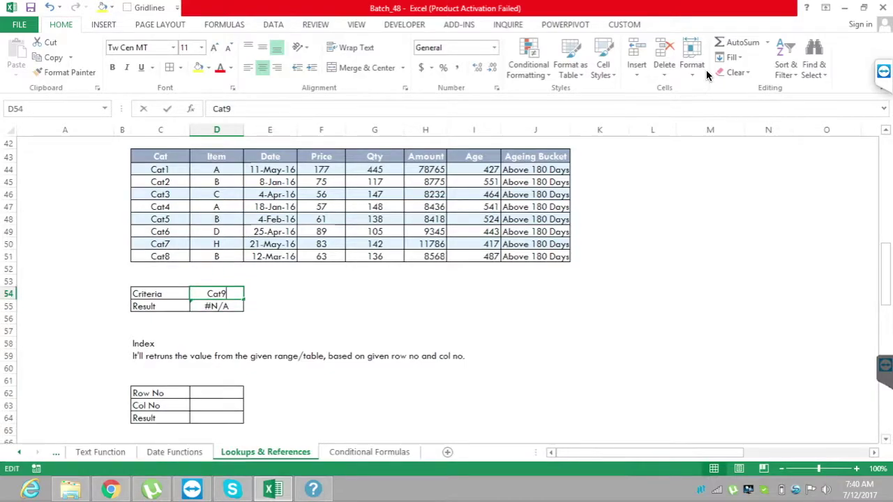
{"action": "type", "text": "Cat4"}
{"action": "key", "text": "Return"}
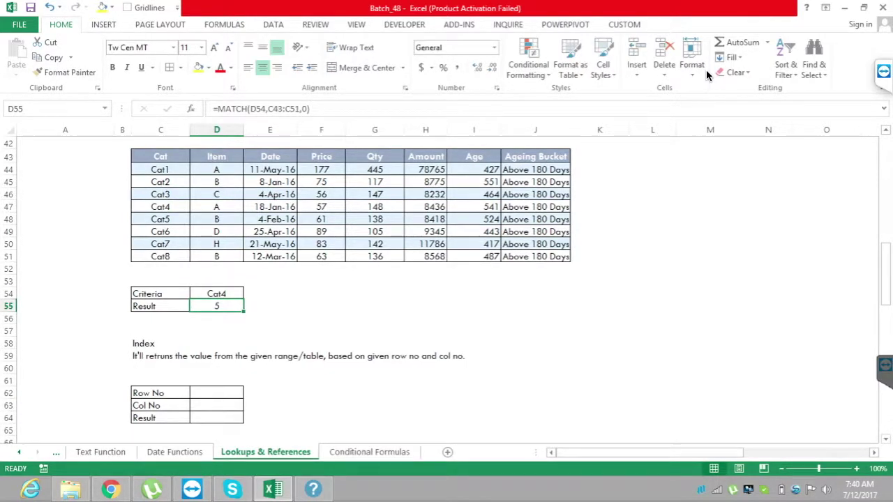
Set the Index section's Row No in D62 to 3 and Col No in D63 to 2
{"action": "key", "text": "Down"}
{"action": "key", "text": "Down"}
{"action": "key", "text": "Down"}
{"action": "key", "text": "Down"}
{"action": "key", "text": "Down"}
{"action": "key", "text": "Down"}
{"action": "key", "text": "Down"}
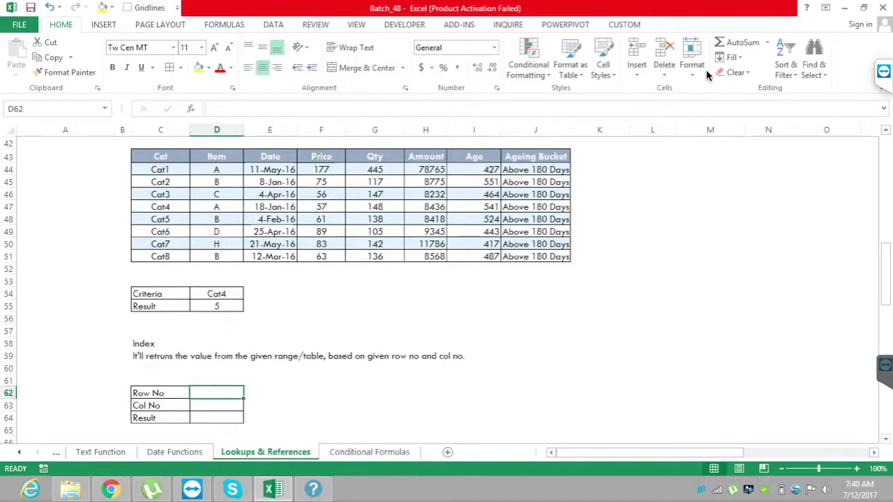
{"action": "type", "text": "3"}
{"action": "key", "text": "Return"}
{"action": "type", "text": "2"}
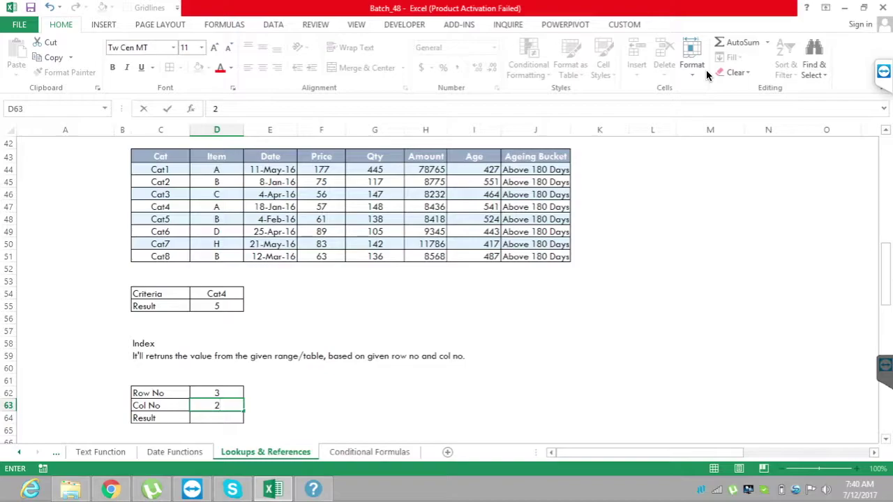
{"action": "key", "text": "Return"}
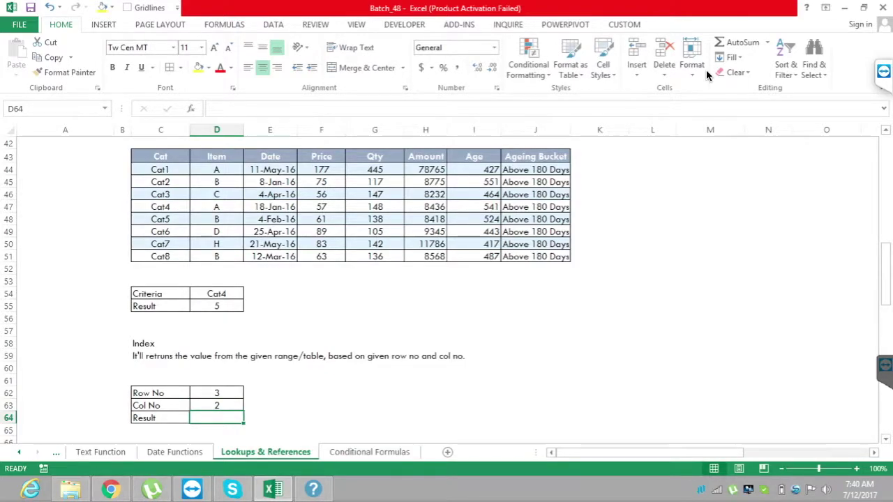
Enter =INDEX($C$43:$J$51,D62,D63) as the Index result in D64
{"action": "type", "text": "="}
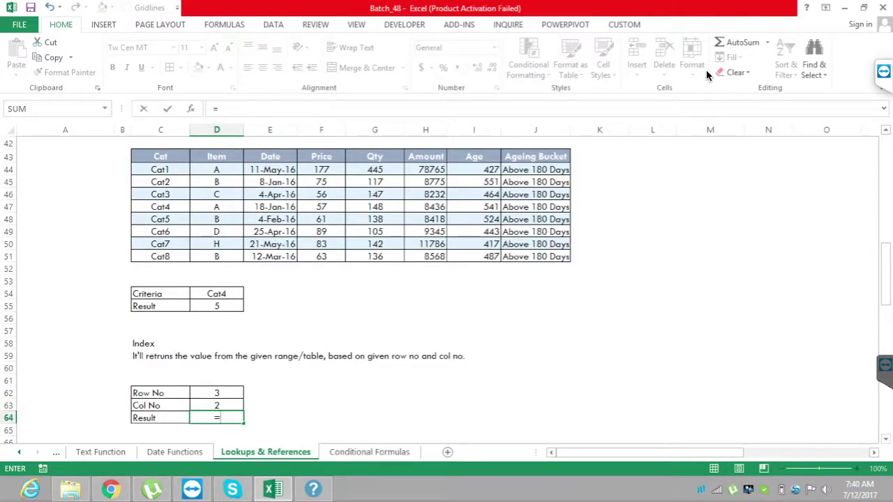
{"action": "type", "text": "ind"}
{"action": "key", "text": "Tab"}
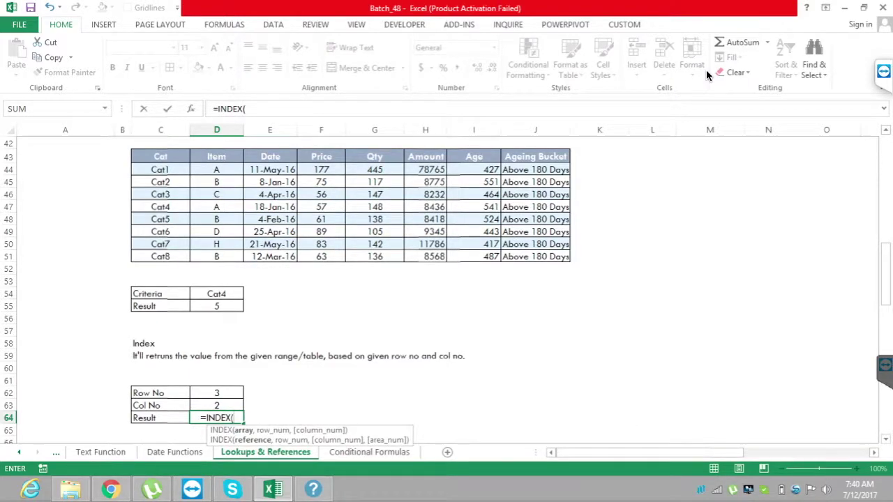
{"action": "mouse_move", "coordinate": [161, 156]}
{"action": "left_mouse_down"}
{"action": "mouse_move", "coordinate": [375, 219]}
{"action": "mouse_move", "coordinate": [552, 256]}
{"action": "left_mouse_up"}
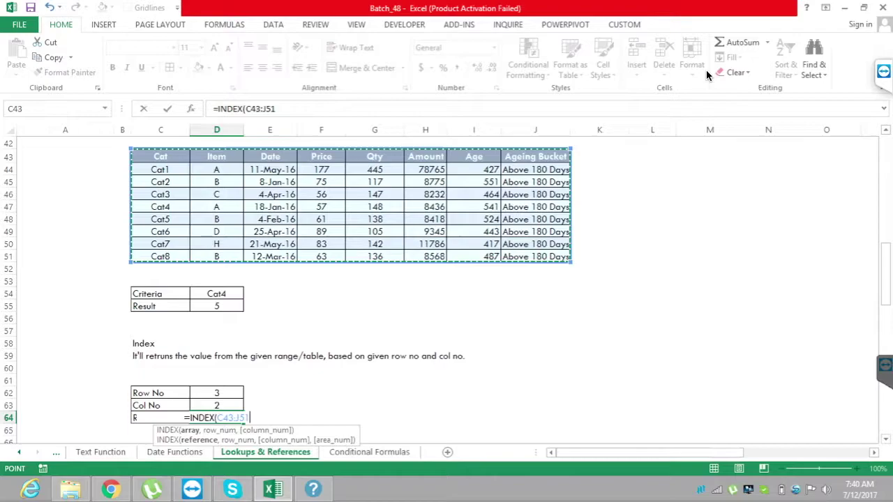
{"action": "key", "text": "F4"}
{"action": "type", "text": ","}
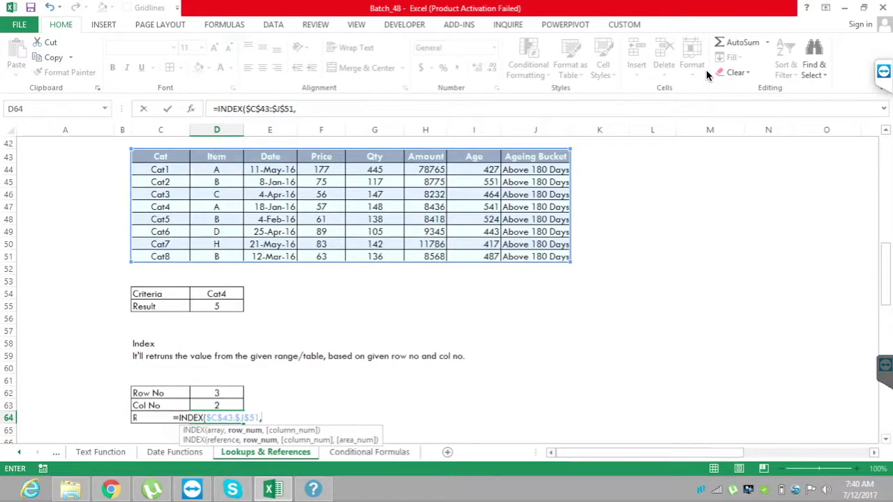
{"action": "left_click", "coordinate": [216, 393]}
{"action": "type", "text": ","}
{"action": "key", "text": "Up"}
{"action": "type", "text": ")"}
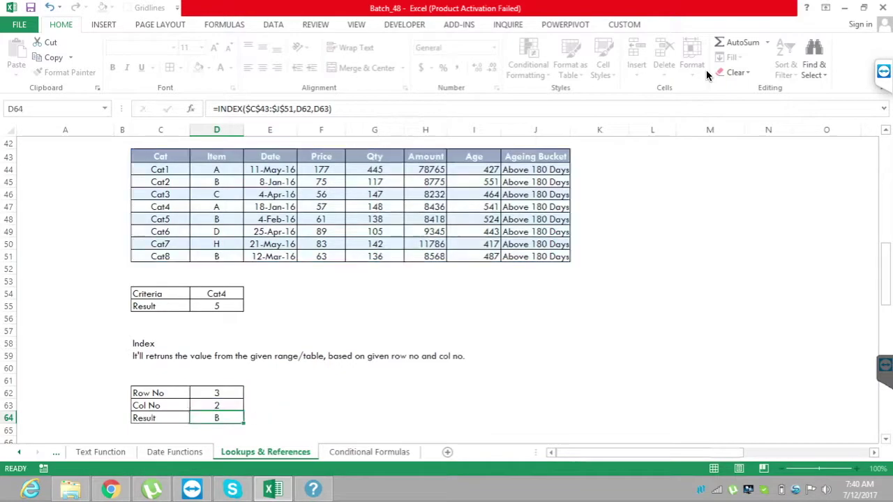
{"action": "key", "text": "Return"}
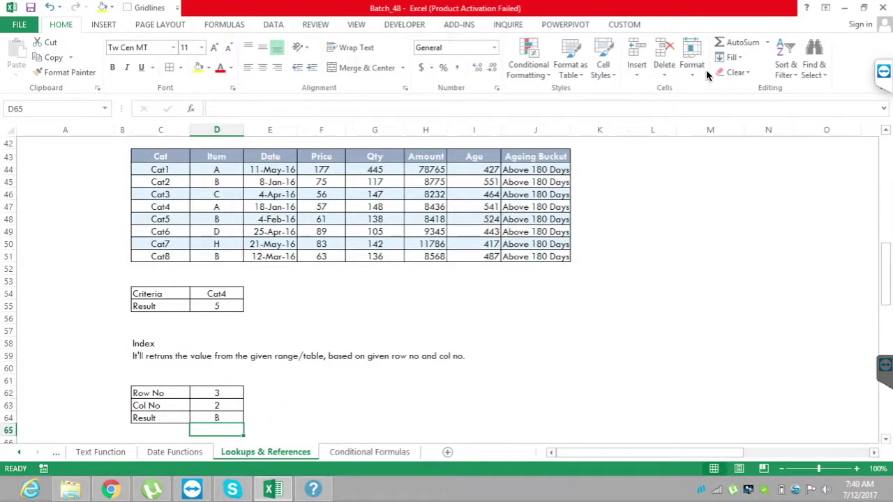
{"action": "key", "text": "Up"}
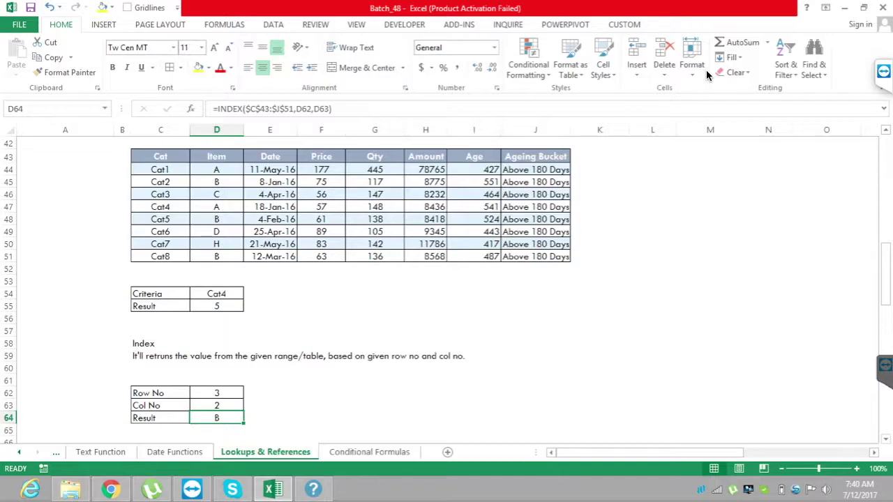
Check the Index result against the source table in rows 43 to 51
{"action": "key", "text": "Down"}
{"action": "key", "text": "Up"}
{"action": "key", "text": "Up"}
{"action": "key", "text": "Up"}
{"action": "key", "text": "Up"}
{"action": "key", "text": "Up"}
{"action": "key", "text": "Up"}
{"action": "key", "text": "Up"}
{"action": "key", "text": "Up"}
{"action": "key", "text": "Up"}
{"action": "key", "text": "Up"}
{"action": "key", "text": "Down"}
{"action": "key", "text": "Down"}
{"action": "key", "text": "Down"}
{"action": "key", "text": "Down"}
{"action": "key", "text": "Down"}
{"action": "key", "text": "Down"}
{"action": "key", "text": "Down"}
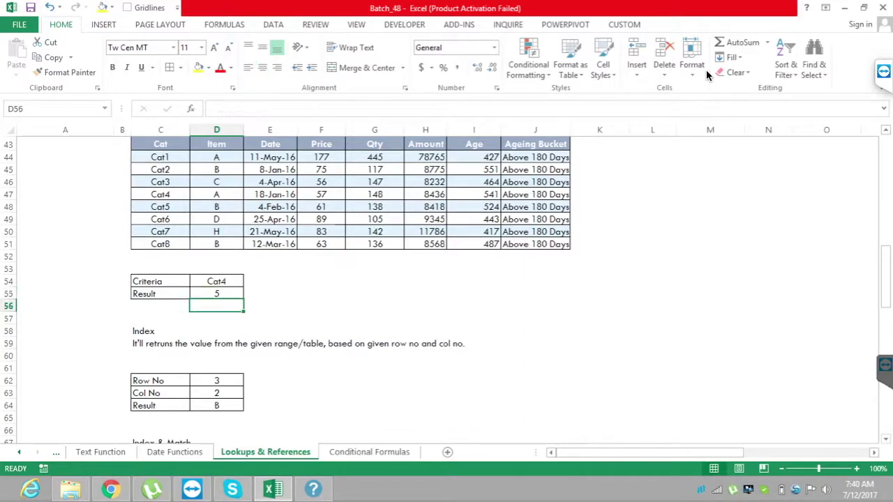
{"action": "key", "text": "Down"}
{"action": "key", "text": "Down"}
{"action": "key", "text": "Down"}
{"action": "key", "text": "Down"}
{"action": "key", "text": "Down"}
{"action": "key", "text": "Down"}
{"action": "key", "text": "Down"}
{"action": "key", "text": "Down"}
{"action": "key", "text": "Down"}
{"action": "key", "text": "Down"}
{"action": "key", "text": "Down"}
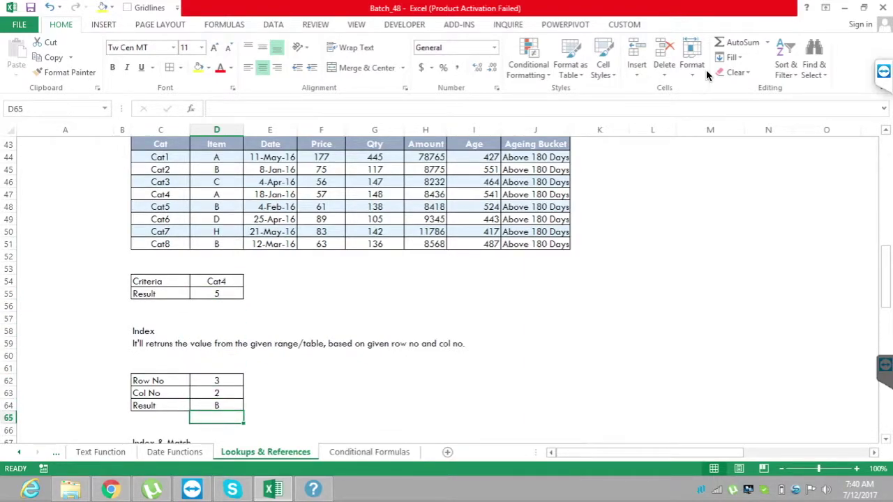
Look over the Index & Match section, including its table and the Item, Amount and Cat cells below
{"action": "key", "text": "Down"}
{"action": "key", "text": "Down"}
{"action": "key", "text": "Down"}
{"action": "key", "text": "Down"}
{"action": "key", "text": "Down"}
{"action": "key", "text": "Down"}
{"action": "key", "text": "Down"}
{"action": "key", "text": "Down"}
{"action": "key", "text": "Down"}
{"action": "key", "text": "Down"}
{"action": "key", "text": "Down"}
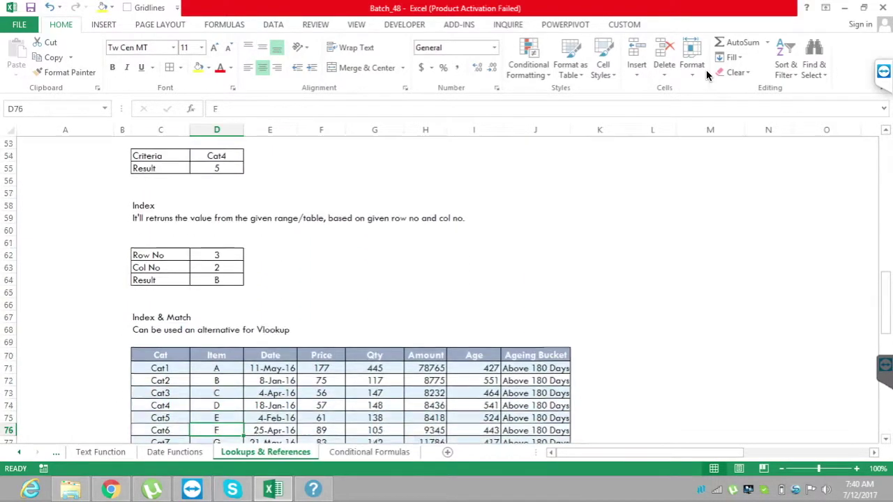
{"action": "key", "text": "Down"}
{"action": "key", "text": "Down"}
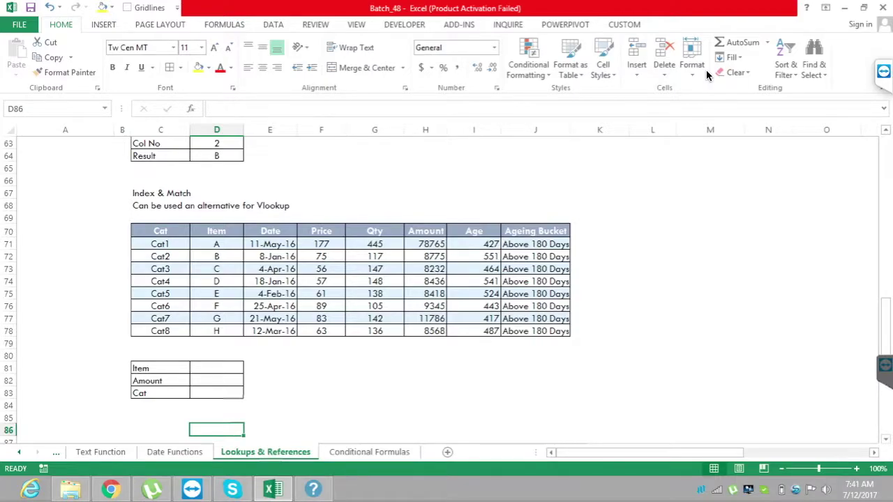
Enter C as the Item in D81 of the Index & Match section
{"action": "key", "text": "Up"}
{"action": "key", "text": "Up"}
{"action": "key", "text": "Up"}
{"action": "key", "text": "Up"}
{"action": "key", "text": "Up"}
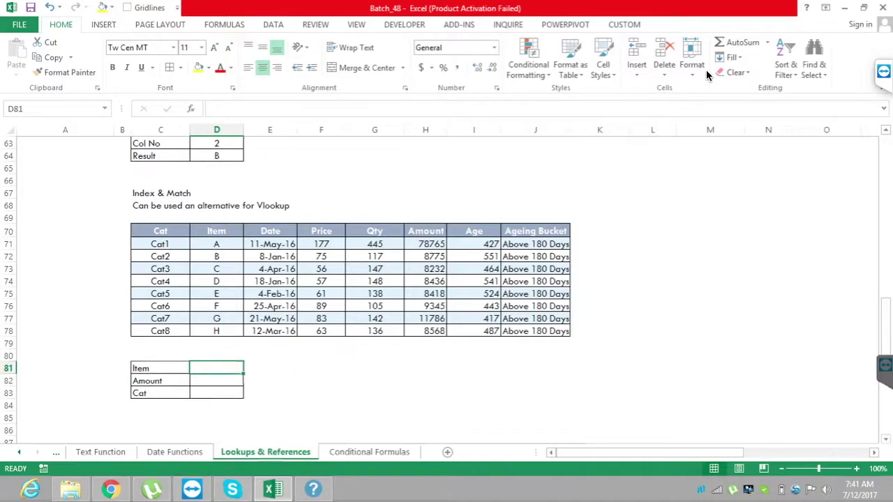
{"action": "key", "text": "Return"}
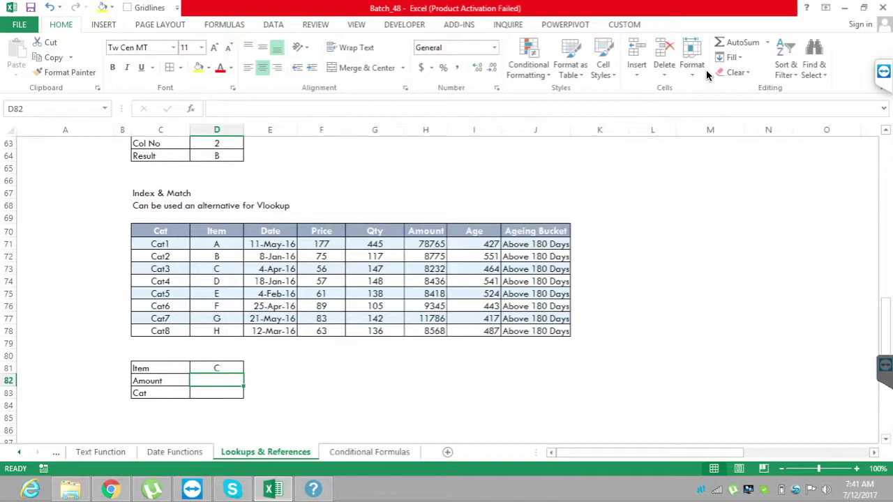
Set the Item in D81 to B
{"action": "key", "text": "Up"}
{"action": "type", "text": "B"}
{"action": "key", "text": "Return"}
{"action": "key", "text": "Down"}
{"action": "key", "text": "Down"}
{"action": "key", "text": "Down"}
{"action": "key", "text": "Down"}
{"action": "key", "text": "Up"}
{"action": "key", "text": "Up"}
{"action": "key", "text": "Up"}
{"action": "key", "text": "Up"}
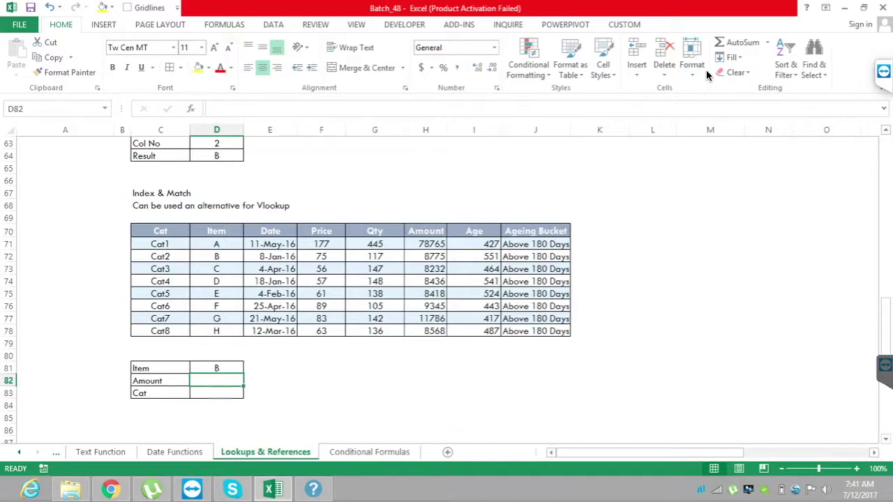
Examine the Amount column and the Cat entry for item B in the Index & Match table
{"action": "key", "text": "Right"}
{"action": "key", "text": "Right"}
{"action": "key", "text": "Right"}
{"action": "key", "text": "Right"}
{"action": "key", "text": "Up"}
{"action": "key", "text": "Up"}
{"action": "key", "text": "Up"}
{"action": "key", "text": "Up"}
{"action": "key", "text": "Up"}
{"action": "key", "text": "Up"}
{"action": "key", "text": "Up"}
{"action": "key", "text": "Up"}
{"action": "key", "text": "Up"}
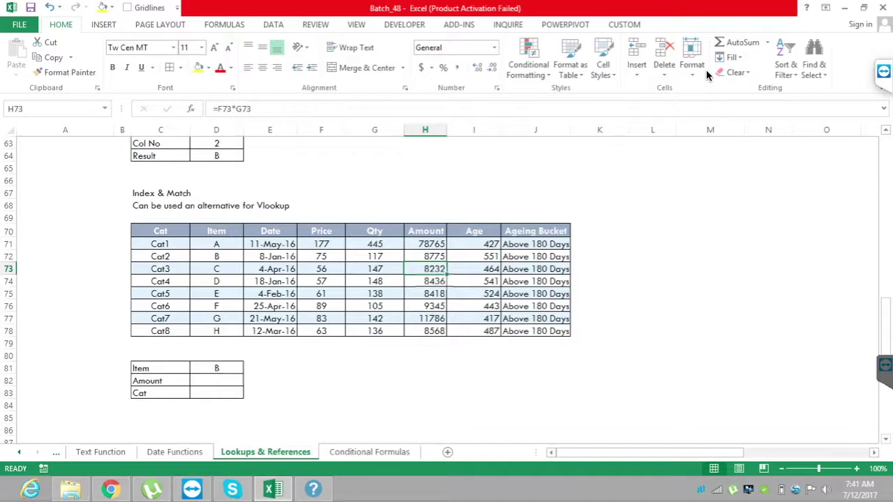
{"action": "key", "text": "Left"}
{"action": "key", "text": "Left"}
{"action": "key", "text": "Left"}
{"action": "key", "text": "Left"}
{"action": "key", "text": "Left"}
{"action": "key", "text": "Up"}
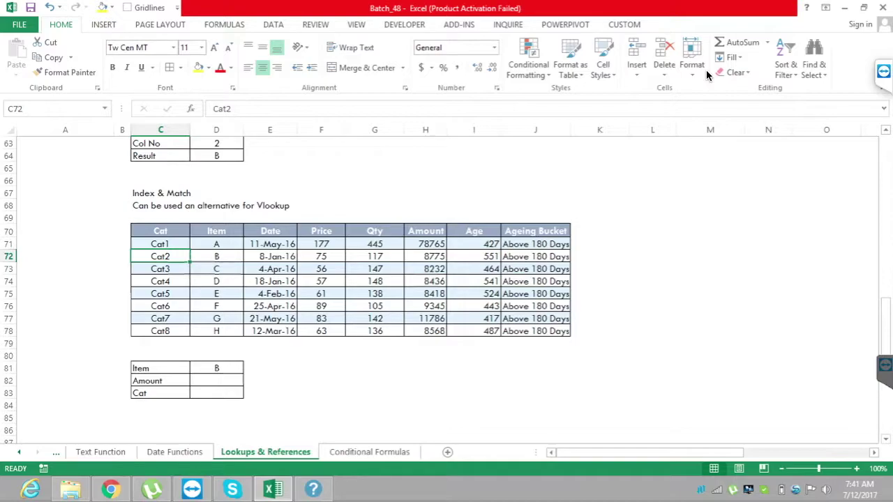
Highlight the Item column D70:D78, extend the selection across to Amount, and reverse it to cover the Cat column
{"action": "key", "text": "Right"}
{"action": "key", "text": "Up"}
{"action": "key", "text": "Up"}
{"action": "key", "text": "shift+Down"}
{"action": "key", "text": "shift+Down"}
{"action": "key", "text": "shift+Down"}
{"action": "key", "text": "shift+Down"}
{"action": "key", "text": "shift+Down"}
{"action": "key", "text": "shift+Down"}
{"action": "key", "text": "shift+Down"}
{"action": "key", "text": "shift+Down"}
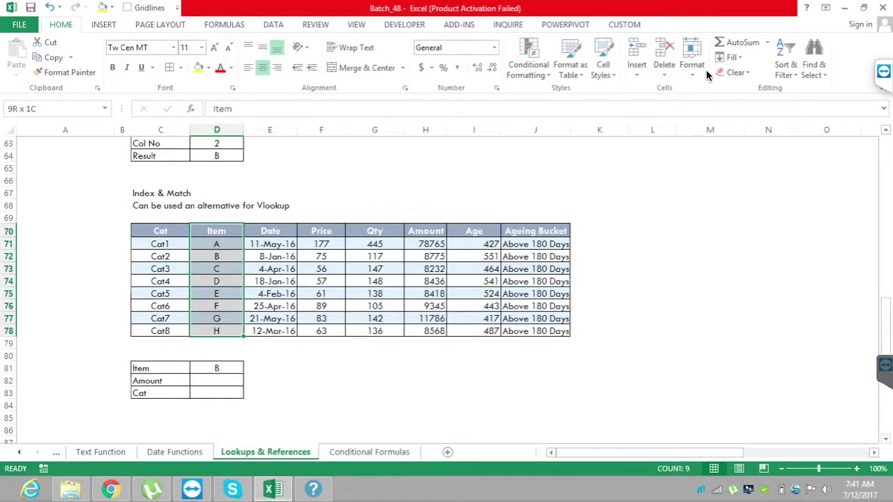
{"action": "key", "text": "shift+Right"}
{"action": "key", "text": "shift+Right"}
{"action": "key", "text": "shift+Right"}
{"action": "key", "text": "shift+Right"}
{"action": "key", "text": "shift+Left"}
{"action": "key", "text": "shift+Left"}
{"action": "key", "text": "shift+Left"}
{"action": "key", "text": "shift+Left"}
{"action": "key", "text": "shift+Left"}
{"action": "key", "text": "shift+Up"}
{"action": "key", "text": "shift+Down"}
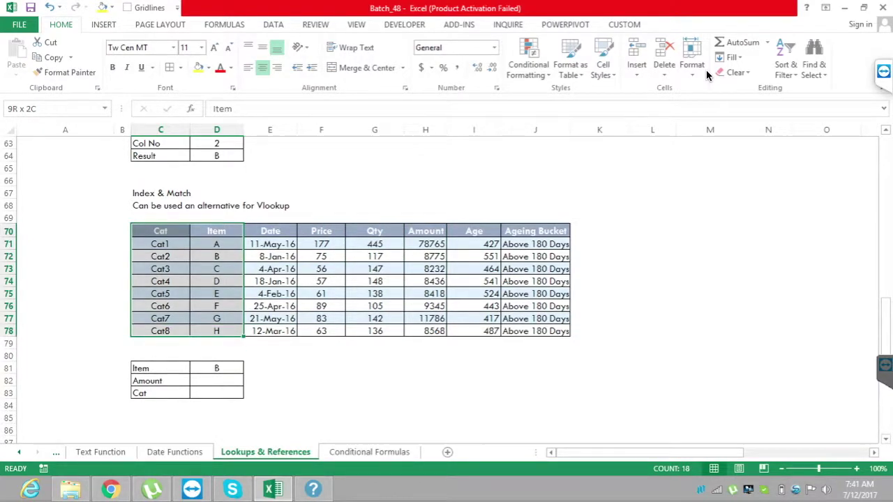
{"action": "key", "text": "ctrl+v"}
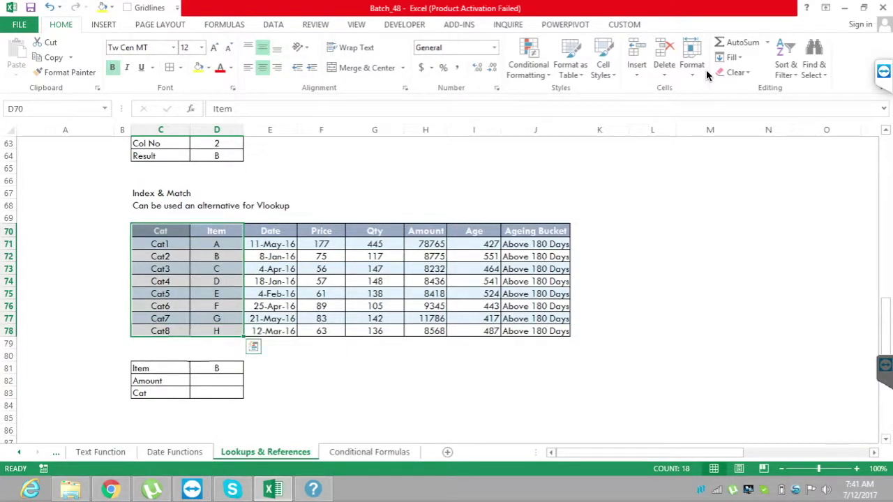
{"action": "key", "text": "ctrl+Down"}
{"action": "key", "text": "ctrl+Down"}
{"action": "key", "text": "Down"}
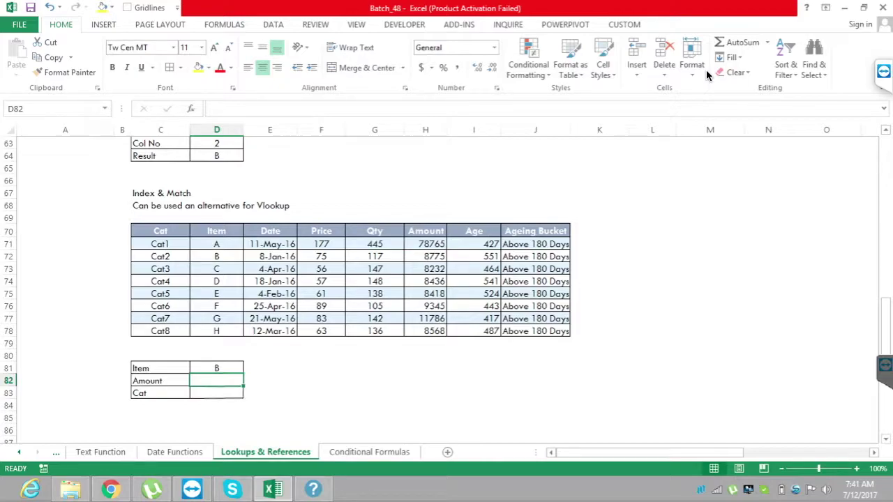
Highlight D70:H78 again from Item to Amount, then sweep the selection back over the Cat column for comparison
{"action": "key", "text": "ctrl+Up"}
{"action": "key", "text": "ctrl+Up"}
{"action": "key", "text": "ctrl+Up"}
{"action": "key", "text": "shift+Down"}
{"action": "key", "text": "shift+Down"}
{"action": "key", "text": "shift+Down"}
{"action": "key", "text": "shift+Down"}
{"action": "key", "text": "shift+Down"}
{"action": "key", "text": "shift+Down"}
{"action": "key", "text": "shift+Down"}
{"action": "key", "text": "shift+Down"}
{"action": "key", "text": "shift+Right"}
{"action": "key", "text": "shift+Right"}
{"action": "key", "text": "shift+Right"}
{"action": "key", "text": "shift+Right"}
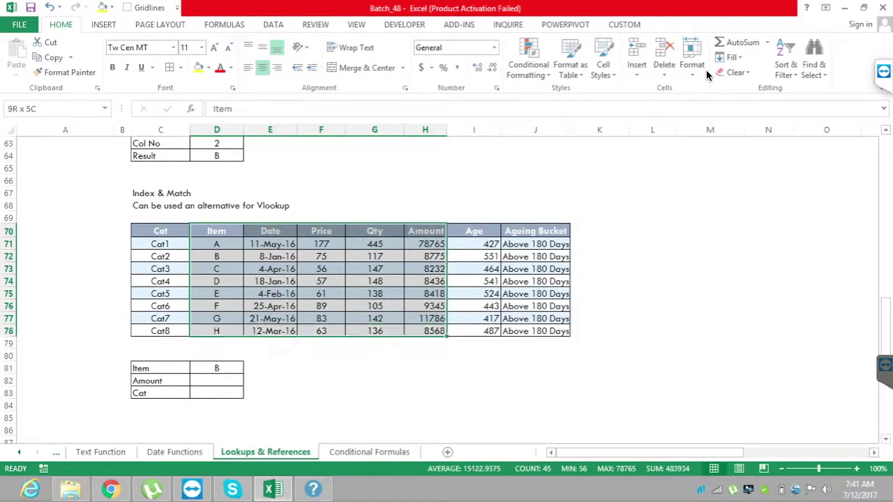
{"action": "key", "text": "shift+Left"}
{"action": "key", "text": "shift+Left"}
{"action": "key", "text": "shift+Left"}
{"action": "key", "text": "shift+Left"}
{"action": "key", "text": "shift+Left"}
{"action": "key", "text": "shift+Left"}
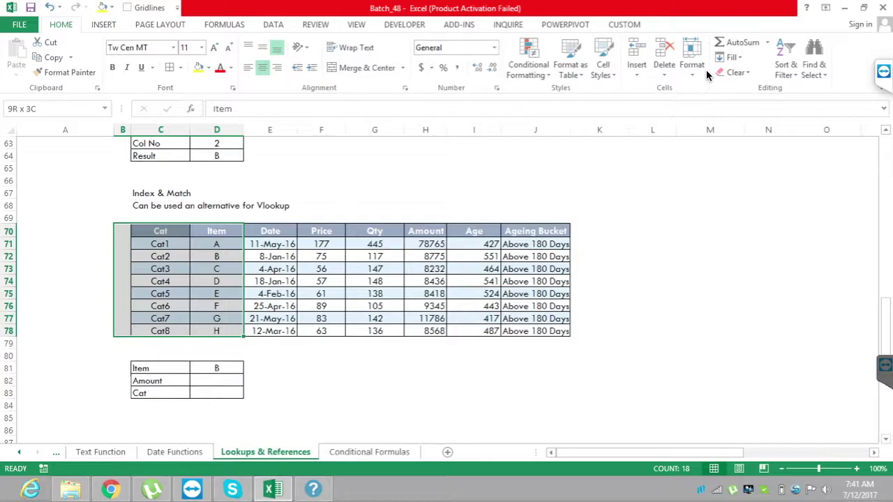
Start a VLOOKUP formula in the Amount cell D82 with D81 as the lookup value
{"action": "key", "text": "ctrl+v"}
{"action": "key", "text": "ctrl+Down"}
{"action": "key", "text": "ctrl+Down"}
{"action": "key", "text": "Down"}
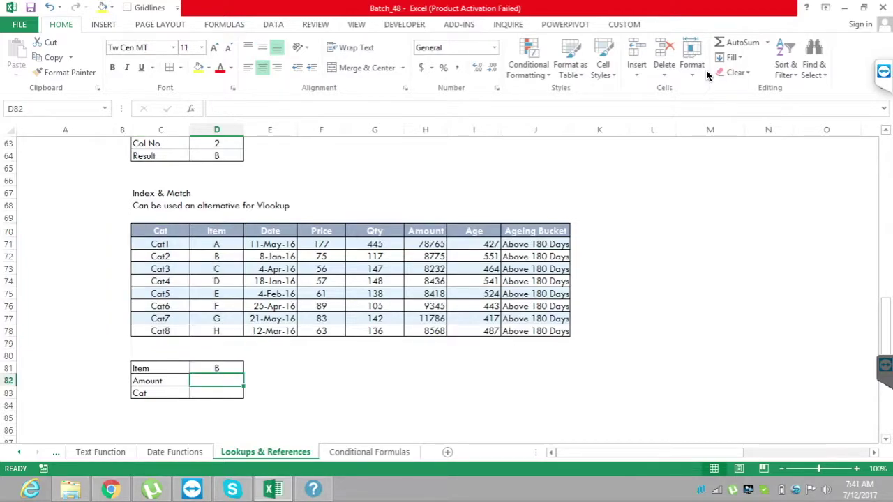
{"action": "type", "text": "=vl"}
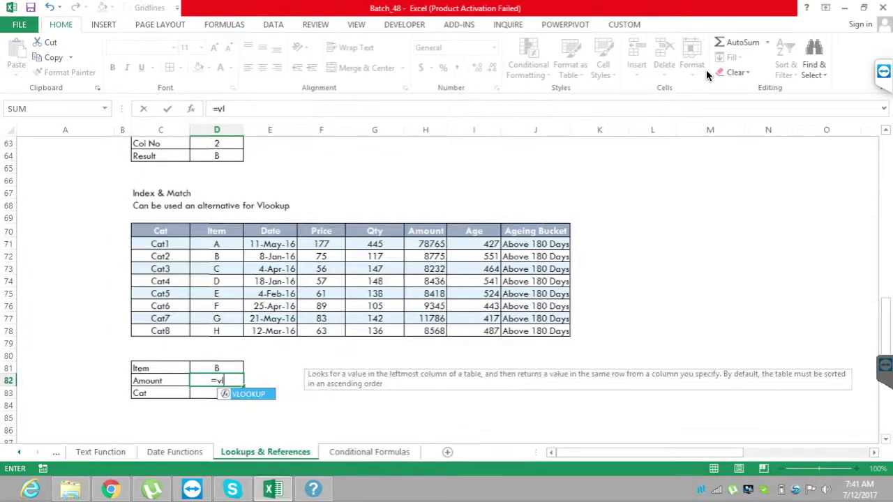
{"action": "key", "text": "Tab"}
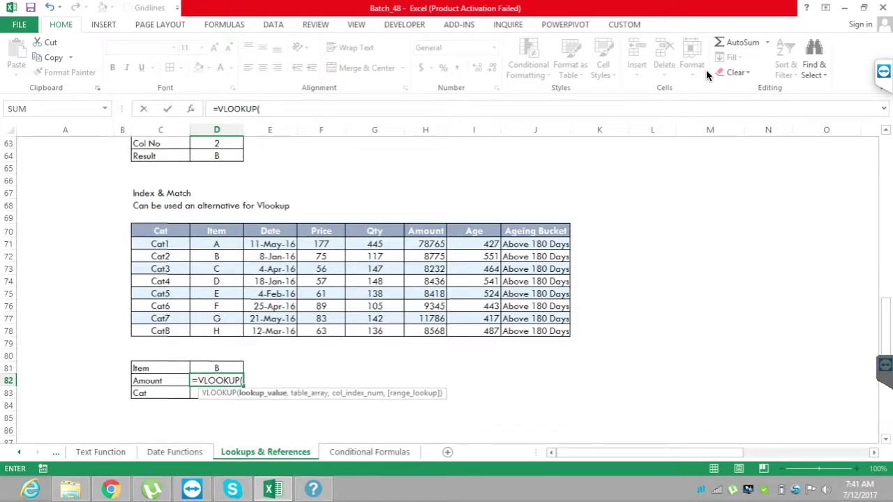
{"action": "key", "text": "Up"}
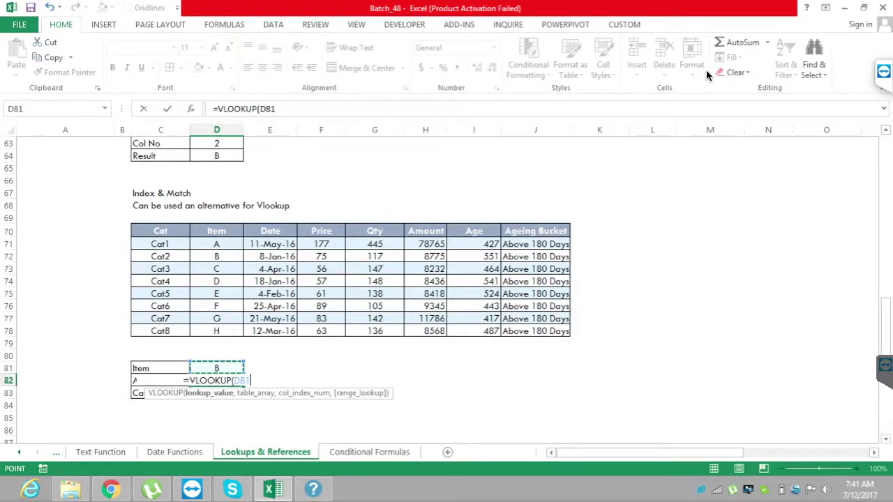
{"action": "type", "text": ","}
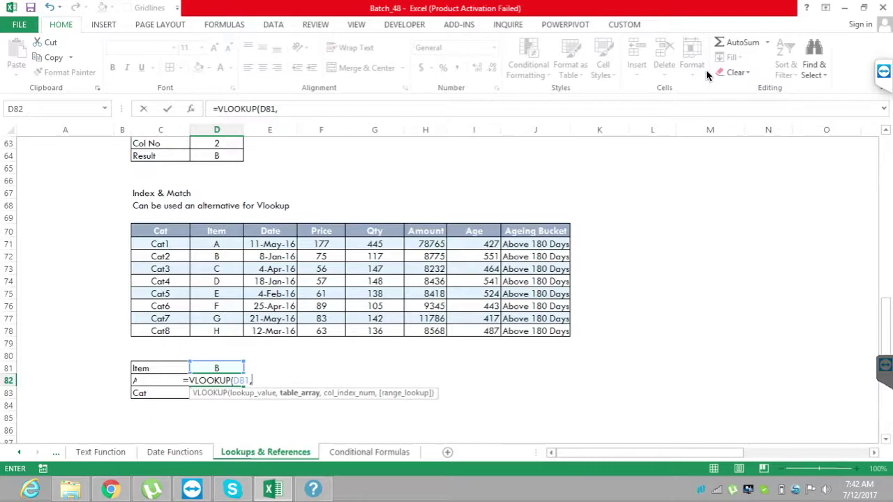
Reference the Item column D70:D78 as the VLOOKUP table array
{"action": "key", "text": "ctrl+Up"}
{"action": "key", "text": "ctrl+Up"}
{"action": "key", "text": "ctrl+Up"}
{"action": "key", "text": "shift+Down"}
{"action": "key", "text": "shift+Down"}
{"action": "key", "text": "shift+Down"}
{"action": "key", "text": "shift+Down"}
{"action": "key", "text": "shift+Down"}
{"action": "key", "text": "shift+Down"}
{"action": "key", "text": "shift+Down"}
{"action": "key", "text": "shift+Down"}
{"action": "key", "text": "shift+Down"}
{"action": "key", "text": "shift+Up"}
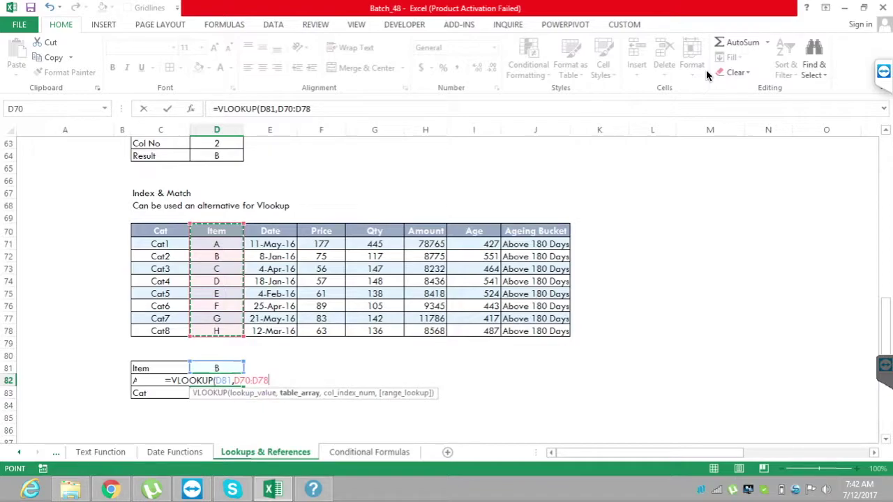
Widen the VLOOKUP table array across to Ageing Bucket, D70:J78, and narrow it back to Amount, D70:H78
{"action": "key", "text": "shift+Right"}
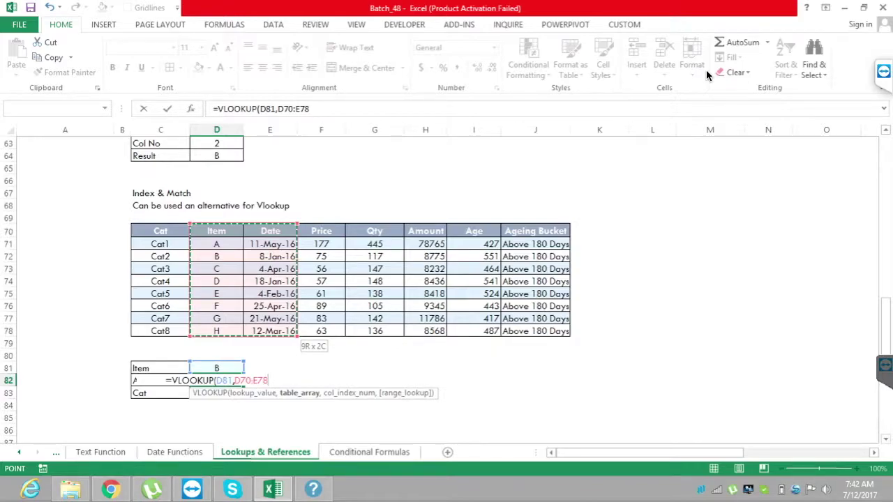
{"action": "key", "text": "shift+Right"}
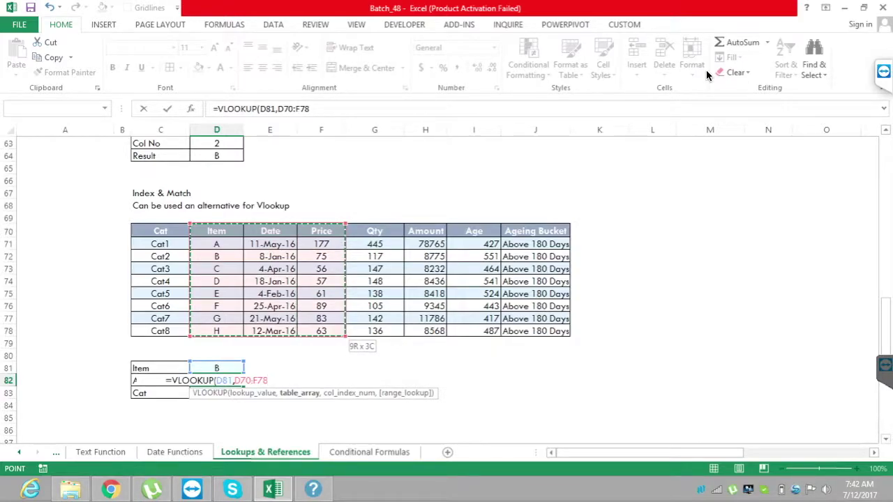
{"action": "key", "text": "shift+Right"}
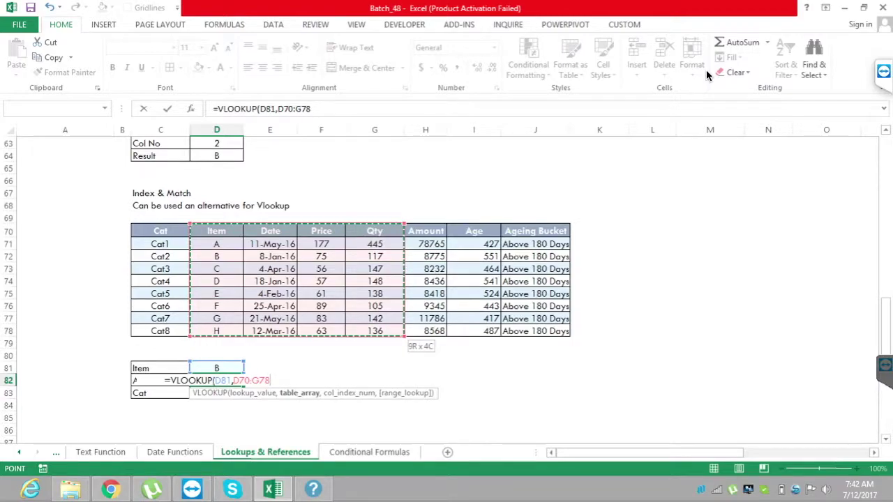
{"action": "key", "text": "shift+Right"}
{"action": "key", "text": "shift+Right"}
{"action": "key", "text": "shift+Right"}
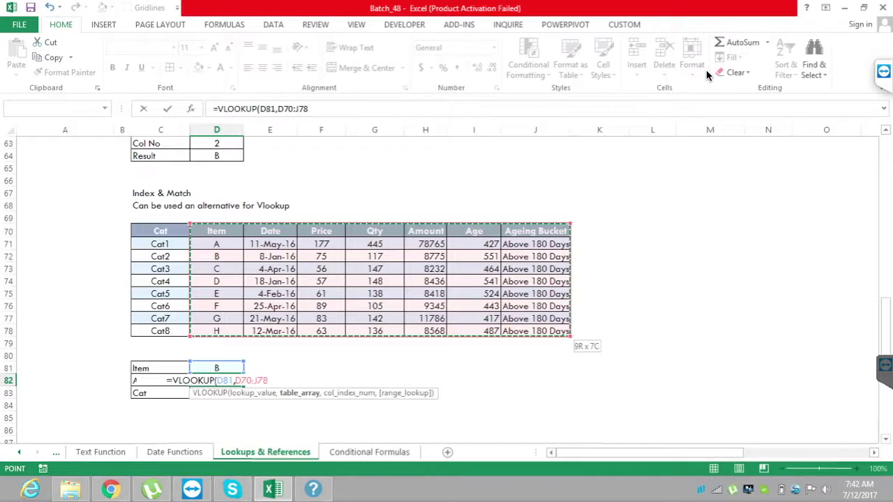
{"action": "key", "text": "shift+Left"}
{"action": "key", "text": "shift+Left"}
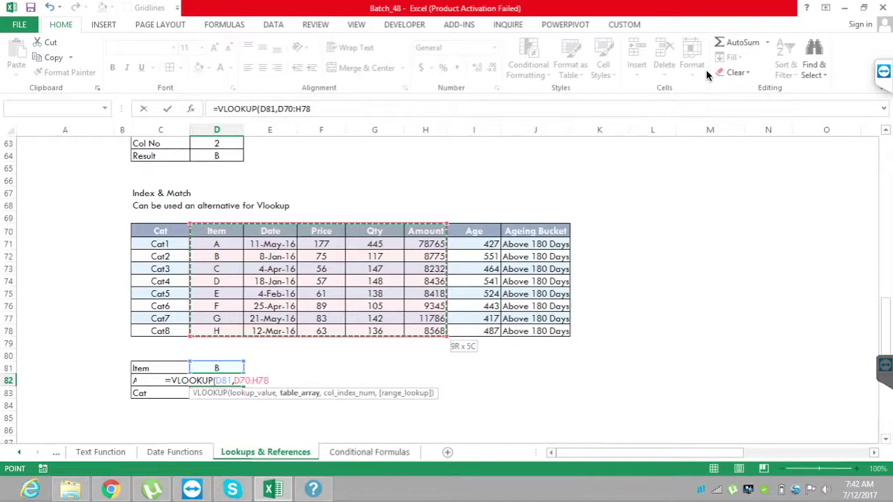
Try reversing the VLOOKUP table array over the Cat column as C70:D78, and discard the formula
{"action": "key", "text": "shift+Left"}
{"action": "key", "text": "shift+Left"}
{"action": "key", "text": "shift+Left"}
{"action": "key", "text": "shift+Left"}
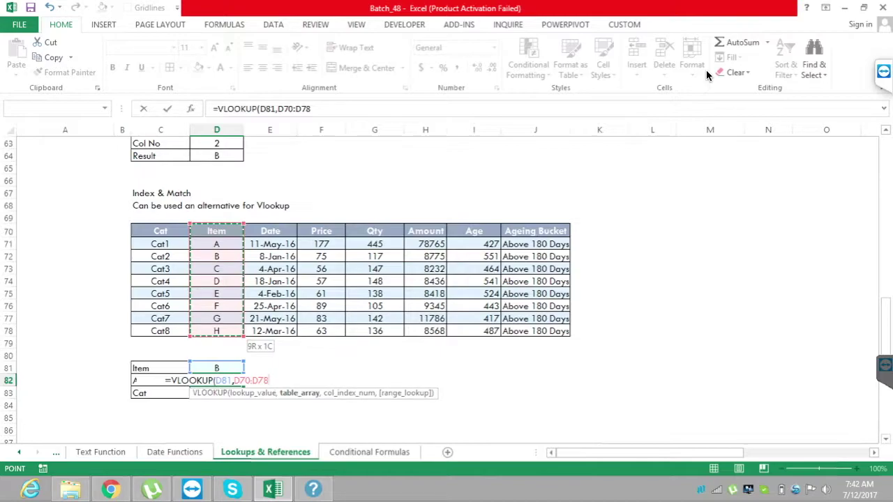
{"action": "key", "text": "shift+Left"}
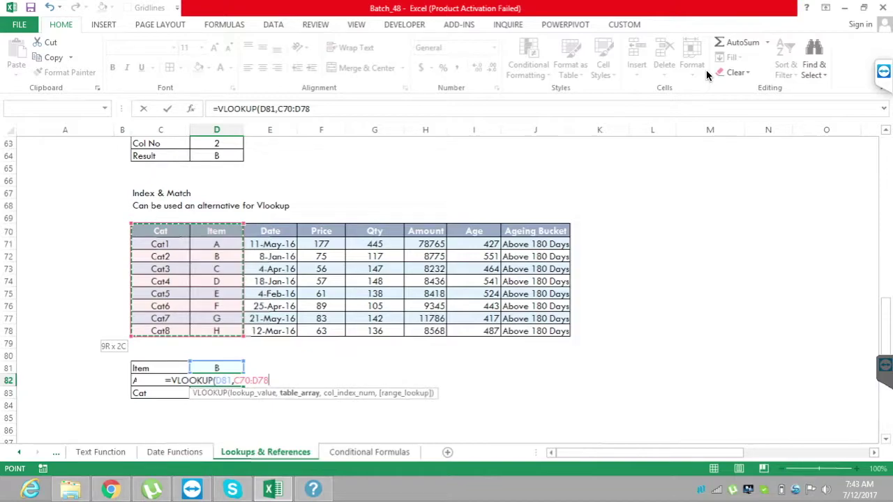
{"action": "key", "text": "Escape"}
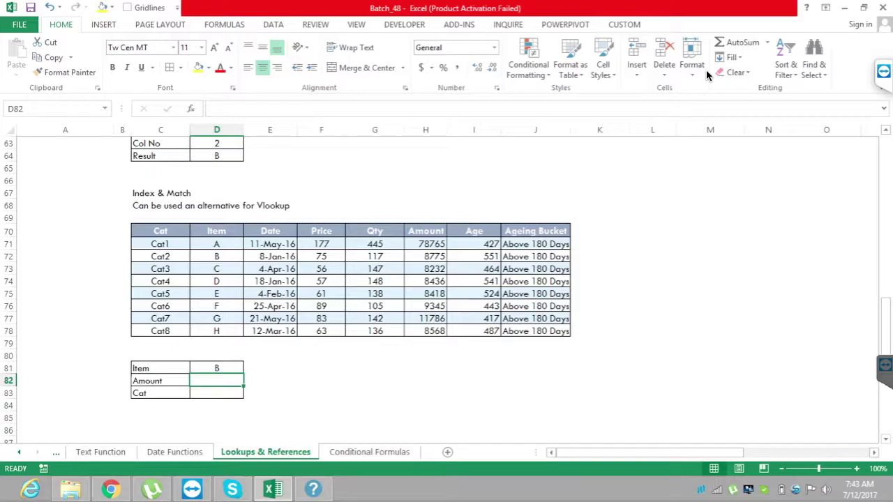
Start an INDEX formula in D82 with the whole table as the absolute array $C$70:$J$78
{"action": "type", "text": "=ind"}
{"action": "key", "text": "Tab"}
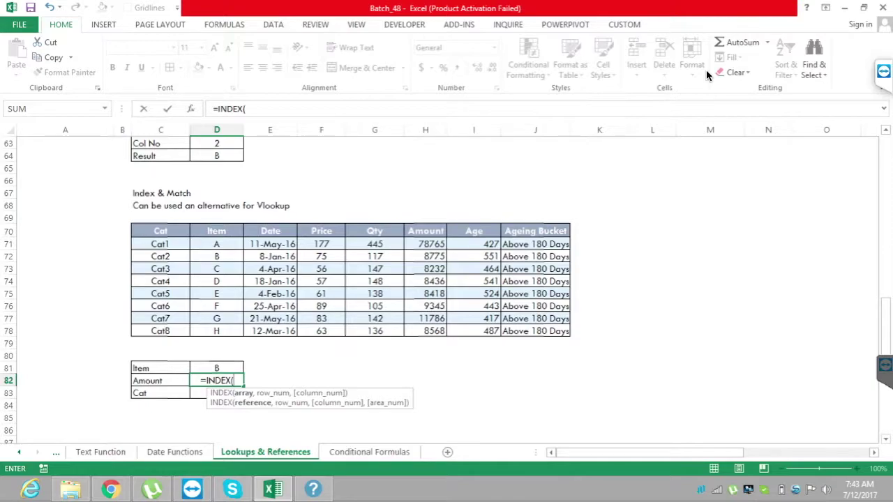
{"action": "left_click_drag", "start_coordinate": [161, 231], "coordinate": [282, 306]}
{"action": "left_click_drag", "start_coordinate": [346, 314], "coordinate": [552, 331]}
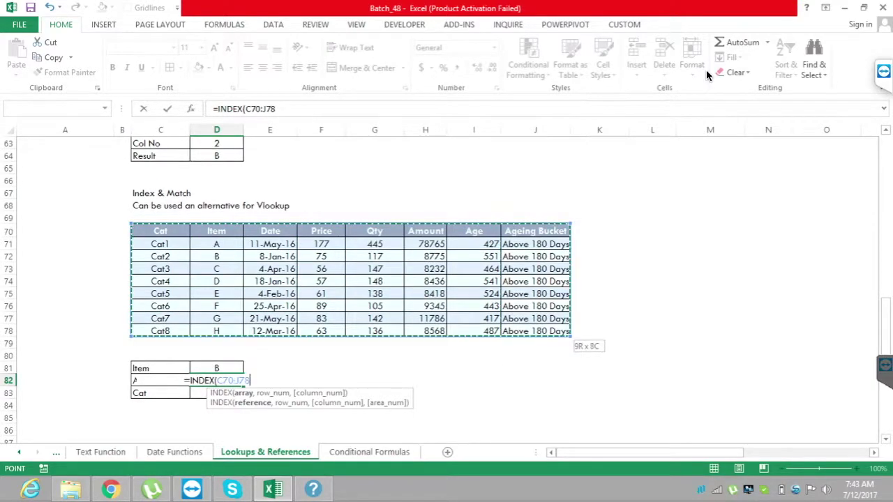
{"action": "key", "text": "F4"}
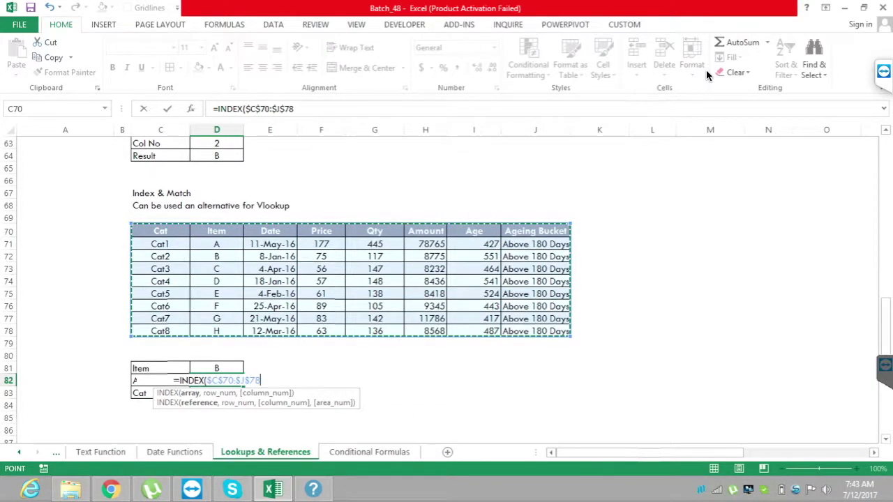
{"action": "type", "text": ","}
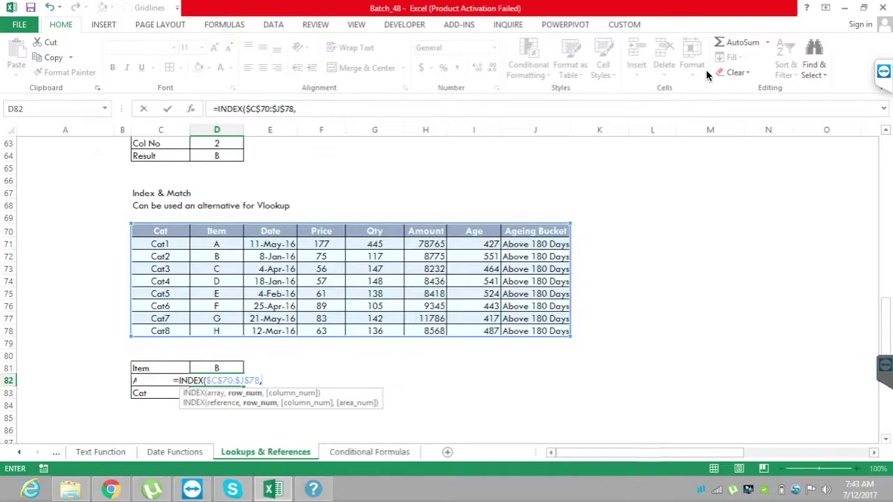
Supply the INDEX row number with MATCH(D81,D70:D78,0), finding the item by exact match
{"action": "type", "text": "mat"}
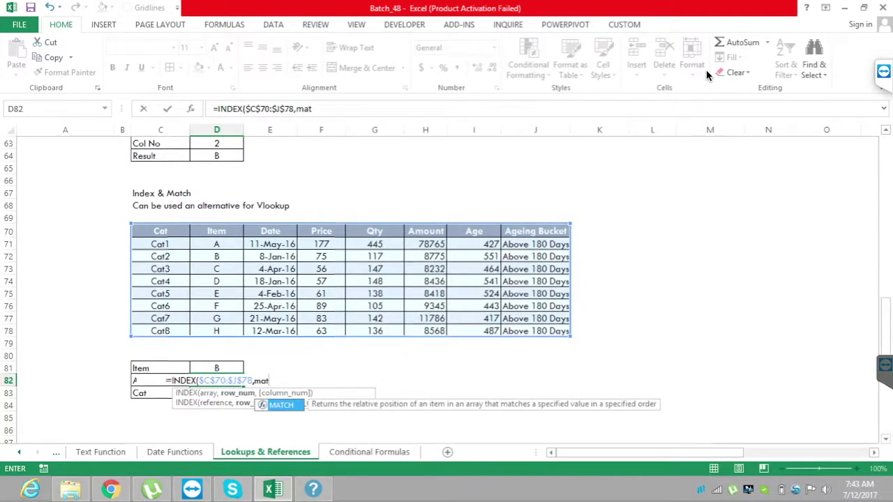
{"action": "key", "text": "Tab"}
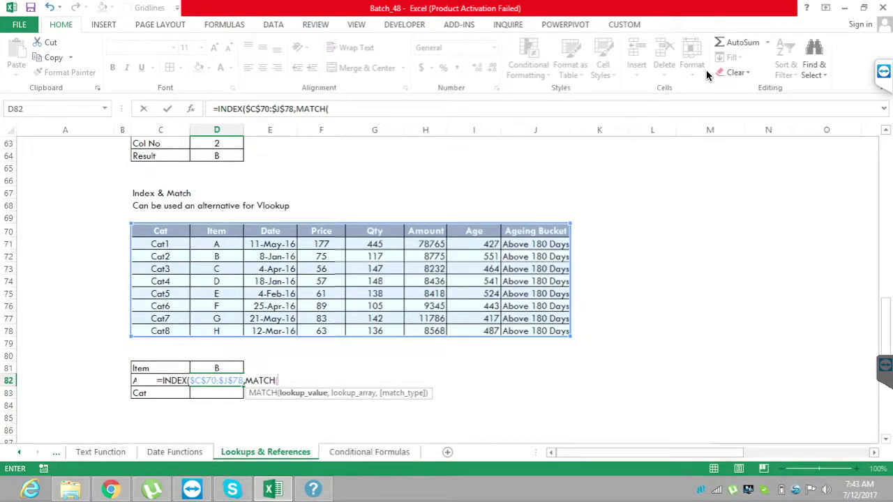
{"action": "key", "text": "Up"}
{"action": "type", "text": ","}
{"action": "key", "text": "Up"}
{"action": "key", "text": "ctrl+Up"}
{"action": "key", "text": "ctrl+Up"}
{"action": "key", "text": "ctrl+shift+Down"}
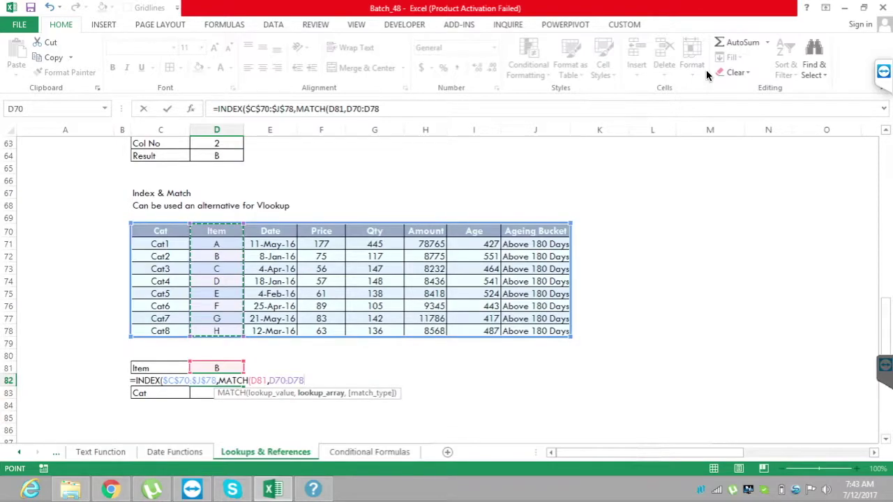
{"action": "type", "text": ","}
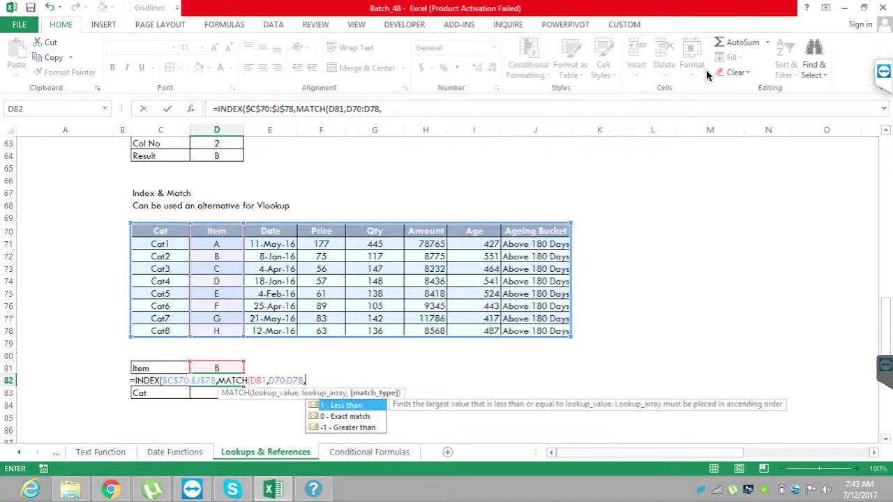
{"action": "key", "text": "Down"}
{"action": "key", "text": "Tab"}
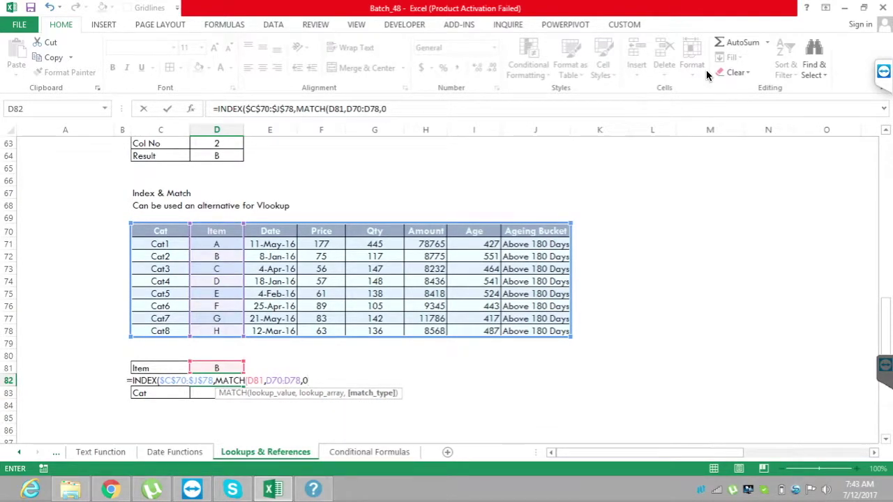
{"action": "type", "text": ")"}
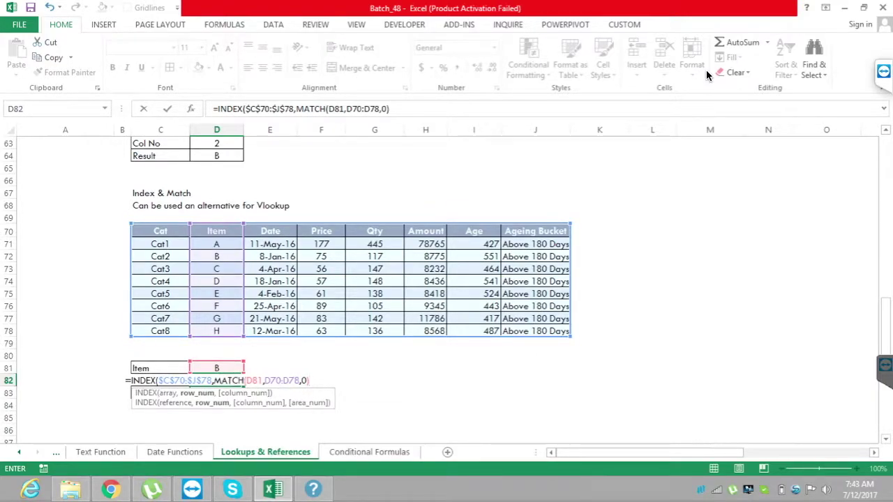
Complete the INDEX formula in D82 with column number 6 to return the Amount
{"action": "type", "text": ","}
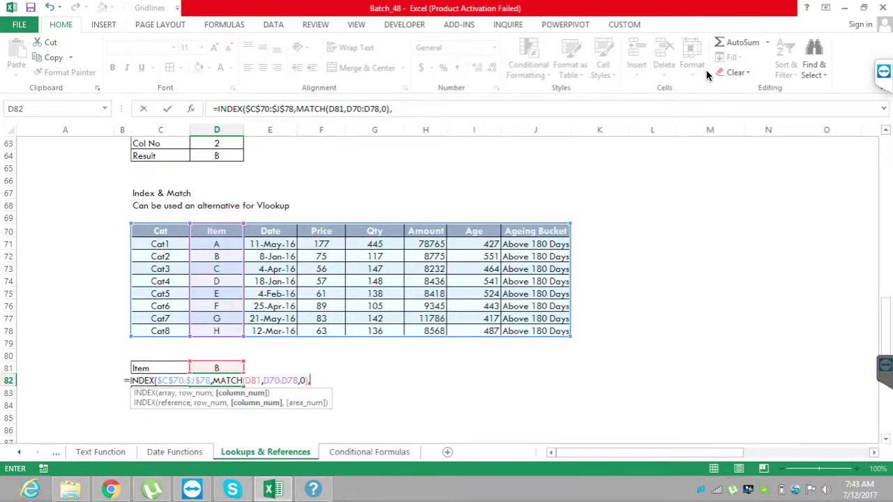
{"action": "type", "text": "1"}
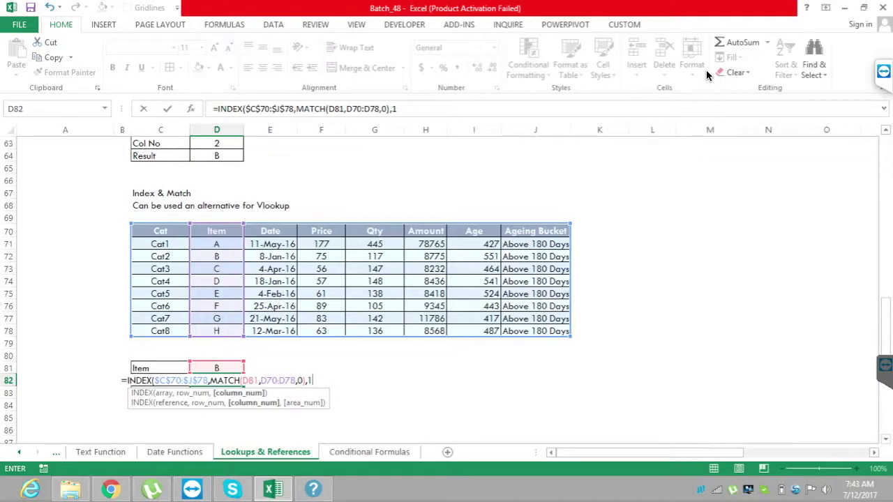
{"action": "key", "text": "BackSpace"}
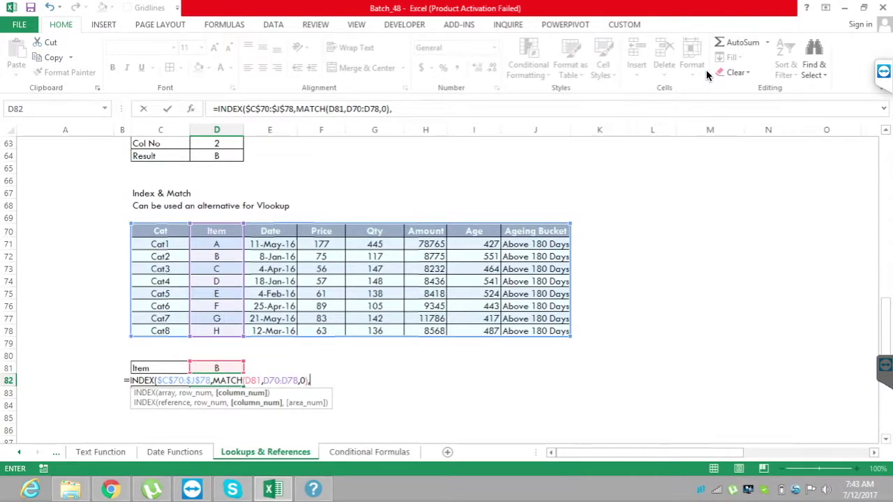
{"action": "type", "text": "6"}
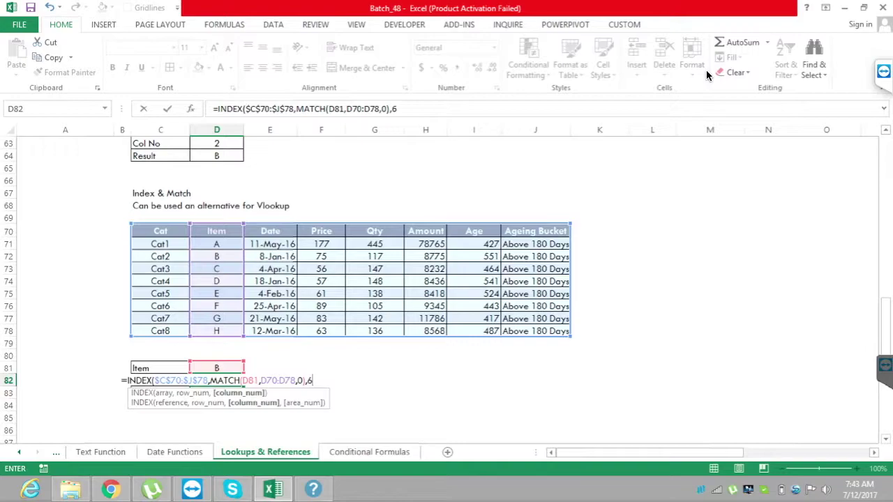
{"action": "type", "text": ")"}
{"action": "key", "text": "Return"}
{"action": "key", "text": "Up"}
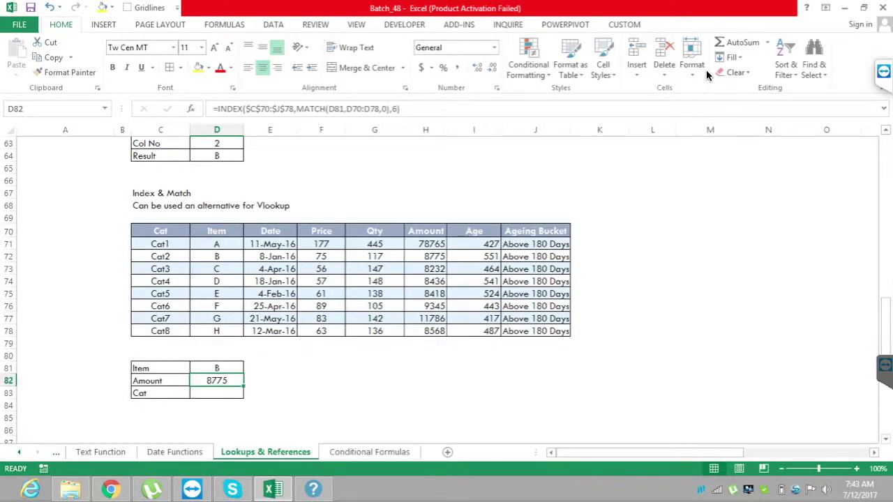
Start an INDEX formula in the Cat cell D83 with the table C70:J78 as its array
{"action": "key", "text": "Down"}
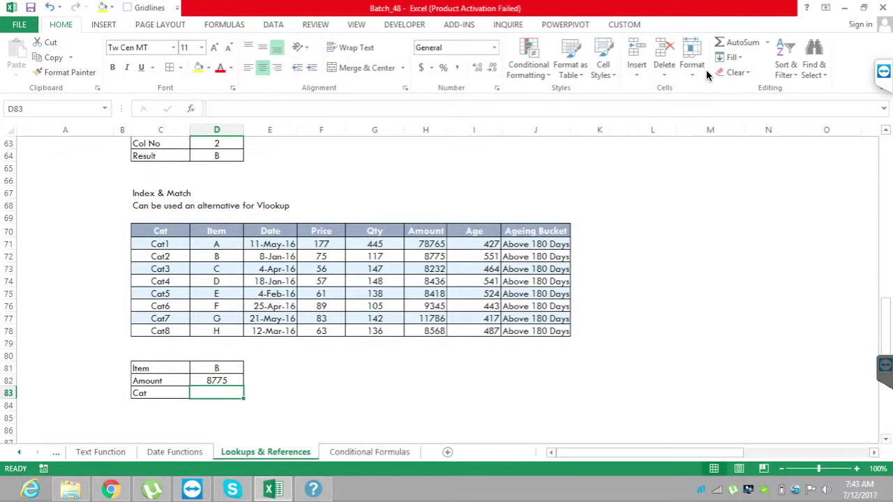
{"action": "type", "text": "="}
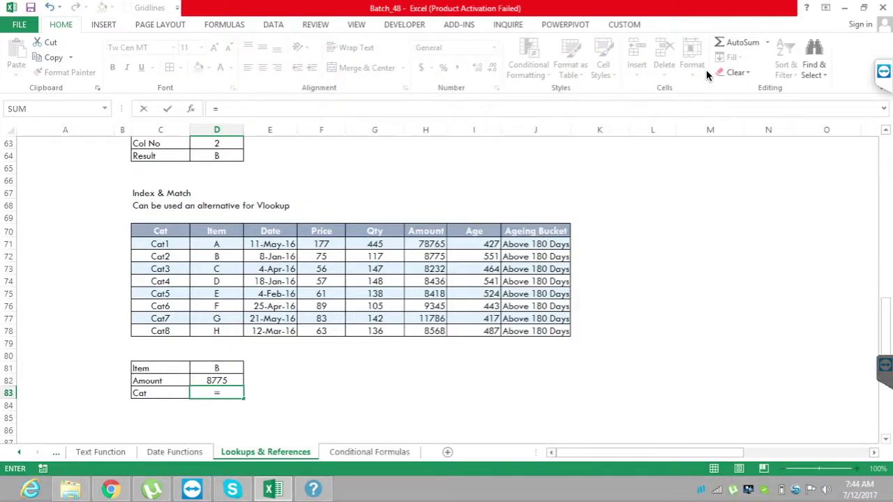
{"action": "type", "text": "ind"}
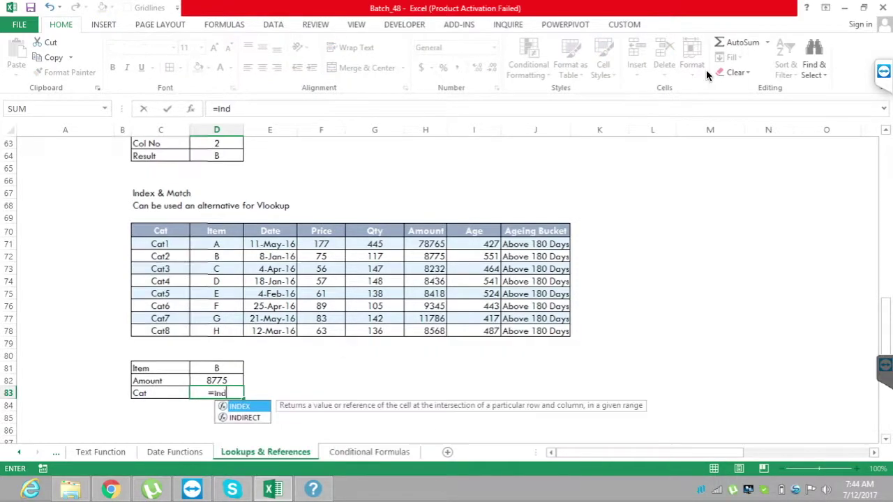
{"action": "key", "text": "Tab"}
{"action": "key", "text": "Up"}
{"action": "key", "text": "Up"}
{"action": "key", "text": "Up"}
{"action": "key", "text": "Up"}
{"action": "key", "text": "Up"}
{"action": "key", "text": "Up"}
{"action": "key", "text": "Up"}
{"action": "key", "text": "Up"}
{"action": "key", "text": "Up"}
{"action": "key", "text": "Up"}
{"action": "key", "text": "Up"}
{"action": "key", "text": "Up"}
{"action": "key", "text": "Up"}
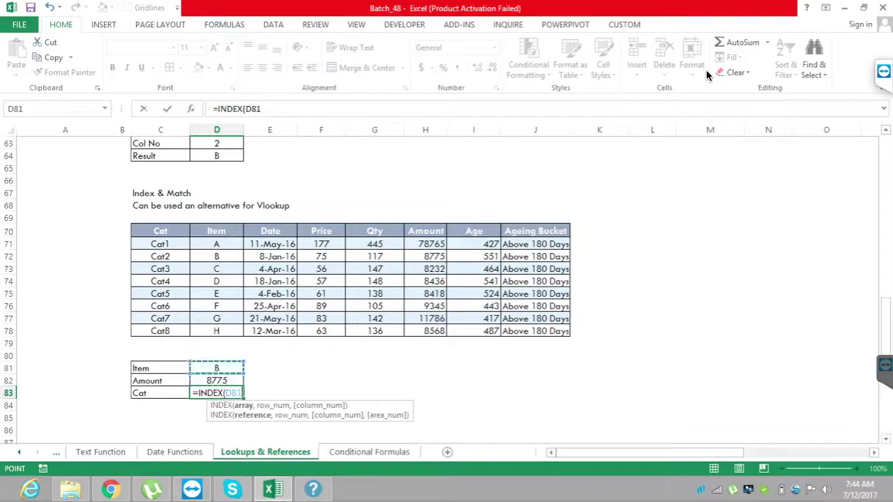
{"action": "key", "text": "Left"}
{"action": "key", "text": "ctrl+shift+Down"}
{"action": "key", "text": "ctrl+shift+Right"}
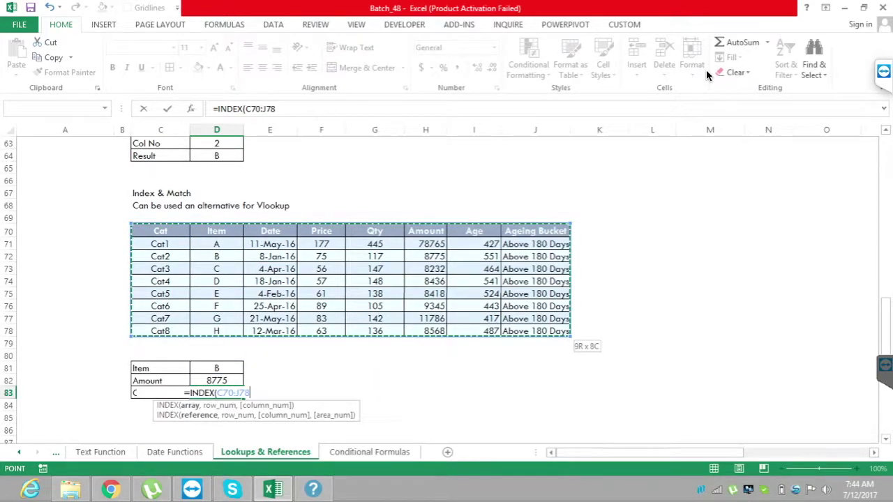
In D83, lock the INDEX array as $C$70:$J$78 and start a MATCH for the row number with lookup value $D$81
{"action": "key", "text": "F4"}
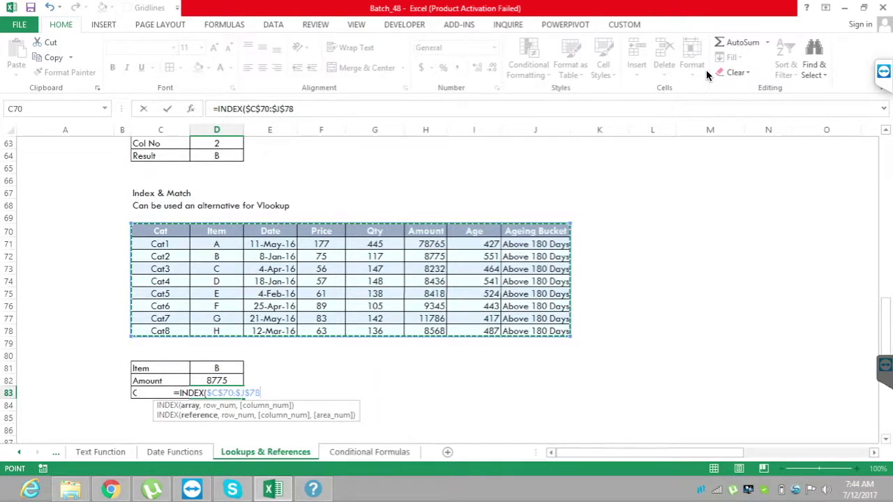
{"action": "type", "text": ","}
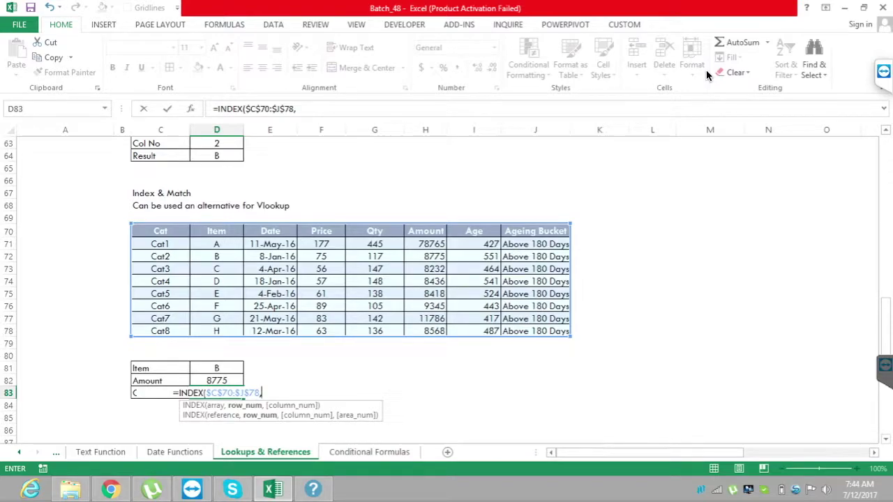
{"action": "type", "text": "MATCH("}
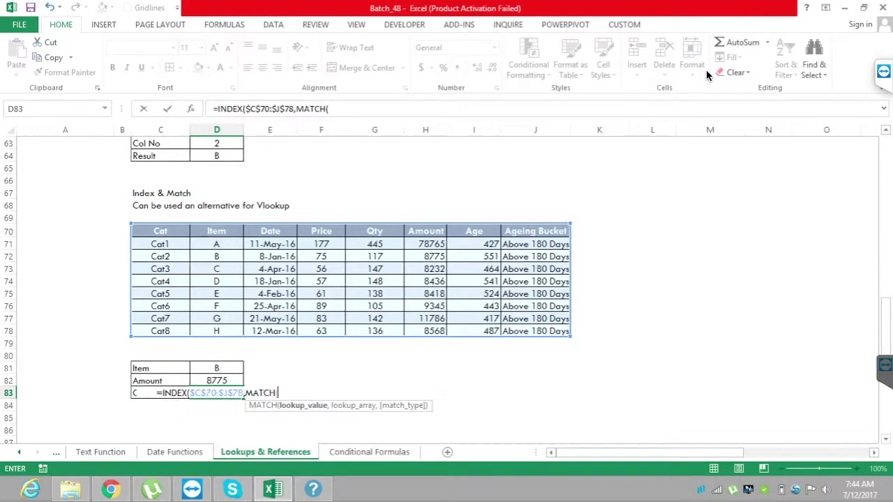
{"action": "key", "text": "Up"}
{"action": "key", "text": "Up"}
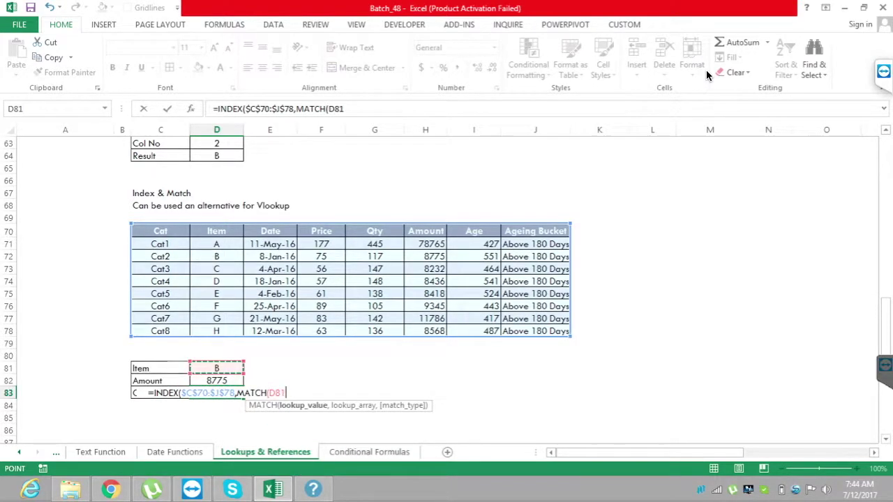
{"action": "key", "text": "F4"}
{"action": "type", "text": ","}
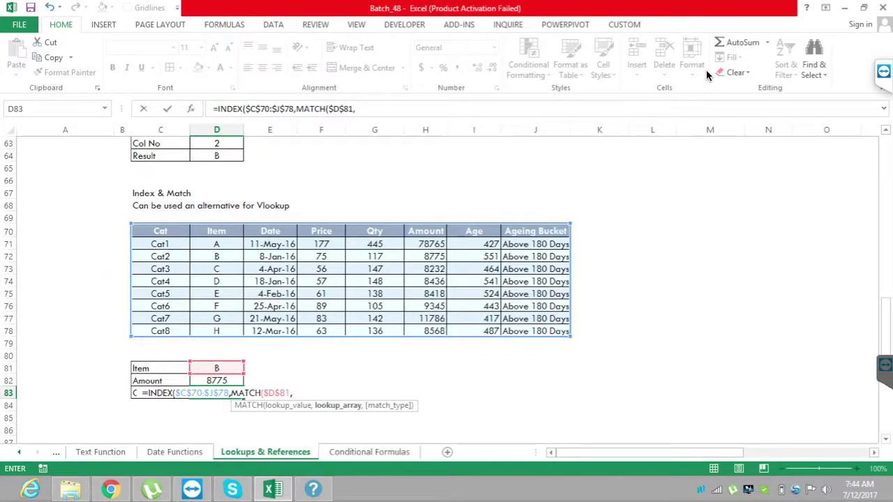
Set the MATCH lookup array to $D$70:$D$78 with match type 0 and close the MATCH function
{"action": "key", "text": "Up"}
{"action": "key", "text": "Up"}
{"action": "key", "text": "Up"}
{"action": "key", "text": "Up"}
{"action": "key", "text": "Up"}
{"action": "key", "text": "Up"}
{"action": "key", "text": "Up"}
{"action": "key", "text": "Up"}
{"action": "key", "text": "Up"}
{"action": "key", "text": "Up"}
{"action": "key", "text": "Up"}
{"action": "key", "text": "Up"}
{"action": "key", "text": "Up"}
{"action": "key", "text": "ctrl+shift+Down"}
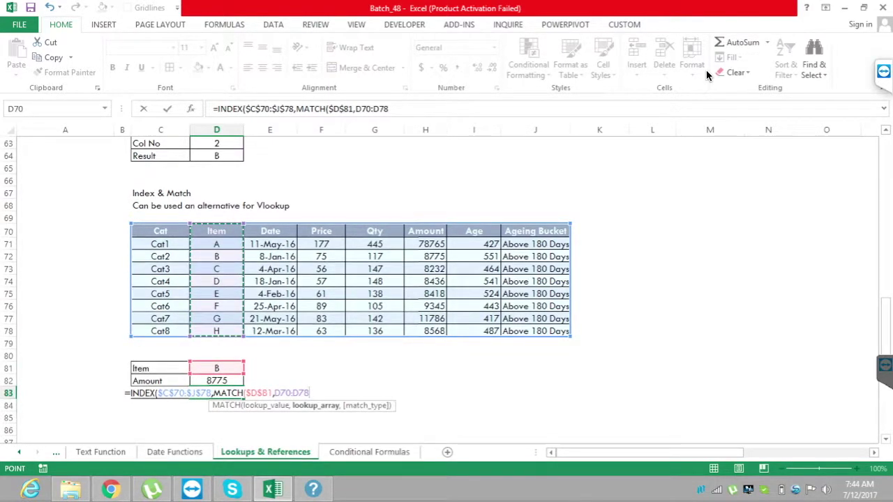
{"action": "key", "text": "F4"}
{"action": "type", "text": ","}
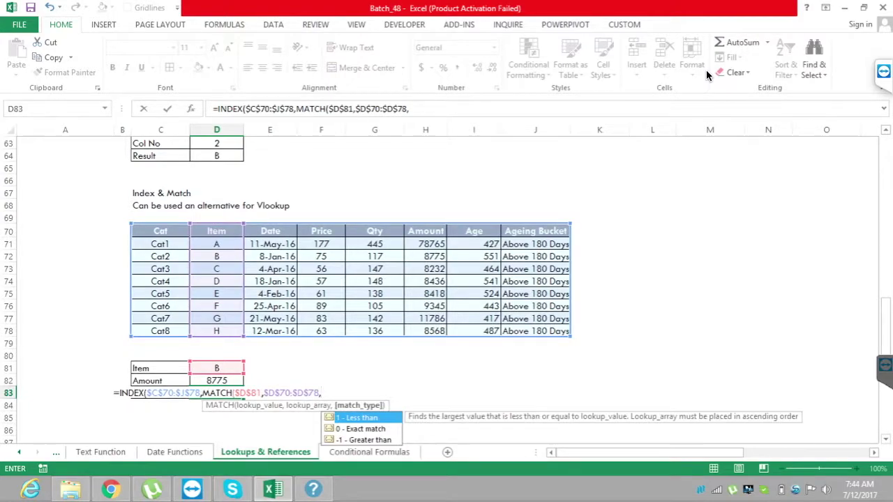
{"action": "type", "text": "0"}
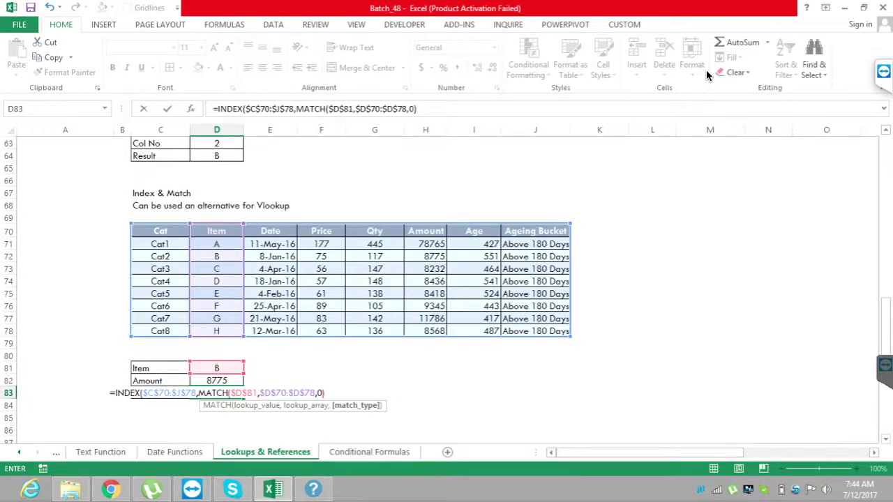
{"action": "type", "text": ")"}
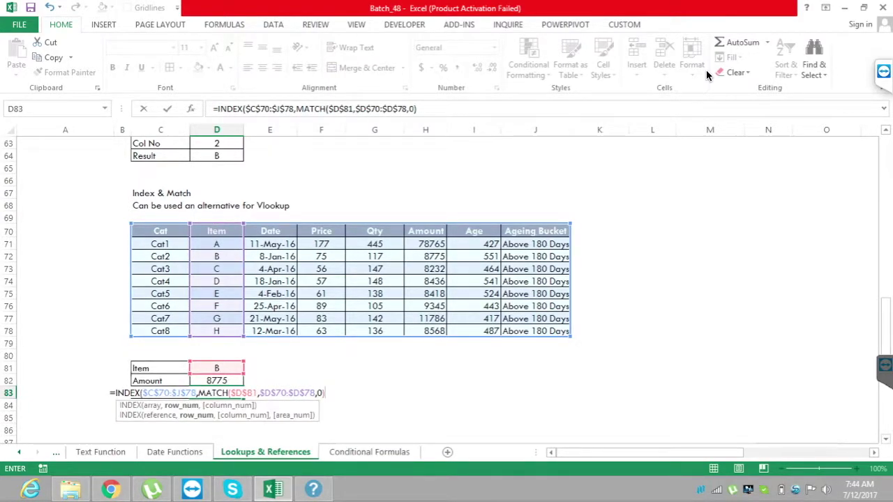
Complete the INDEX formula in D83 with column number 1
{"action": "type", "text": ","}
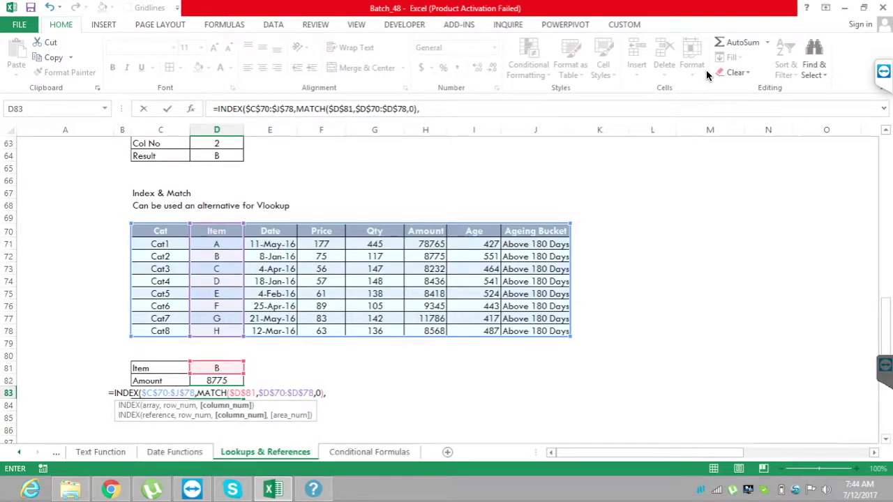
{"action": "type", "text": "1)"}
{"action": "key", "text": "Return"}
Compare the INDEX-MATCH formulas in D82 and D83, and select the Item and Cat headers of the table
{"action": "key", "text": "Up"}
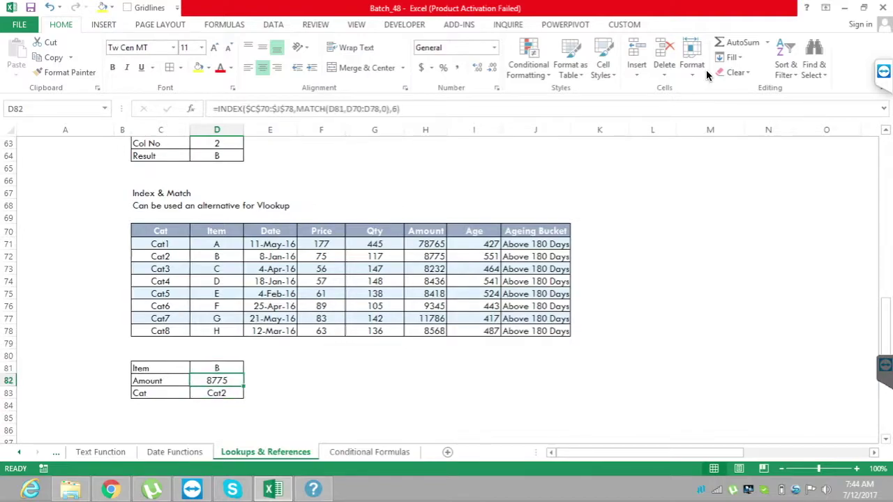
{"action": "key", "text": "Down"}
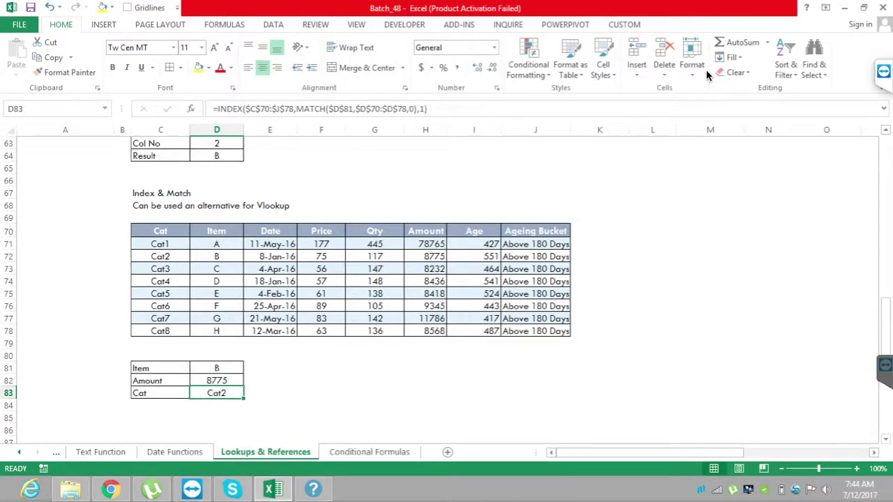
{"action": "key", "text": "Up"}
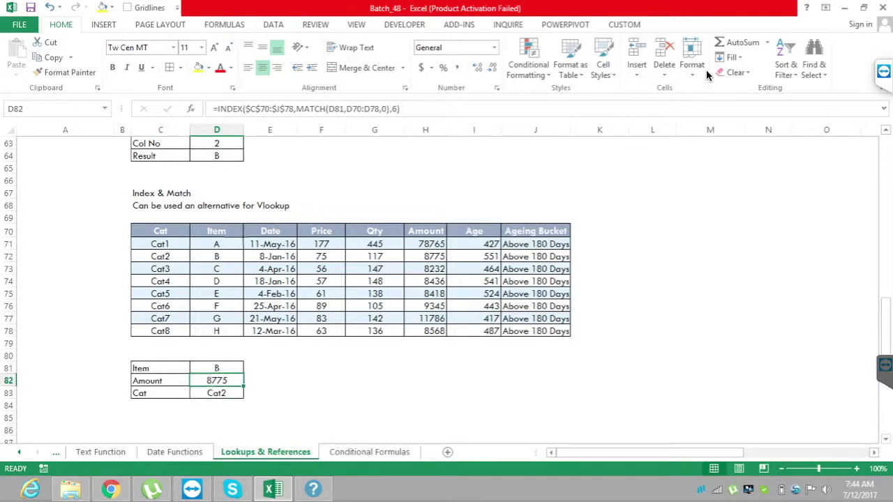
{"action": "key", "text": "Left"}
{"action": "left_click_drag", "start_coordinate": [216, 230], "coordinate": [161, 231]}
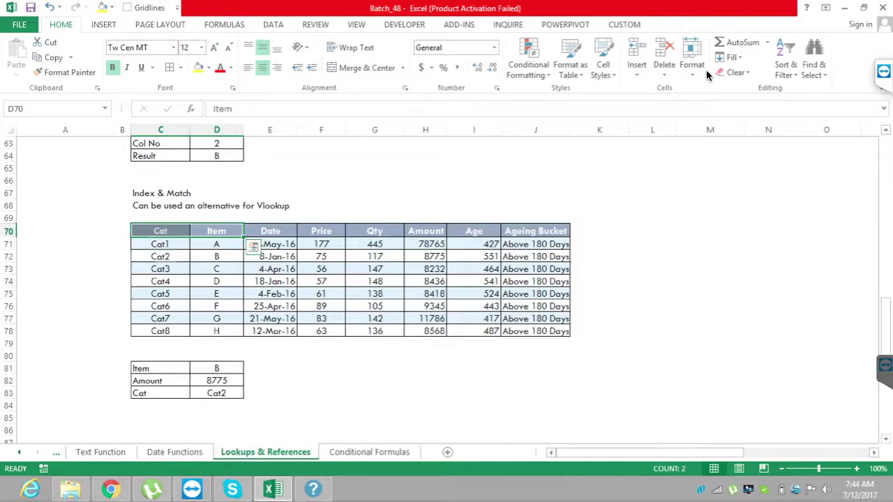
Try Cat2 as the lookup item in D81
{"action": "left_click", "coordinate": [216, 369]}
{"action": "type", "text": "Cat2"}
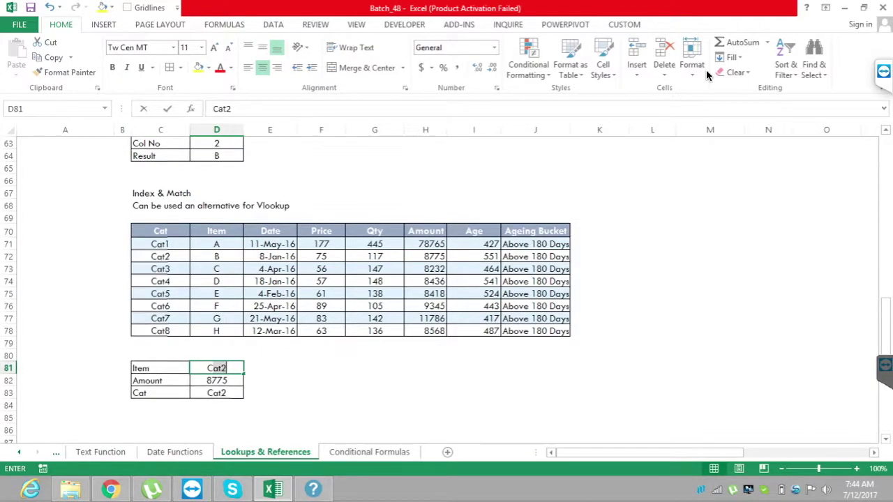
{"action": "key", "text": "Return"}
{"action": "key", "text": "Up"}
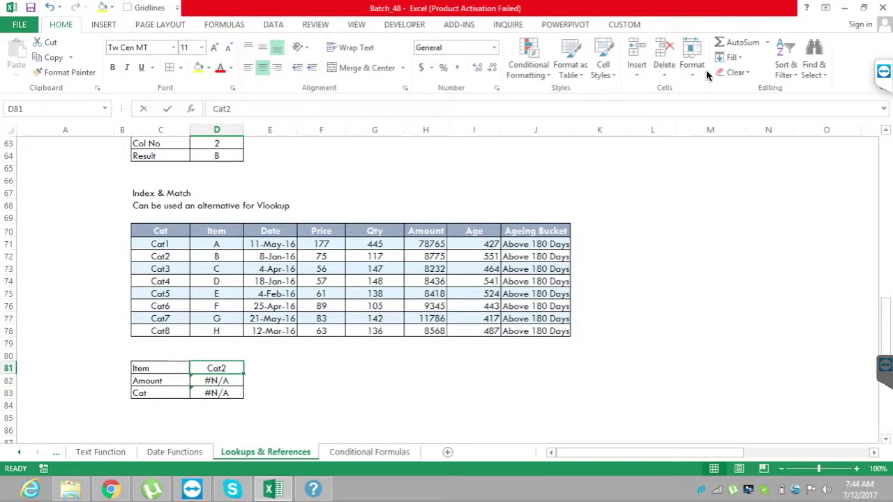
Test the lookup by setting the item in D81 to C and then to D
{"action": "type", "text": "C"}
{"action": "key", "text": "Return"}
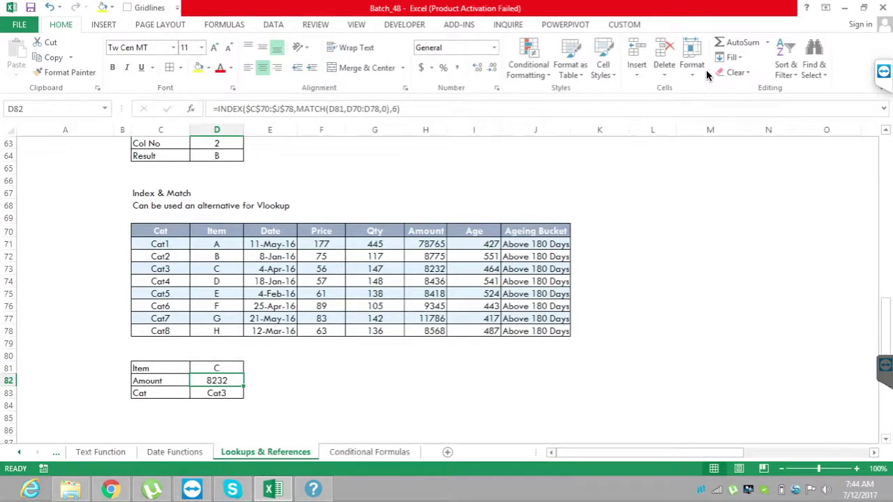
{"action": "key", "text": "Up"}
{"action": "type", "text": "D"}
{"action": "key", "text": "Return"}
Enter 1 as the Choose criteria in D90
{"action": "left_click_drag", "start_coordinate": [886, 328], "coordinate": [886, 392]}
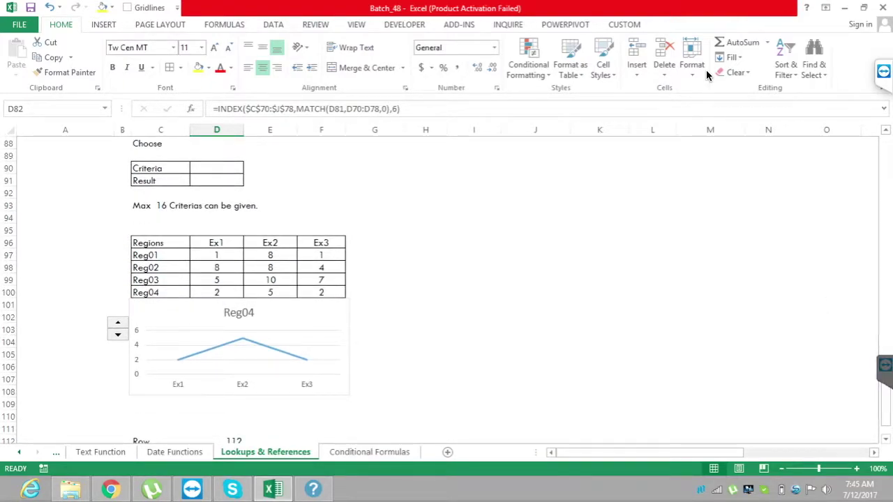
{"action": "left_click", "coordinate": [216, 168]}
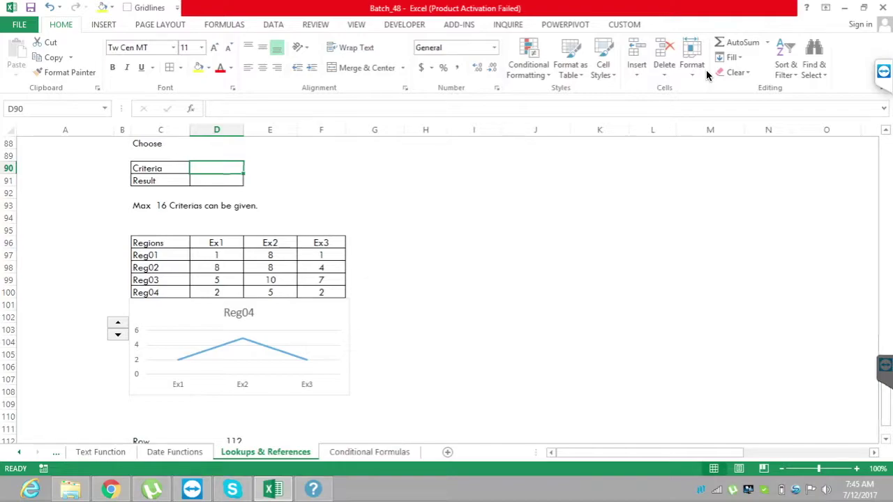
{"action": "type", "text": "1"}
{"action": "key", "text": "Return"}
Enter =CHOOSE(D90,"Platinum","Gold","Silver") as the Choose result in D91
{"action": "type", "text": "=cho"}
{"action": "key", "text": "Tab"}
{"action": "key", "text": "Up"}
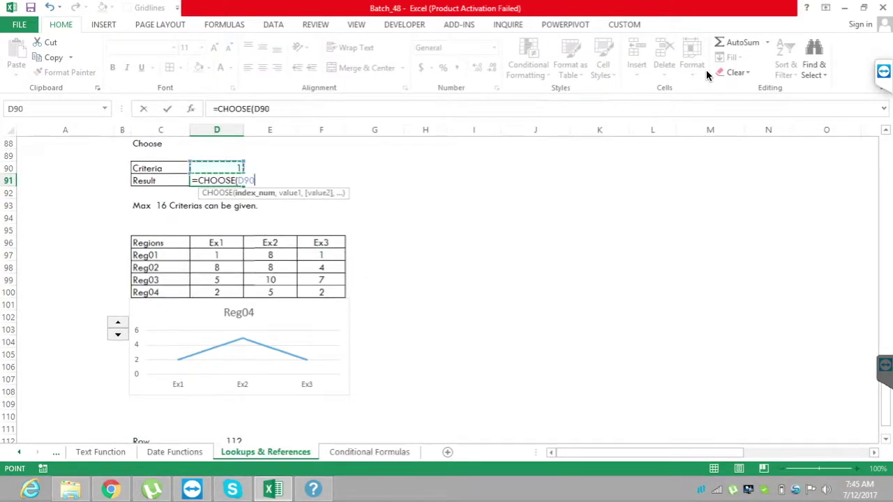
{"action": "type", "text": ",\""}
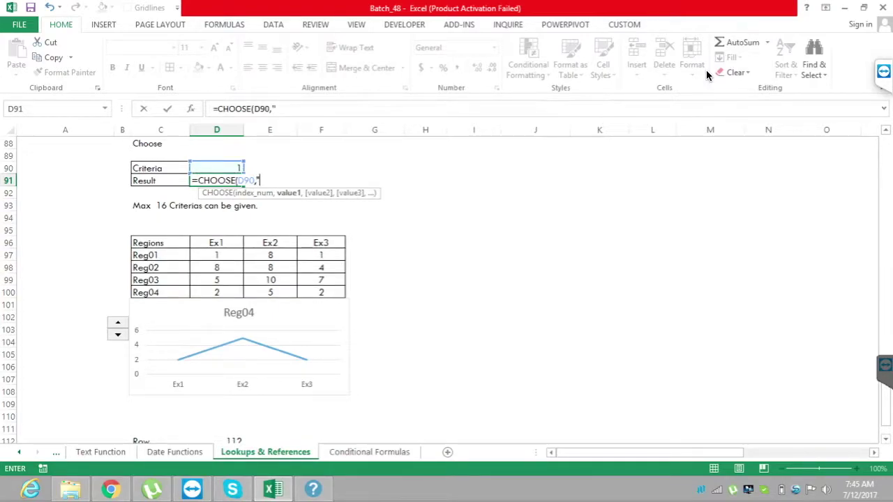
{"action": "type", "text": "Platinum"}
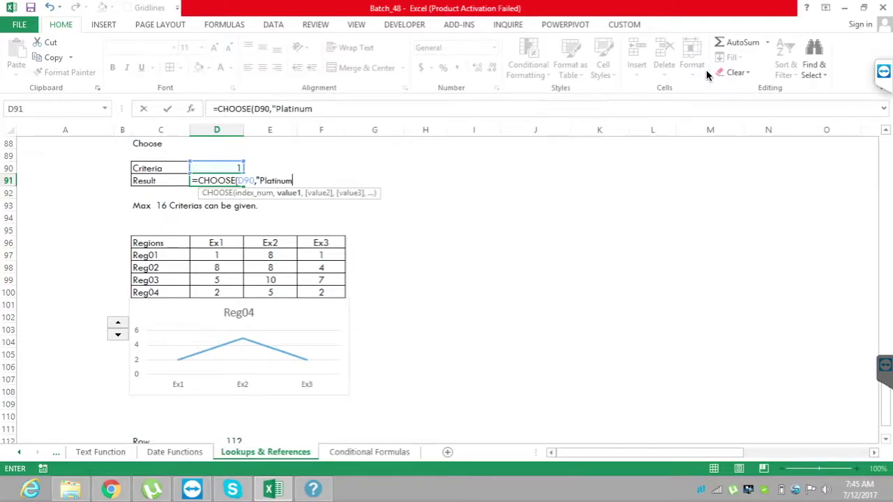
{"action": "type", "text": "\",\"Gold\",S"}
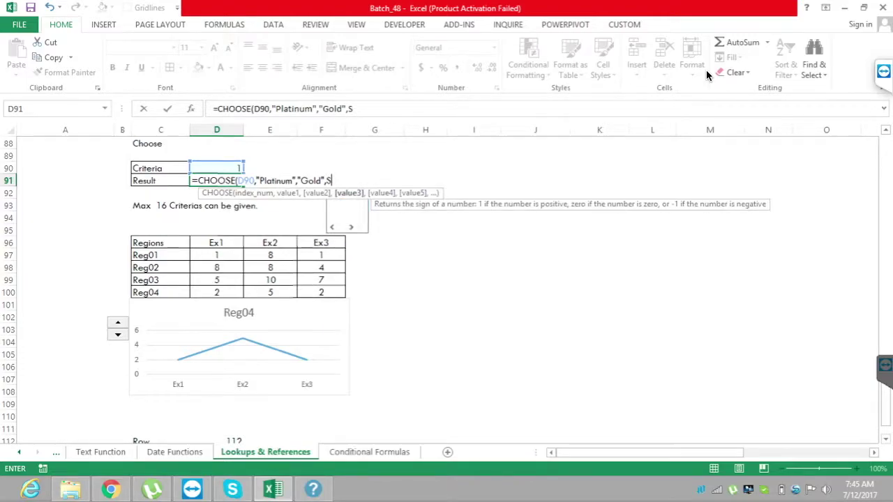
{"action": "key", "text": "Escape"}
{"action": "key", "text": "BackSpace"}
{"action": "type", "text": "\"Silver\")"}
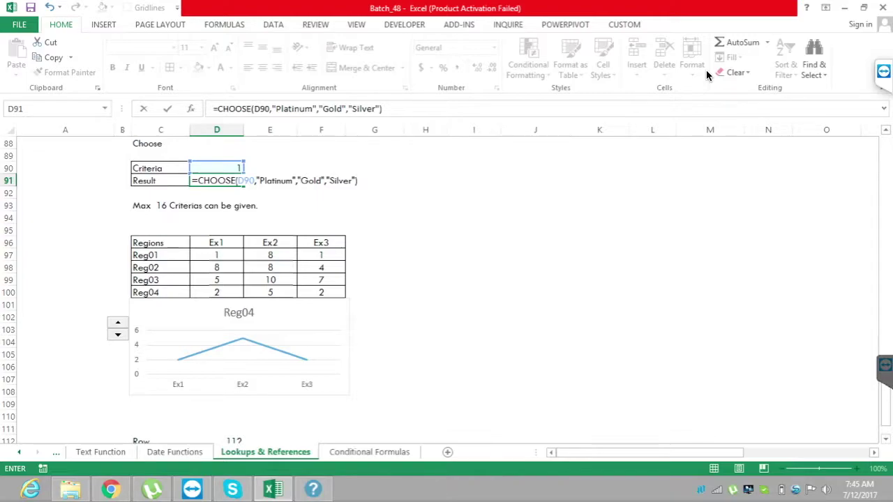
{"action": "key", "text": "Up"}
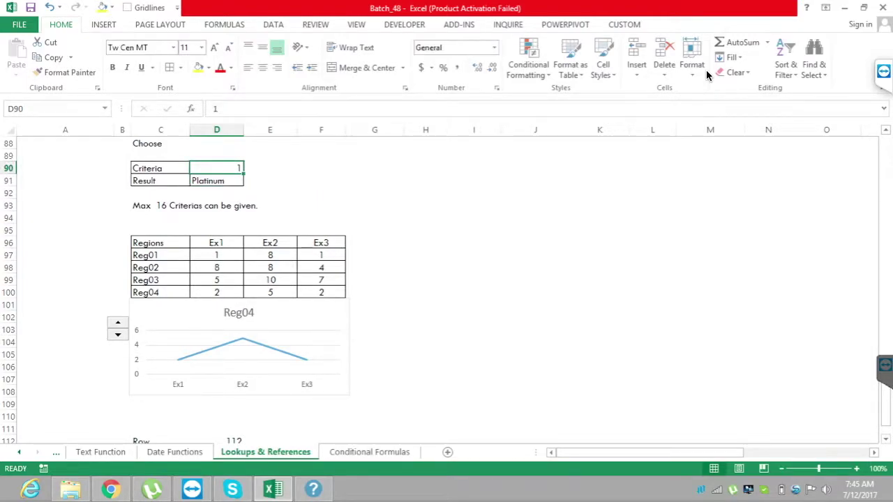
Test the CHOOSE formula by setting the criteria in D90 to 2 and then to 3
{"action": "type", "text": "2"}
{"action": "key", "text": "Return"}
{"action": "key", "text": "Up"}
{"action": "type", "text": "3"}
{"action": "key", "text": "Return"}
{"action": "key", "text": "Up"}
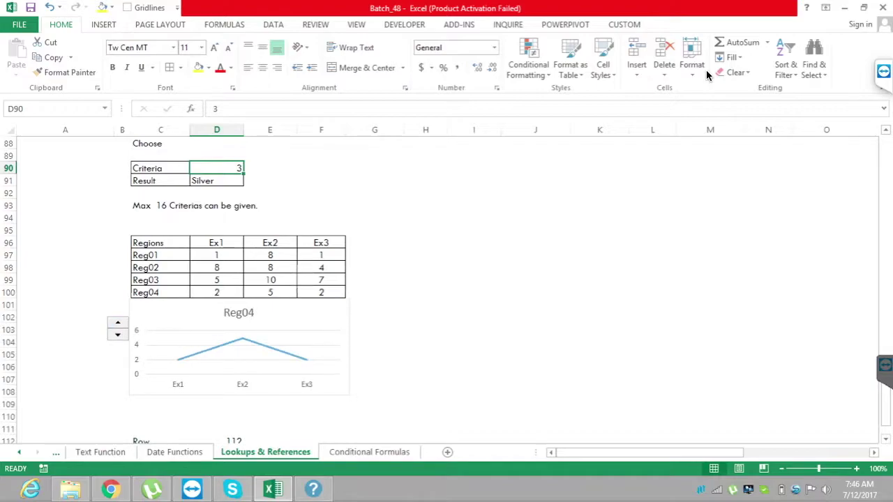
Examine the regions table with its chart and the existing ROW formula in D112
{"action": "left_click_drag", "start_coordinate": [886, 411], "coordinate": [886, 414]}
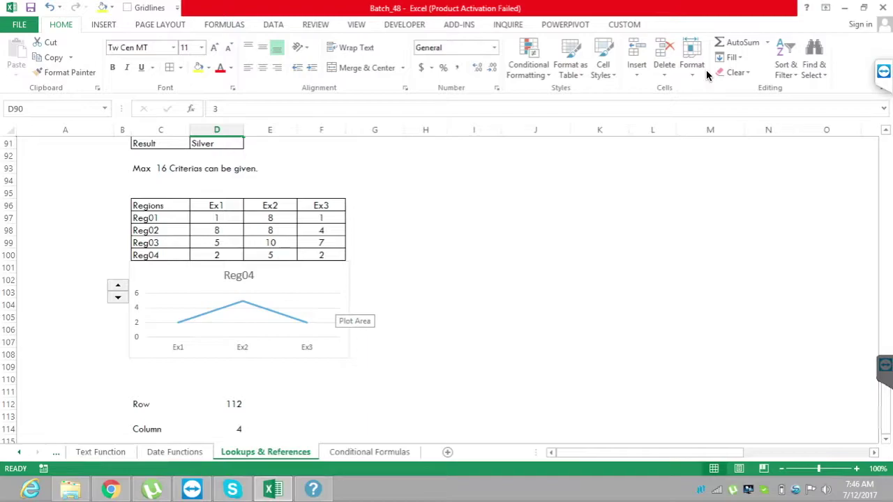
{"action": "left_click", "coordinate": [886, 439]}
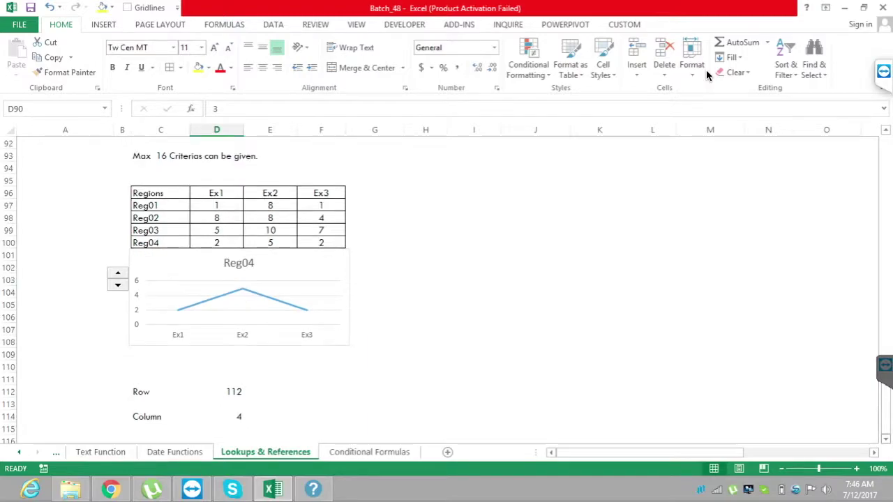
{"action": "left_click", "coordinate": [886, 439]}
{"action": "left_click", "coordinate": [886, 440]}
{"action": "left_click", "coordinate": [886, 439]}
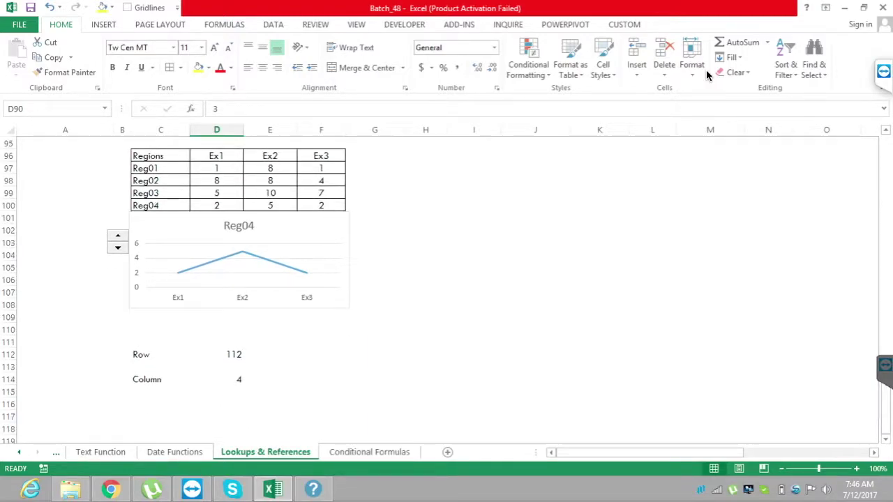
{"action": "left_click", "coordinate": [216, 354]}
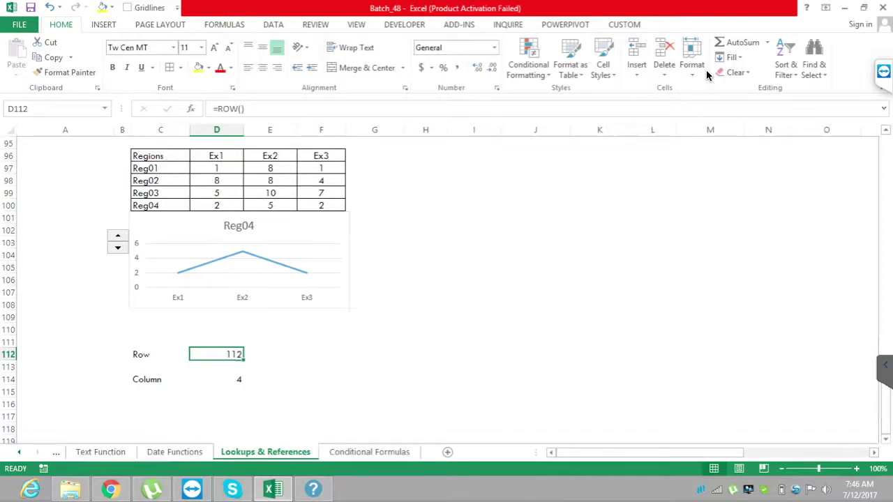
{"action": "left_click_drag", "start_coordinate": [886, 410], "coordinate": [886, 398]}
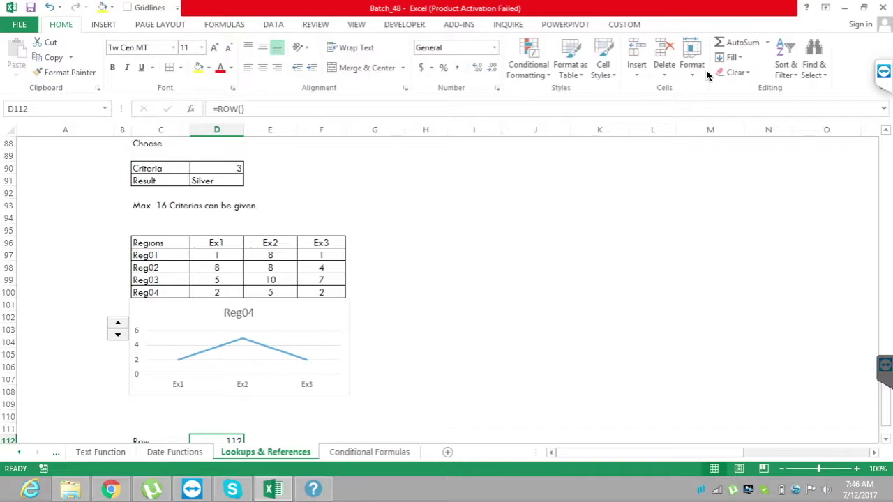
Clear the existing Row and Column example formulas in D112:D114
{"action": "scroll", "coordinate": [707, 75], "scroll_direction": "down", "scroll_amount": 1}
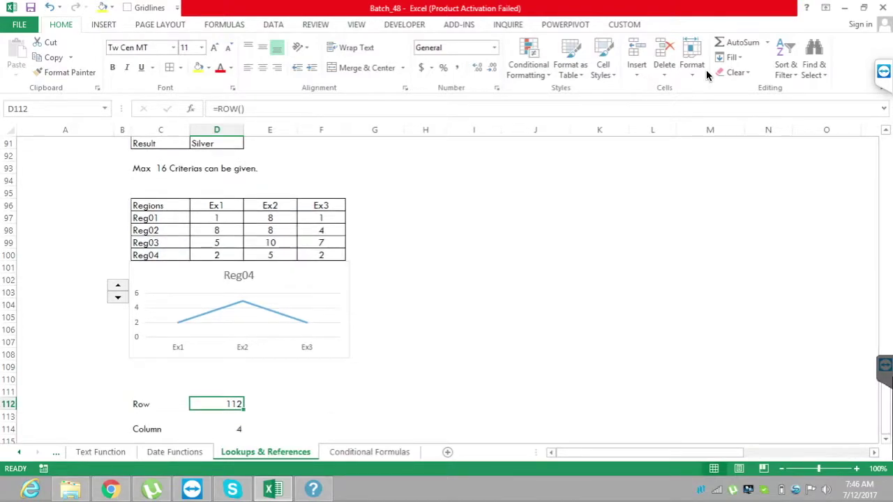
{"action": "key", "text": "Right"}
{"action": "key", "text": "Down"}
{"action": "key", "text": "Down"}
{"action": "key", "text": "Down"}
{"action": "key", "text": "Down"}
{"action": "key", "text": "Down"}
{"action": "key", "text": "Down"}
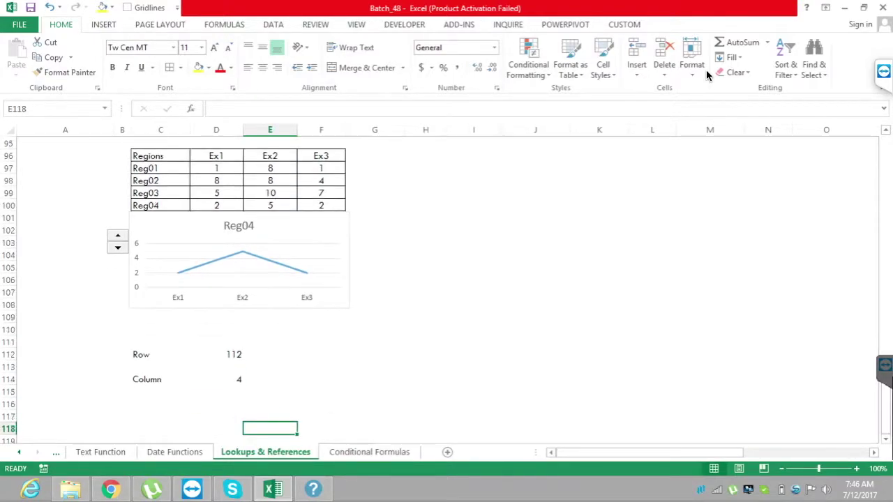
{"action": "left_click_drag", "start_coordinate": [216, 354], "coordinate": [216, 380]}
{"action": "key", "text": "Delete"}
Enter =ROW(C112) in D112 as the Row example
{"action": "type", "text": "=ROW("}
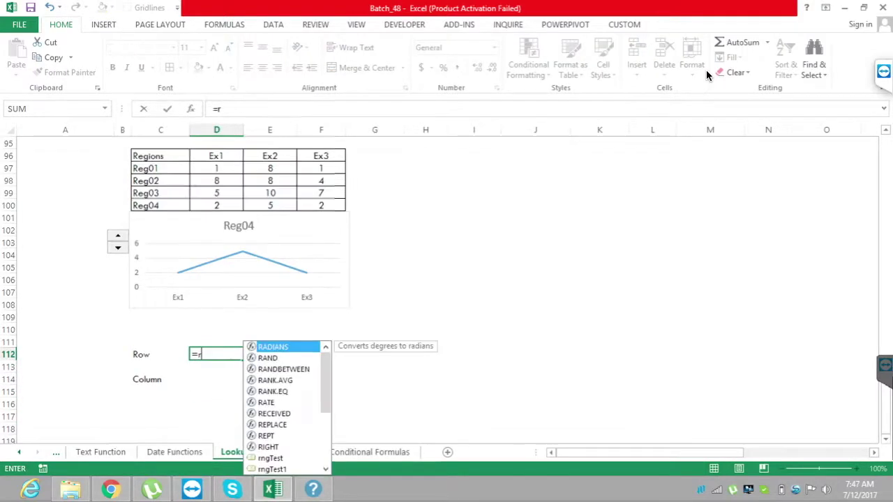
{"action": "key", "text": "Left"}
{"action": "type", "text": ")"}
{"action": "key", "text": "Return"}
Enter =COLUMN(C114) in D114 as the Column example
{"action": "key", "text": "Down"}
{"action": "type", "text": "=colu"}
{"action": "key", "text": "Tab"}
{"action": "key", "text": "Left"}
{"action": "type", "text": ")"}
{"action": "key", "text": "ctrl+Return"}
{"action": "key", "text": "Up"}
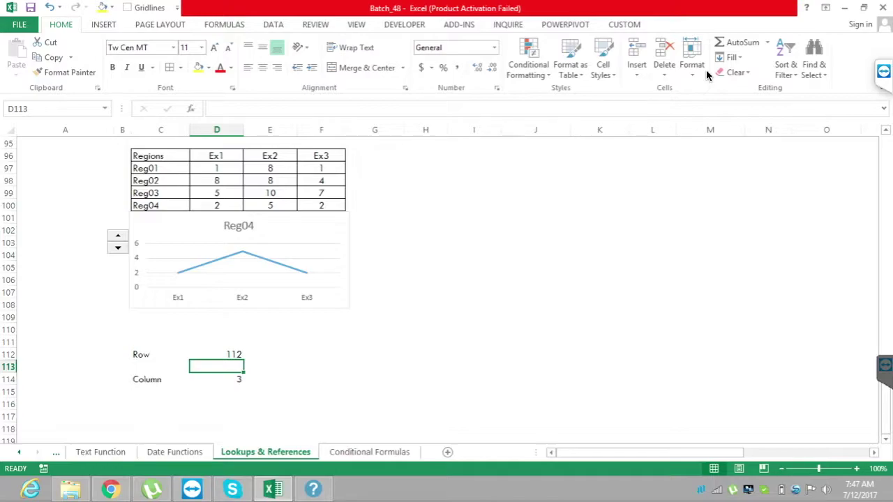
Review the Lookups & References sheet from the Row and Column examples back up to the function list starting in A1
{"action": "key", "text": "Left"}
{"action": "key", "text": "Left"}
{"action": "key", "text": "Up"}
{"action": "key", "text": "Up"}
{"action": "key", "text": "Up"}
{"action": "key", "text": "Up"}
{"action": "key", "text": "Up"}
{"action": "key", "text": "Up"}
{"action": "key", "text": "Up"}
{"action": "key", "text": "Up"}
{"action": "key", "text": "Up"}
{"action": "key", "text": "Up"}
{"action": "key", "text": "Up"}
{"action": "key", "text": "Up"}
{"action": "key", "text": "Up"}
{"action": "key", "text": "Up"}
{"action": "key", "text": "Up"}
{"action": "key", "text": "Up"}
{"action": "key", "text": "Up"}
{"action": "key", "text": "Up"}
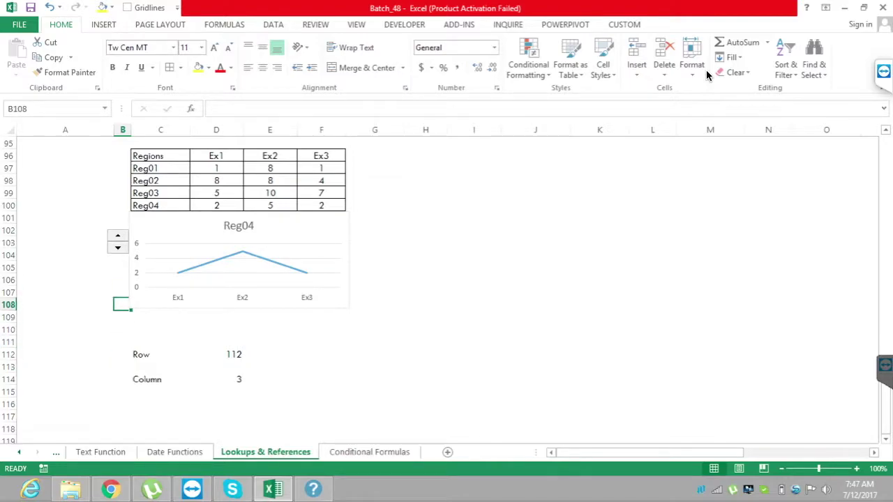
{"action": "key", "text": "Up"}
{"action": "key", "text": "Up"}
{"action": "key", "text": "Up"}
{"action": "key", "text": "Up"}
{"action": "key", "text": "Up"}
{"action": "key", "text": "Up"}
{"action": "key", "text": "Up"}
{"action": "key", "text": "Up"}
{"action": "key", "text": "Up"}
{"action": "key", "text": "Up"}
{"action": "key", "text": "Up"}
{"action": "key", "text": "Up"}
{"action": "key", "text": "Up"}
{"action": "key", "text": "Up"}
{"action": "key", "text": "Up"}
{"action": "key", "text": "Up"}
{"action": "key", "text": "Up"}
{"action": "key", "text": "Up"}
{"action": "key", "text": "Up"}
{"action": "key", "text": "Up"}
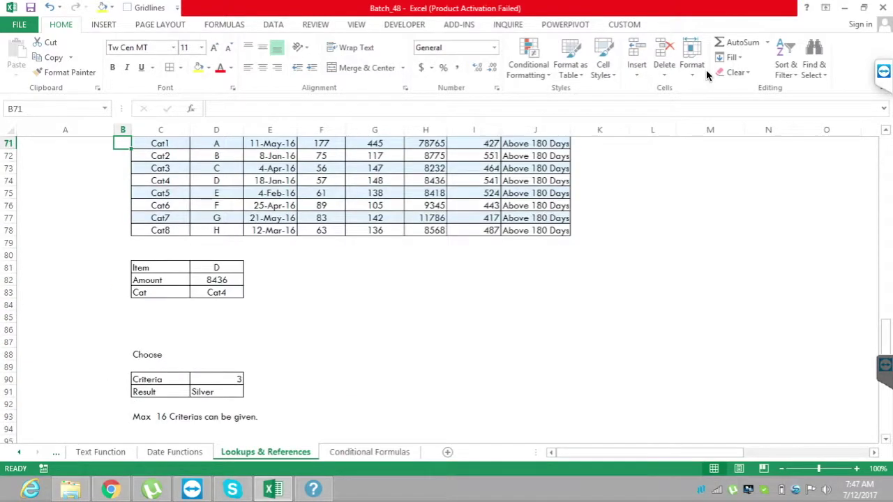
{"action": "key", "text": "Up"}
{"action": "key", "text": "Up"}
{"action": "key", "text": "Up"}
{"action": "key", "text": "Up"}
{"action": "key", "text": "Up"}
{"action": "key", "text": "Up"}
{"action": "key", "text": "Up"}
{"action": "key", "text": "Up"}
{"action": "key", "text": "Up"}
{"action": "key", "text": "Up"}
{"action": "key", "text": "Up"}
{"action": "key", "text": "Up"}
{"action": "key", "text": "Up"}
{"action": "key", "text": "Up"}
{"action": "key", "text": "Up"}
{"action": "key", "text": "Up"}
{"action": "key", "text": "Up"}
{"action": "key", "text": "Up"}
{"action": "key", "text": "Up"}
{"action": "key", "text": "Up"}
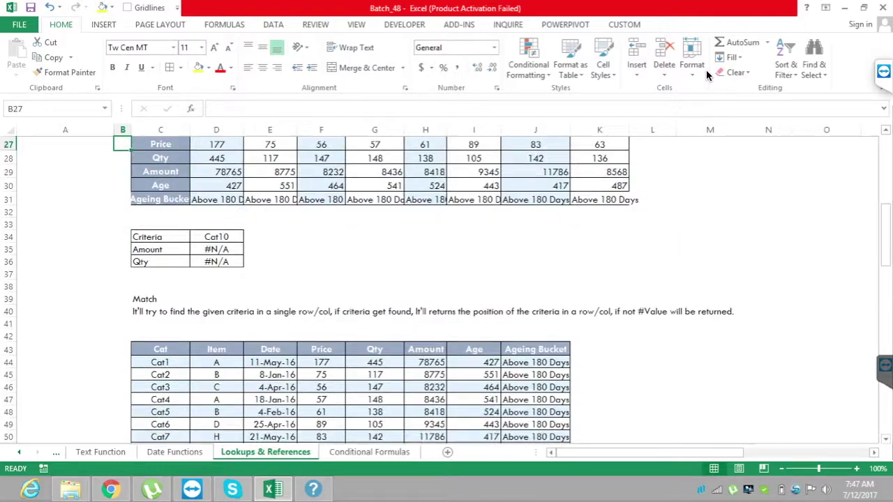
{"action": "key", "text": "Up"}
{"action": "key", "text": "Up"}
{"action": "key", "text": "Up"}
{"action": "key", "text": "Up"}
{"action": "key", "text": "Up"}
{"action": "key", "text": "Up"}
{"action": "key", "text": "Up"}
{"action": "key", "text": "Up"}
{"action": "key", "text": "Up"}
{"action": "key", "text": "Up"}
{"action": "key", "text": "Up"}
{"action": "key", "text": "Up"}
{"action": "key", "text": "Up"}
{"action": "key", "text": "Up"}
{"action": "key", "text": "Up"}
{"action": "key", "text": "Up"}
{"action": "key", "text": "Up"}
{"action": "key", "text": "Up"}
{"action": "key", "text": "Up"}
{"action": "key", "text": "Left"}
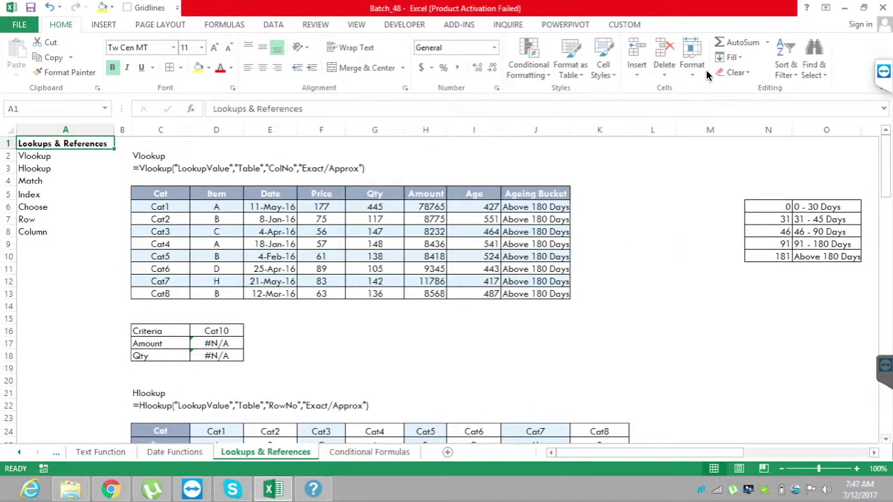
Go to the Conditional Formulas sheet and enter the labels CR, DB and INT in L13:L15
{"action": "key", "text": "ctrl+Page_Down"}
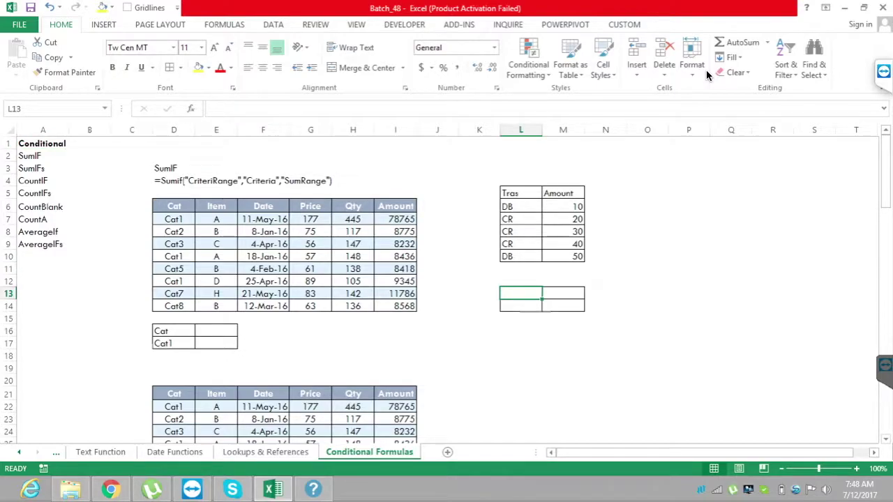
{"action": "type", "text": "CR"}
{"action": "key", "text": "Return"}
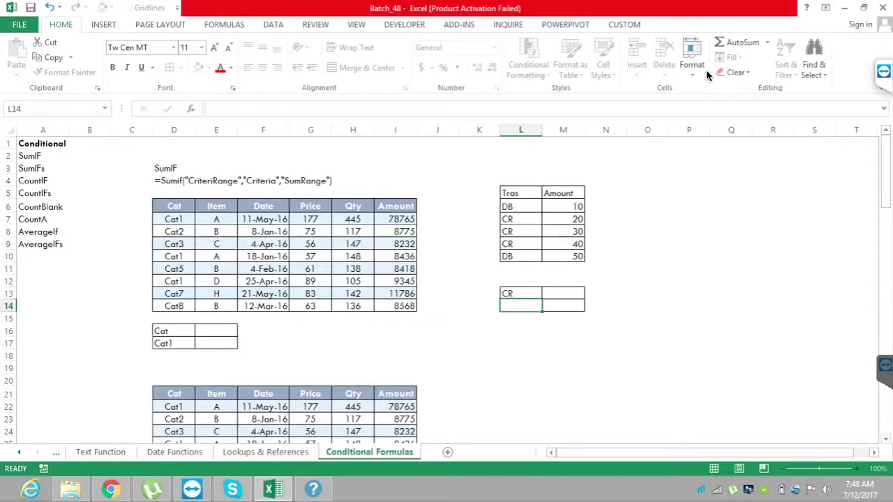
{"action": "type", "text": "DB"}
{"action": "key", "text": "Return"}
{"action": "type", "text": "INT"}
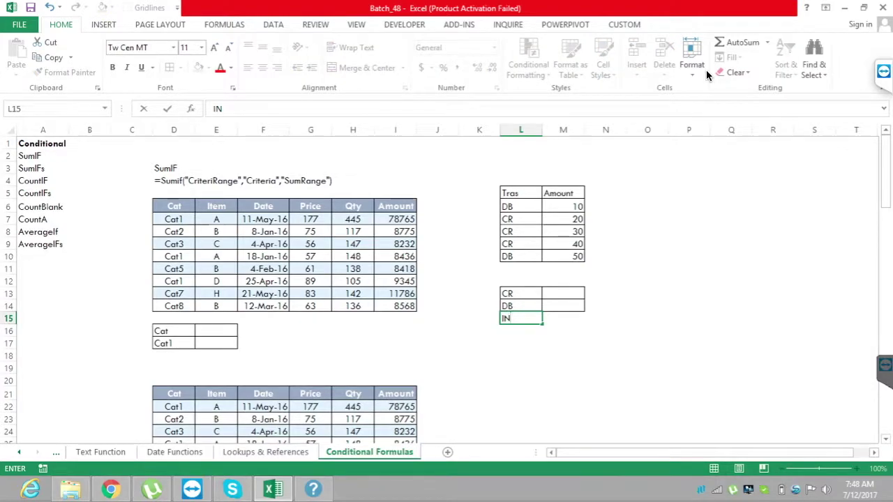
Apply all borders to the INT row cells L15:M15
{"action": "key", "text": "shift+Right"}
{"action": "key", "text": "alt"}
{"action": "key", "text": "h"}
{"action": "key", "text": "b"}
{"action": "key", "text": "a"}
Examine the Tras and Amount table in L5:M10
{"action": "key", "text": "Up"}
{"action": "key", "text": "Up"}
{"action": "key", "text": "Up"}
{"action": "key", "text": "Up"}
{"action": "key", "text": "Up"}
{"action": "key", "text": "Up"}
{"action": "key", "text": "Up"}
{"action": "key", "text": "Up"}
{"action": "key", "text": "Up"}
{"action": "key", "text": "Up"}
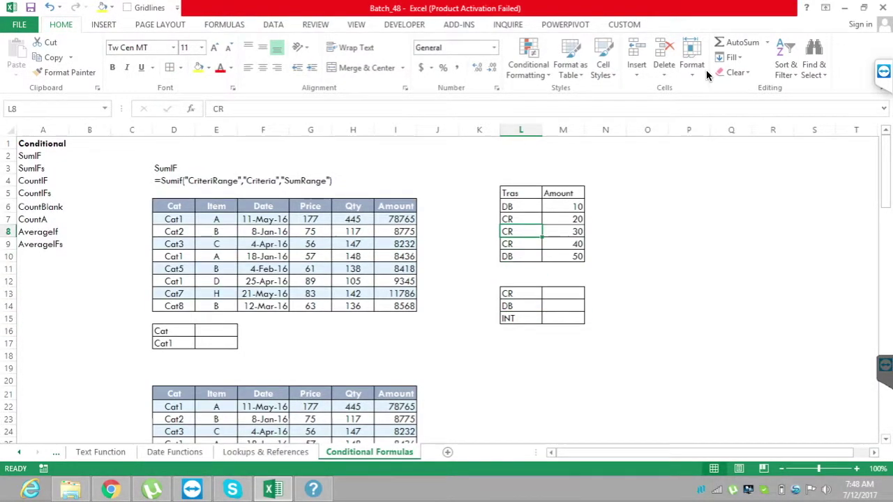
{"action": "key", "text": "ctrl+shift+Down"}
{"action": "key", "text": "ctrl+shift+Right"}
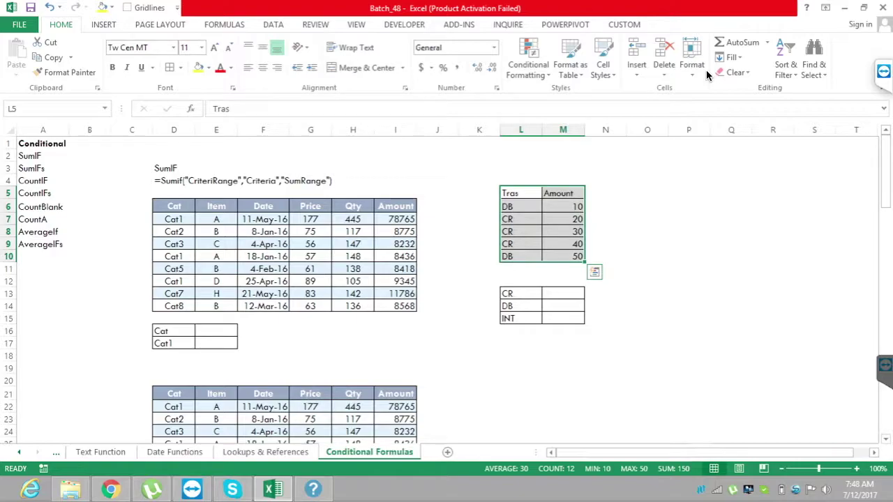
Enter the totals 60 for DB in M14, 0 for INT in M15 and 90 for CR in M13
{"action": "key", "text": "ctrl+Down"}
{"action": "key", "text": "ctrl+Down"}
{"action": "key", "text": "Right"}
{"action": "key", "text": "Down"}
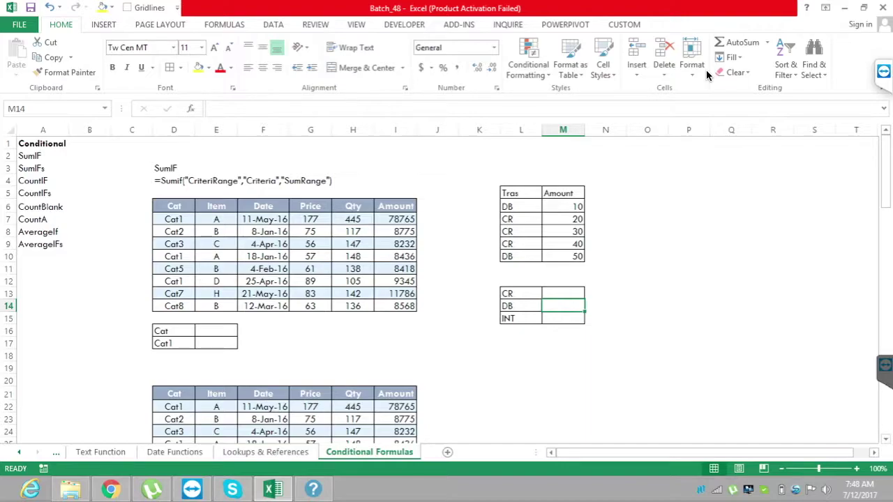
{"action": "type", "text": "60"}
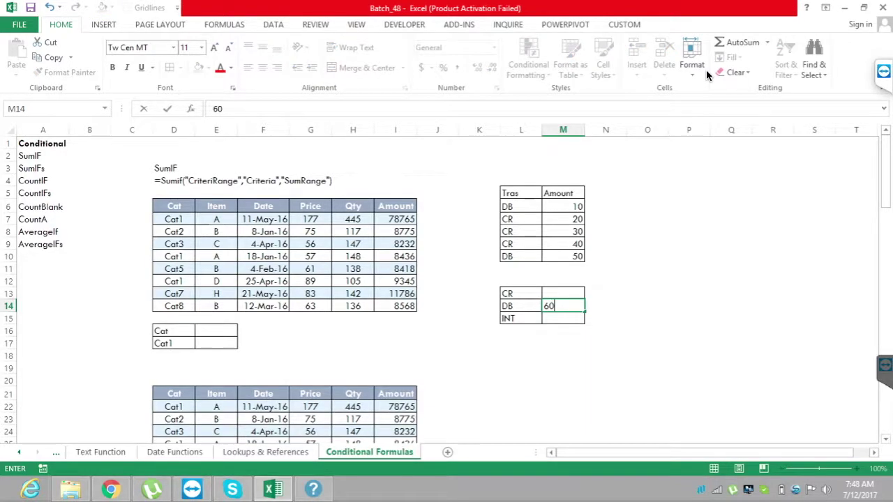
{"action": "key", "text": "Return"}
{"action": "key", "text": "Left"}
{"action": "key", "text": "Right"}
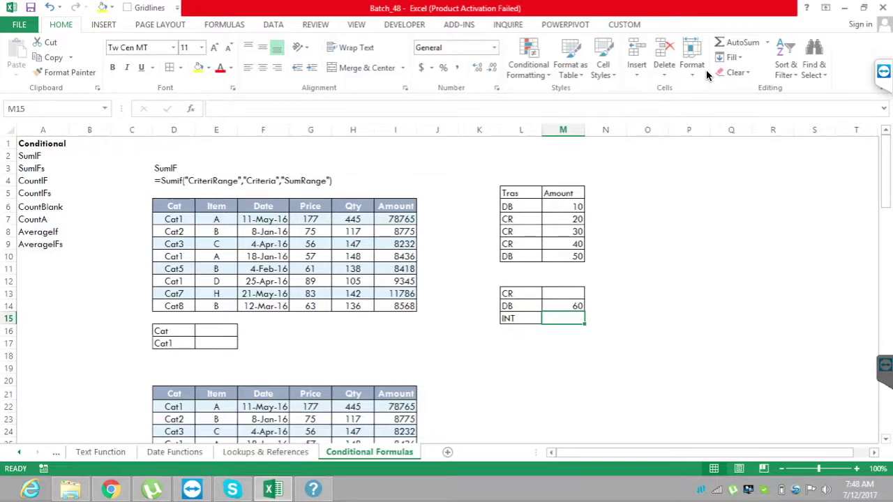
{"action": "type", "text": "0"}
{"action": "key", "text": "Up"}
{"action": "key", "text": "Up"}
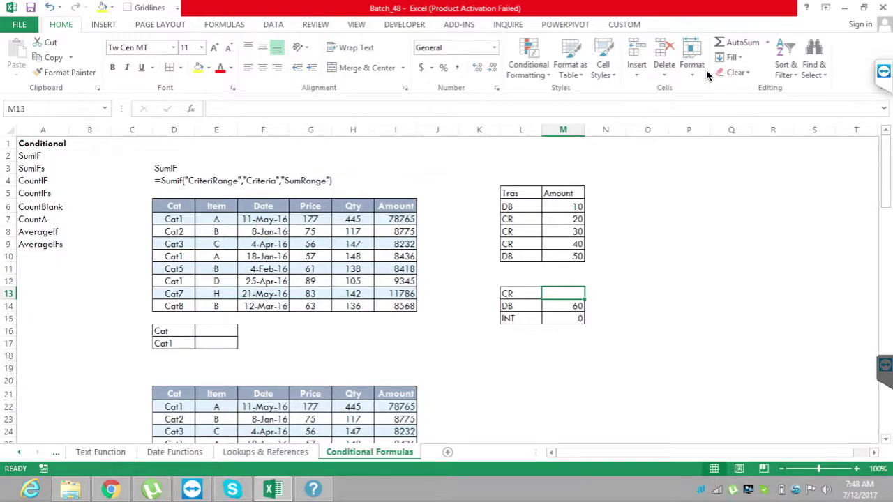
{"action": "type", "text": "90"}
{"action": "key", "text": "Return"}
Compare the Tras entries and amounts in L6:M10 with the CR, DB and INT totals in L13:M15
{"action": "key", "text": "Up"}
{"action": "key", "text": "Up"}
{"action": "key", "text": "Up"}
{"action": "key", "text": "Up"}
{"action": "key", "text": "Up"}
{"action": "key", "text": "Up"}
{"action": "key", "text": "Left"}
{"action": "key", "text": "Up"}
{"action": "key", "text": "Up"}
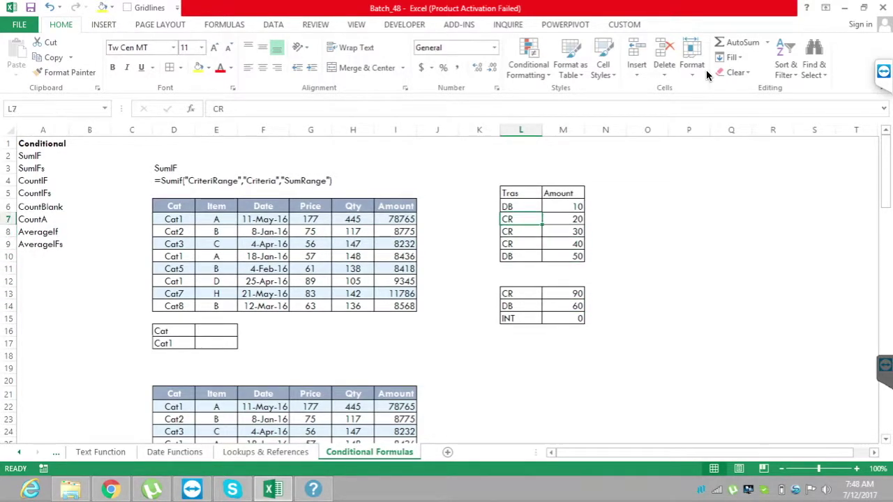
{"action": "key", "text": "Down"}
{"action": "key", "text": "Down"}
{"action": "key", "text": "Down"}
{"action": "key", "text": "Down"}
{"action": "key", "text": "Down"}
{"action": "key", "text": "Up"}
{"action": "key", "text": "Up"}
{"action": "key", "text": "Up"}
{"action": "key", "text": "Up"}
{"action": "key", "text": "Up"}
{"action": "key", "text": "Up"}
{"action": "key", "text": "Down"}
{"action": "key", "text": "Down"}
{"action": "key", "text": "Up"}
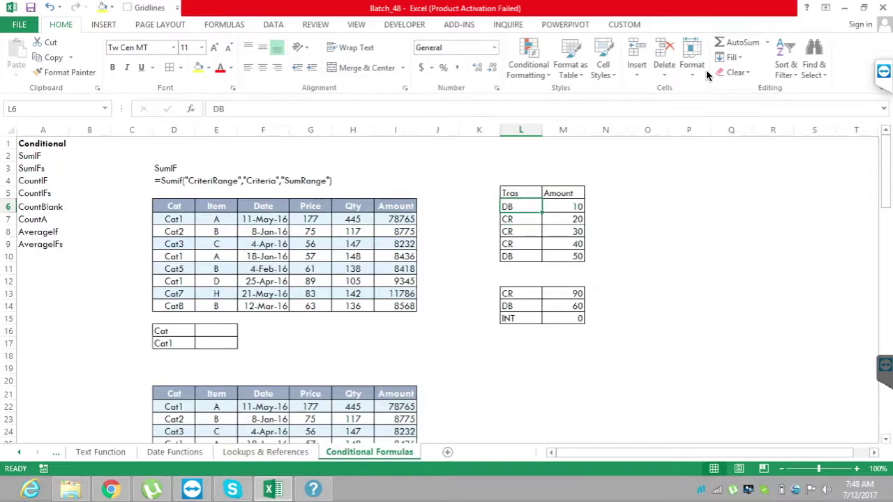
{"action": "key", "text": "Right"}
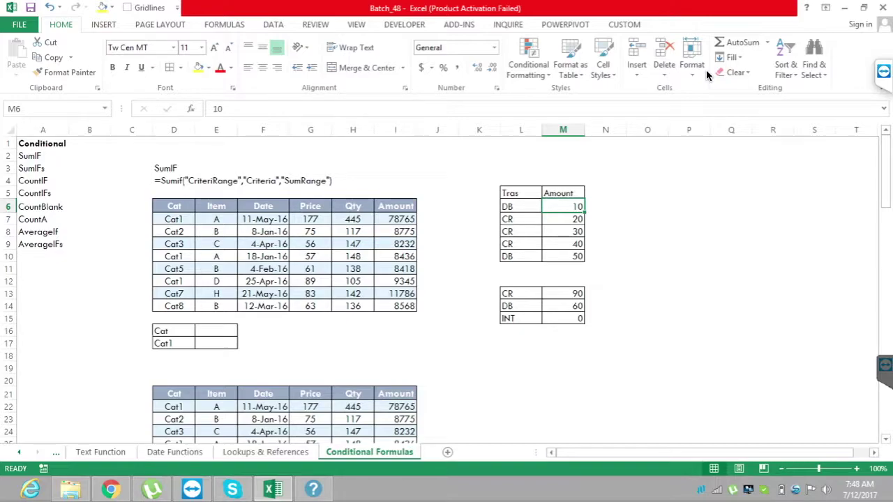
{"action": "key", "text": "Left"}
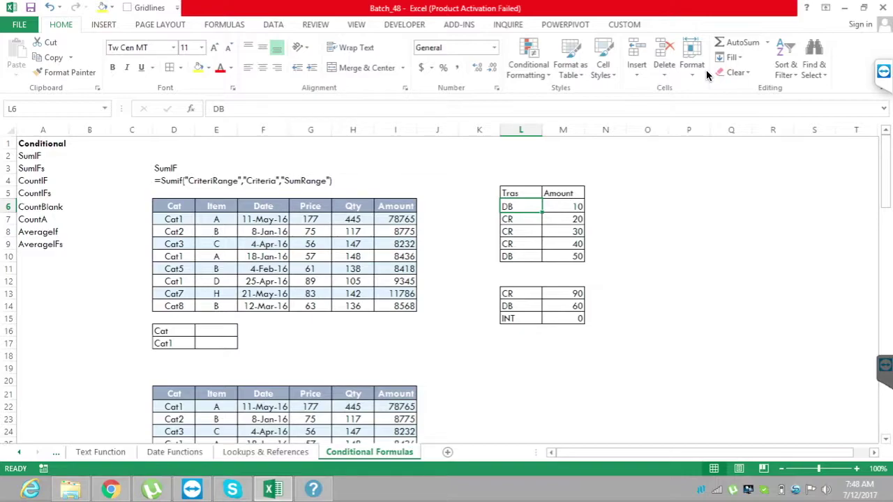
{"action": "key", "text": "ctrl+Down"}
{"action": "key", "text": "ctrl+Down"}
{"action": "key", "text": "ctrl+Down"}
{"action": "key", "text": "ctrl+Up"}
{"action": "key", "text": "ctrl+Up"}
{"action": "key", "text": "ctrl+Up"}
{"action": "key", "text": "shift+Down"}
{"action": "key", "text": "shift+Down"}
{"action": "key", "text": "shift+Down"}
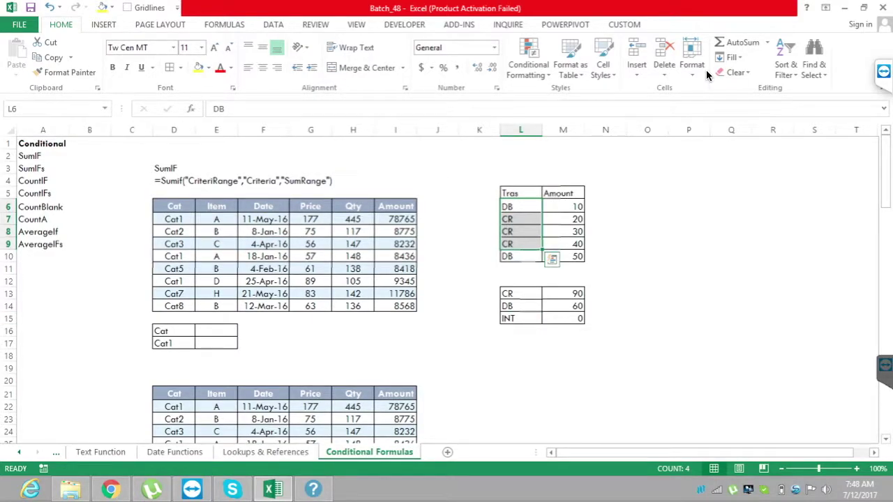
{"action": "key", "text": "ctrl+Down"}
{"action": "key", "text": "ctrl+Down"}
{"action": "key", "text": "ctrl+Down"}
{"action": "key", "text": "Right"}
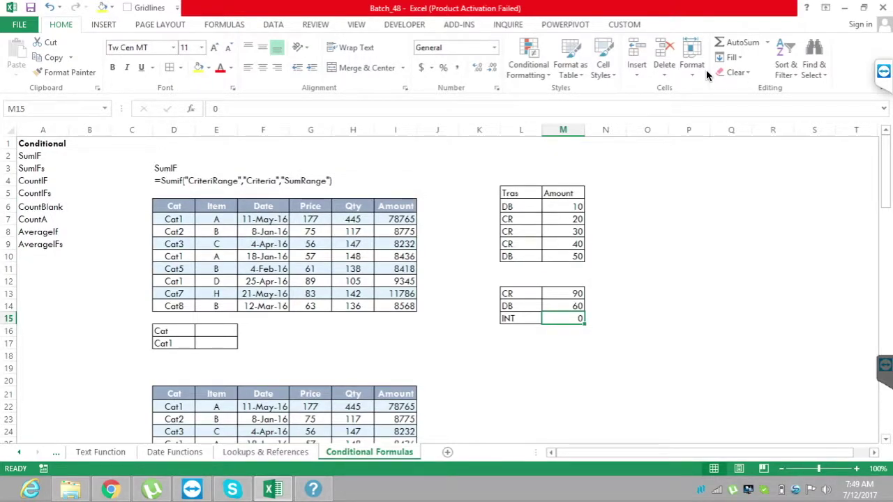
Enter the heading Amount in E16, beside the Cat heading below the SumIF table
{"action": "key", "text": "Down"}
{"action": "key", "text": "ctrl+Left"}
{"action": "key", "text": "Right"}
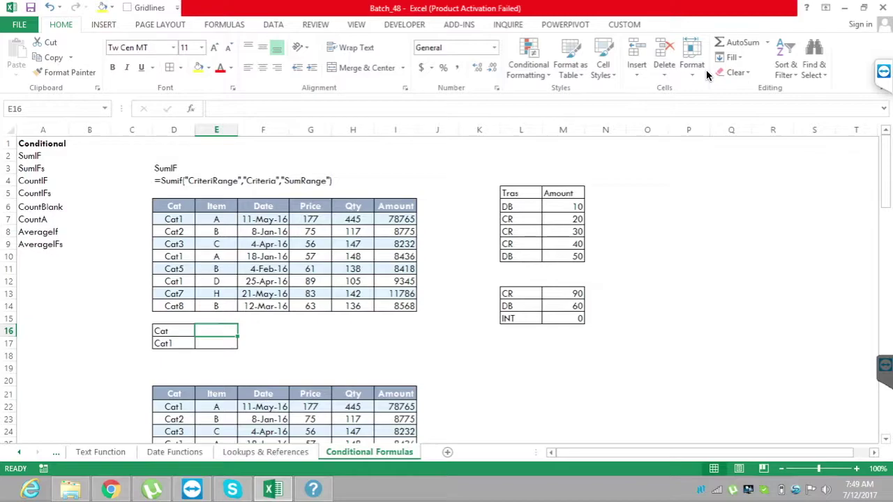
{"action": "type", "text": "Amount"}
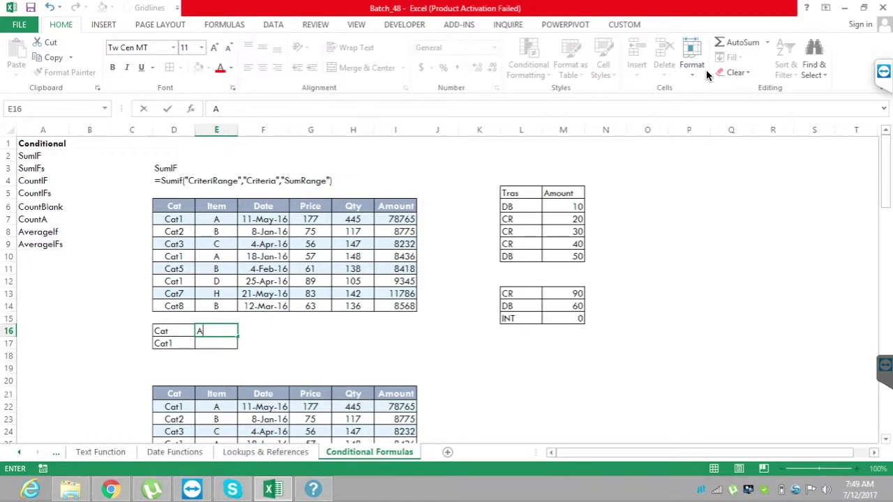
{"action": "key", "text": "Return"}
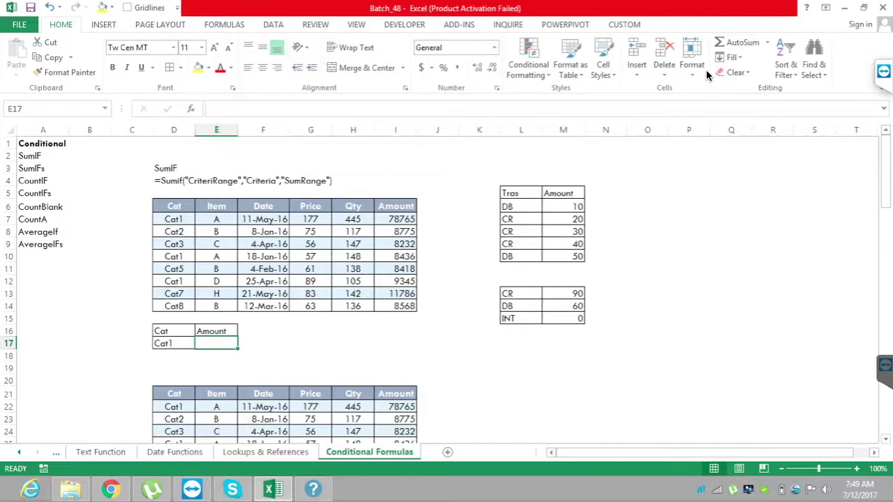
Check the Cat1 rows in the SumIF table and select their amounts in I7, I10 and I12 together
{"action": "left_click", "coordinate": [174, 219]}
{"action": "left_click", "coordinate": [174, 257]}
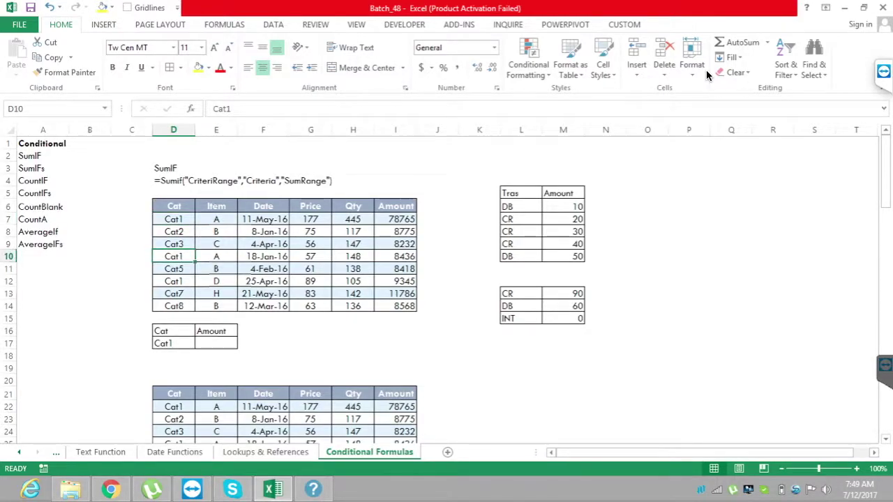
{"action": "key", "text": "Down"}
{"action": "key", "text": "Down"}
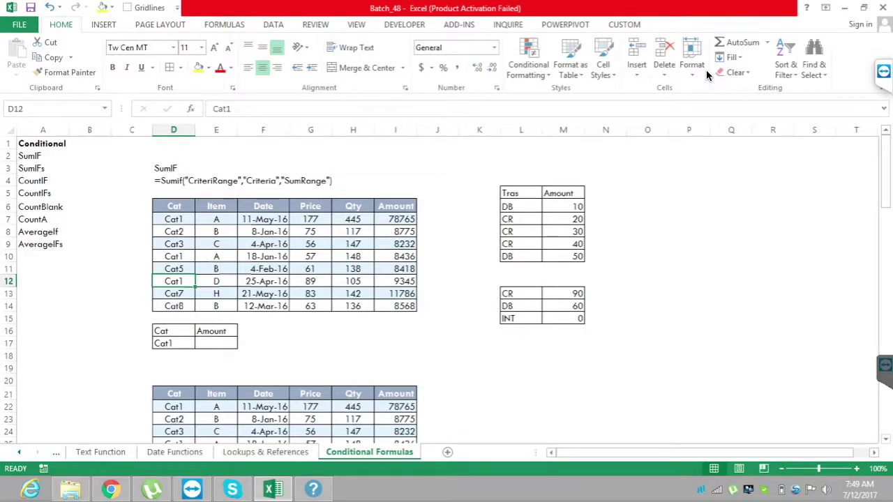
{"action": "left_click", "coordinate": [395, 219]}
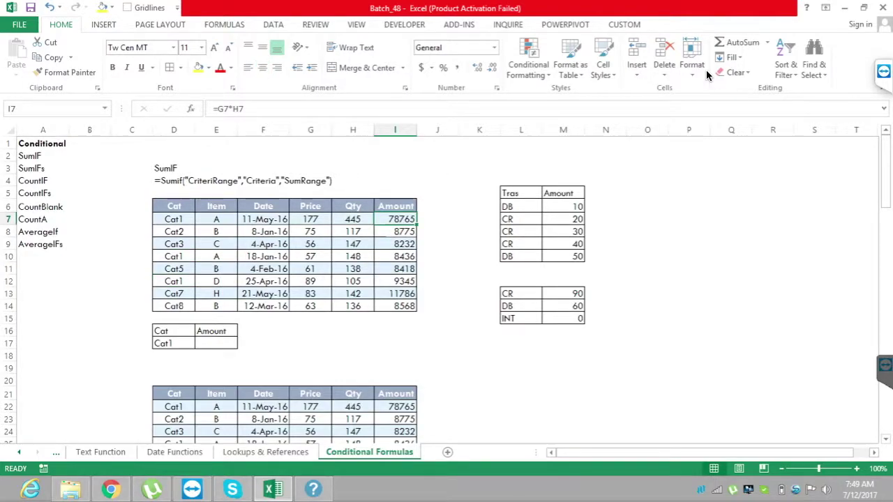
{"action": "left_click", "coordinate": [395, 257], "text": "ctrl"}
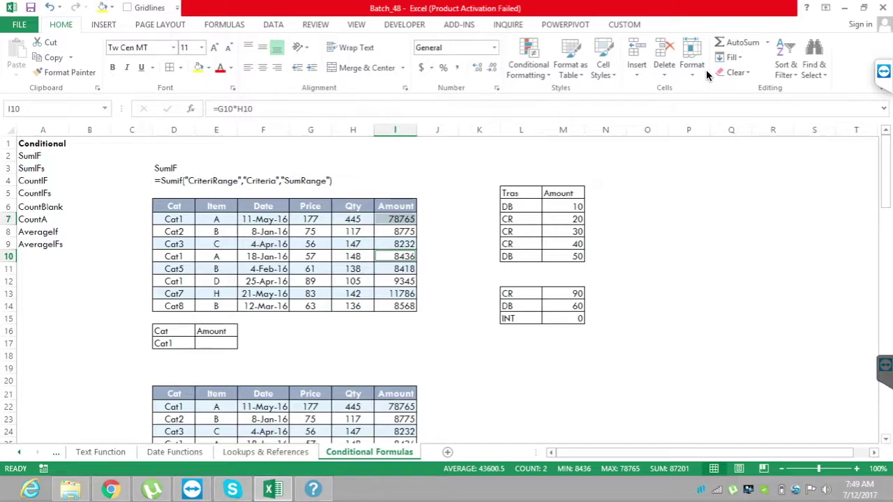
{"action": "left_click", "coordinate": [395, 281], "text": "ctrl"}
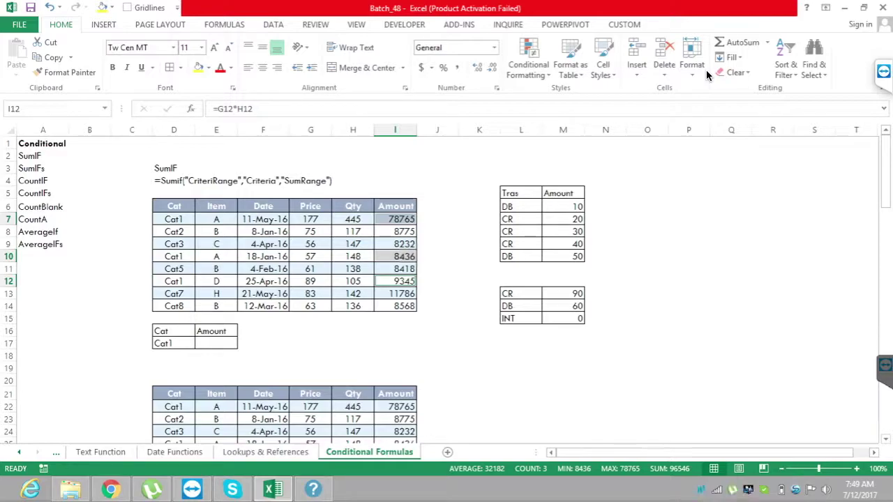
Try the formula =SUMIF(D6:D14,D17,I6:I14) in E17 for the Cat1 amount, and clear the cell
{"action": "left_click", "coordinate": [216, 343]}
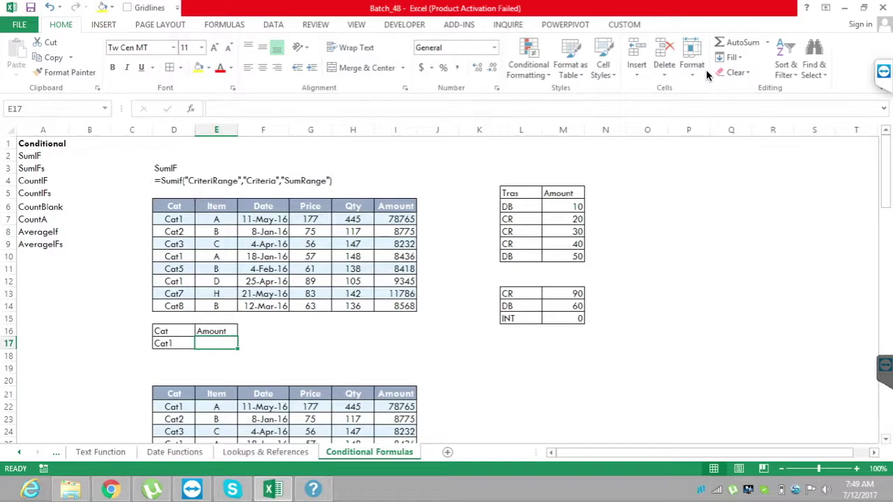
{"action": "type", "text": "="}
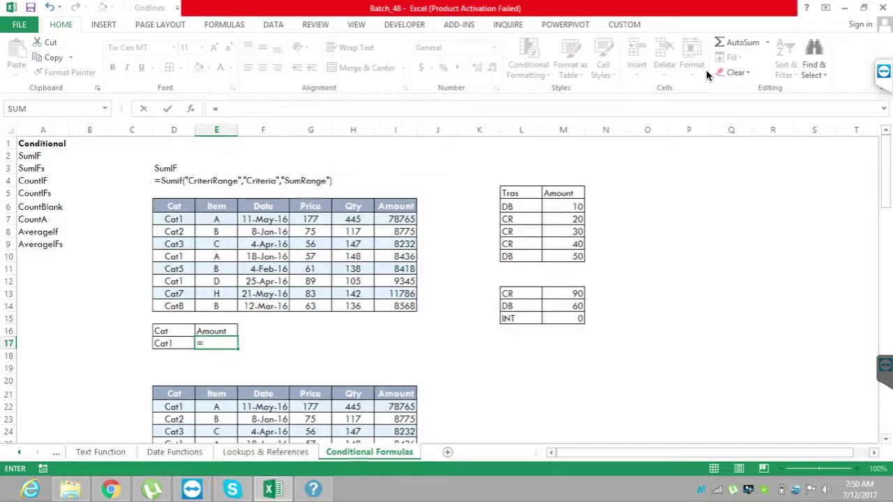
{"action": "type", "text": "sum"}
{"action": "key", "text": "Down"}
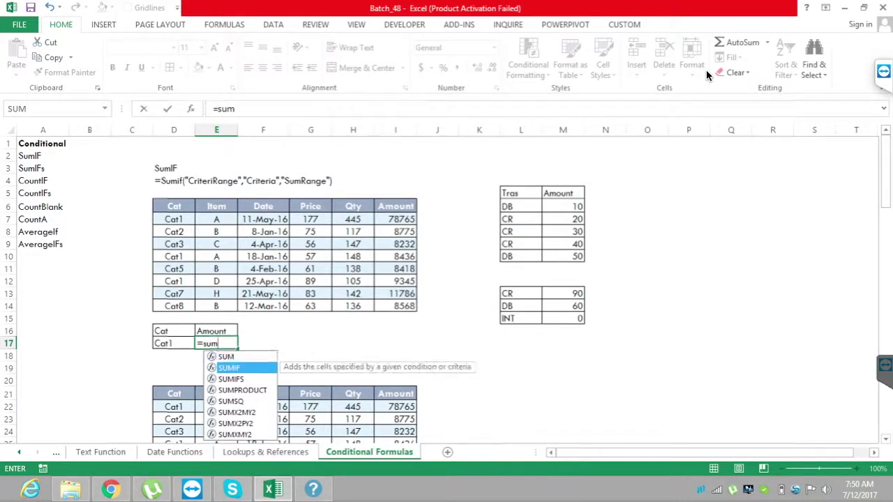
{"action": "key", "text": "Tab"}
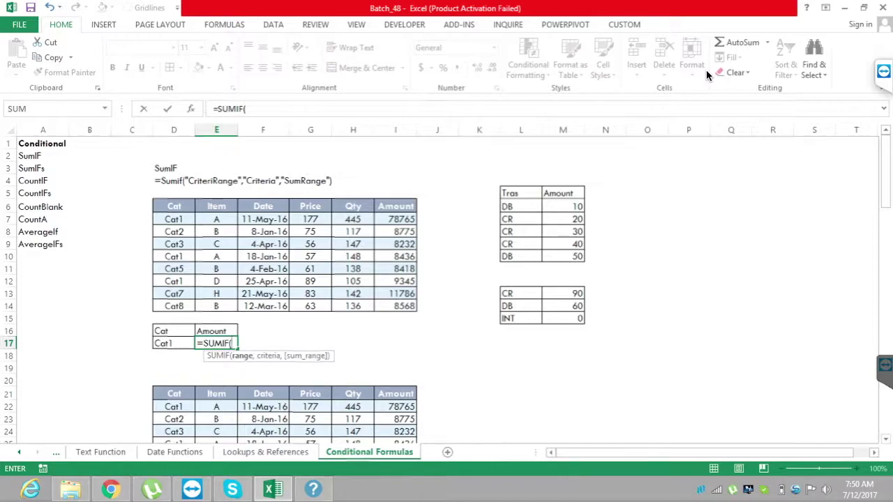
{"action": "key", "text": "Left"}
{"action": "key", "text": "Up"}
{"action": "key", "text": "Up"}
{"action": "key", "text": "Up"}
{"action": "key", "text": "Up"}
{"action": "key", "text": "Up"}
{"action": "key", "text": "Up"}
{"action": "key", "text": "Up"}
{"action": "key", "text": "Up"}
{"action": "key", "text": "Up"}
{"action": "key", "text": "Up"}
{"action": "key", "text": "Up"}
{"action": "key", "text": "shift+Down"}
{"action": "key", "text": "shift+Down"}
{"action": "key", "text": "shift+Down"}
{"action": "key", "text": "shift+Down"}
{"action": "key", "text": "shift+Down"}
{"action": "key", "text": "shift+Down"}
{"action": "key", "text": "shift+Down"}
{"action": "key", "text": "shift+Down"}
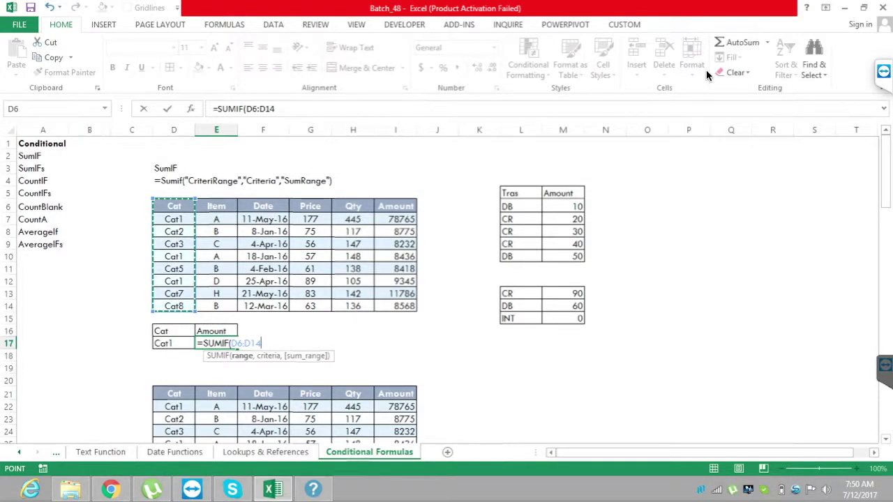
{"action": "type", "text": ","}
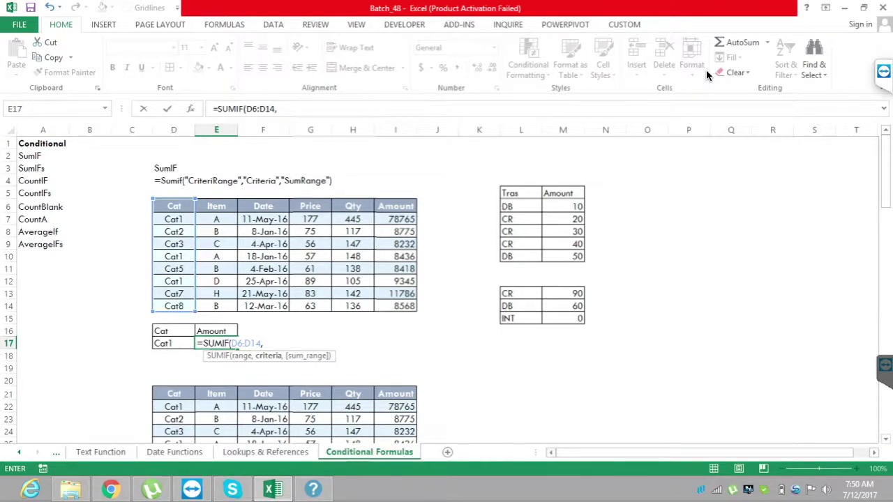
{"action": "key", "text": "Left"}
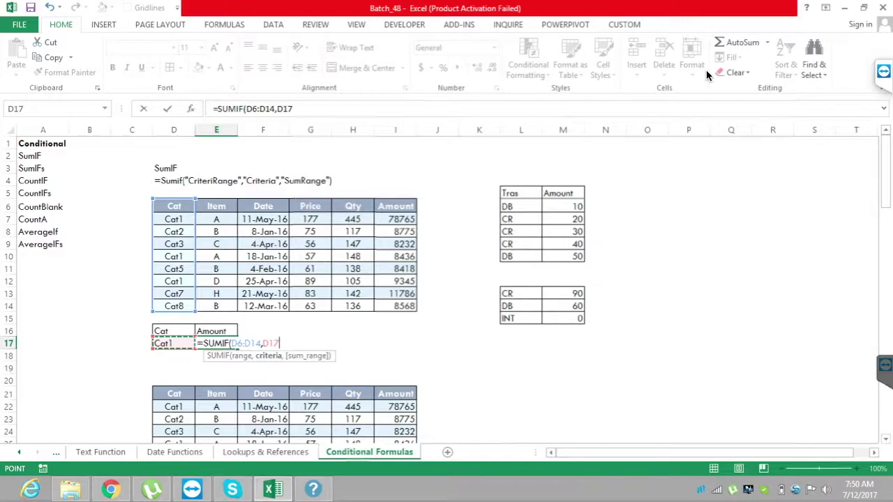
{"action": "type", "text": ","}
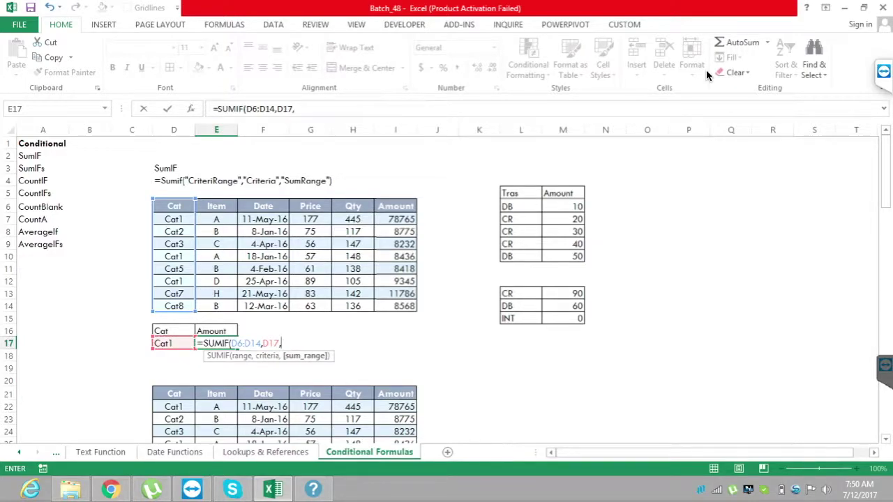
{"action": "left_click_drag", "start_coordinate": [396, 207], "coordinate": [396, 307]}
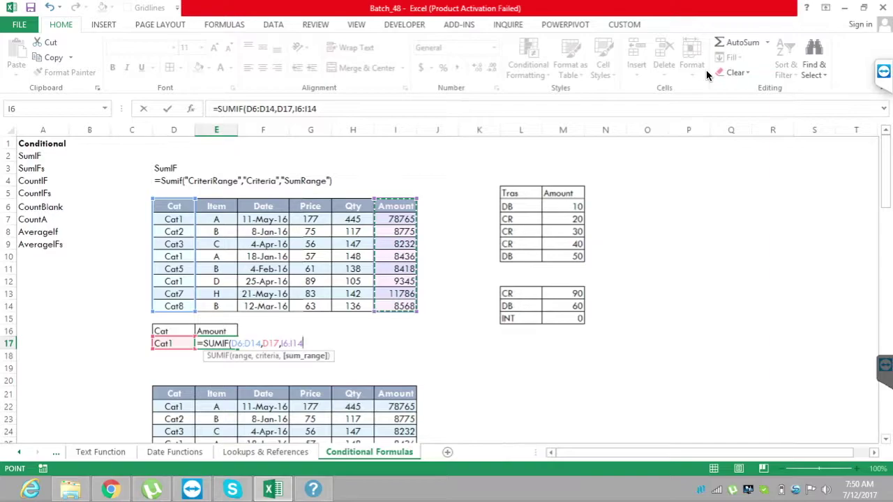
{"action": "key", "text": "ctrl+Return"}
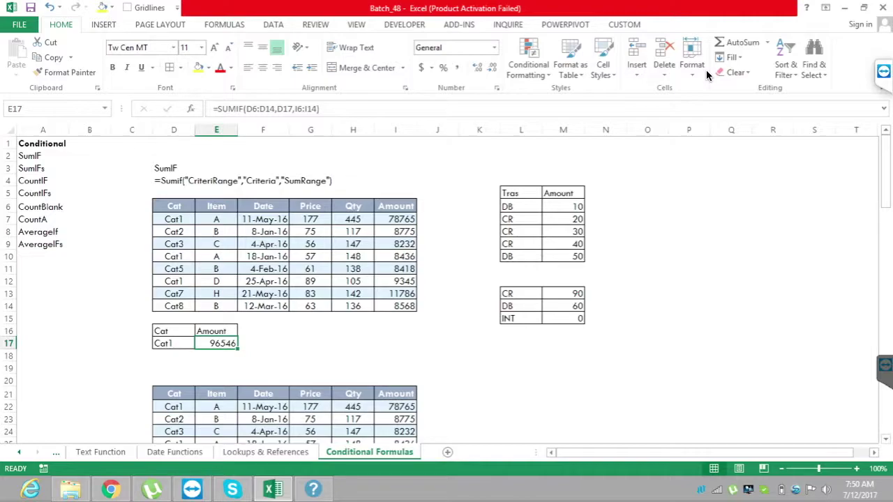
{"action": "key", "text": "Delete"}
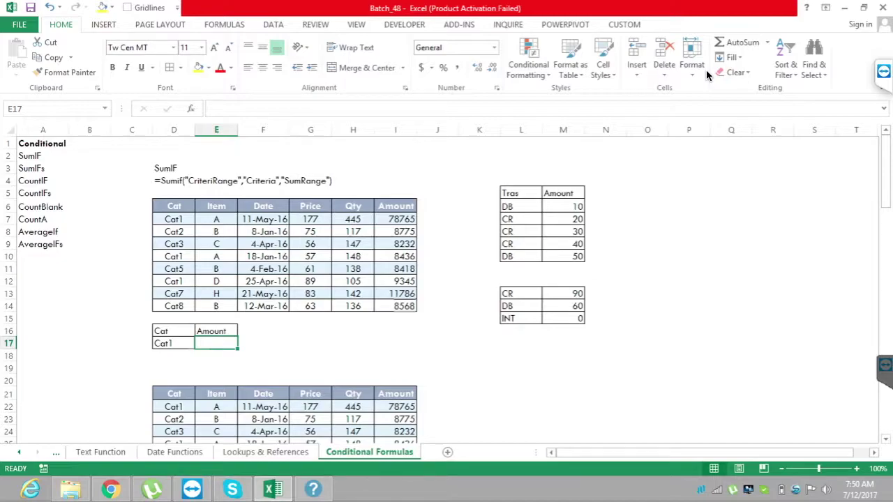
Enter =SUMIF(D6:D14,D17,I6:I14) in E17 to total the amounts for Cat1
{"action": "type", "text": "="}
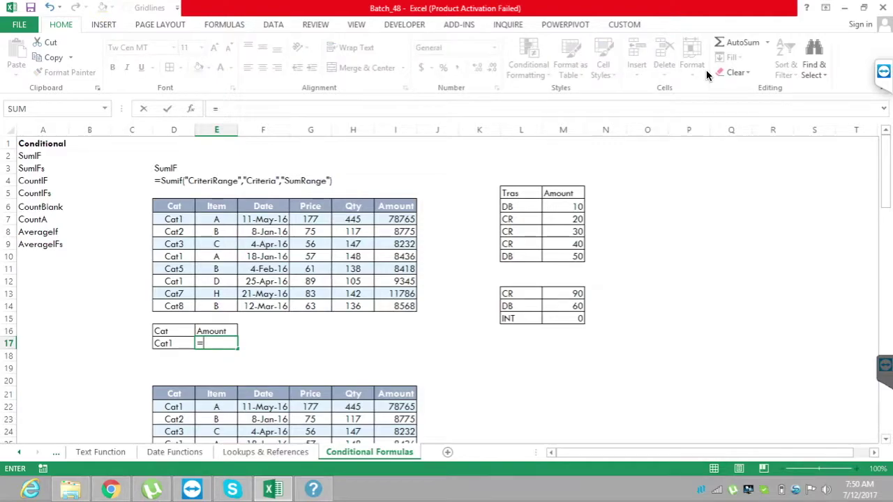
{"action": "type", "text": "sum"}
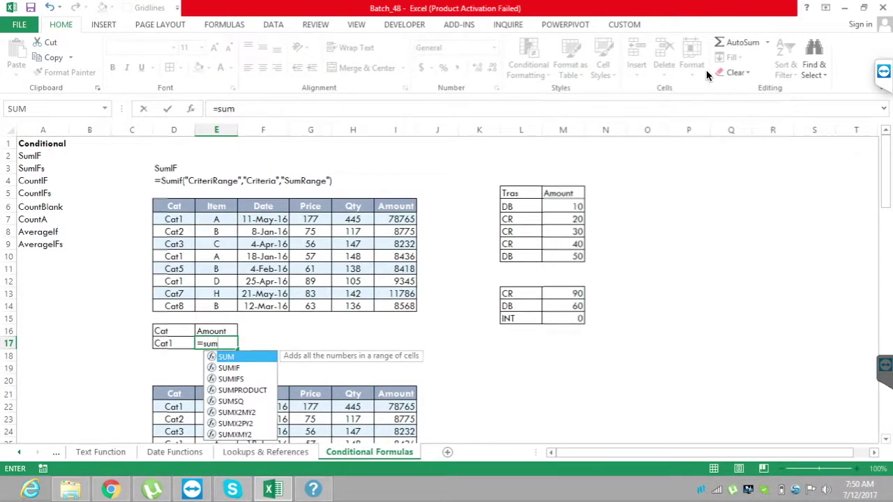
{"action": "key", "text": "Down"}
{"action": "key", "text": "Tab"}
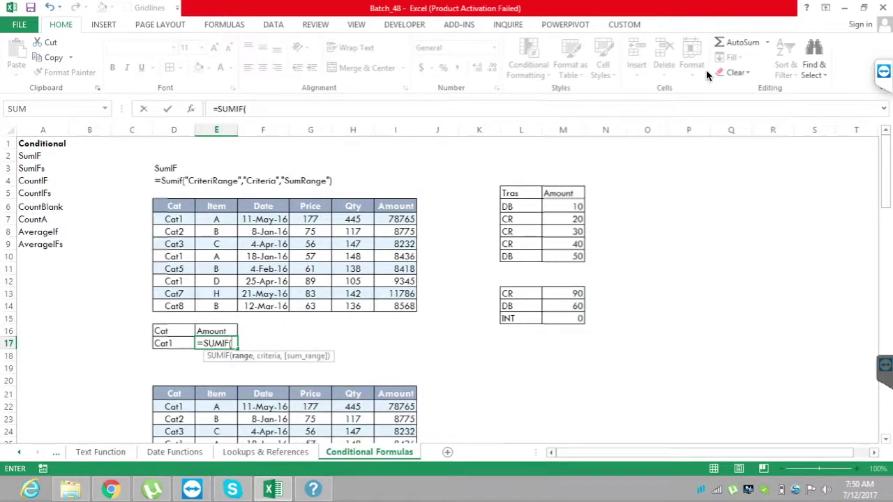
{"action": "left_click_drag", "start_coordinate": [174, 206], "coordinate": [174, 307]}
{"action": "type", "text": ","}
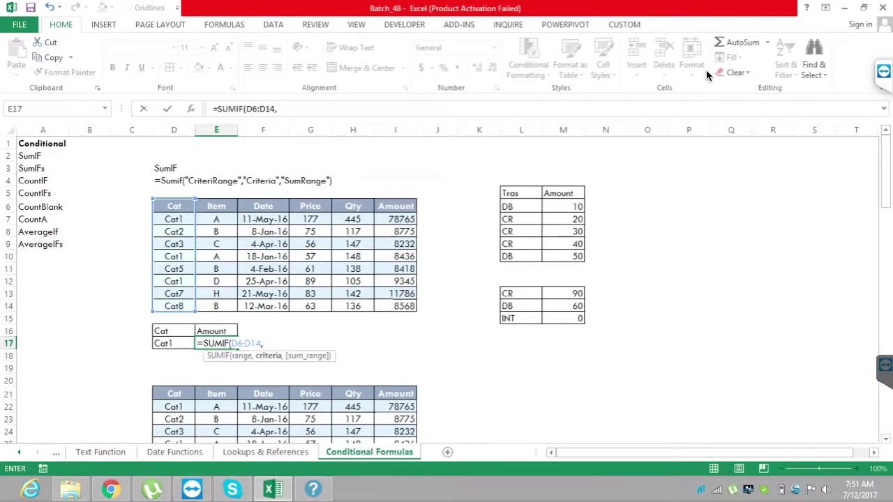
{"action": "left_click", "coordinate": [174, 343]}
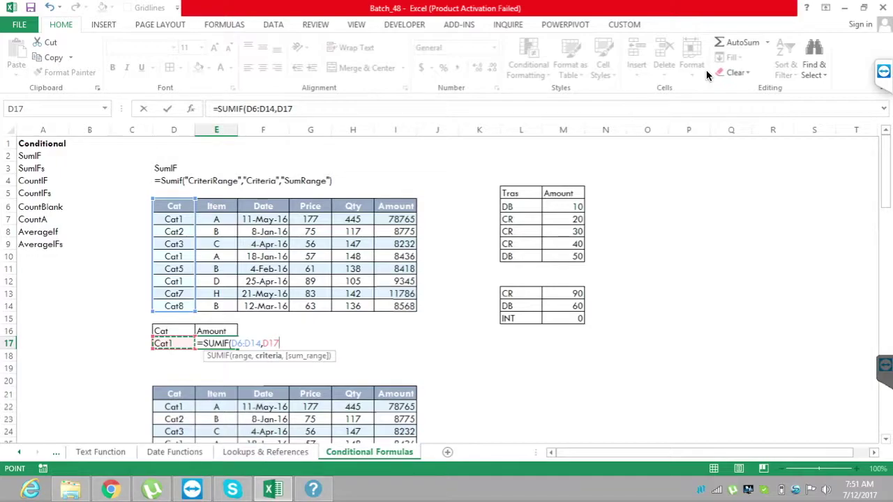
{"action": "type", "text": ","}
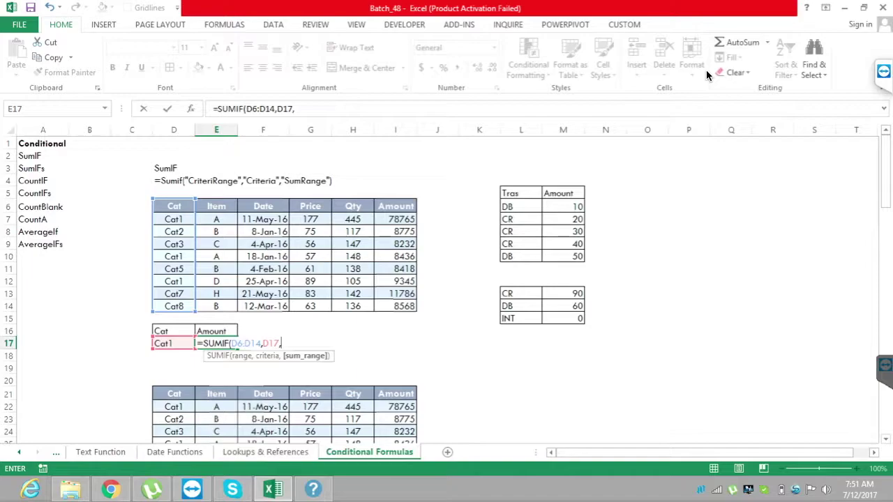
{"action": "left_click_drag", "start_coordinate": [396, 206], "coordinate": [396, 306]}
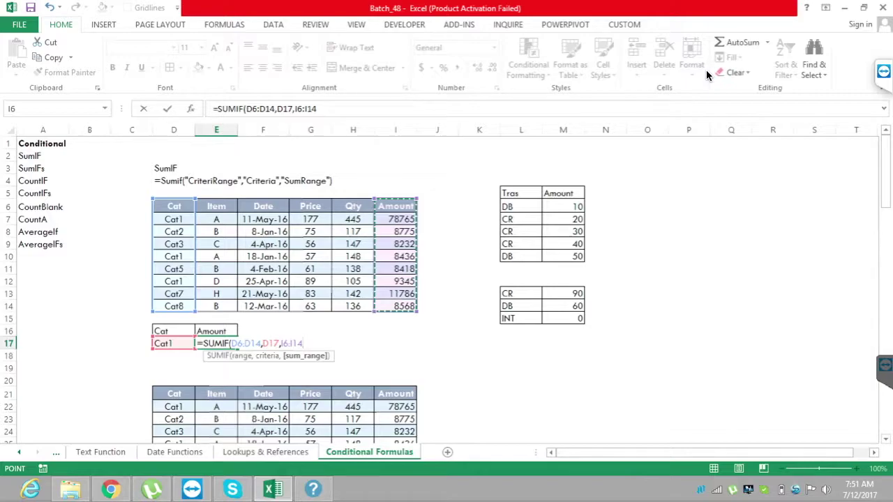
{"action": "type", "text": ")"}
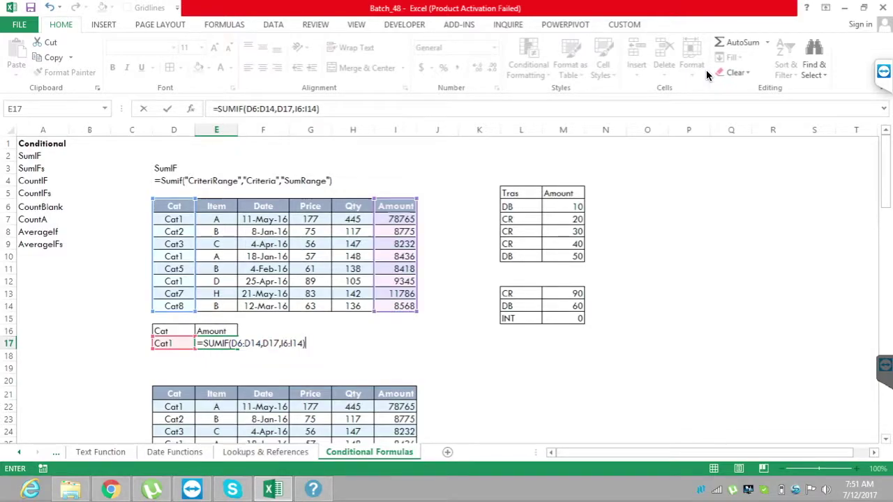
{"action": "key", "text": "Return"}
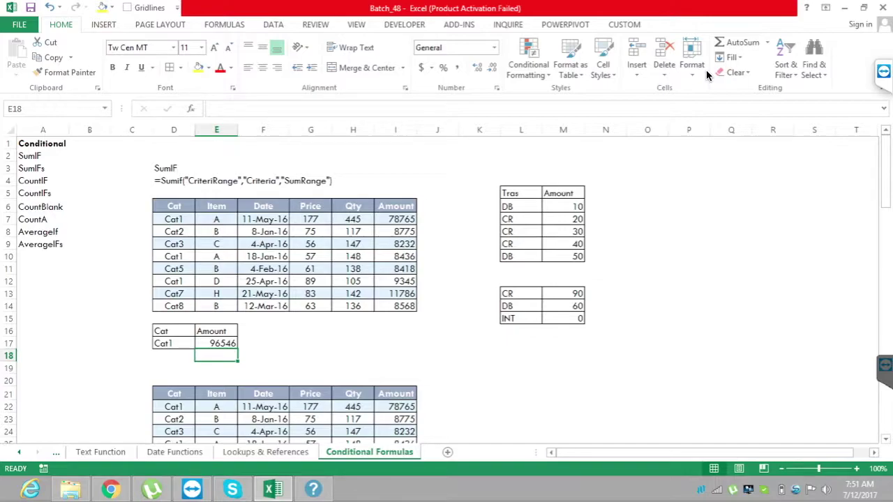
Examine the SumIfs syntax note in row 33 and the blank criteria boxes in rows 36 to 39
{"action": "key", "text": "Down"}
{"action": "key", "text": "Down"}
{"action": "key", "text": "Down"}
{"action": "key", "text": "Down"}
{"action": "key", "text": "Down"}
{"action": "key", "text": "Down"}
{"action": "key", "text": "Down"}
{"action": "key", "text": "Down"}
{"action": "key", "text": "Down"}
{"action": "key", "text": "Down"}
{"action": "key", "text": "Down"}
{"action": "key", "text": "Down"}
{"action": "key", "text": "Down"}
{"action": "key", "text": "Down"}
{"action": "key", "text": "Down"}
{"action": "key", "text": "Down"}
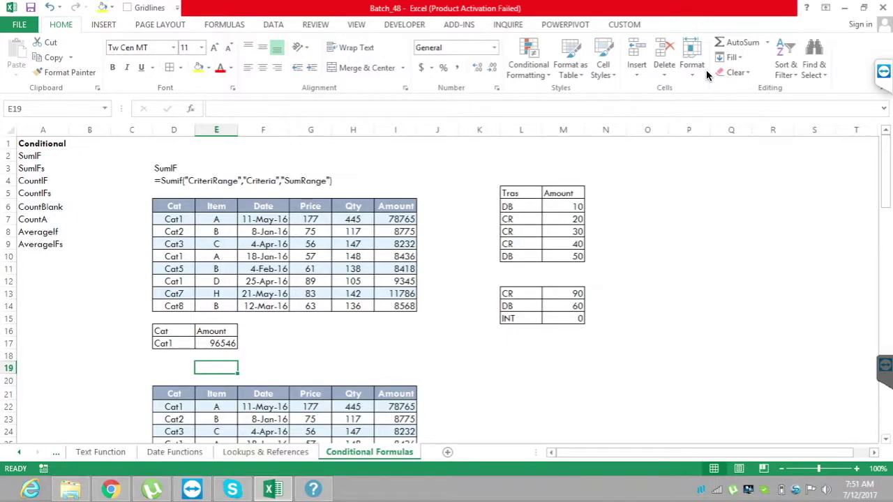
{"action": "key", "text": "Down"}
{"action": "key", "text": "Down"}
{"action": "key", "text": "Down"}
{"action": "key", "text": "Down"}
{"action": "key", "text": "Down"}
{"action": "key", "text": "Down"}
{"action": "key", "text": "Down"}
{"action": "key", "text": "Down"}
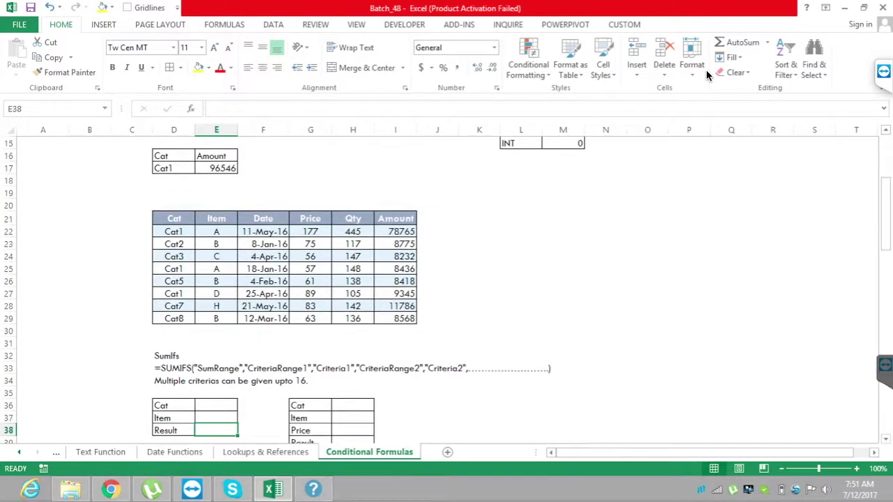
{"action": "key", "text": "Up"}
{"action": "key", "text": "Up"}
{"action": "key", "text": "Up"}
{"action": "key", "text": "Up"}
{"action": "key", "text": "Up"}
{"action": "key", "text": "Up"}
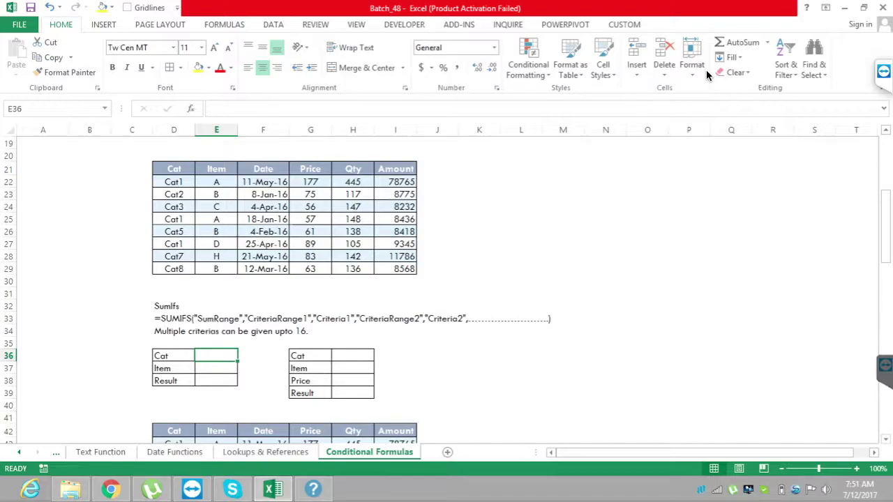
Review the SumIF example and the SumIfs data table in D21:I29 alongside its syntax and criteria boxes
{"action": "key", "text": "ctrl+Up"}
{"action": "key", "text": "ctrl+Up"}
{"action": "key", "text": "ctrl+Right"}
{"action": "key", "text": "Right"}
{"action": "key", "text": "Up"}
{"action": "key", "text": "Up"}
{"action": "key", "text": "Up"}
{"action": "key", "text": "Up"}
{"action": "key", "text": "Up"}
{"action": "key", "text": "Up"}
{"action": "key", "text": "Up"}
{"action": "key", "text": "Up"}
{"action": "key", "text": "Up"}
{"action": "key", "text": "Up"}
{"action": "key", "text": "Up"}
{"action": "key", "text": "Up"}
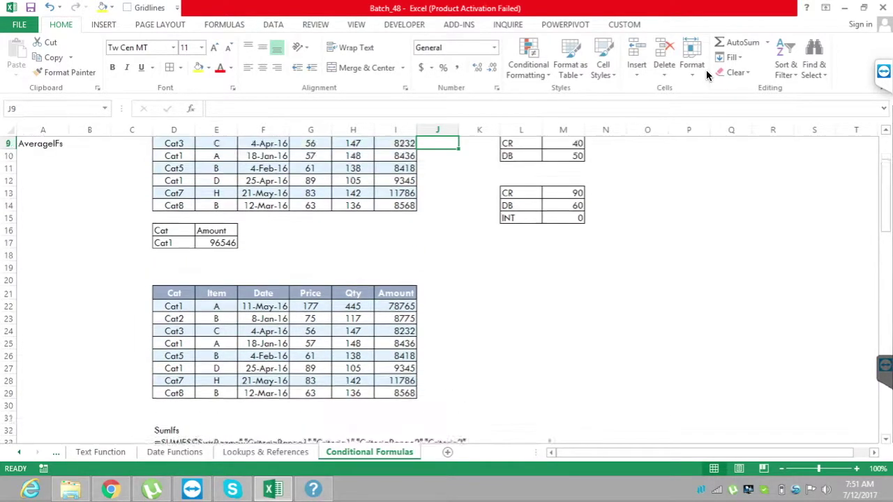
{"action": "key", "text": "ctrl+Up"}
{"action": "key", "text": "Down"}
{"action": "key", "text": "Down"}
{"action": "key", "text": "Down"}
{"action": "key", "text": "Down"}
{"action": "key", "text": "Down"}
{"action": "key", "text": "Down"}
{"action": "key", "text": "Down"}
{"action": "key", "text": "Down"}
{"action": "key", "text": "Down"}
{"action": "key", "text": "Down"}
{"action": "key", "text": "Down"}
{"action": "key", "text": "Down"}
{"action": "key", "text": "Down"}
{"action": "key", "text": "Down"}
{"action": "key", "text": "Down"}
{"action": "key", "text": "Down"}
{"action": "key", "text": "Down"}
{"action": "key", "text": "Down"}
{"action": "key", "text": "Down"}
{"action": "key", "text": "Down"}
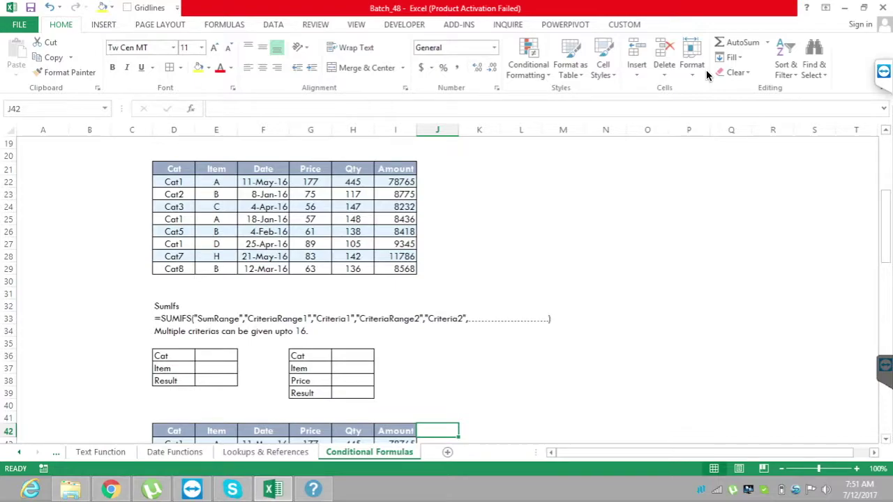
{"action": "key", "text": "Down"}
{"action": "key", "text": "Down"}
{"action": "key", "text": "Down"}
{"action": "key", "text": "Up"}
{"action": "key", "text": "Up"}
{"action": "key", "text": "Up"}
{"action": "key", "text": "Up"}
{"action": "key", "text": "Up"}
{"action": "key", "text": "Up"}
{"action": "key", "text": "Up"}
{"action": "key", "text": "Up"}
{"action": "key", "text": "Up"}
{"action": "key", "text": "Up"}
{"action": "key", "text": "Up"}
{"action": "key", "text": "Up"}
{"action": "key", "text": "Up"}
{"action": "key", "text": "Up"}
{"action": "key", "text": "Up"}
{"action": "key", "text": "Up"}
{"action": "key", "text": "Up"}
{"action": "key", "text": "Up"}
{"action": "key", "text": "Up"}
{"action": "key", "text": "Up"}
{"action": "key", "text": "Up"}
{"action": "key", "text": "Up"}
{"action": "key", "text": "Up"}
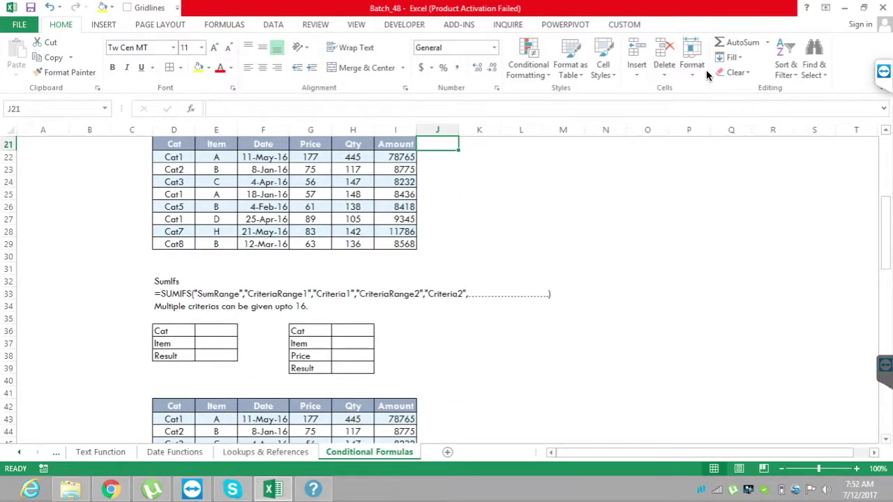
Enter the SumIfs criteria Cat1 for Cat in E36 and A for Item in E37
{"action": "left_click", "coordinate": [216, 331]}
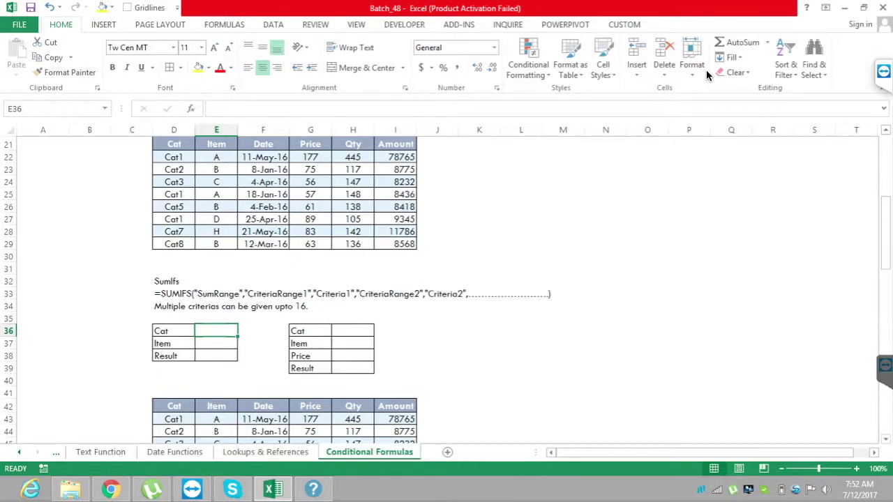
{"action": "type", "text": "Cat1"}
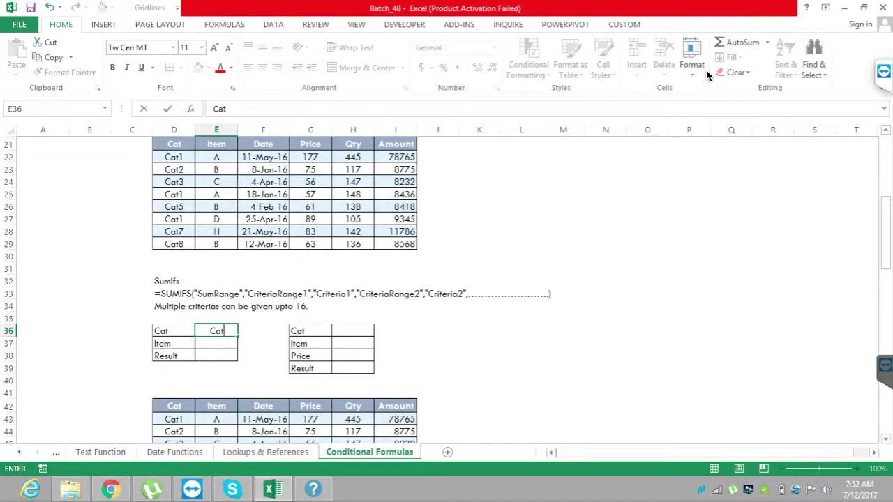
{"action": "key", "text": "Return"}
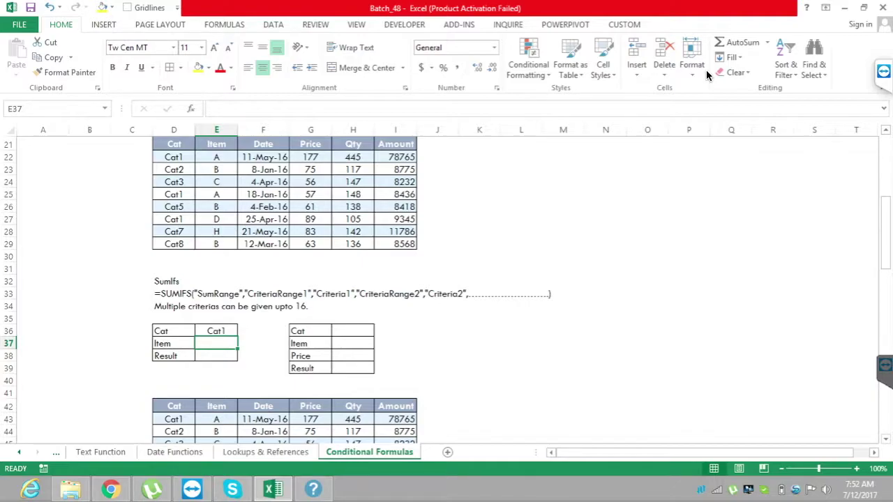
{"action": "key", "text": "Up"}
{"action": "key", "text": "Down"}
{"action": "type", "text": "A"}
{"action": "key", "text": "Return"}
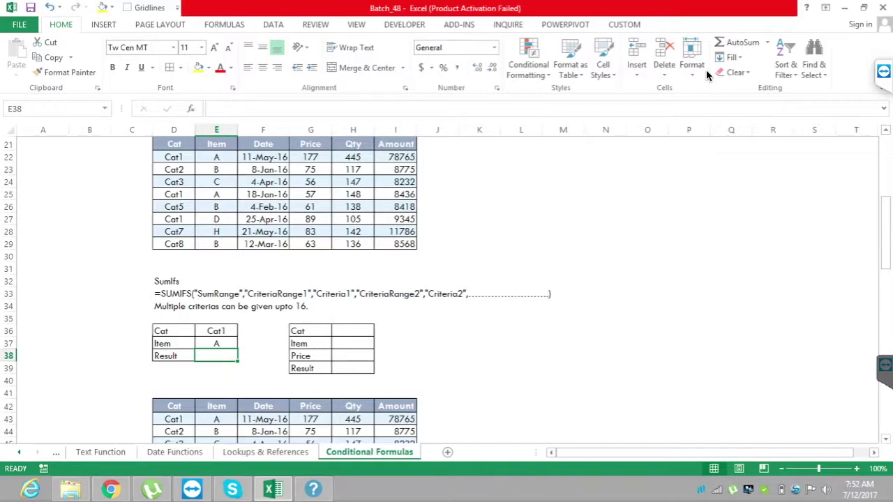
Compare the Cat1 row in D27:E27 of the data table with the SumIfs criteria in E36:E37
{"action": "key", "text": "Left"}
{"action": "key", "text": "Up"}
{"action": "key", "text": "Up"}
{"action": "key", "text": "Up"}
{"action": "key", "text": "Up"}
{"action": "key", "text": "Up"}
{"action": "key", "text": "Up"}
{"action": "key", "text": "Up"}
{"action": "key", "text": "Up"}
{"action": "key", "text": "Up"}
{"action": "key", "text": "Up"}
{"action": "key", "text": "Up"}
{"action": "key", "text": "alt+h"}
{"action": "key", "text": "a"}
{"action": "key", "text": "c"}
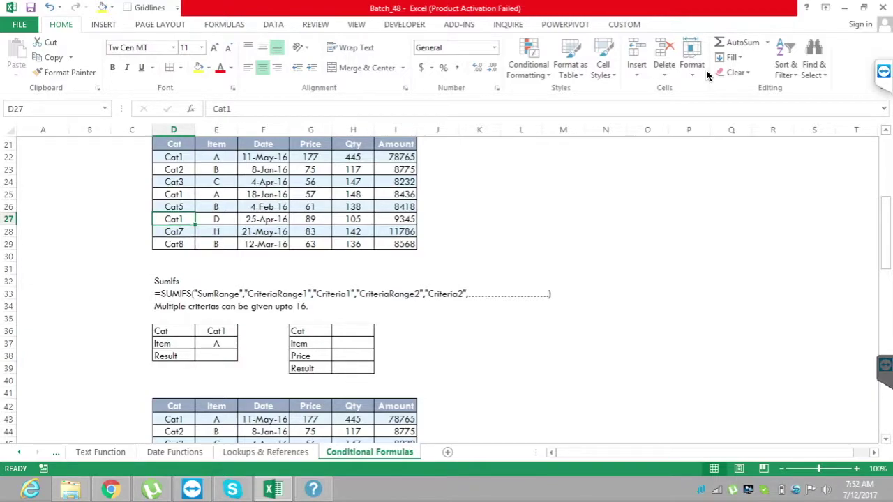
{"action": "key", "text": "Down"}
{"action": "key", "text": "Up"}
{"action": "key", "text": "shift+Right"}
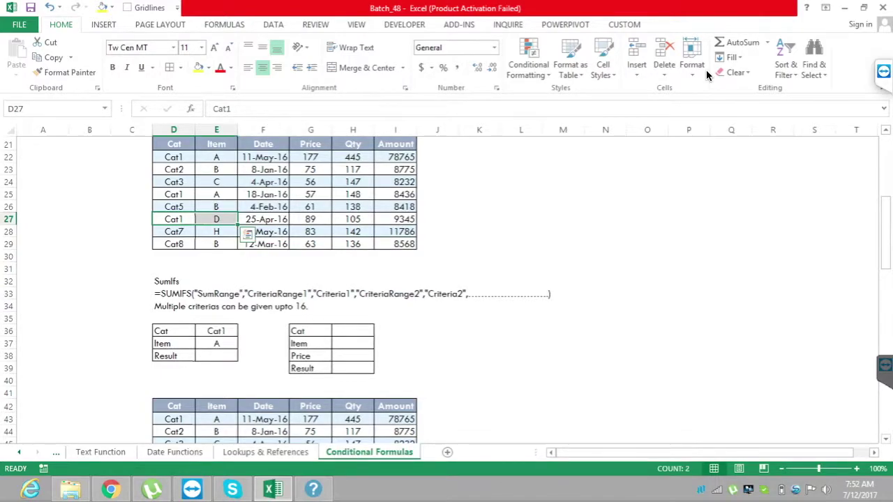
Start a SUMIFS formula in E38 with sum range I21:I29, criteria range D21:D29 and criterion E36
{"action": "key", "text": "Right"}
{"action": "key", "text": "Down"}
{"action": "key", "text": "Down"}
{"action": "key", "text": "Down"}
{"action": "key", "text": "Down"}
{"action": "key", "text": "Down"}
{"action": "key", "text": "Down"}
{"action": "key", "text": "Down"}
{"action": "key", "text": "Down"}
{"action": "key", "text": "Down"}
{"action": "key", "text": "Down"}
{"action": "key", "text": "Down"}
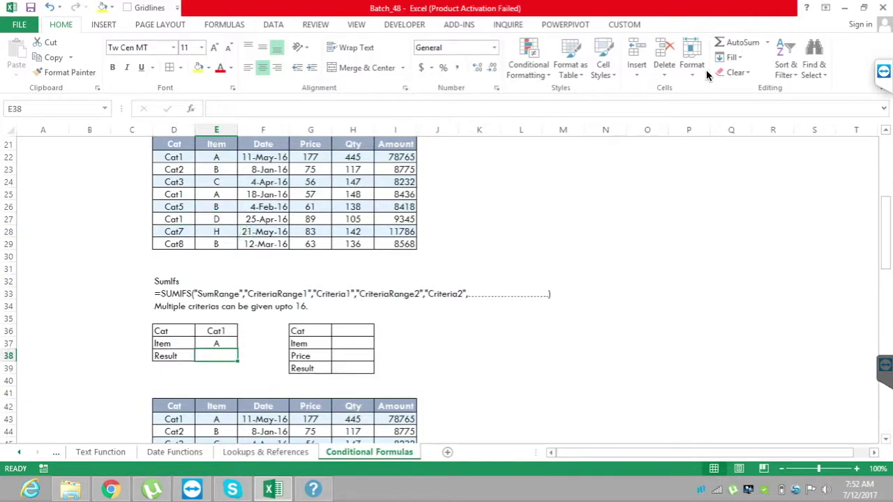
{"action": "type", "text": "=sumi"}
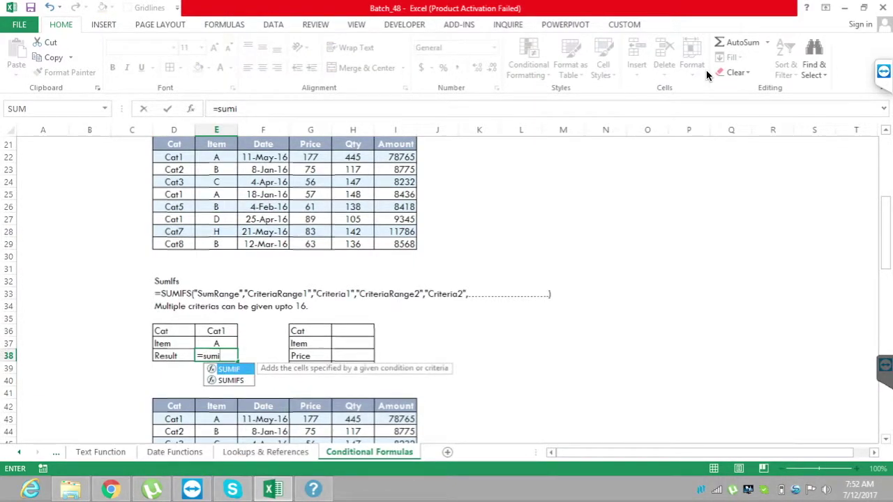
{"action": "key", "text": "Down"}
{"action": "key", "text": "Tab"}
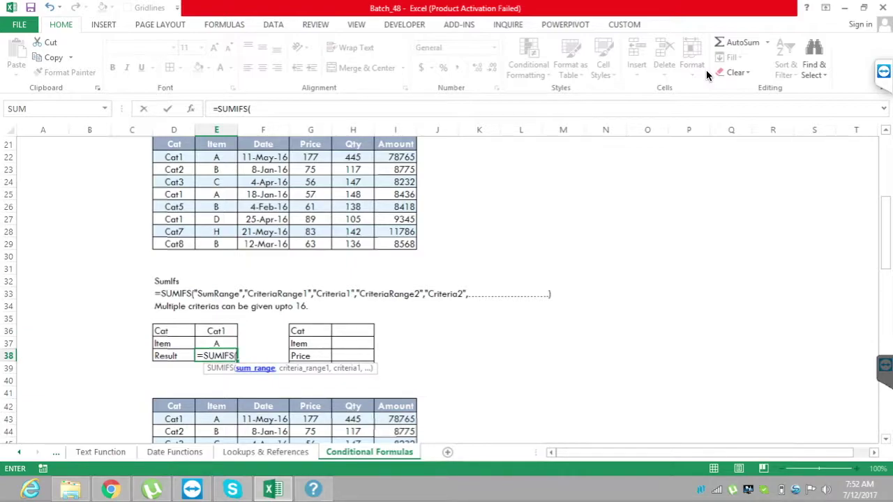
{"action": "left_click_drag", "start_coordinate": [396, 144], "coordinate": [396, 244]}
{"action": "type", "text": ","}
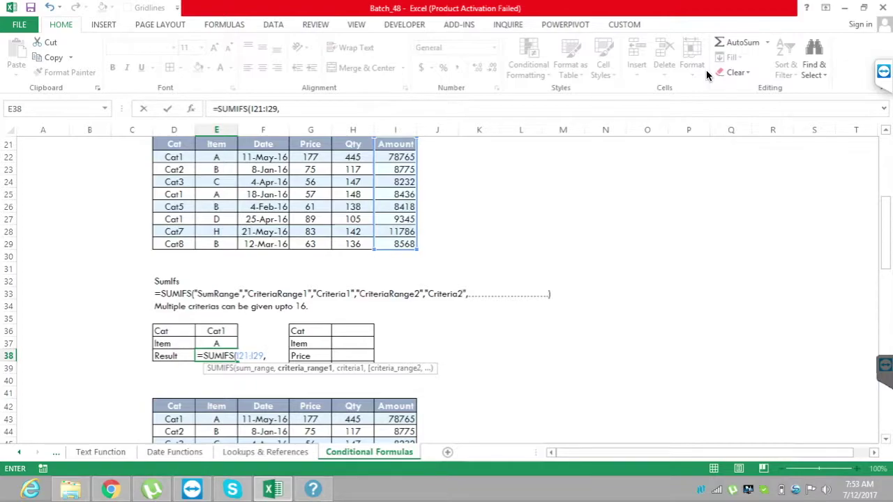
{"action": "left_click_drag", "start_coordinate": [173, 144], "coordinate": [173, 244]}
{"action": "left_click_drag", "start_coordinate": [174, 170], "coordinate": [174, 246]}
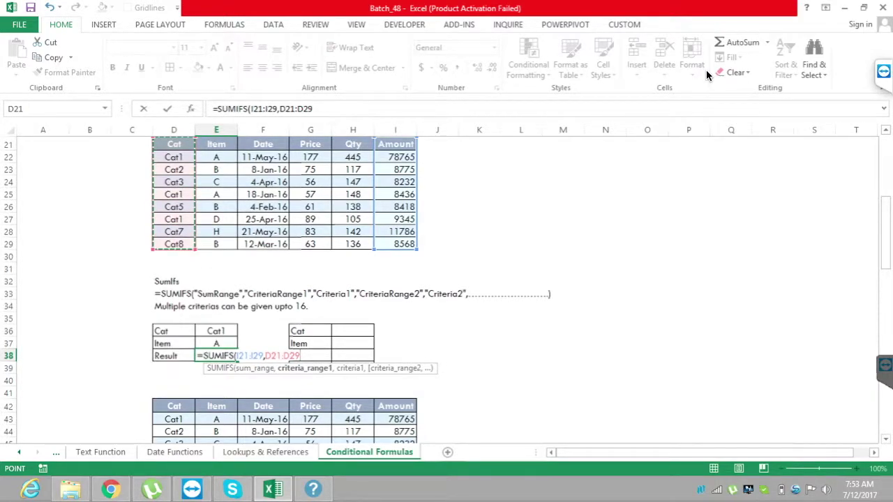
{"action": "type", "text": ","}
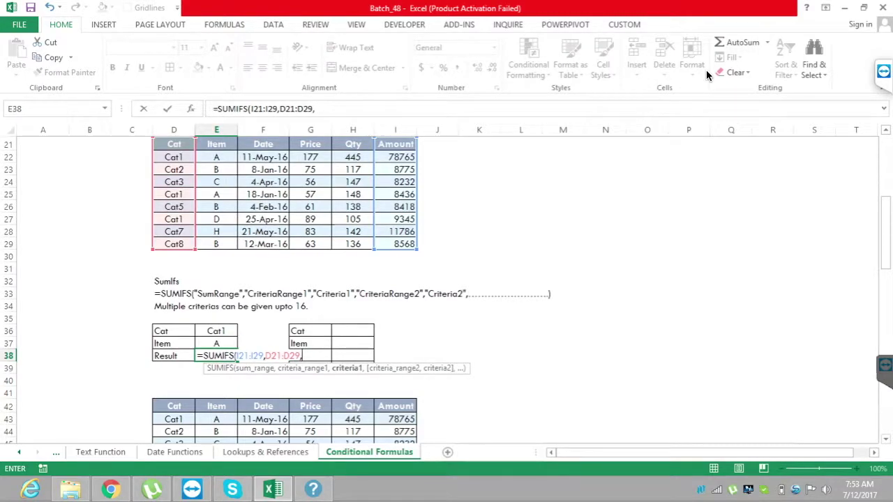
{"action": "key", "text": "Up"}
{"action": "key", "text": "Up"}
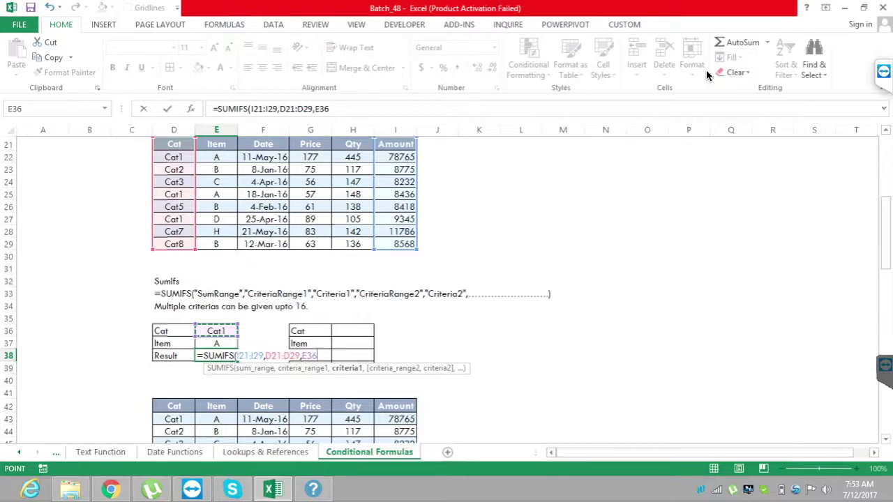
{"action": "type", "text": ","}
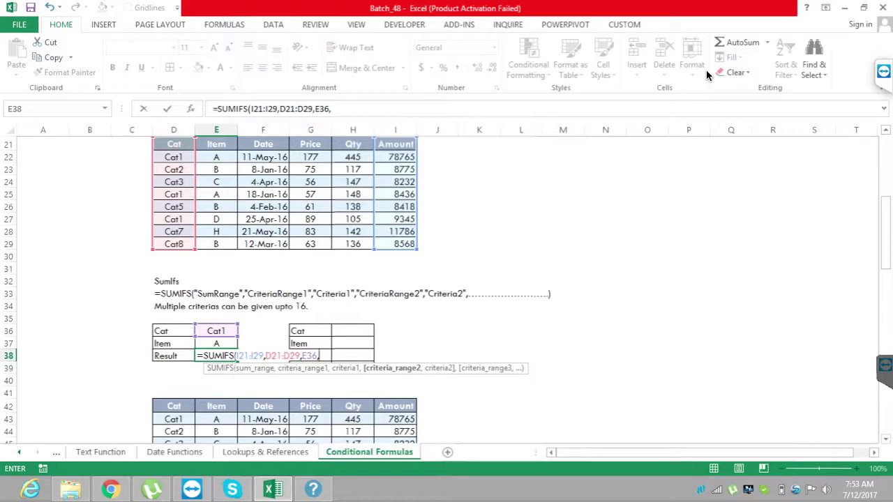
Complete the SUMIFS formula in E38 with second criteria range E21:E29 and criterion E37
{"action": "key", "text": "Up"}
{"action": "key", "text": "Up"}
{"action": "key", "text": "Up"}
{"action": "key", "text": "Up"}
{"action": "key", "text": "Up"}
{"action": "key", "text": "Up"}
{"action": "key", "text": "Up"}
{"action": "key", "text": "Up"}
{"action": "key", "text": "Up"}
{"action": "key", "text": "Up"}
{"action": "key", "text": "Up"}
{"action": "key", "text": "Up"}
{"action": "key", "text": "Up"}
{"action": "key", "text": "Up"}
{"action": "key", "text": "Up"}
{"action": "key", "text": "Up"}
{"action": "key", "text": "Up"}
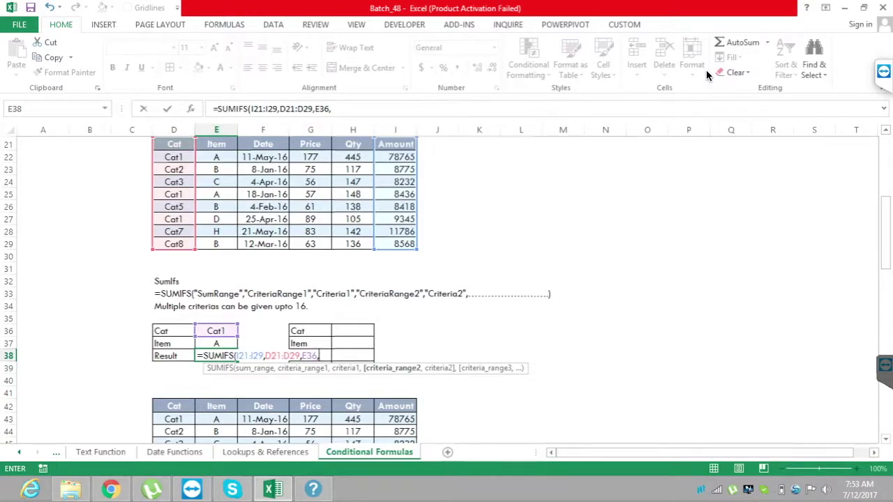
{"action": "key", "text": "shift+Down"}
{"action": "key", "text": "shift+Down"}
{"action": "key", "text": "shift+Down"}
{"action": "key", "text": "shift+Down"}
{"action": "key", "text": "shift+Down"}
{"action": "key", "text": "shift+Down"}
{"action": "key", "text": "shift+Down"}
{"action": "key", "text": "shift+Down"}
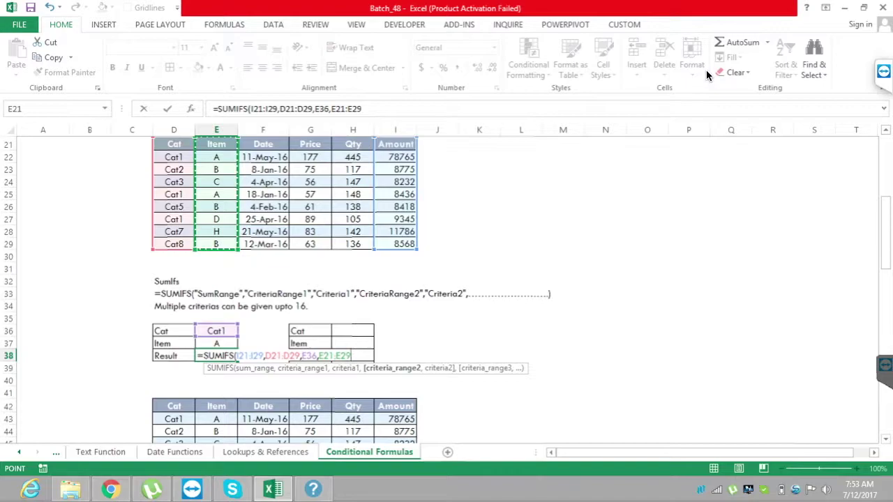
{"action": "type", "text": ","}
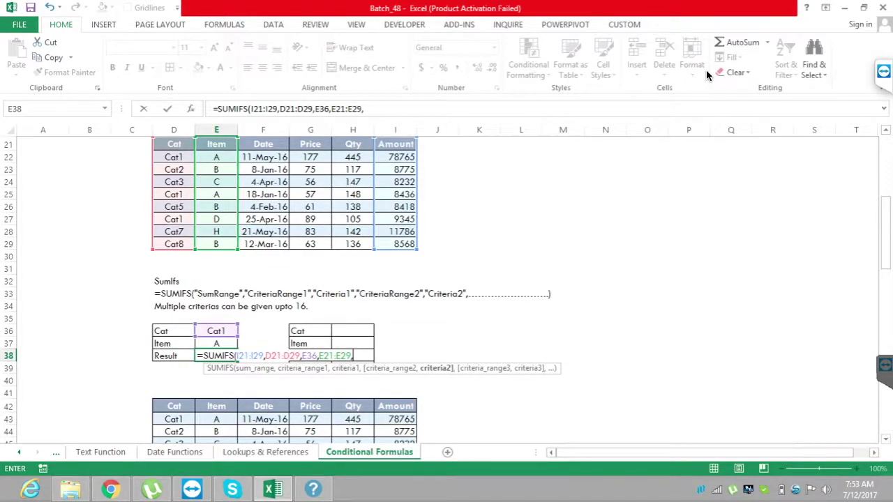
{"action": "key", "text": "Up"}
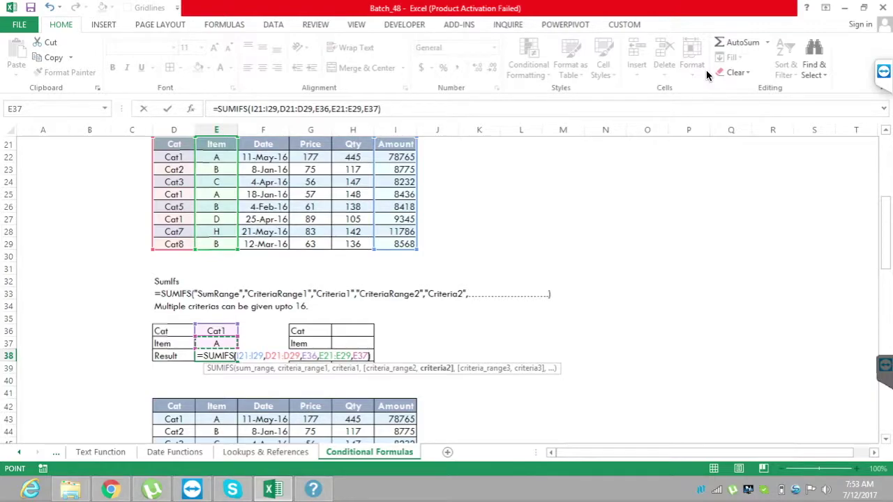
{"action": "type", "text": ")"}
{"action": "key", "text": "ctrl+Return"}
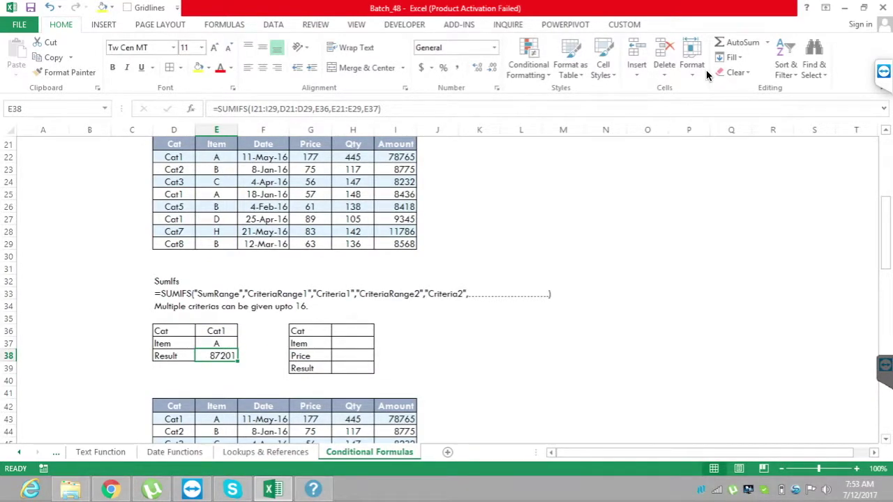
Select the amounts in I22 and I25 together to check their sum against the SUMIFS result
{"action": "key", "text": "ctrl+Up"}
{"action": "key", "text": "ctrl+Up"}
{"action": "key", "text": "ctrl+Up"}
{"action": "key", "text": "ctrl+Right"}
{"action": "key", "text": "Down"}
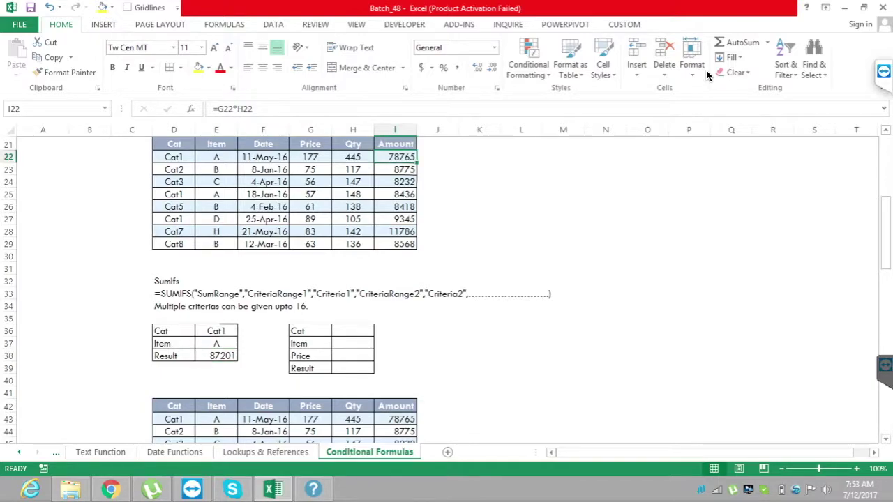
{"action": "left_click", "coordinate": [395, 194], "text": "ctrl"}
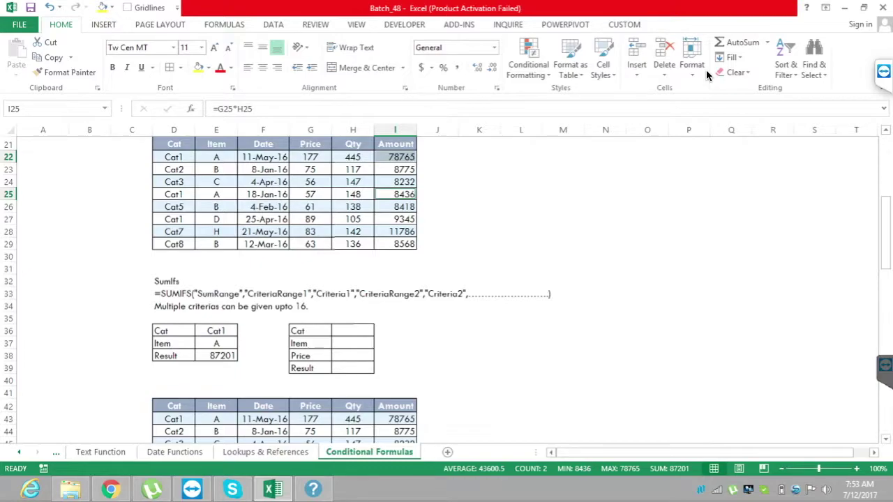
Review the three-criteria box in H36:H39, the multiple-criteria note in D34 and the criteria in E36:E37
{"action": "left_click", "coordinate": [353, 332]}
{"action": "left_click_drag", "start_coordinate": [353, 331], "coordinate": [353, 368]}
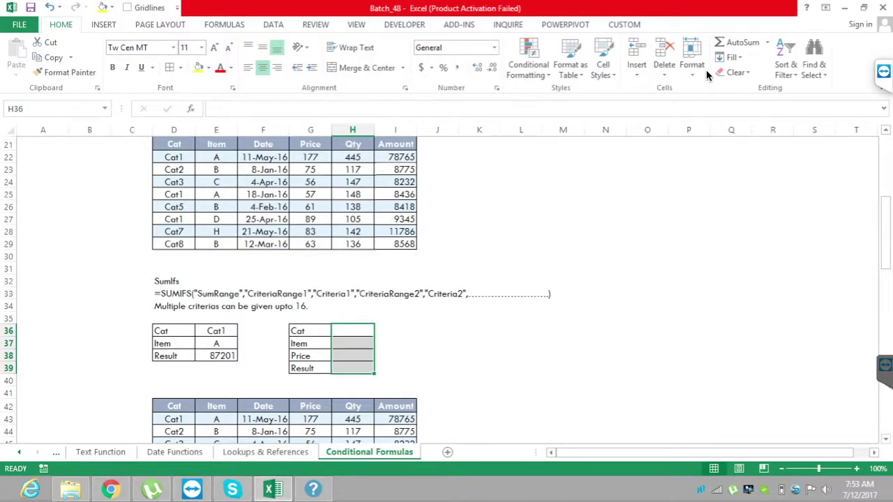
{"action": "left_click", "coordinate": [174, 306]}
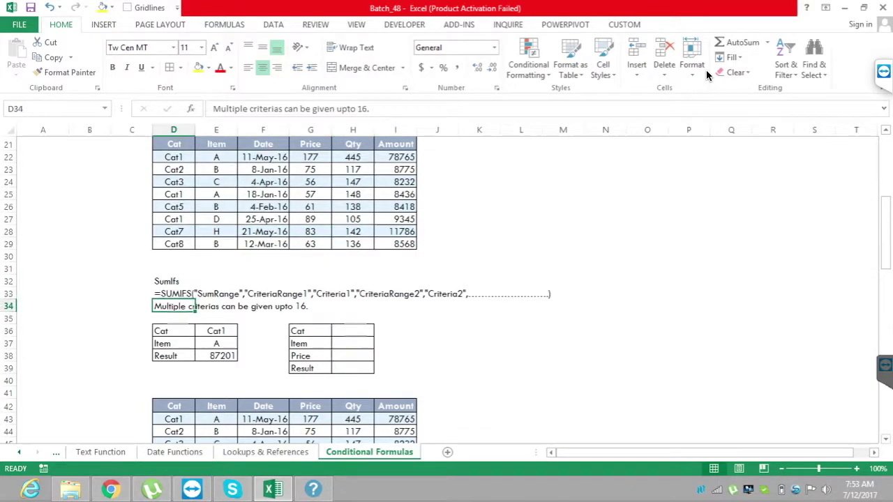
{"action": "left_click", "coordinate": [263, 319]}
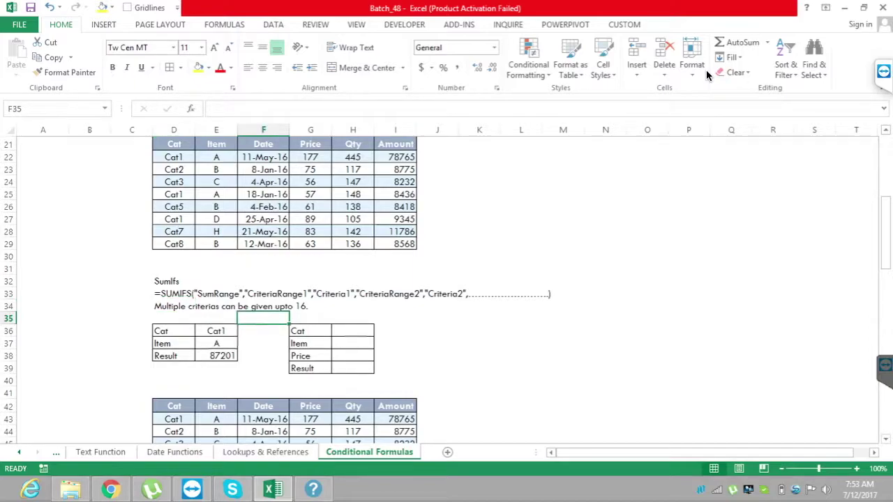
{"action": "left_click_drag", "start_coordinate": [217, 330], "coordinate": [216, 343]}
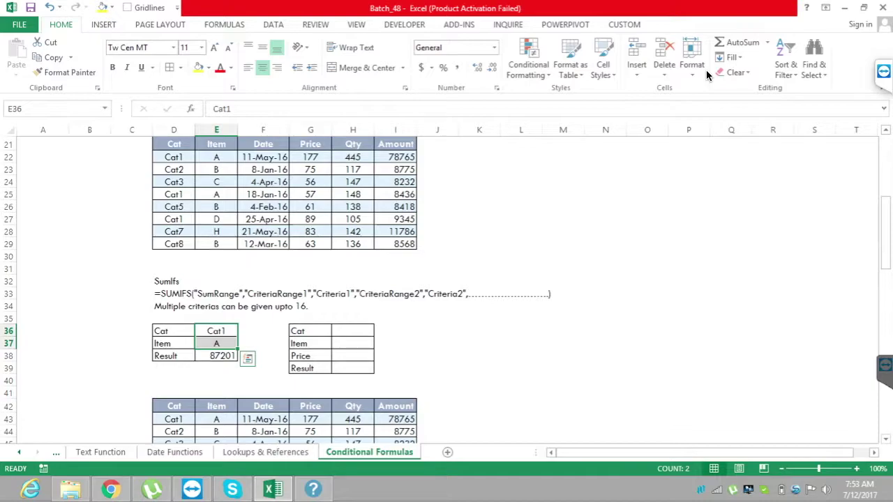
{"action": "left_click", "coordinate": [264, 318]}
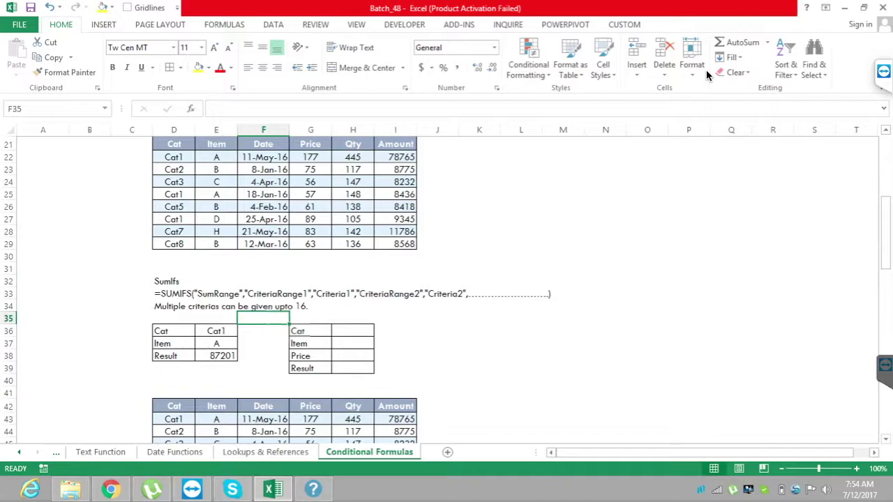
Examine the data table in D42:I50 and the Countif and Countifs syntax notes and criteria boxes below it
{"action": "key", "text": "Down"}
{"action": "key", "text": "Down"}
{"action": "key", "text": "Down"}
{"action": "key", "text": "Down"}
{"action": "key", "text": "Down"}
{"action": "key", "text": "Down"}
{"action": "key", "text": "Down"}
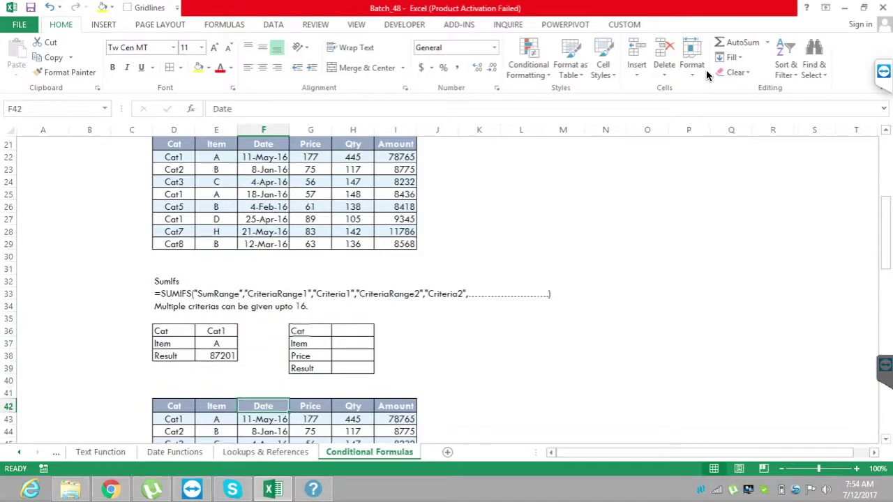
{"action": "key", "text": "Down"}
{"action": "key", "text": "Down"}
{"action": "key", "text": "Down"}
{"action": "key", "text": "Down"}
{"action": "key", "text": "Down"}
{"action": "key", "text": "Down"}
{"action": "key", "text": "Down"}
{"action": "key", "text": "Down"}
{"action": "key", "text": "Down"}
{"action": "key", "text": "Down"}
{"action": "key", "text": "Down"}
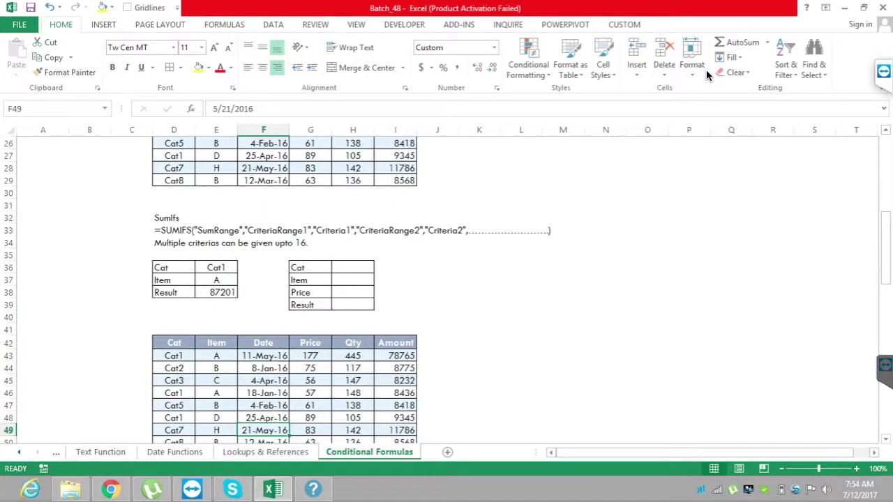
{"action": "key", "text": "Down"}
{"action": "key", "text": "Down"}
{"action": "key", "text": "Down"}
{"action": "key", "text": "Down"}
{"action": "key", "text": "Down"}
{"action": "key", "text": "Down"}
{"action": "key", "text": "Down"}
{"action": "key", "text": "Down"}
{"action": "key", "text": "Down"}
{"action": "key", "text": "Down"}
{"action": "key", "text": "Down"}
{"action": "key", "text": "Down"}
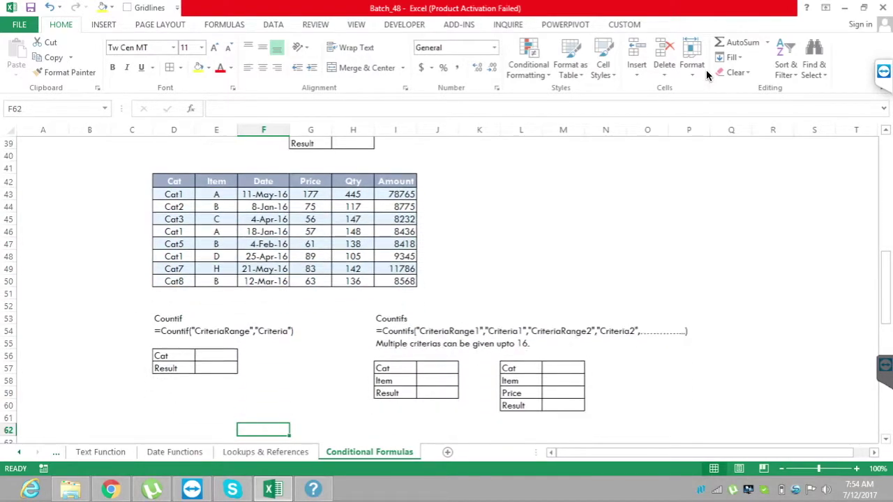
{"action": "key", "text": "Down"}
{"action": "key", "text": "Up"}
{"action": "key", "text": "Up"}
{"action": "key", "text": "Up"}
{"action": "key", "text": "Up"}
{"action": "key", "text": "Up"}
{"action": "key", "text": "Up"}
{"action": "key", "text": "Up"}
{"action": "key", "text": "Up"}
{"action": "key", "text": "Up"}
{"action": "key", "text": "Up"}
{"action": "key", "text": "Up"}
{"action": "key", "text": "Up"}
{"action": "key", "text": "Up"}
{"action": "key", "text": "Up"}
{"action": "key", "text": "Up"}
{"action": "key", "text": "Up"}
{"action": "key", "text": "Up"}
{"action": "key", "text": "Up"}
{"action": "key", "text": "Up"}
{"action": "key", "text": "Up"}
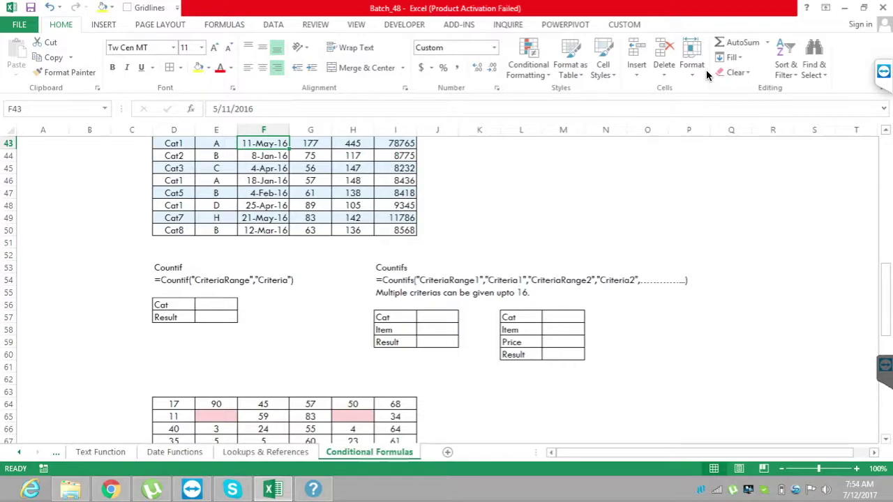
{"action": "left_click_drag", "start_coordinate": [886, 307], "coordinate": [886, 305]}
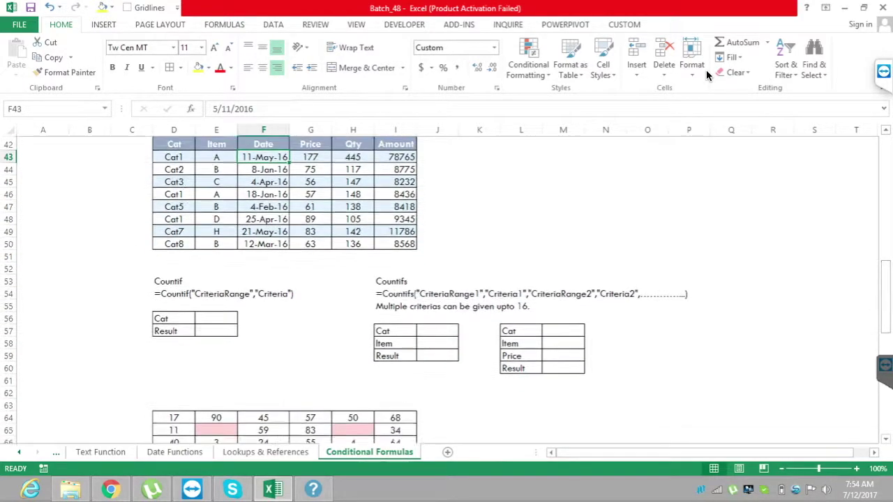
{"action": "scroll", "coordinate": [708, 75], "scroll_direction": "up", "scroll_amount": 1}
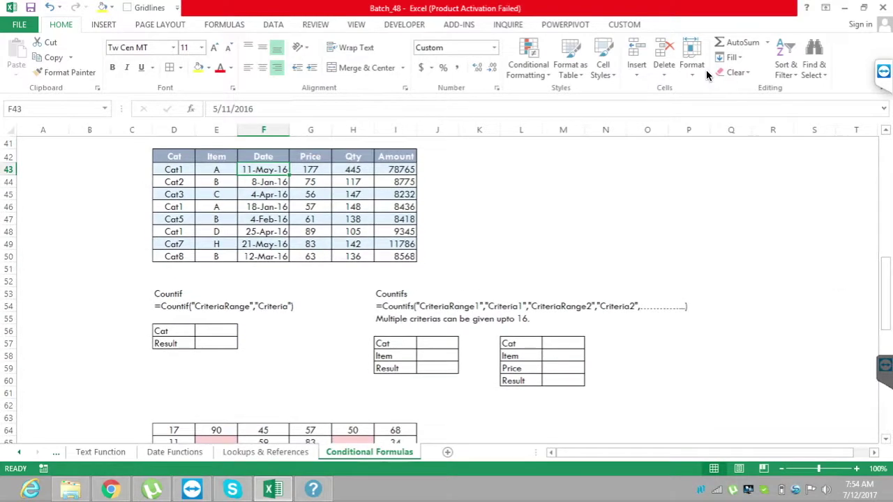
Enter Cat1 as the Countif category criterion in E56
{"action": "left_click", "coordinate": [216, 331]}
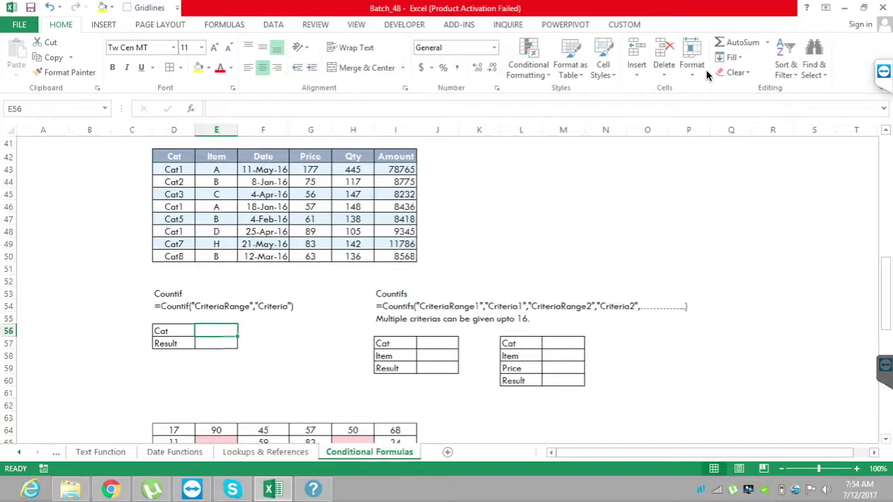
{"action": "type", "text": "Cat"}
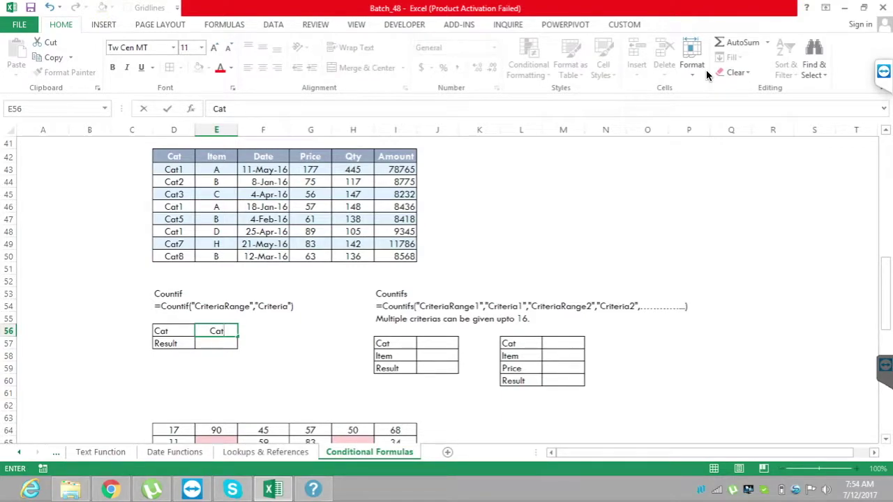
{"action": "type", "text": "1"}
{"action": "key", "text": "Return"}
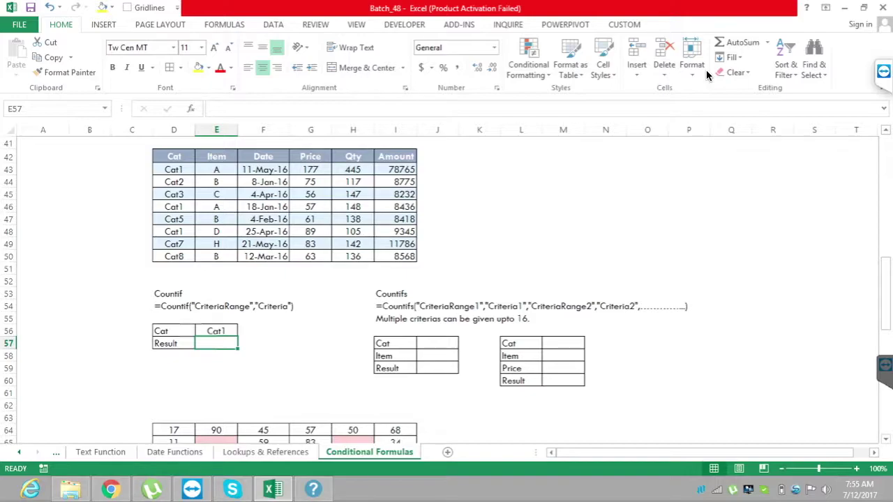
Count the rows matching the E56 category with =COUNTIF(D42:D50,E56) in E57
{"action": "type", "text": "=coun"}
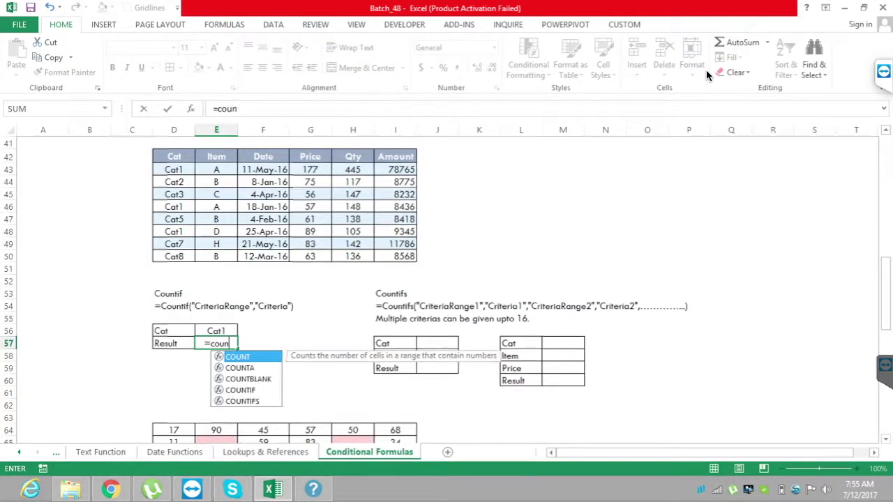
{"action": "key", "text": "Down"}
{"action": "key", "text": "Down"}
{"action": "key", "text": "Down"}
{"action": "key", "text": "Tab"}
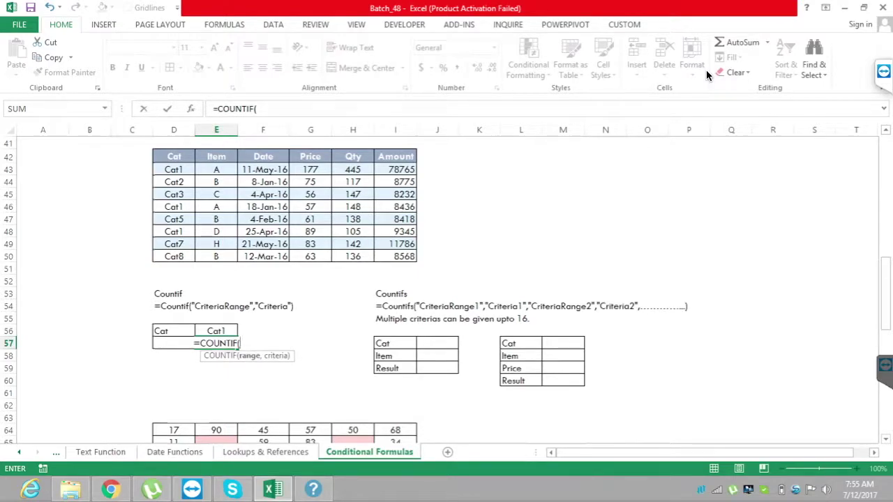
{"action": "left_click_drag", "start_coordinate": [174, 156], "coordinate": [183, 257]}
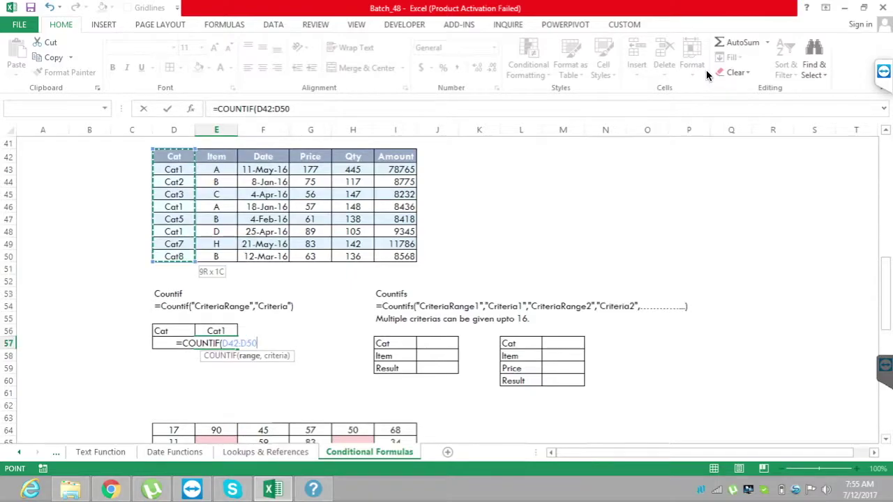
{"action": "type", "text": ","}
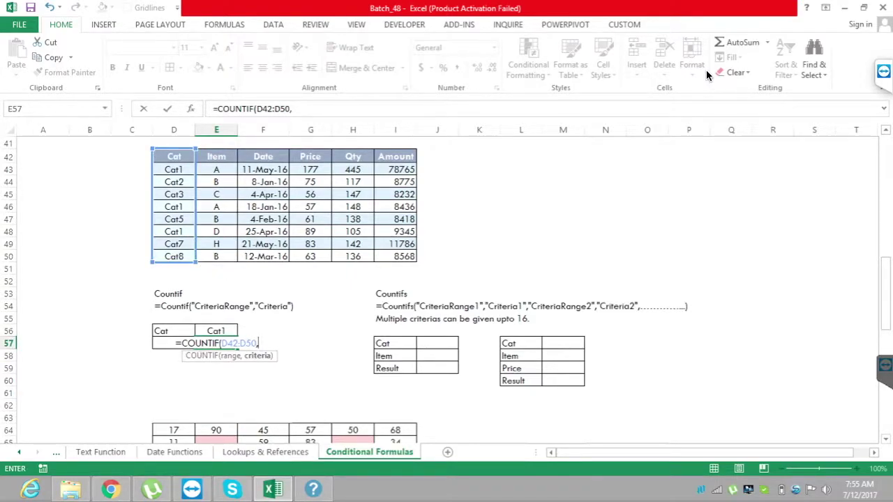
{"action": "key", "text": "Up"}
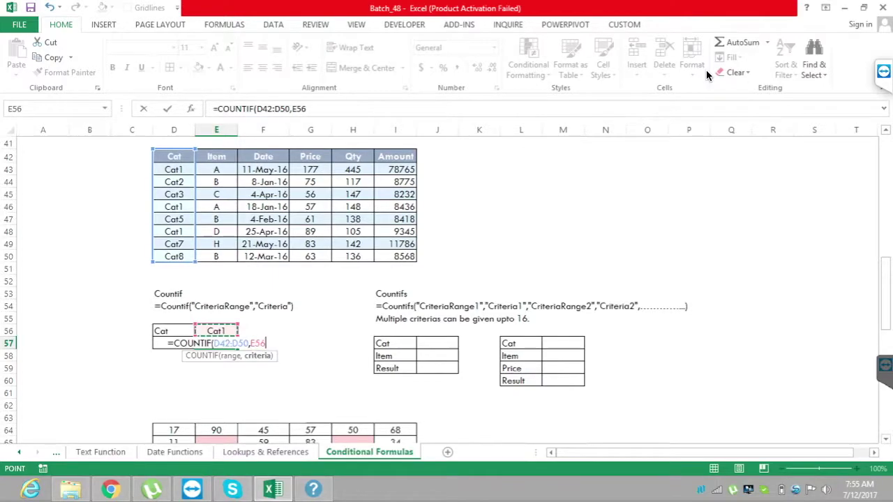
{"action": "type", "text": ")"}
{"action": "key", "text": "Return"}
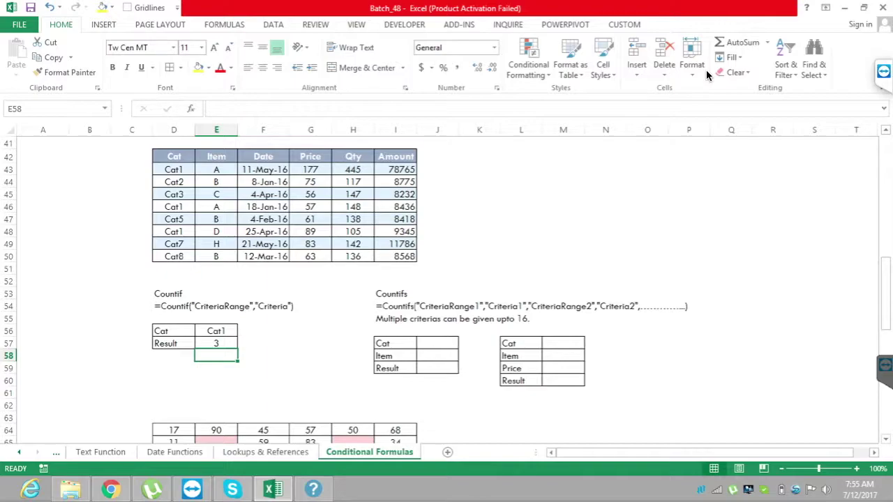
Enter Cat1 in J57 and A in J58 as the category and item criteria for Countifs
{"action": "key", "text": "Right"}
{"action": "key", "text": "Right"}
{"action": "key", "text": "Right"}
{"action": "key", "text": "Right"}
{"action": "key", "text": "Right"}
{"action": "key", "text": "Up"}
{"action": "type", "text": "Cat1"}
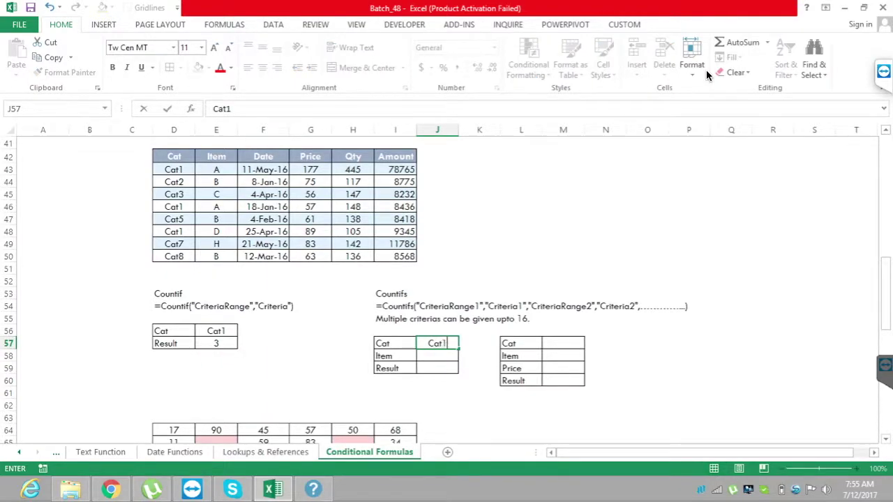
{"action": "key", "text": "Return"}
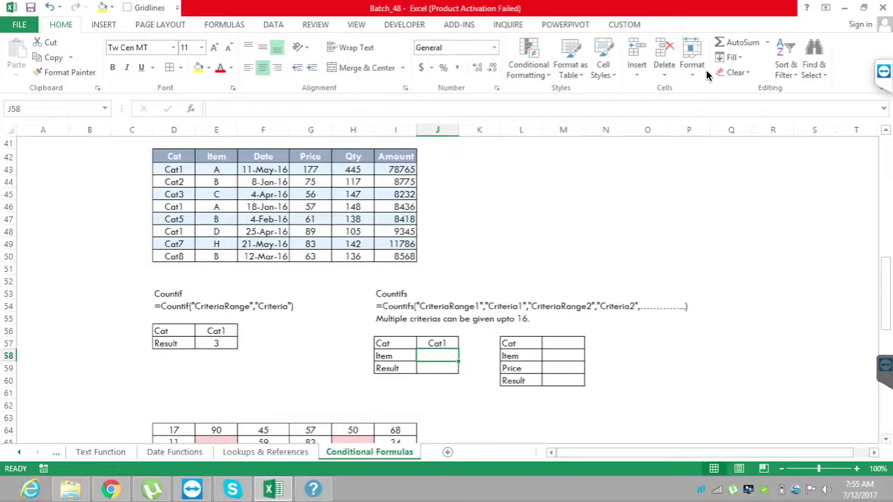
{"action": "type", "text": "A"}
{"action": "key", "text": "Return"}
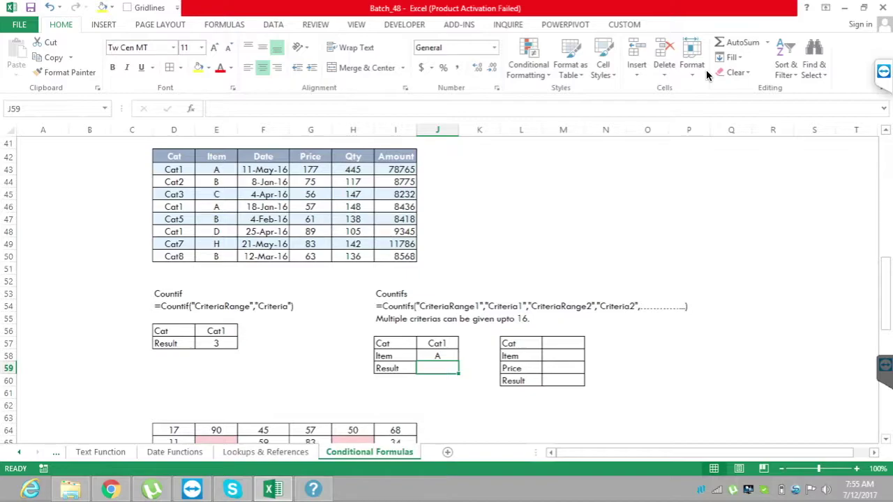
Count the rows meeting both criteria in J59 with COUNTIFS, matching D42:D50 to J57 and the Item column E42:E50 to J58
{"action": "type", "text": "=counti"}
{"action": "key", "text": "Down"}
{"action": "key", "text": "Tab"}
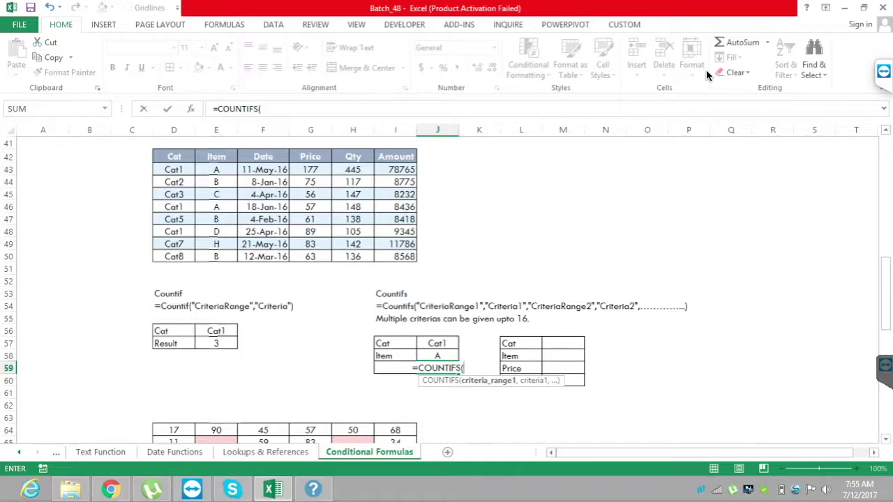
{"action": "left_click_drag", "start_coordinate": [175, 157], "coordinate": [176, 257]}
{"action": "type", "text": ","}
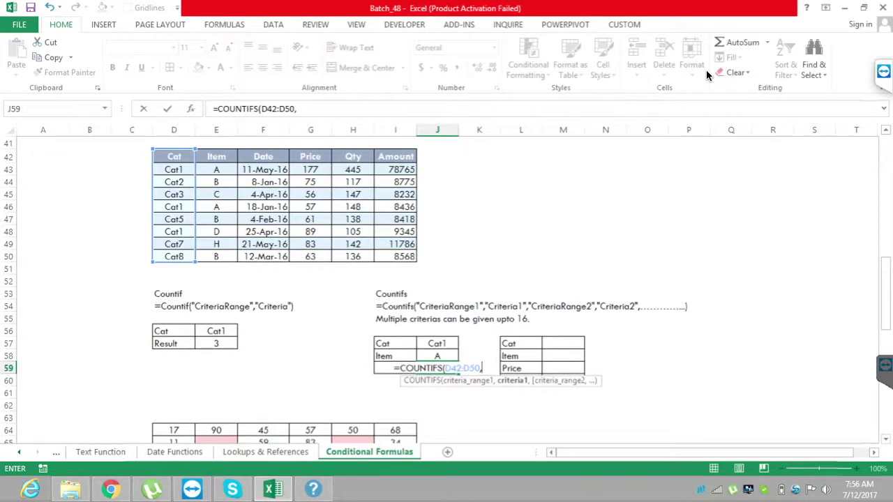
{"action": "key", "text": "Up"}
{"action": "key", "text": "Up"}
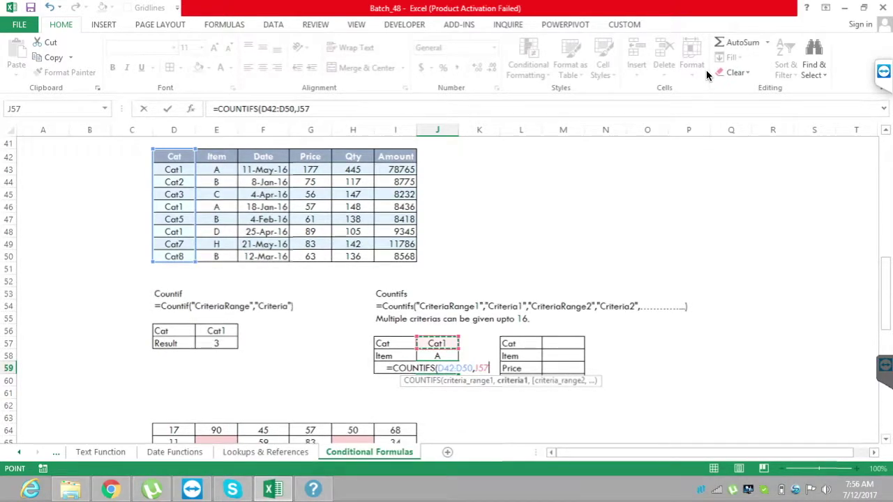
{"action": "type", "text": ","}
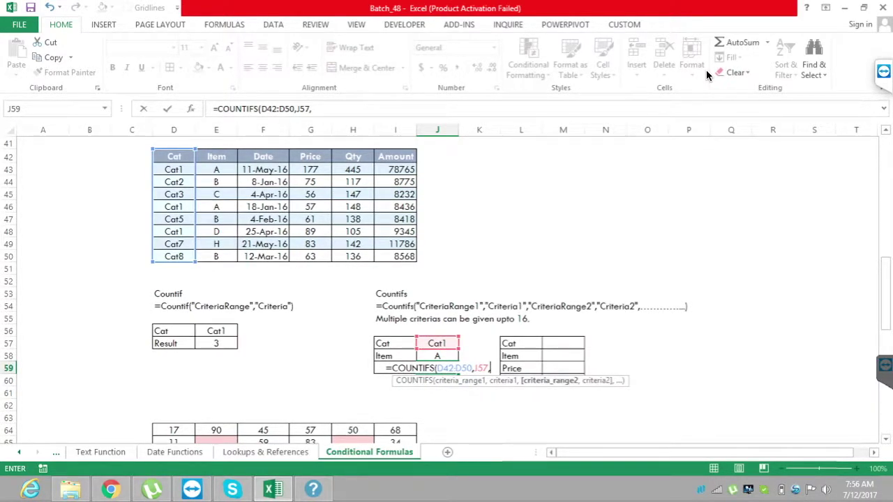
{"action": "left_click_drag", "start_coordinate": [216, 156], "coordinate": [216, 256]}
{"action": "type", "text": ","}
{"action": "left_click", "coordinate": [438, 356]}
{"action": "type", "text": ")"}
{"action": "key", "text": "Return"}
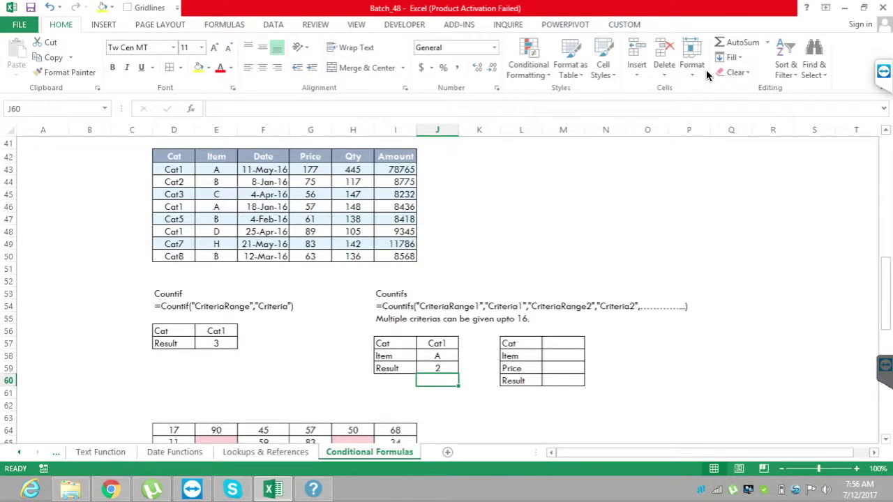
Enter the description "Count of blank cells" in D75 under the CountBlank heading
{"action": "key", "text": "Down"}
{"action": "key", "text": "Down"}
{"action": "key", "text": "Down"}
{"action": "key", "text": "Down"}
{"action": "key", "text": "Down"}
{"action": "key", "text": "Down"}
{"action": "key", "text": "Down"}
{"action": "key", "text": "Down"}
{"action": "key", "text": "Down"}
{"action": "key", "text": "Down"}
{"action": "key", "text": "Down"}
{"action": "key", "text": "Down"}
{"action": "key", "text": "Down"}
{"action": "key", "text": "Down"}
{"action": "key", "text": "Down"}
{"action": "key", "text": "Down"}
{"action": "key", "text": "Down"}
{"action": "key", "text": "Down"}
{"action": "key", "text": "Down"}
{"action": "key", "text": "Down"}
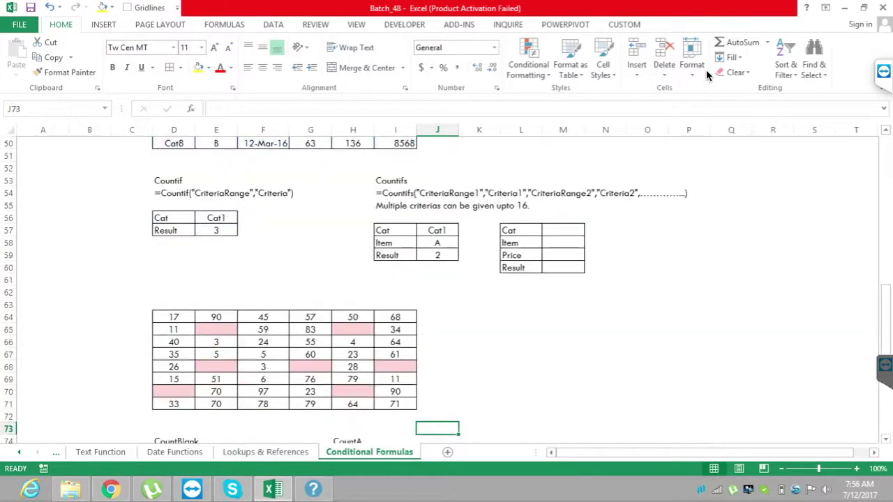
{"action": "key", "text": "Down"}
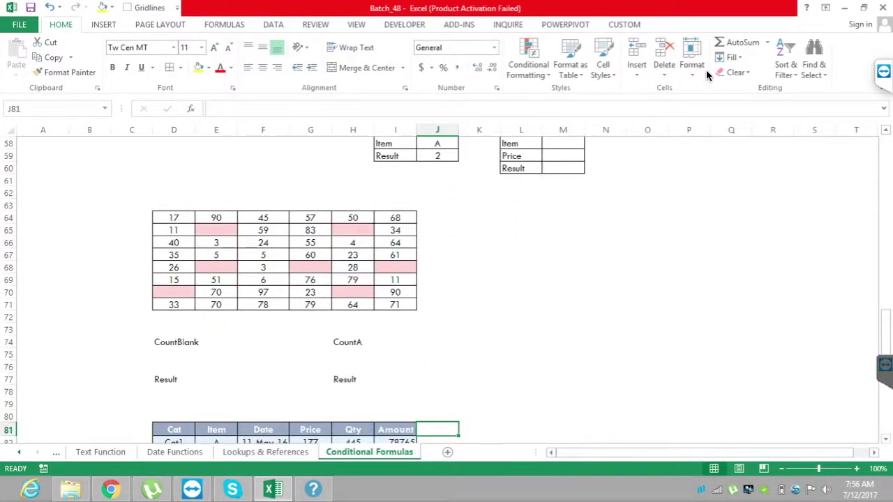
{"action": "key", "text": "Up"}
{"action": "key", "text": "Up"}
{"action": "key", "text": "Up"}
{"action": "key", "text": "Up"}
{"action": "key", "text": "Up"}
{"action": "key", "text": "Up"}
{"action": "key", "text": "Up"}
{"action": "key", "text": "Left"}
{"action": "key", "text": "Left"}
{"action": "key", "text": "Left"}
{"action": "key", "text": "Left"}
{"action": "key", "text": "Left"}
{"action": "key", "text": "Left"}
{"action": "key", "text": "Down"}
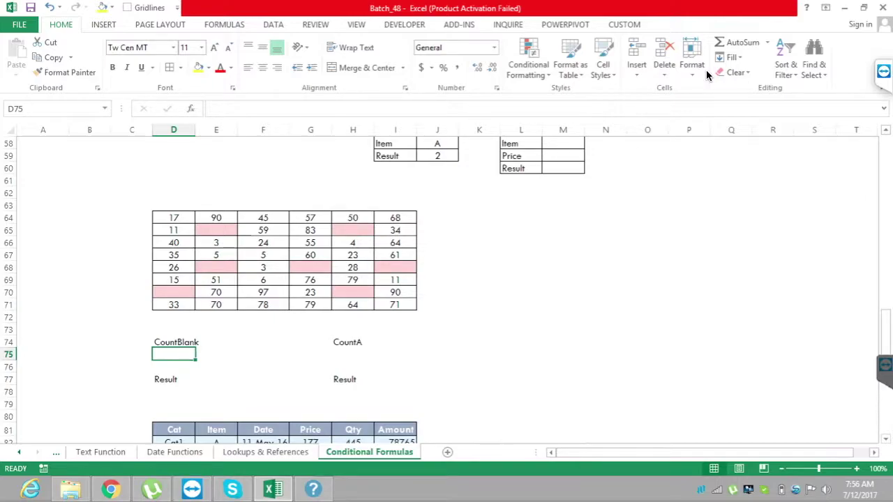
{"action": "type", "text": "Count of "}
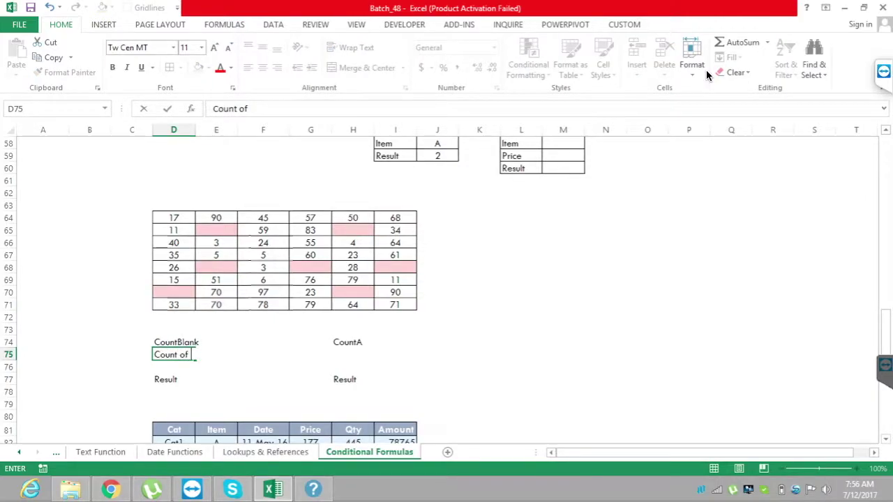
{"action": "type", "text": "blank cells"}
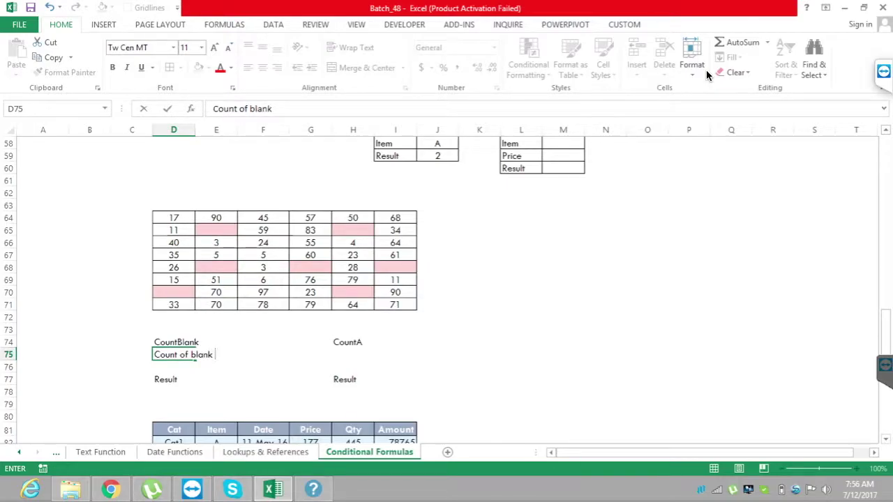
Enter the description "Count of non blank cells" in H75 under the CountA heading
{"action": "key", "text": "Right"}
{"action": "key", "text": "Right"}
{"action": "key", "text": "Right"}
{"action": "key", "text": "Right"}
{"action": "type", "text": "Count of non blank cells"}
{"action": "key", "text": "Return"}
Count the blank cells of the number table D64:I71 with a COUNTBLANK formula in E77
{"action": "key", "text": "Down"}
{"action": "key", "text": "Right"}
{"action": "type", "text": "=count"}
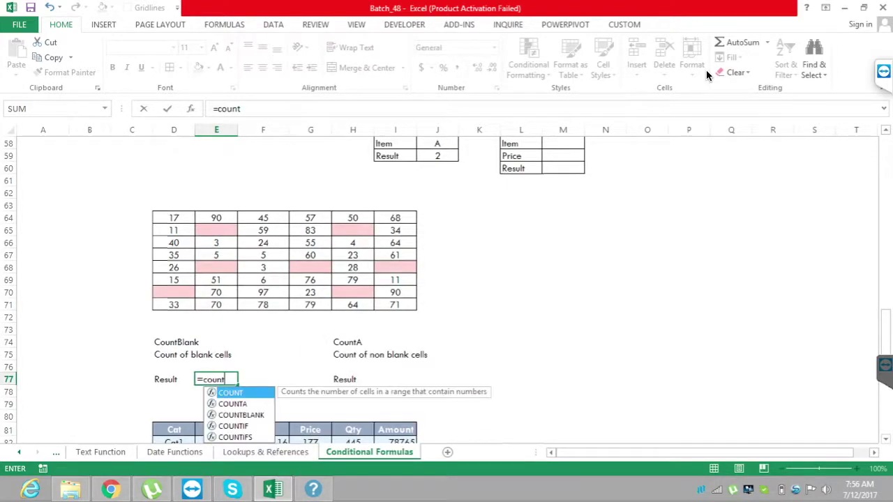
{"action": "key", "text": "Escape"}
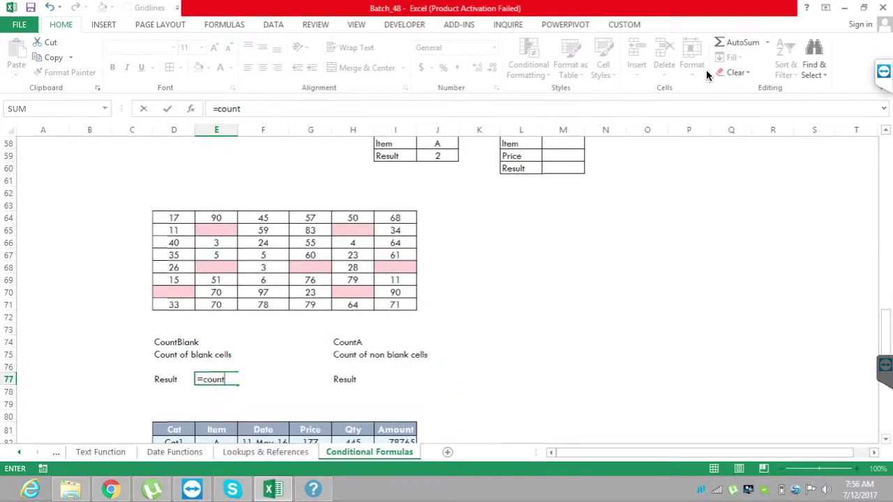
{"action": "key", "text": "Tab"}
{"action": "key", "text": "Up"}
{"action": "key", "text": "Up"}
{"action": "key", "text": "Up"}
{"action": "key", "text": "Up"}
{"action": "key", "text": "Up"}
{"action": "key", "text": "Up"}
{"action": "key", "text": "Up"}
{"action": "key", "text": "Up"}
{"action": "key", "text": "Up"}
{"action": "key", "text": "Up"}
{"action": "key", "text": "Up"}
{"action": "key", "text": "Up"}
{"action": "key", "text": "Up"}
{"action": "key", "text": "Up"}
{"action": "key", "text": "Up"}
{"action": "key", "text": "Left"}
{"action": "key", "text": "Down"}
{"action": "key", "text": "Down"}
{"action": "key", "text": "ctrl+shift+Right"}
{"action": "key", "text": "ctrl+shift+Down"}
{"action": "type", "text": ")"}
{"action": "key", "text": "Return"}
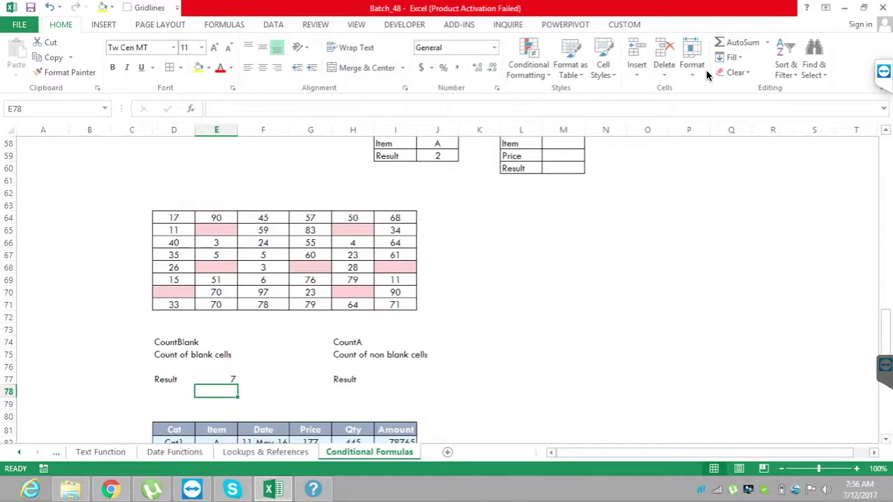
Count the non-blank cells of the number table with =COUNTA(D64:I71) in I77
{"action": "key", "text": "Up"}
{"action": "key", "text": "Right"}
{"action": "key", "text": "Right"}
{"action": "key", "text": "Right"}
{"action": "key", "text": "Right"}
{"action": "type", "text": "="}
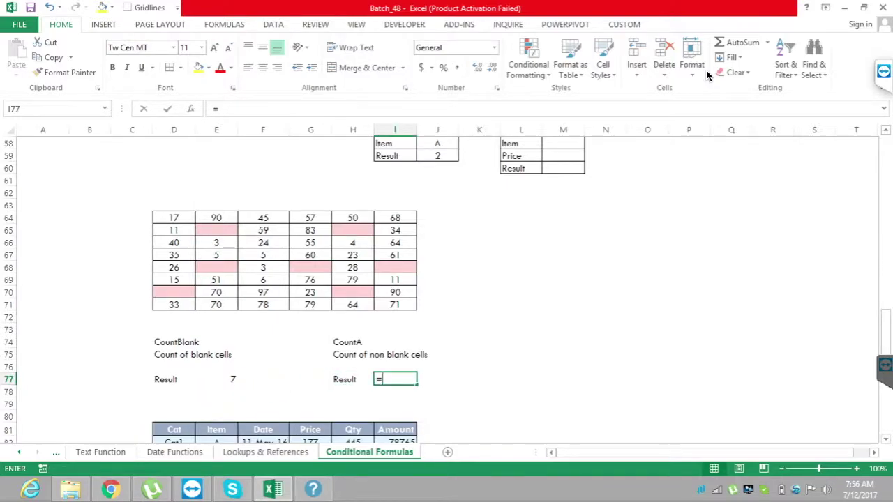
{"action": "type", "text": "counta"}
{"action": "key", "text": "Tab"}
{"action": "key", "text": "Up"}
{"action": "key", "text": "Up"}
{"action": "key", "text": "Up"}
{"action": "key", "text": "Up"}
{"action": "key", "text": "Up"}
{"action": "key", "text": "Up"}
{"action": "key", "text": "Up"}
{"action": "key", "text": "Up"}
{"action": "key", "text": "Up"}
{"action": "key", "text": "Up"}
{"action": "key", "text": "Up"}
{"action": "key", "text": "Up"}
{"action": "key", "text": "Left"}
{"action": "key", "text": "Left"}
{"action": "key", "text": "Left"}
{"action": "key", "text": "Left"}
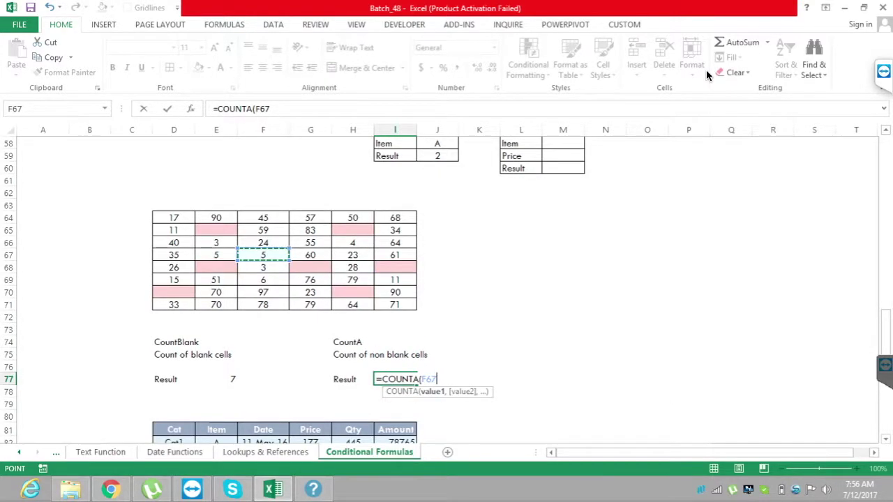
{"action": "key", "text": "Up"}
{"action": "key", "text": "Left"}
{"action": "key", "text": "shift+Right"}
{"action": "key", "text": "shift+Right"}
{"action": "key", "text": "shift+Right"}
{"action": "key", "text": "shift+Right"}
{"action": "key", "text": "shift+Right"}
{"action": "key", "text": "shift+Down"}
{"action": "key", "text": "shift+Down"}
{"action": "key", "text": "shift+Down"}
{"action": "key", "text": "shift+Down"}
{"action": "key", "text": "shift+Down"}
{"action": "key", "text": "shift+Down"}
{"action": "key", "text": "shift+Down"}
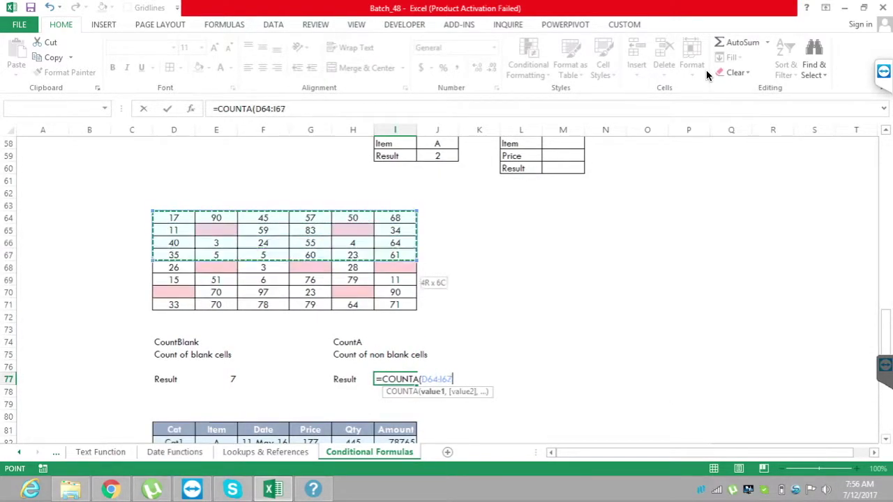
{"action": "key", "text": "ctrl+Return"}
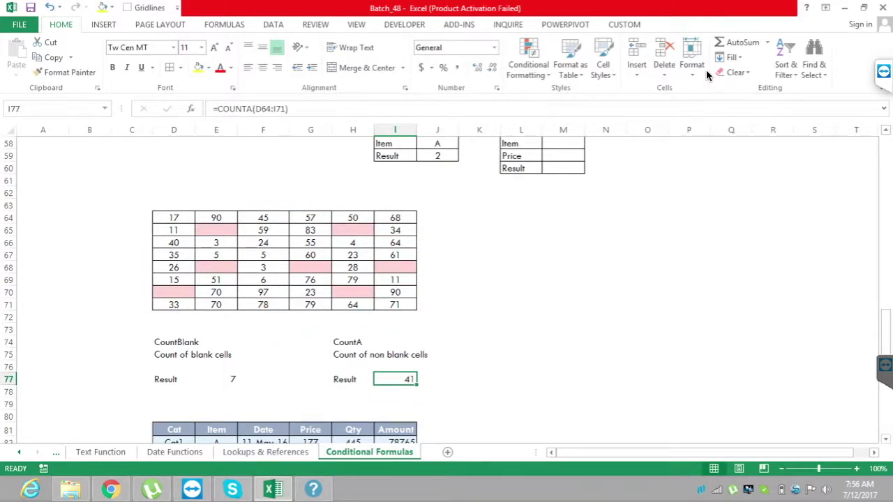
Fill the blank cell G68 of the number table with 2 to test both count formulas
{"action": "key", "text": "Left"}
{"action": "key", "text": "Left"}
{"action": "key", "text": "Left"}
{"action": "key", "text": "Left"}
{"action": "key", "text": "Up"}
{"action": "key", "text": "Up"}
{"action": "key", "text": "Up"}
{"action": "key", "text": "Up"}
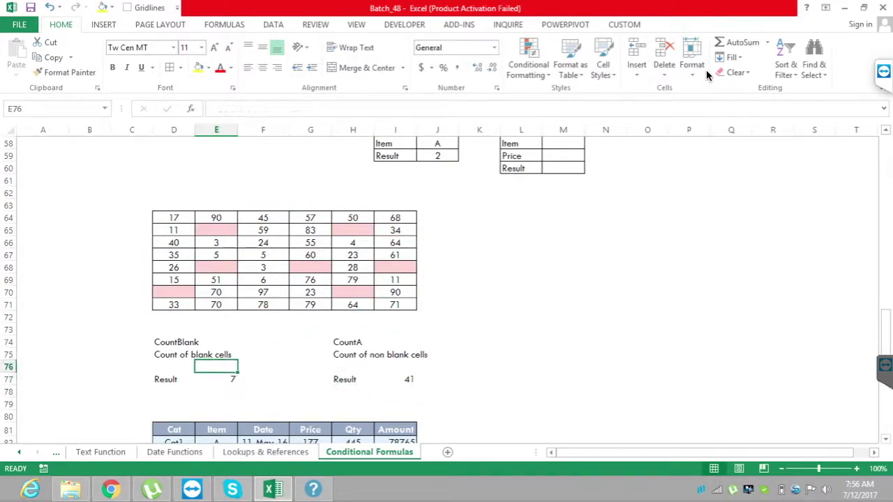
{"action": "key", "text": "Up"}
{"action": "key", "text": "Up"}
{"action": "key", "text": "Up"}
{"action": "key", "text": "Up"}
{"action": "key", "text": "Up"}
{"action": "key", "text": "Right"}
{"action": "key", "text": "Right"}
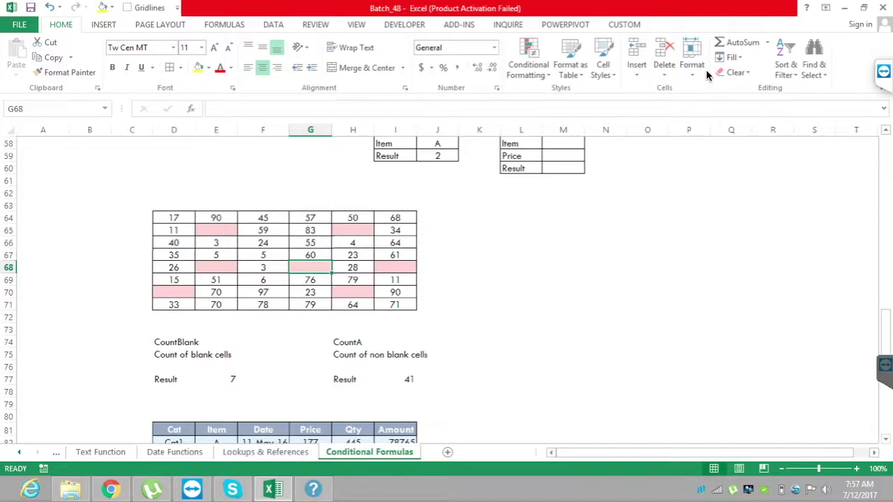
{"action": "type", "text": "2"}
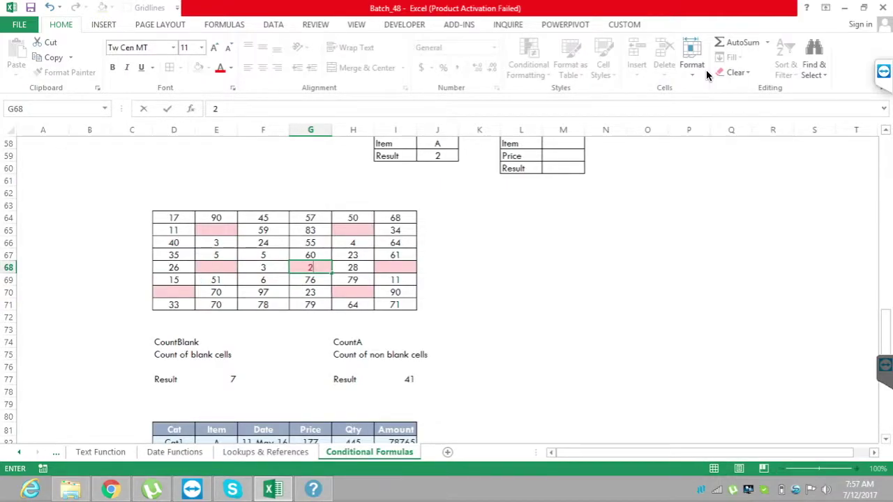
{"action": "key", "text": "Return"}
{"action": "key", "text": "Right"}
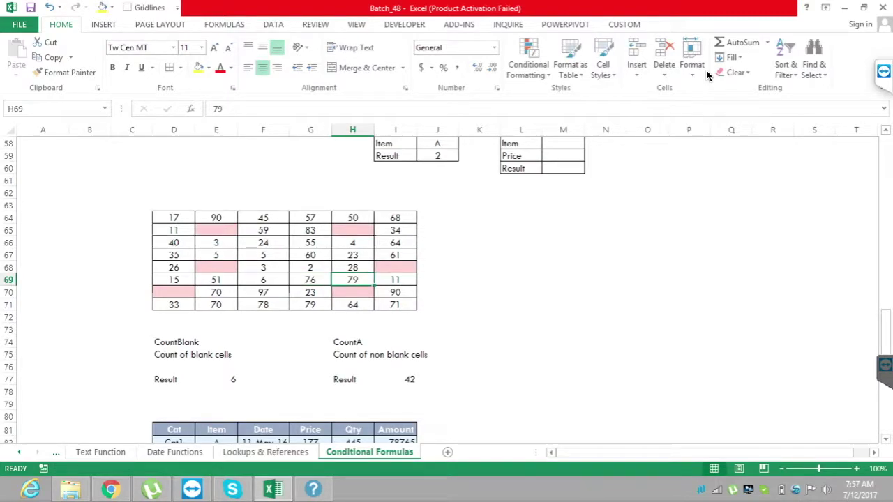
Fill the blank table cells H70 with 4 and E68 with 5 to test both count formulas
{"action": "key", "text": "Down"}
{"action": "type", "text": "4"}
{"action": "key", "text": "Return"}
{"action": "key", "text": "Left"}
{"action": "key", "text": "Left"}
{"action": "key", "text": "Left"}
{"action": "key", "text": "Up"}
{"action": "key", "text": "Up"}
{"action": "key", "text": "Up"}
{"action": "type", "text": "5"}
{"action": "key", "text": "Return"}
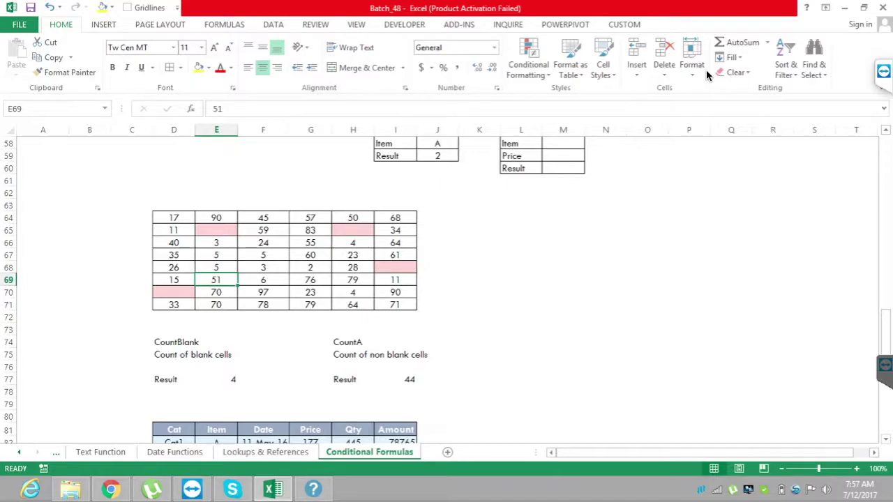
Begin an AVERAGEIF formula in result cell E96 with D81:D89 as the criteria range and E95 as the criterion
{"action": "key", "text": "Down"}
{"action": "key", "text": "Down"}
{"action": "key", "text": "Down"}
{"action": "key", "text": "Down"}
{"action": "key", "text": "Down"}
{"action": "key", "text": "Down"}
{"action": "key", "text": "Down"}
{"action": "key", "text": "Down"}
{"action": "key", "text": "Down"}
{"action": "key", "text": "Down"}
{"action": "key", "text": "Down"}
{"action": "key", "text": "Down"}
{"action": "key", "text": "Down"}
{"action": "key", "text": "Down"}
{"action": "key", "text": "Down"}
{"action": "key", "text": "Down"}
{"action": "key", "text": "Down"}
{"action": "key", "text": "Down"}
{"action": "key", "text": "Down"}
{"action": "key", "text": "Down"}
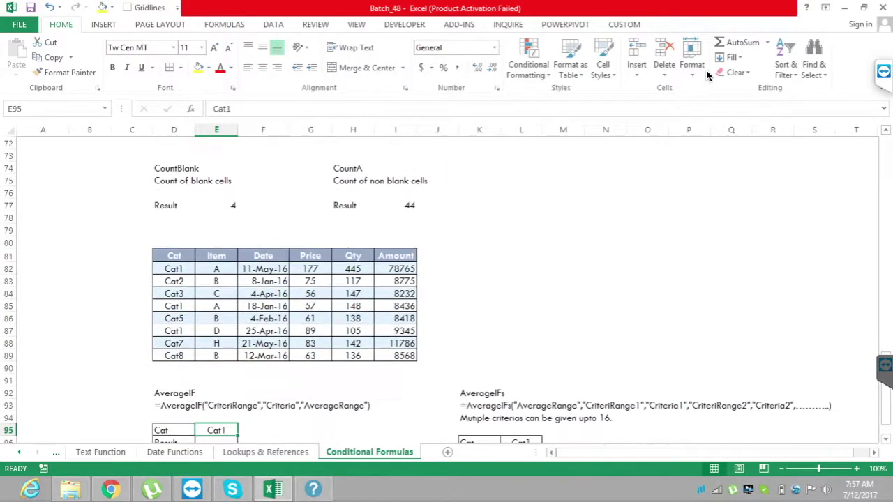
{"action": "key", "text": "Down"}
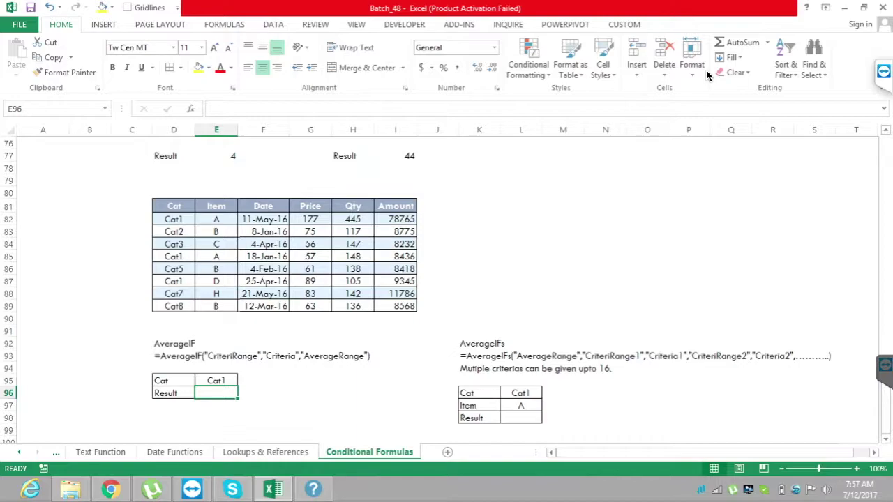
{"action": "type", "text": "="}
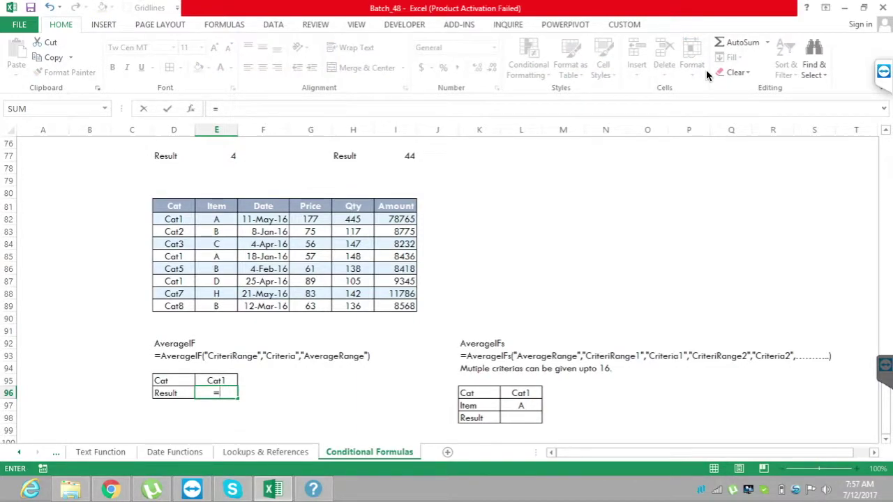
{"action": "type", "text": "ave"}
{"action": "key", "text": "Down"}
{"action": "key", "text": "Down"}
{"action": "key", "text": "Down"}
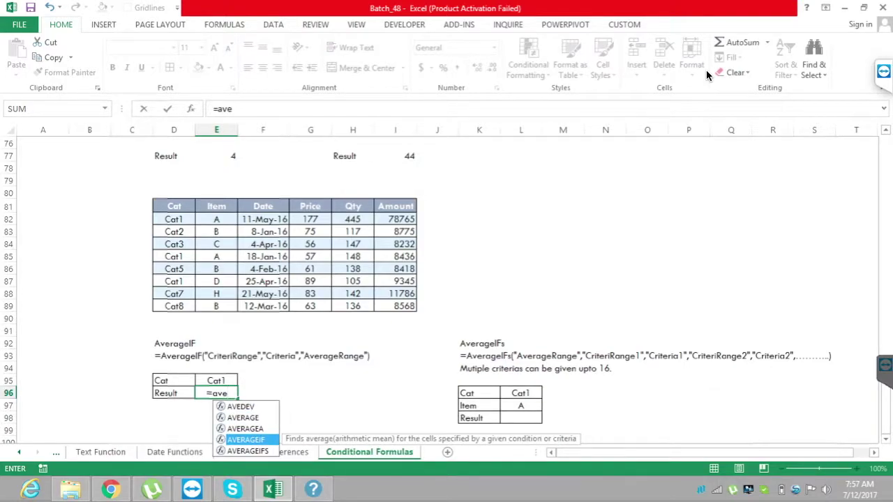
{"action": "key", "text": "Tab"}
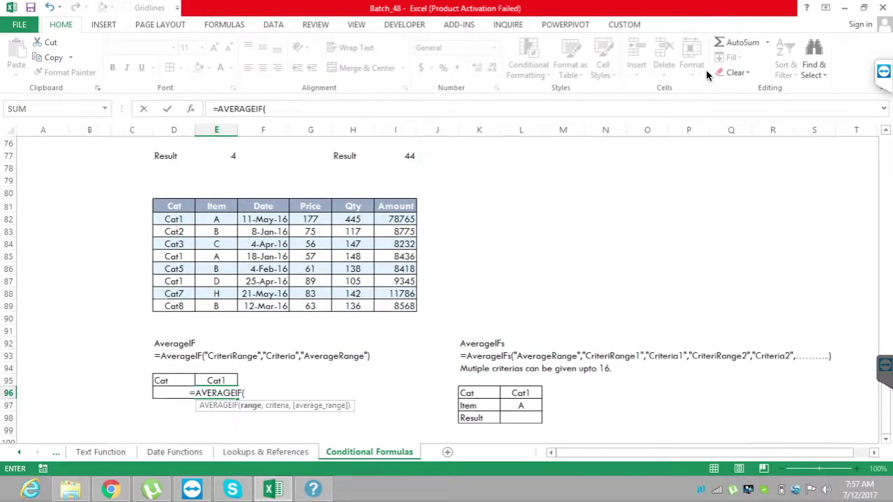
{"action": "key", "text": "Up"}
{"action": "key", "text": "Up"}
{"action": "key", "text": "Up"}
{"action": "key", "text": "Up"}
{"action": "key", "text": "Up"}
{"action": "key", "text": "Up"}
{"action": "key", "text": "Up"}
{"action": "key", "text": "Up"}
{"action": "key", "text": "Up"}
{"action": "key", "text": "Up"}
{"action": "key", "text": "Up"}
{"action": "key", "text": "Up"}
{"action": "key", "text": "Up"}
{"action": "key", "text": "Up"}
{"action": "key", "text": "Up"}
{"action": "key", "text": "Up"}
{"action": "key", "text": "Left"}
{"action": "key", "text": "Down"}
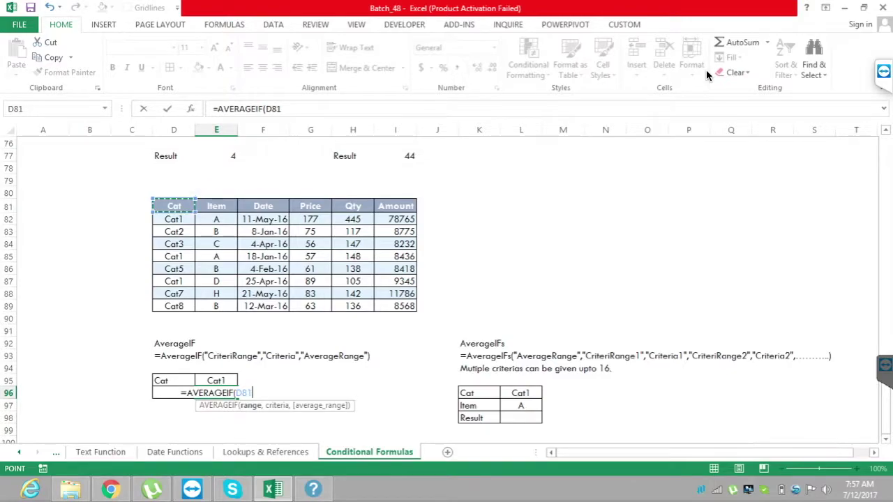
{"action": "key", "text": "shift+Down"}
{"action": "key", "text": "shift+Down"}
{"action": "key", "text": "shift+Down"}
{"action": "key", "text": "shift+Down"}
{"action": "key", "text": "shift+Down"}
{"action": "key", "text": "shift+Down"}
{"action": "key", "text": "shift+Down"}
{"action": "key", "text": "shift+Down"}
{"action": "type", "text": ","}
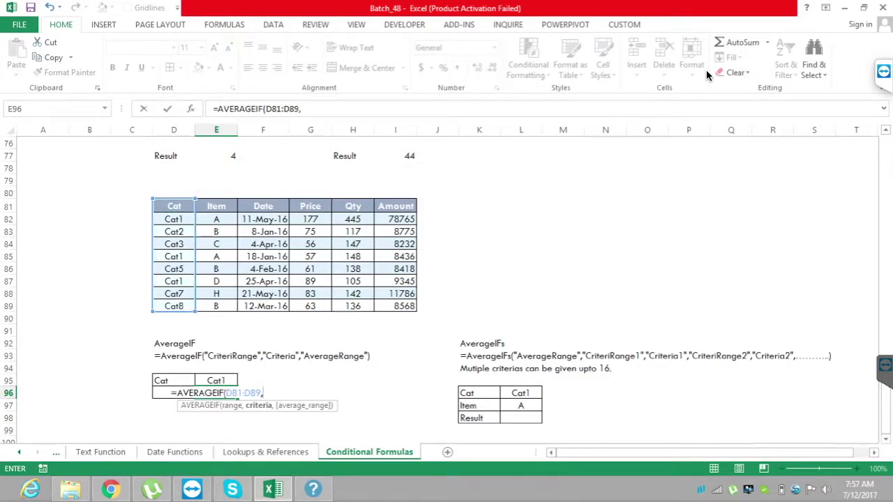
{"action": "key", "text": "Up"}
{"action": "type", "text": ","}
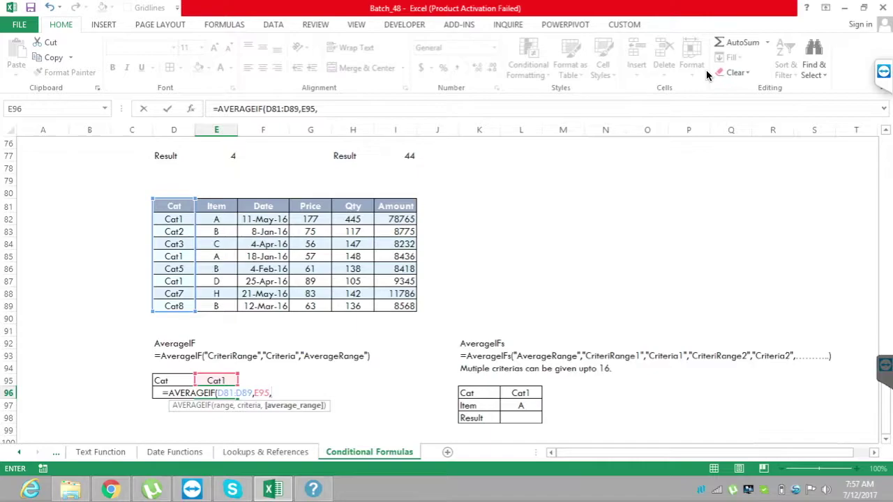
Complete the AVERAGEIF formula in E96 with the Amount column I81:I89 as the average range
{"action": "key", "text": "Up"}
{"action": "key", "text": "Up"}
{"action": "key", "text": "Up"}
{"action": "key", "text": "Up"}
{"action": "key", "text": "Up"}
{"action": "key", "text": "Up"}
{"action": "key", "text": "Up"}
{"action": "key", "text": "Up"}
{"action": "key", "text": "Up"}
{"action": "key", "text": "Up"}
{"action": "key", "text": "Up"}
{"action": "key", "text": "Up"}
{"action": "key", "text": "Right"}
{"action": "key", "text": "Right"}
{"action": "key", "text": "Right"}
{"action": "key", "text": "Right"}
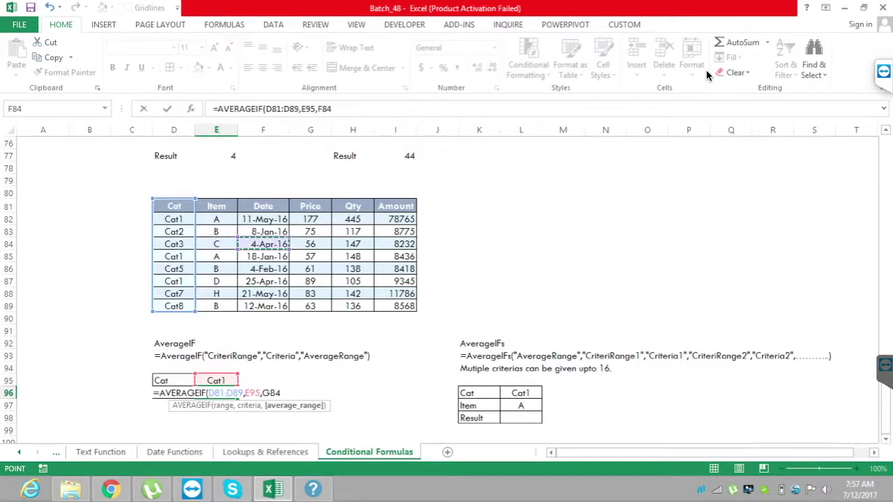
{"action": "key", "text": "Up"}
{"action": "key", "text": "Up"}
{"action": "key", "text": "ctrl+shift+Down"}
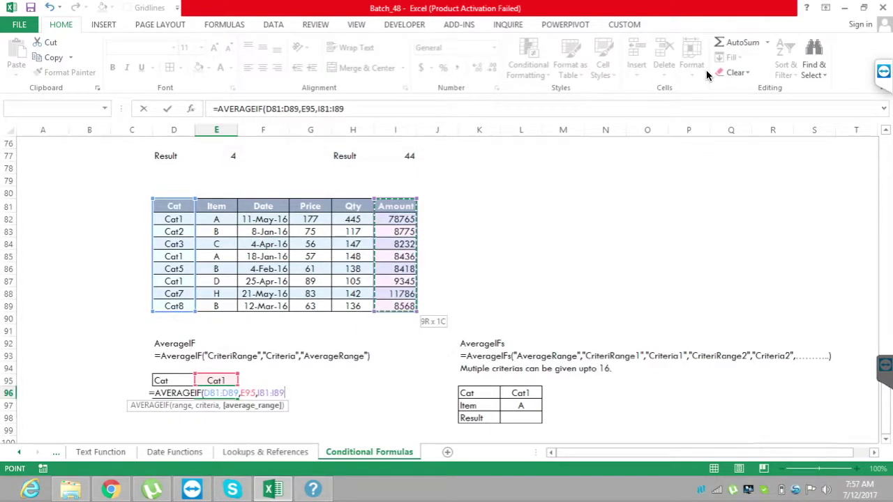
{"action": "key", "text": "Return"}
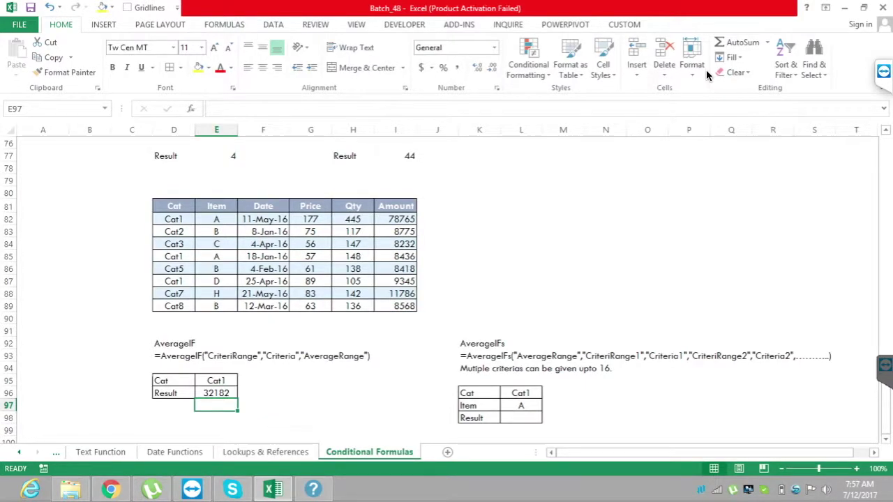
Select the Cat1 amounts I82, I85 and I87 together to check their average against the AVERAGEIF result
{"action": "left_click", "coordinate": [395, 219]}
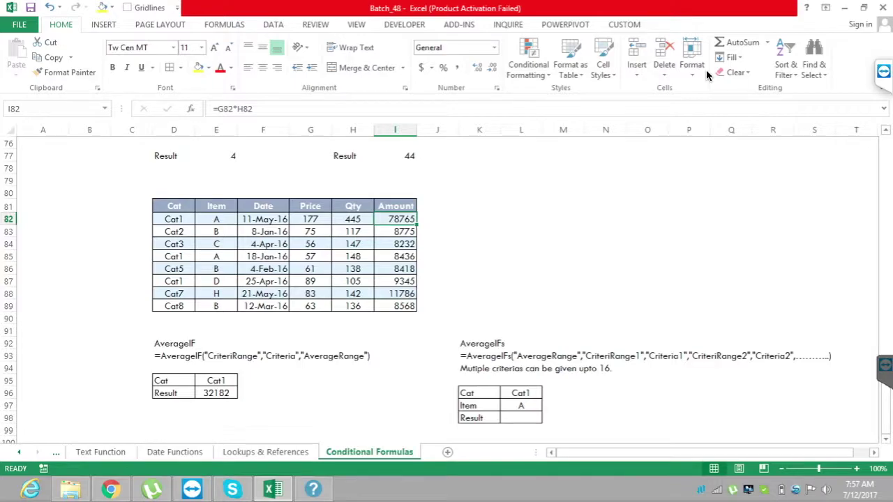
{"action": "left_click", "coordinate": [395, 256], "text": "ctrl"}
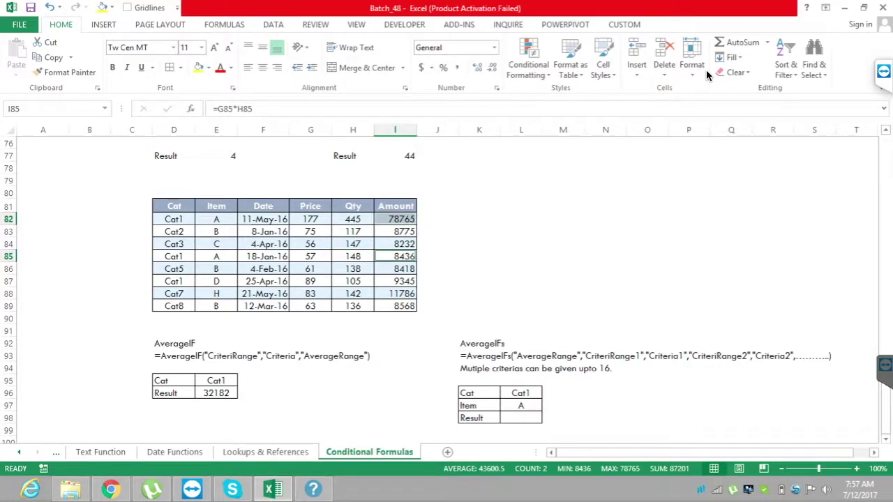
{"action": "left_click", "coordinate": [395, 281], "text": "ctrl"}
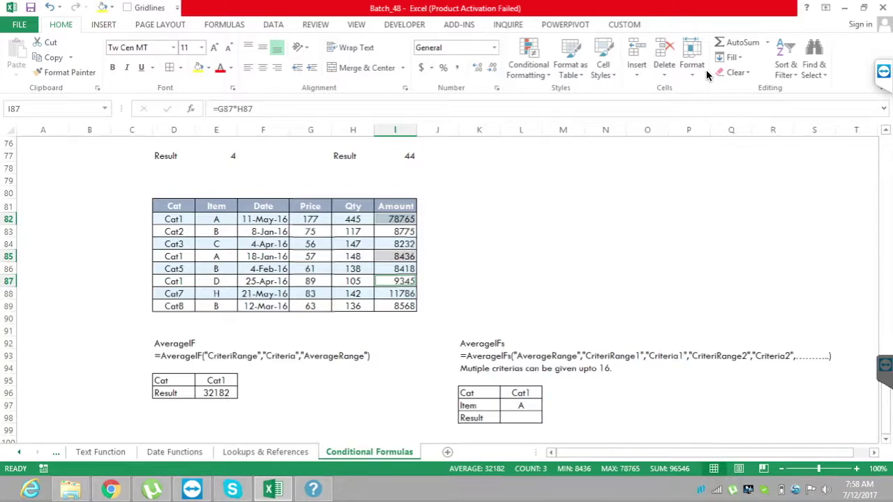
Average the amounts matching Cat1 and item A in L98 with =AVERAGEIFS(I81:I89,D81:D89,L96,E81:E89,L97)
{"action": "left_click", "coordinate": [521, 418]}
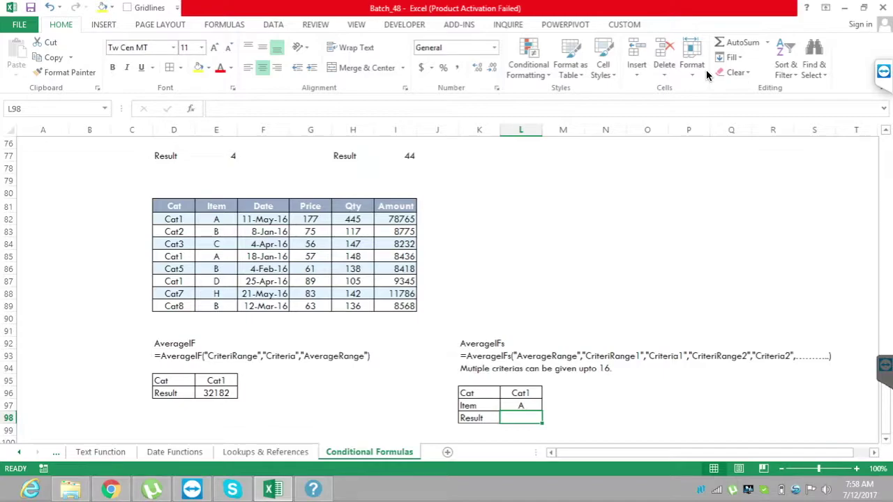
{"action": "type", "text": "=ave"}
{"action": "key", "text": "Down"}
{"action": "key", "text": "Down"}
{"action": "key", "text": "Down"}
{"action": "key", "text": "Tab"}
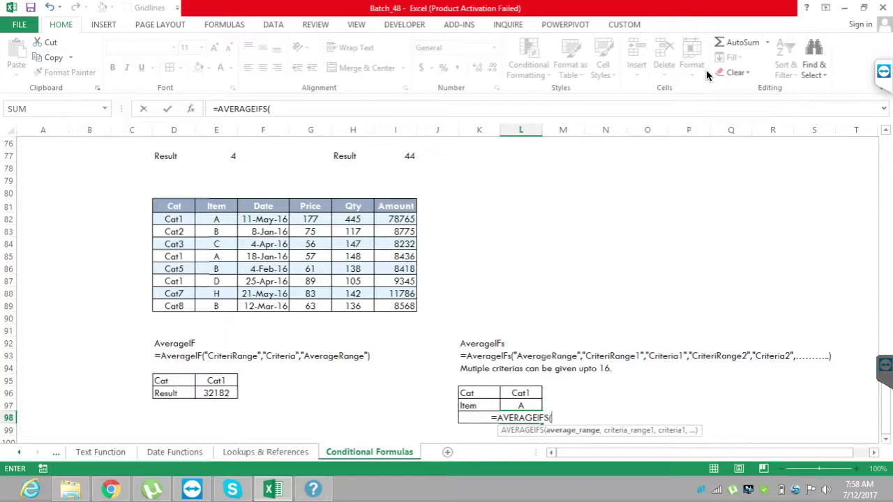
{"action": "left_click_drag", "start_coordinate": [396, 207], "coordinate": [396, 307]}
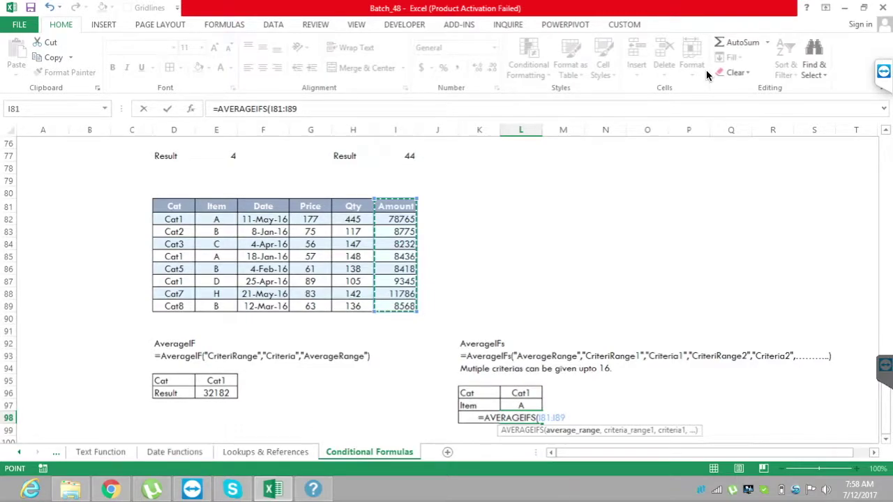
{"action": "type", "text": ","}
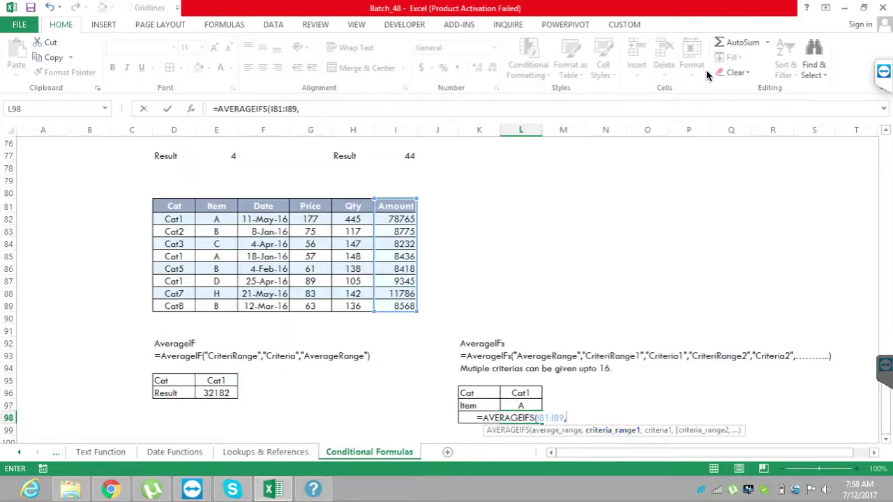
{"action": "left_click_drag", "start_coordinate": [173, 207], "coordinate": [173, 307]}
{"action": "type", "text": ","}
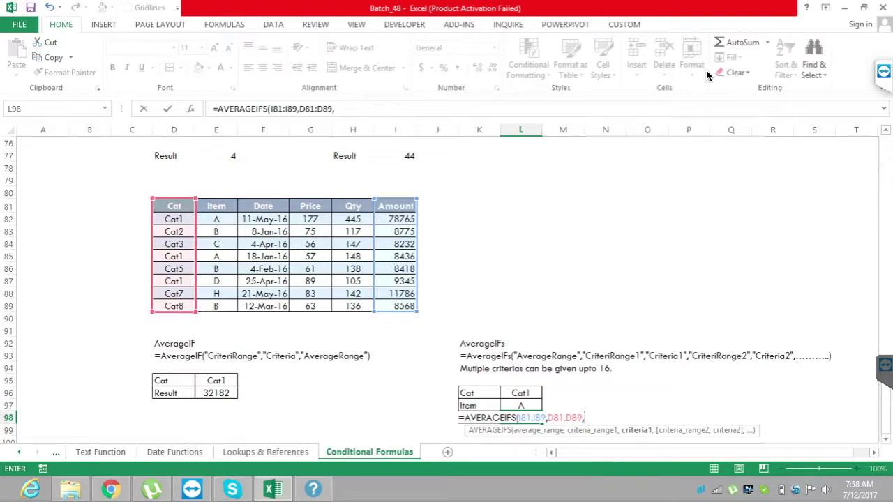
{"action": "left_click", "coordinate": [521, 393]}
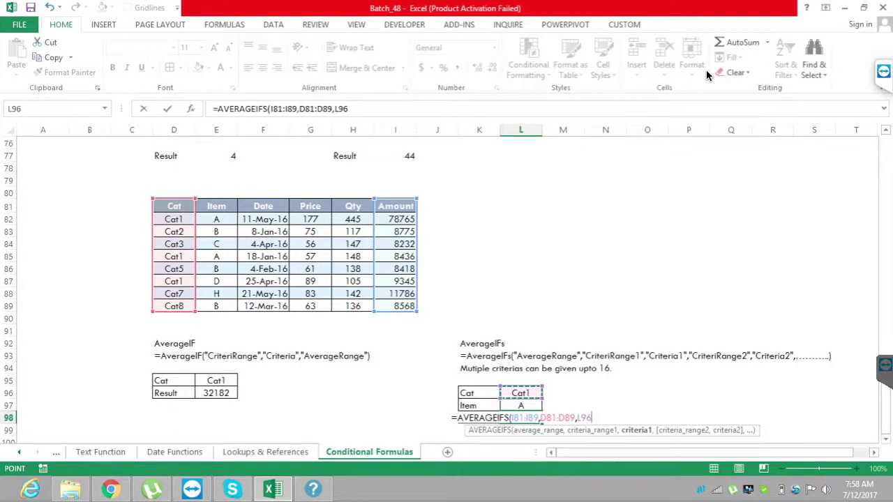
{"action": "type", "text": ","}
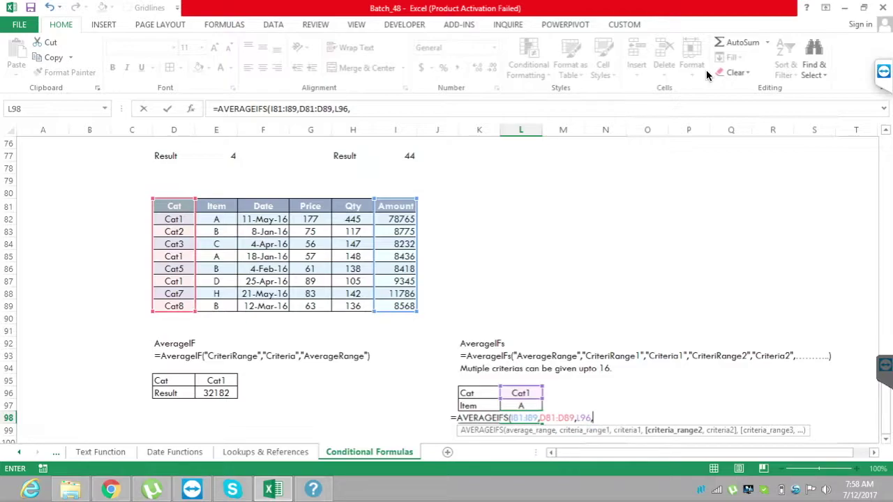
{"action": "left_click_drag", "start_coordinate": [216, 208], "coordinate": [220, 307]}
{"action": "type", "text": ","}
{"action": "key", "text": "Up"}
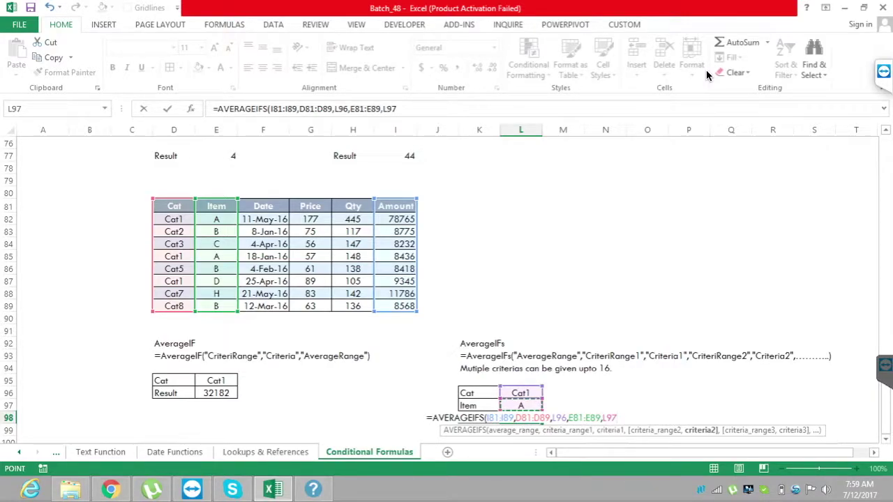
{"action": "key", "text": "ctrl+Return"}
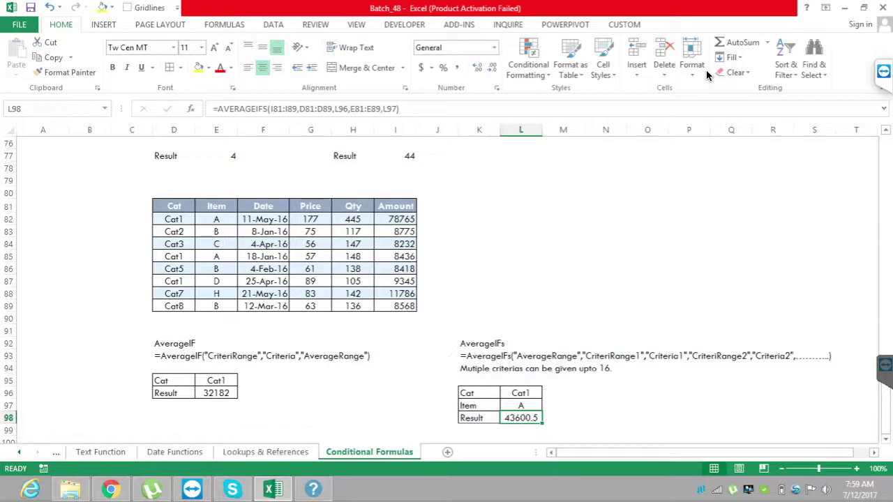
Check the average of amounts I82 and I85 against the AVERAGEIFS result, and return to the function list in column A
{"action": "left_click", "coordinate": [396, 219]}
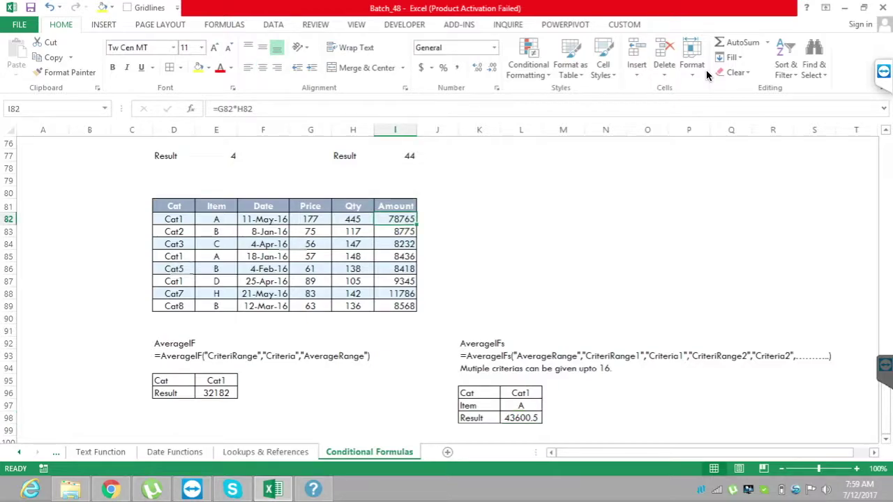
{"action": "left_click", "coordinate": [396, 256], "text": "ctrl"}
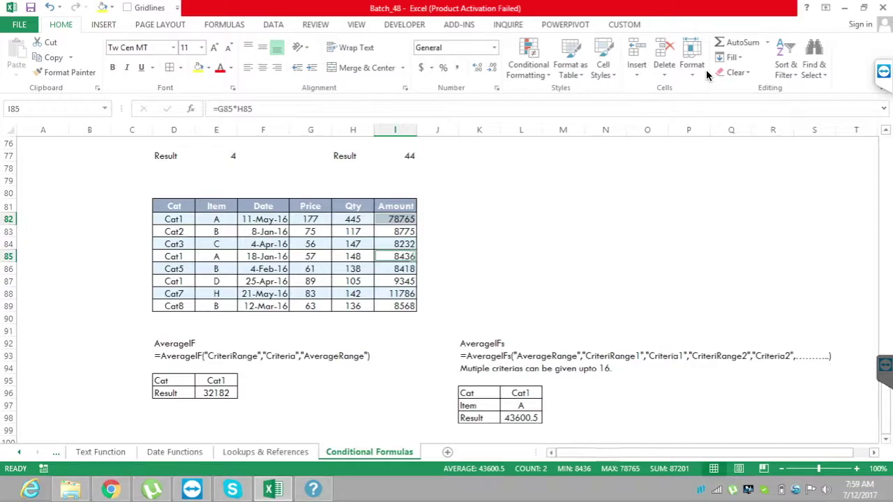
{"action": "left_click", "coordinate": [520, 418]}
{"action": "left_click", "coordinate": [648, 393]}
{"action": "left_click_drag", "start_coordinate": [886, 413], "coordinate": [886, 167]}
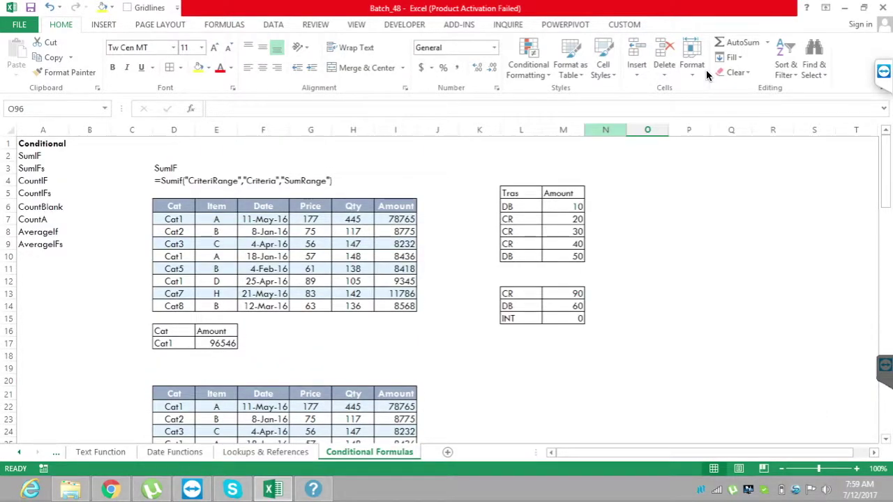
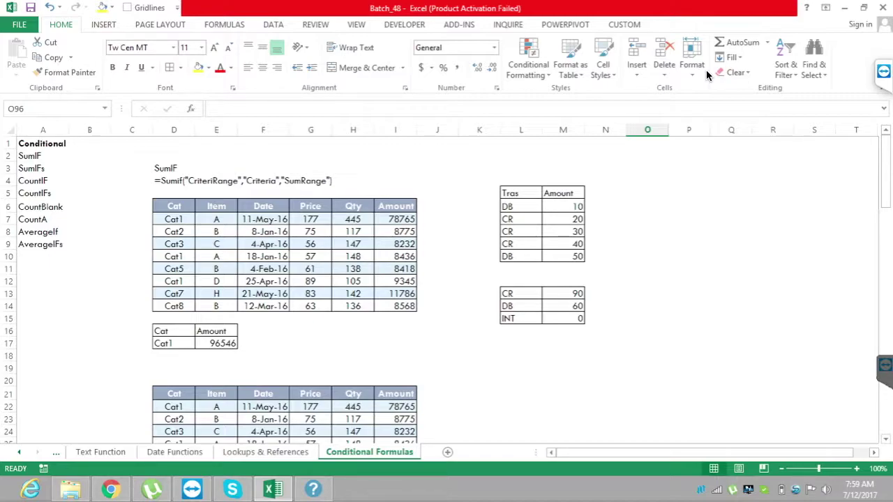
Run the ShowUF macro and submit the Misc worksheet to display it in the workbook
{"action": "key", "text": "alt+F8"}
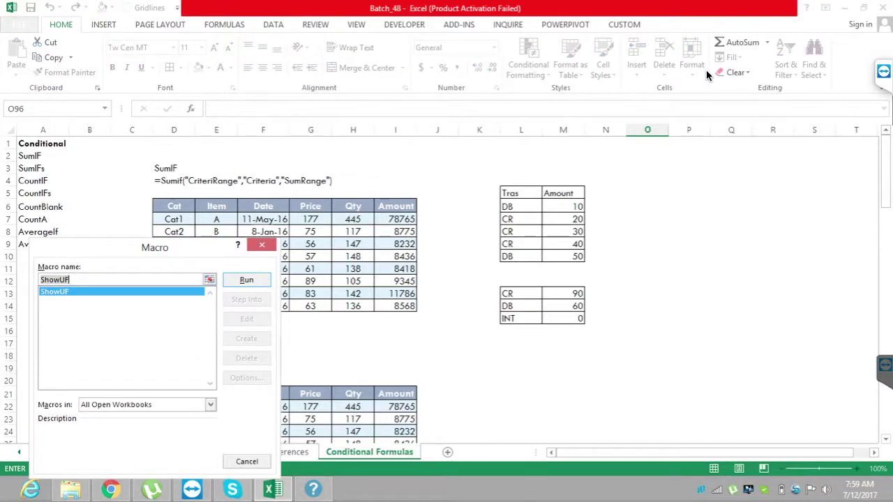
{"action": "key", "text": "Return"}
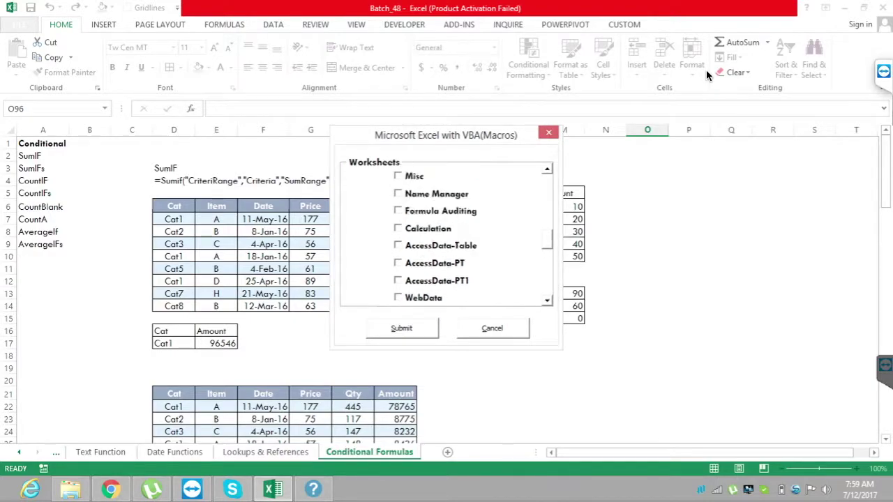
{"action": "key", "text": "space"}
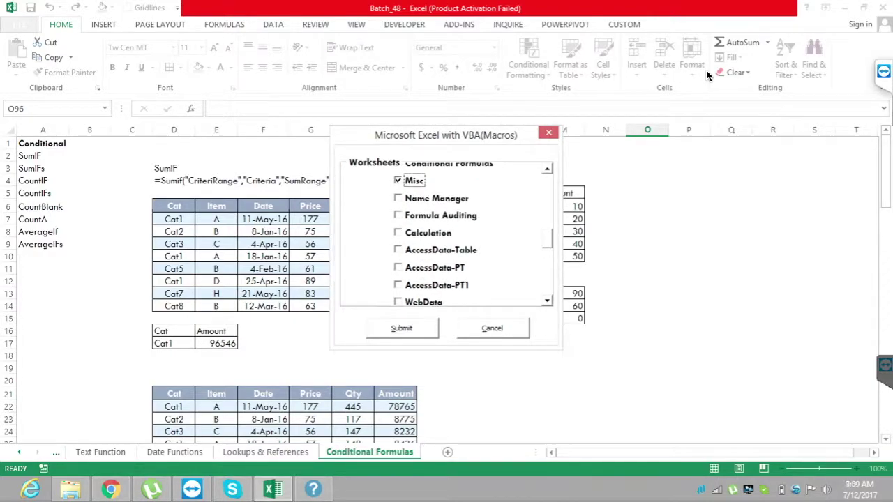
{"action": "key", "text": "Return"}
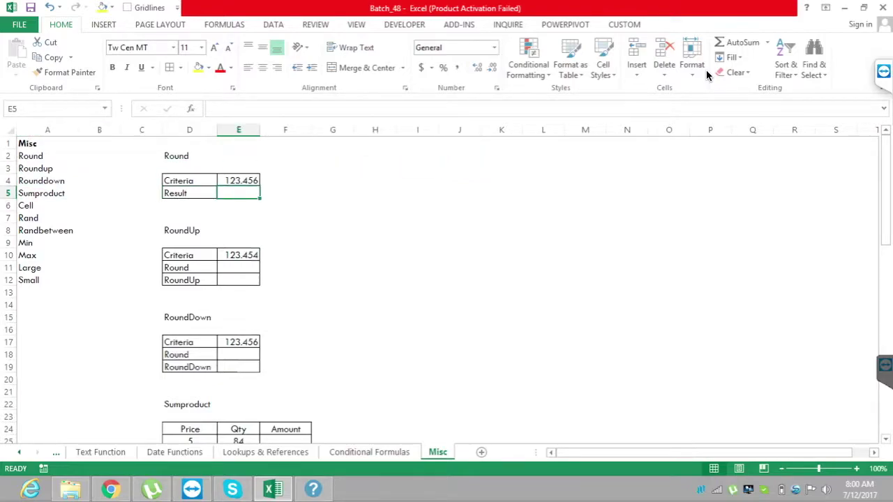
Round the criteria value in E5 to two decimals with =ROUND(E4,2), accepting the proposed formula correction
{"action": "type", "text": "=round"}
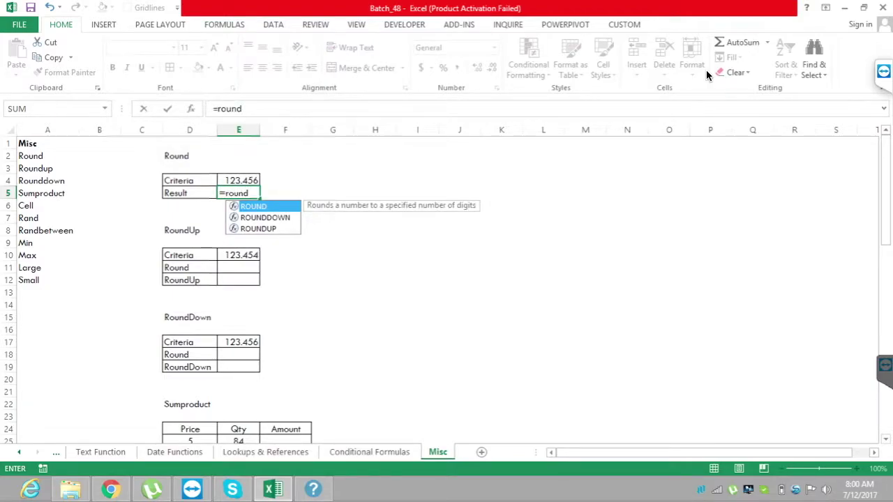
{"action": "key", "text": "Tab"}
{"action": "key", "text": "Up"}
{"action": "type", "text": ",2"}
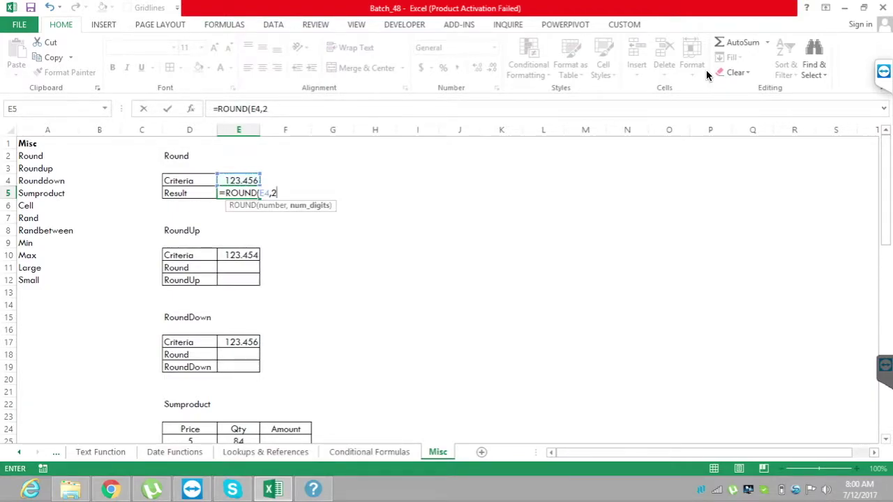
{"action": "type", "text": "))"}
{"action": "key", "text": "Return"}
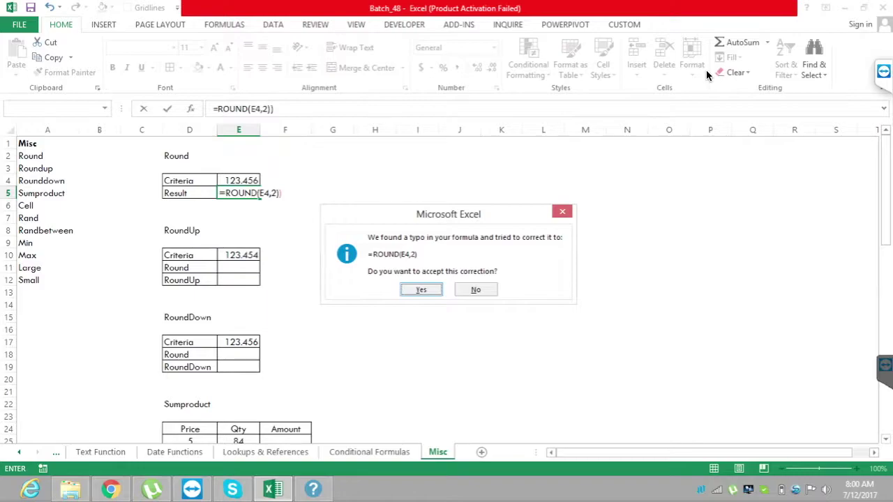
{"action": "key", "text": "Return"}
Round the RoundUp table's criteria value to two decimals in E11 with =ROUND(E10,2)
{"action": "key", "text": "Down"}
{"action": "key", "text": "Down"}
{"action": "key", "text": "Down"}
{"action": "key", "text": "Down"}
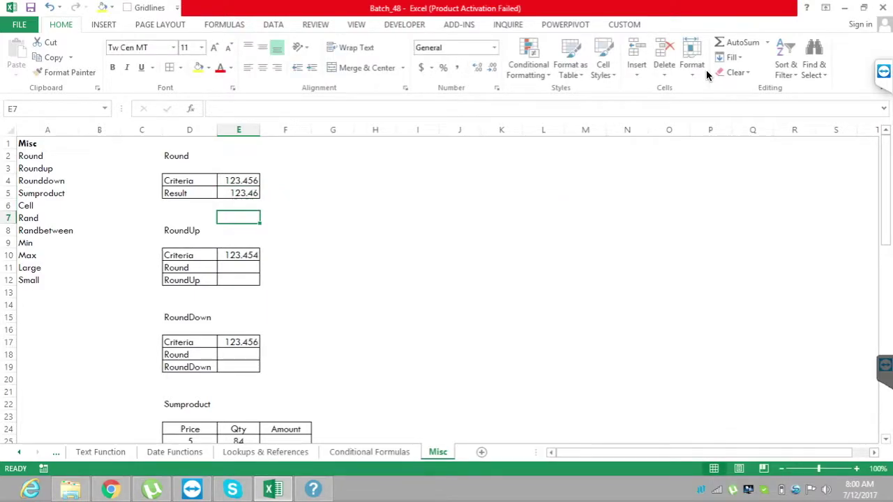
{"action": "key", "text": "Down"}
{"action": "type", "text": "=rou"}
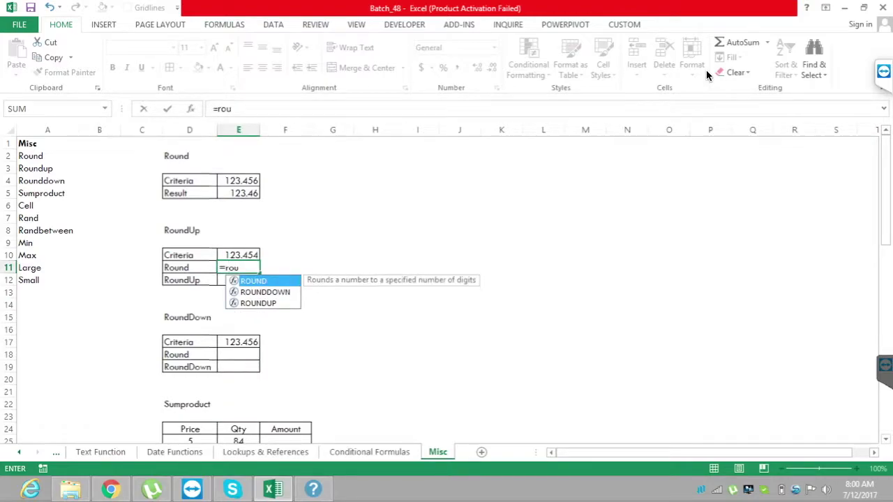
{"action": "key", "text": "Tab"}
{"action": "key", "text": "Up"}
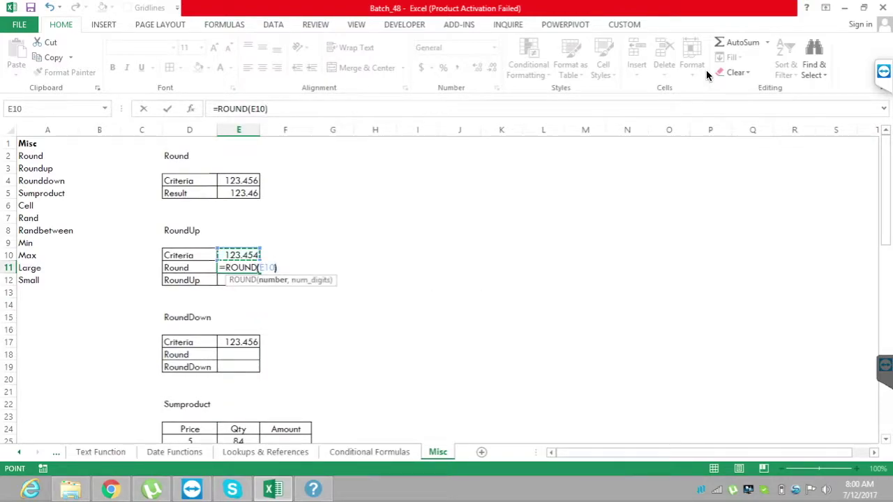
{"action": "type", "text": ","}
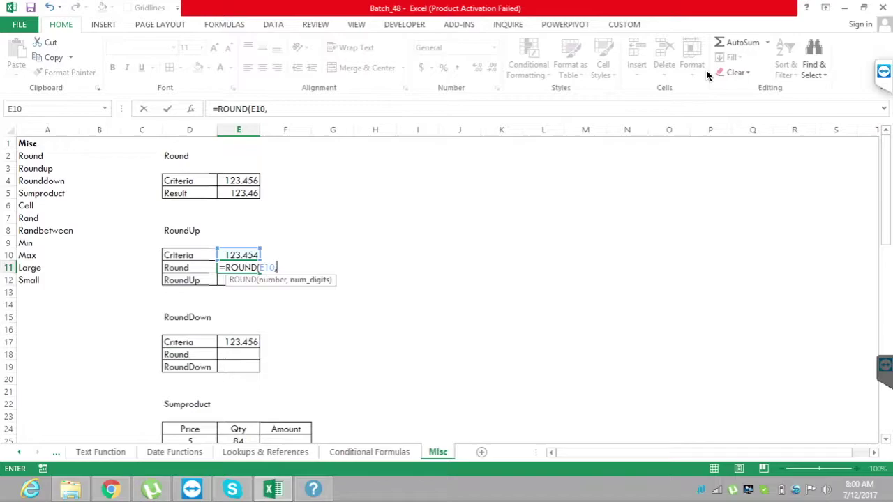
{"action": "type", "text": "2)"}
{"action": "key", "text": "Return"}
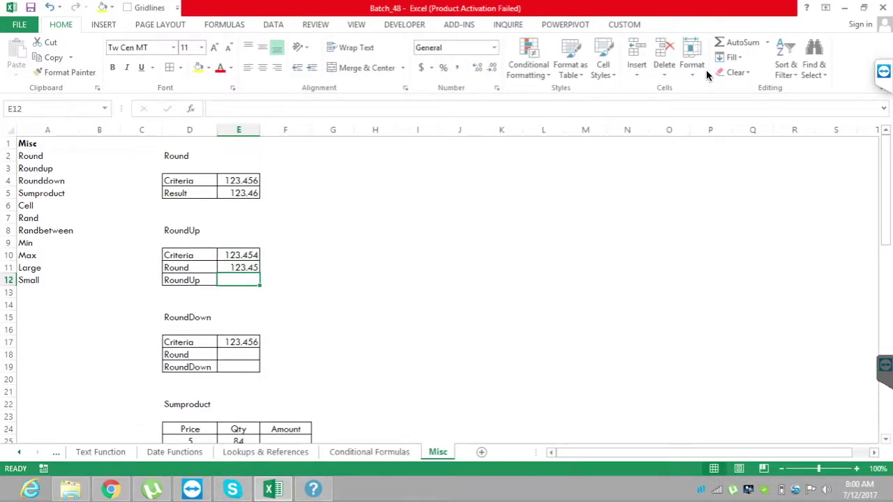
Round the same criteria value up to two decimals in E12 with =ROUNDUP(E10,2)
{"action": "type", "text": "=rou"}
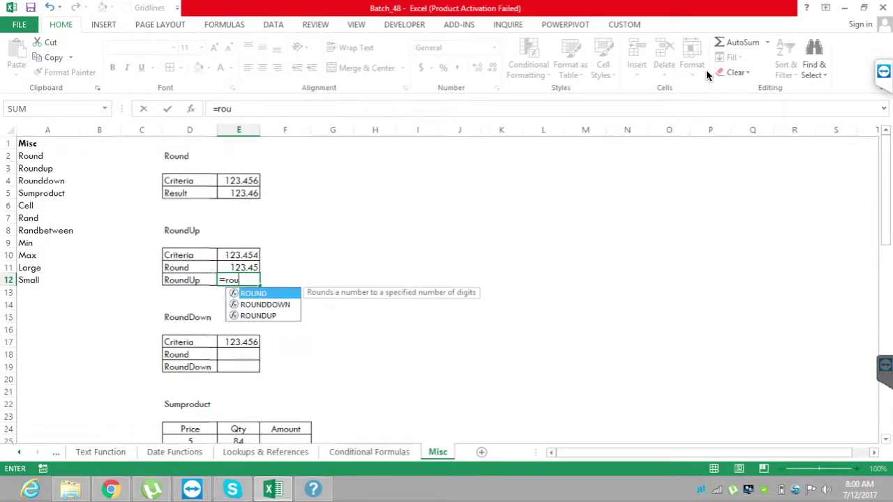
{"action": "key", "text": "Down"}
{"action": "key", "text": "Down"}
{"action": "key", "text": "Tab"}
{"action": "key", "text": "Up"}
{"action": "key", "text": "Up"}
{"action": "type", "text": ",2)"}
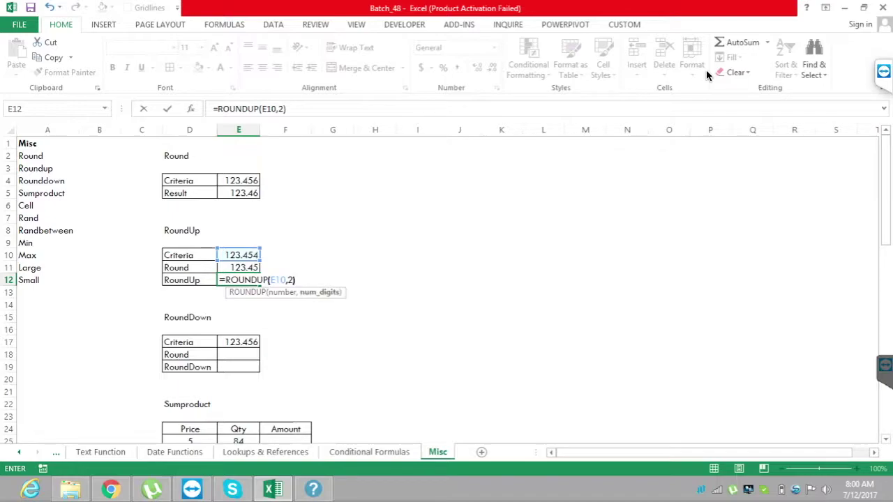
{"action": "key", "text": "Return"}
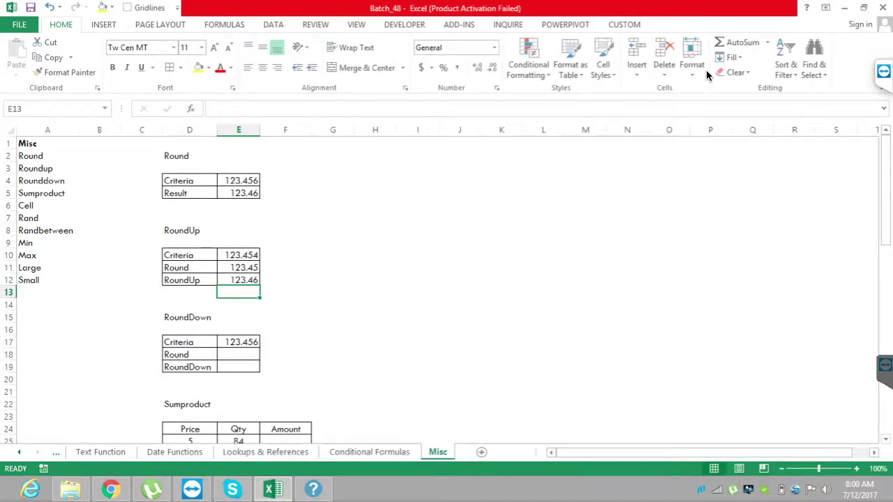
Round the RoundDown table's criteria value to two decimals in E18 with =ROUND(E17,2)
{"action": "key", "text": "Down"}
{"action": "key", "text": "Down"}
{"action": "key", "text": "Down"}
{"action": "key", "text": "Down"}
{"action": "key", "text": "Down"}
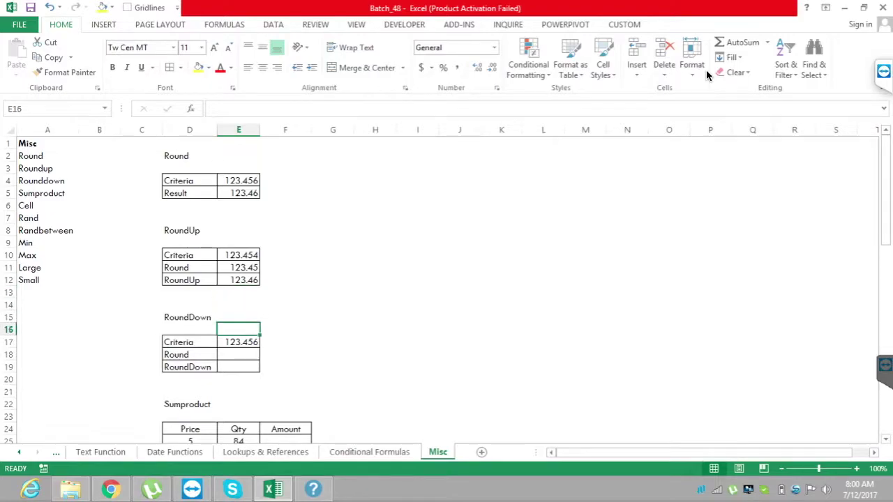
{"action": "type", "text": "="}
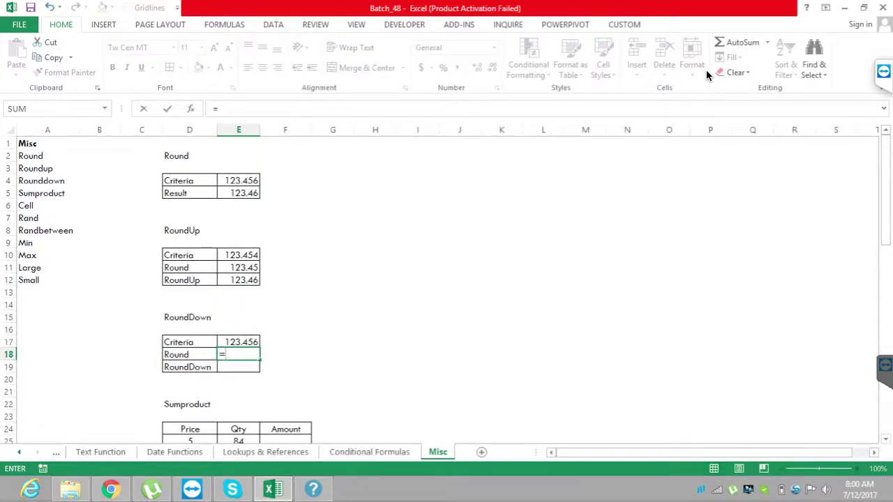
{"action": "type", "text": "roun"}
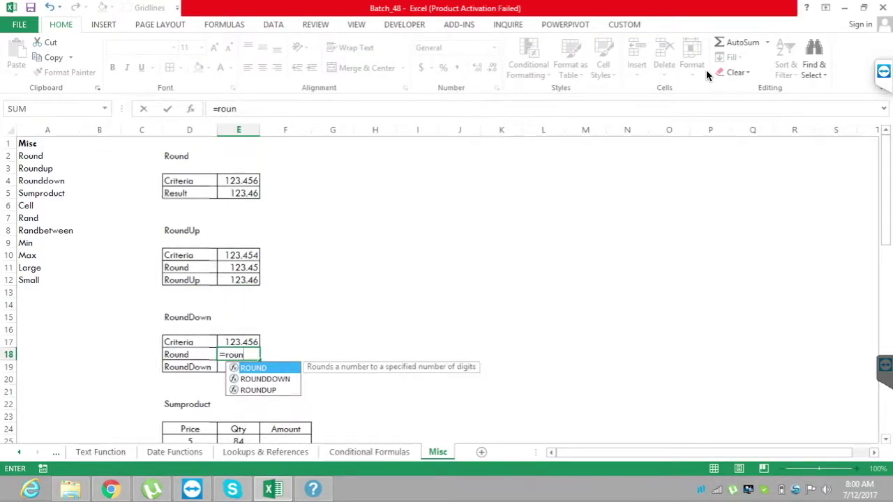
{"action": "key", "text": "Tab"}
{"action": "key", "text": "Up"}
{"action": "type", "text": ",2)"}
{"action": "key", "text": "Return"}
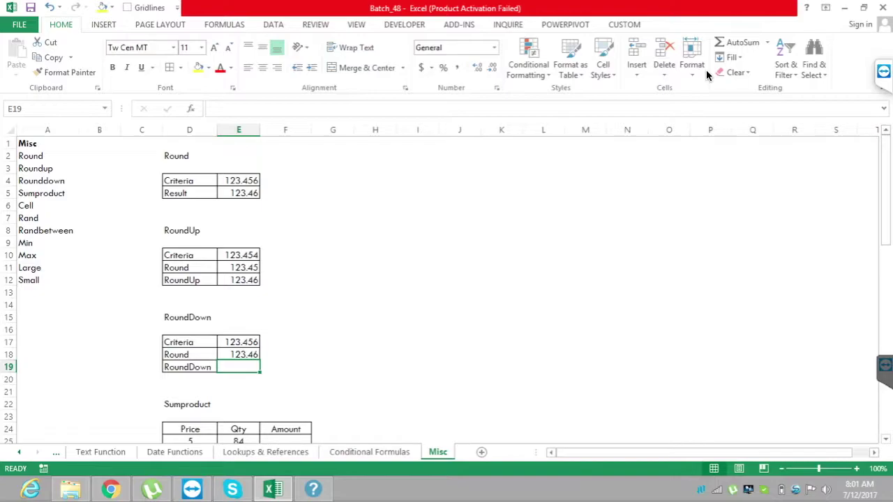
Round the RoundDown table's criteria value down to two decimals in E19 with =ROUNDDOWN(E17,2)
{"action": "type", "text": "=round"}
{"action": "key", "text": "Down"}
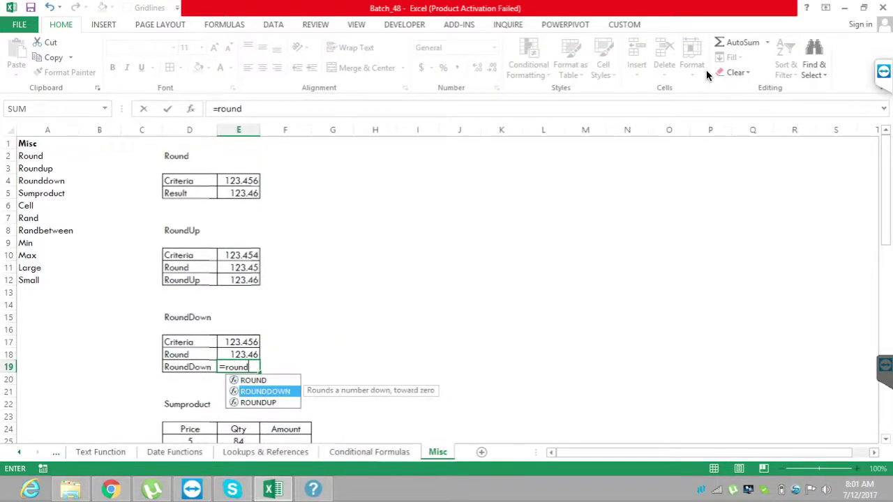
{"action": "key", "text": "Tab"}
{"action": "key", "text": "Up"}
{"action": "key", "text": "Up"}
{"action": "type", "text": ",2"}
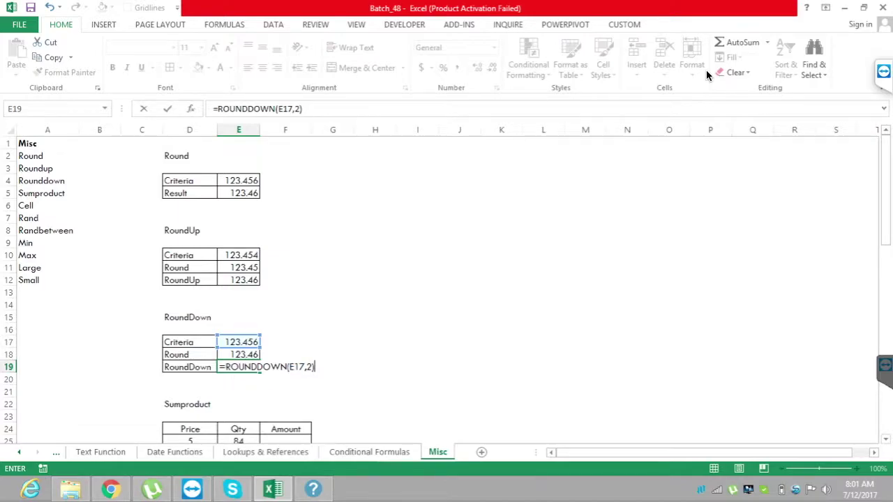
{"action": "key", "text": "Return"}
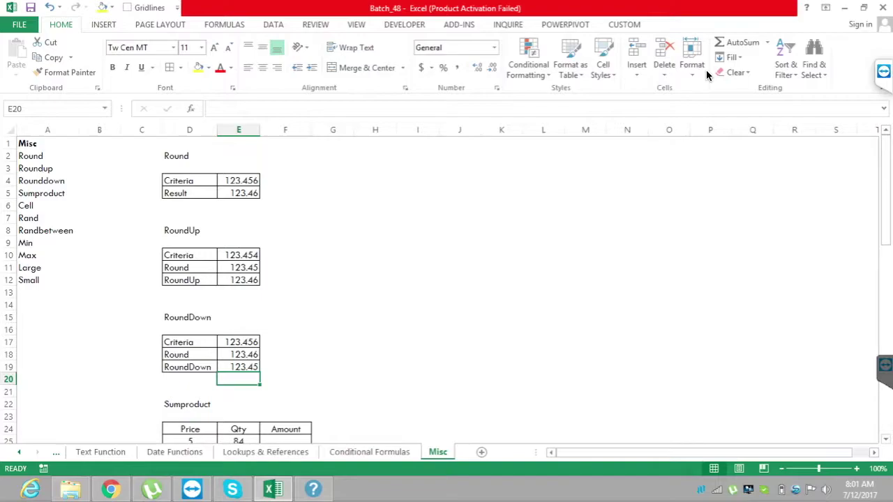
Look over the Sumproduct table's blank Amount column from F25 down to the Grand Total cell F34
{"action": "key", "text": "Down"}
{"action": "key", "text": "Down"}
{"action": "key", "text": "Down"}
{"action": "key", "text": "Down"}
{"action": "key", "text": "Down"}
{"action": "key", "text": "Down"}
{"action": "key", "text": "Down"}
{"action": "key", "text": "Down"}
{"action": "key", "text": "Down"}
{"action": "key", "text": "Down"}
{"action": "key", "text": "Down"}
{"action": "key", "text": "Down"}
{"action": "key", "text": "Down"}
{"action": "key", "text": "Down"}
{"action": "key", "text": "Down"}
{"action": "key", "text": "Down"}
{"action": "key", "text": "Right"}
{"action": "key", "text": "Up"}
{"action": "key", "text": "Up"}
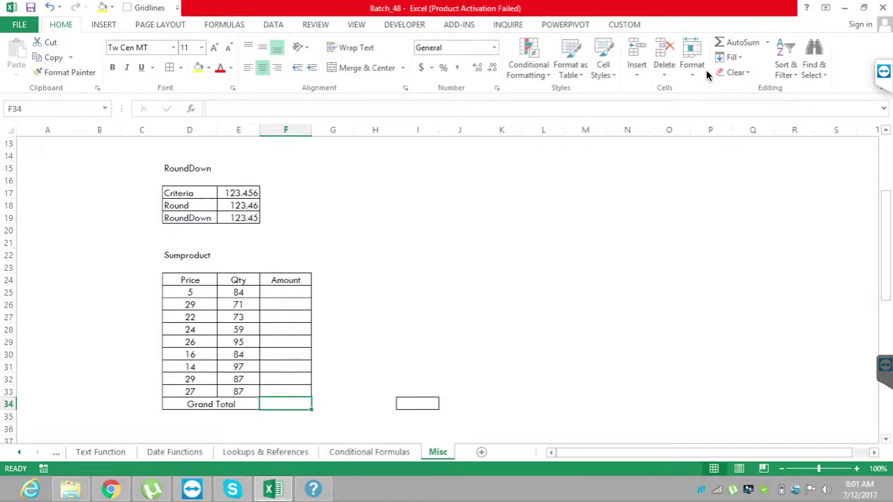
{"action": "key", "text": "Up"}
{"action": "key", "text": "Up"}
{"action": "key", "text": "Up"}
{"action": "key", "text": "Up"}
{"action": "key", "text": "Up"}
{"action": "key", "text": "Up"}
{"action": "key", "text": "Up"}
{"action": "key", "text": "Up"}
{"action": "key", "text": "Up"}
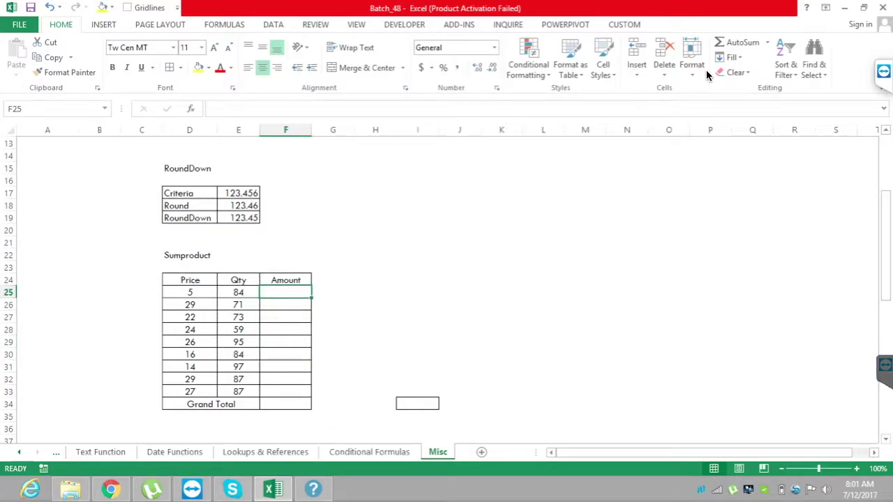
{"action": "key", "text": "Down"}
{"action": "key", "text": "Down"}
{"action": "key", "text": "Down"}
{"action": "key", "text": "Down"}
{"action": "key", "text": "Down"}
{"action": "key", "text": "Down"}
{"action": "key", "text": "Down"}
{"action": "key", "text": "Down"}
{"action": "key", "text": "Down"}
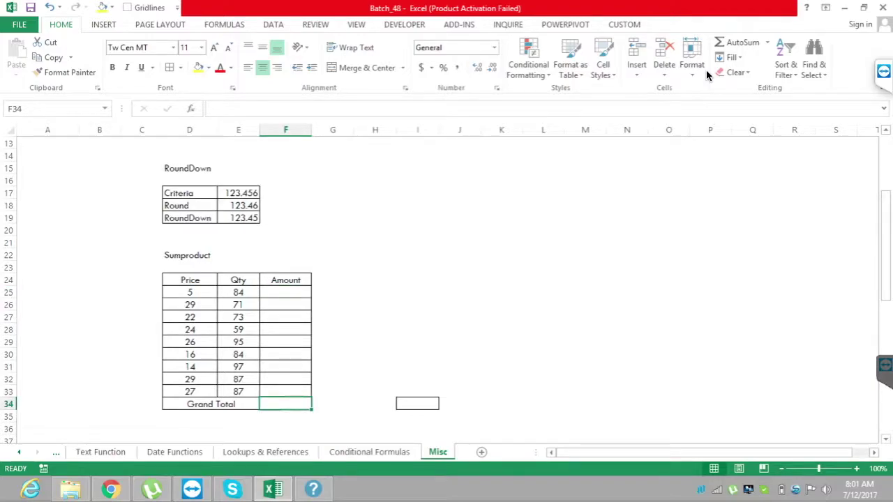
Calculate the first row's amount in F25 by multiplying price by quantity with =D25*E25
{"action": "key", "text": "Up"}
{"action": "key", "text": "Up"}
{"action": "key", "text": "Up"}
{"action": "key", "text": "Up"}
{"action": "key", "text": "Up"}
{"action": "key", "text": "Up"}
{"action": "key", "text": "Up"}
{"action": "key", "text": "Up"}
{"action": "key", "text": "Up"}
{"action": "type", "text": "="}
{"action": "key", "text": "Left"}
{"action": "key", "text": "Left"}
{"action": "type", "text": "*"}
{"action": "key", "text": "Left"}
{"action": "key", "text": "ctrl+Return"}
Fill the amount formula down through F33 and total the Amount column in the Grand Total cell F34 with AutoSum
{"action": "key", "text": "Down"}
{"action": "key", "text": "Down"}
{"action": "key", "text": "Down"}
{"action": "key", "text": "Down"}
{"action": "key", "text": "Down"}
{"action": "key", "text": "Down"}
{"action": "key", "text": "Down"}
{"action": "key", "text": "Down"}
{"action": "key", "text": "ctrl+shift+Up"}
{"action": "key", "text": "ctrl+d"}
{"action": "key", "text": "Down"}
{"action": "key", "text": "alt+equal"}
{"action": "key", "text": "Return"}
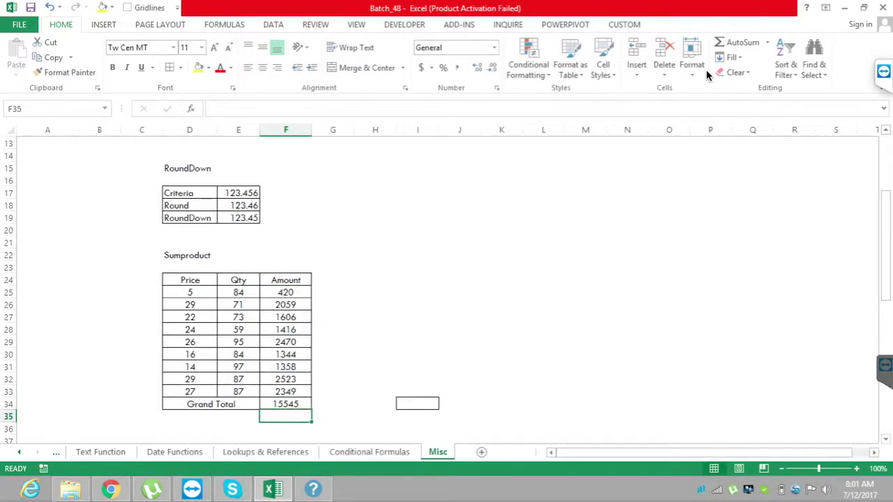
Calculate the grand total directly from prices and quantities in I34 with =SUMPRODUCT(D25:D33,E25:E33)
{"action": "key", "text": "Up"}
{"action": "key", "text": "Up"}
{"action": "key", "text": "Right"}
{"action": "key", "text": "Right"}
{"action": "key", "text": "Right"}
{"action": "key", "text": "Down"}
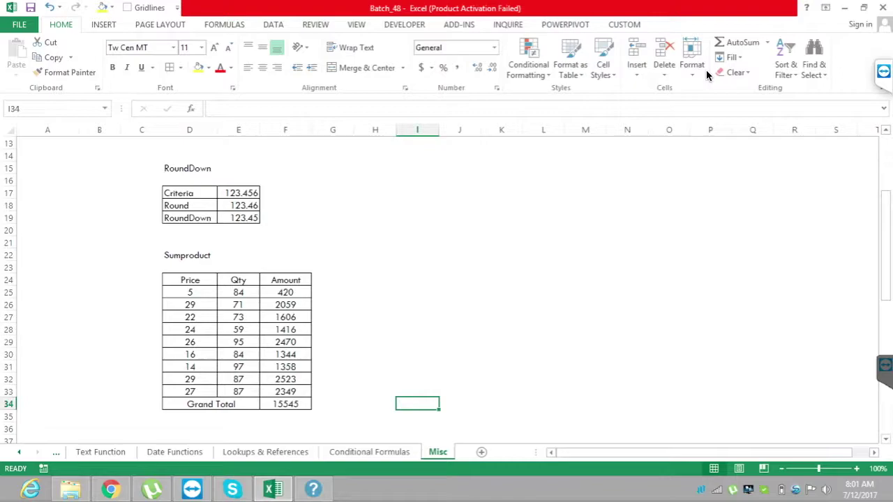
{"action": "type", "text": "=sump"}
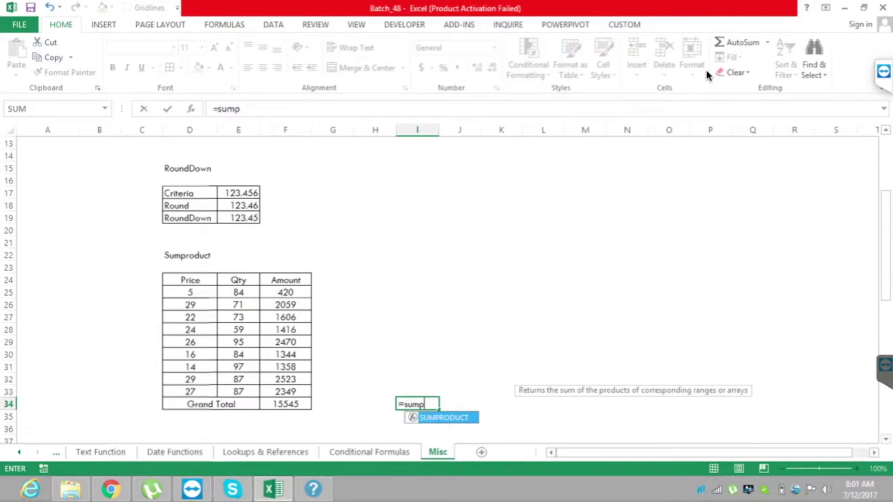
{"action": "key", "text": "Tab"}
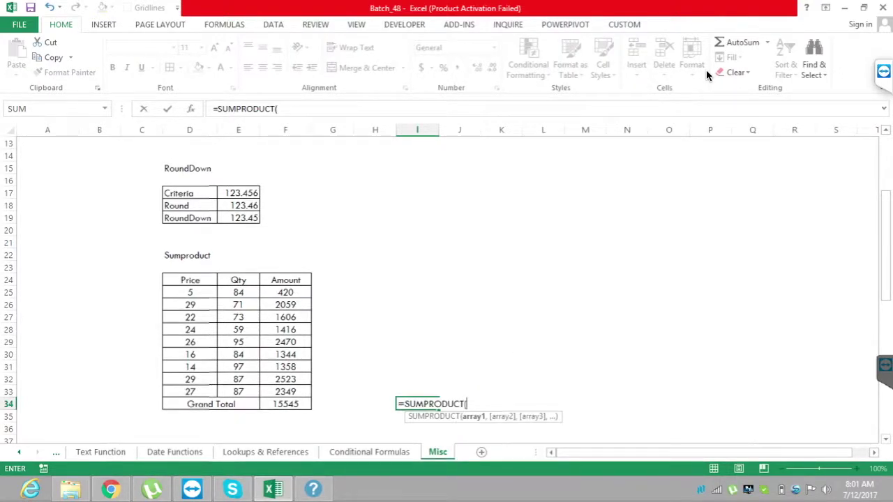
{"action": "left_click_drag", "start_coordinate": [190, 292], "coordinate": [189, 392]}
{"action": "type", "text": ","}
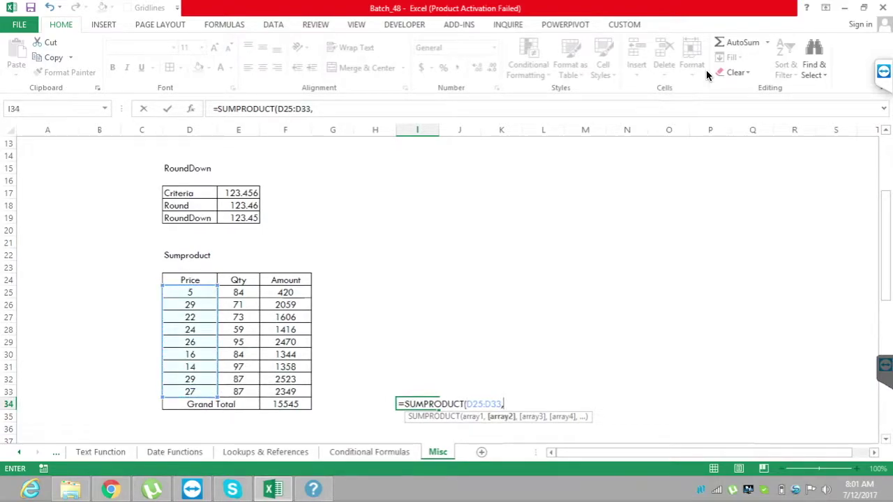
{"action": "left_click_drag", "start_coordinate": [238, 293], "coordinate": [238, 392]}
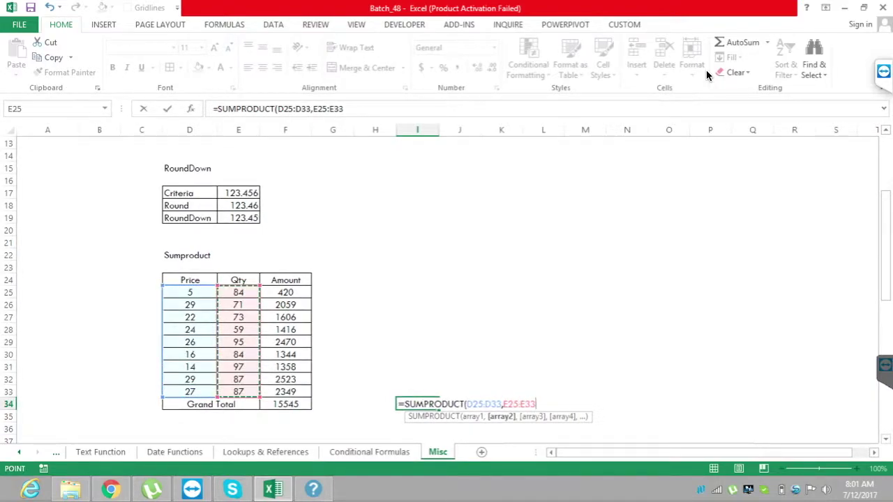
{"action": "type", "text": ")"}
{"action": "key", "text": "ctrl+Return"}
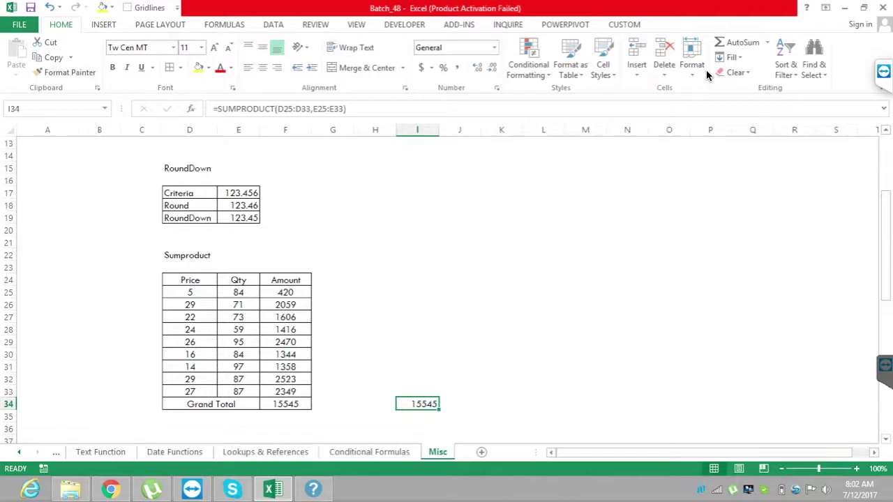
Return the row number of cell E38 in E40, beside the Row label, with =CELL("row",E38)
{"action": "key", "text": "Down"}
{"action": "key", "text": "Down"}
{"action": "key", "text": "Down"}
{"action": "key", "text": "Down"}
{"action": "key", "text": "Down"}
{"action": "key", "text": "Down"}
{"action": "key", "text": "Down"}
{"action": "key", "text": "Down"}
{"action": "key", "text": "Down"}
{"action": "key", "text": "Down"}
{"action": "key", "text": "Down"}
{"action": "key", "text": "Down"}
{"action": "key", "text": "Down"}
{"action": "key", "text": "Down"}
{"action": "key", "text": "Down"}
{"action": "key", "text": "Down"}
{"action": "key", "text": "Down"}
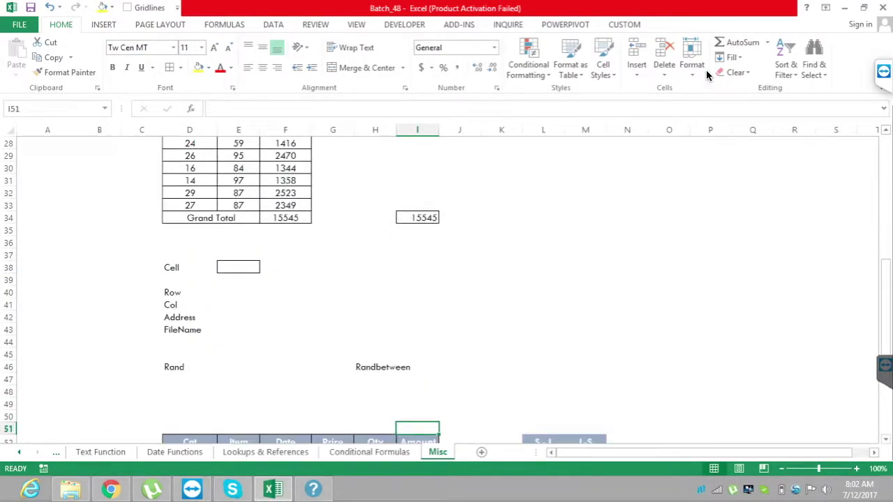
{"action": "left_click", "coordinate": [239, 267]}
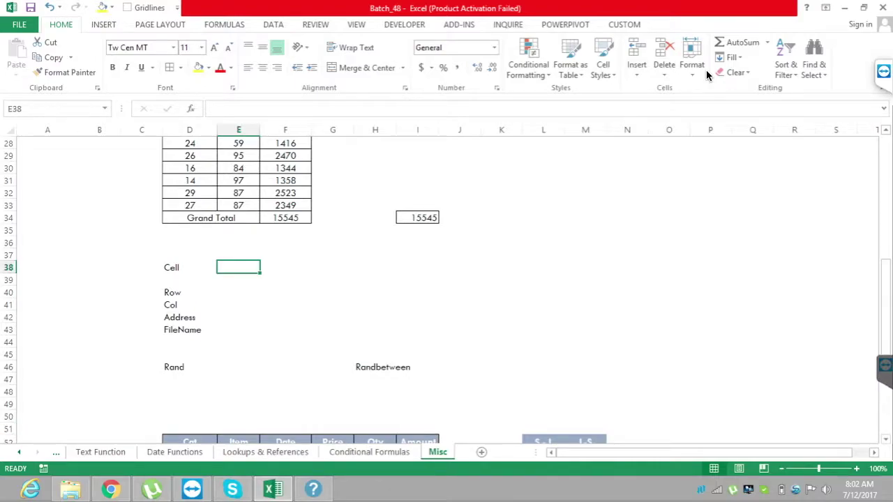
{"action": "key", "text": "Down"}
{"action": "key", "text": "Down"}
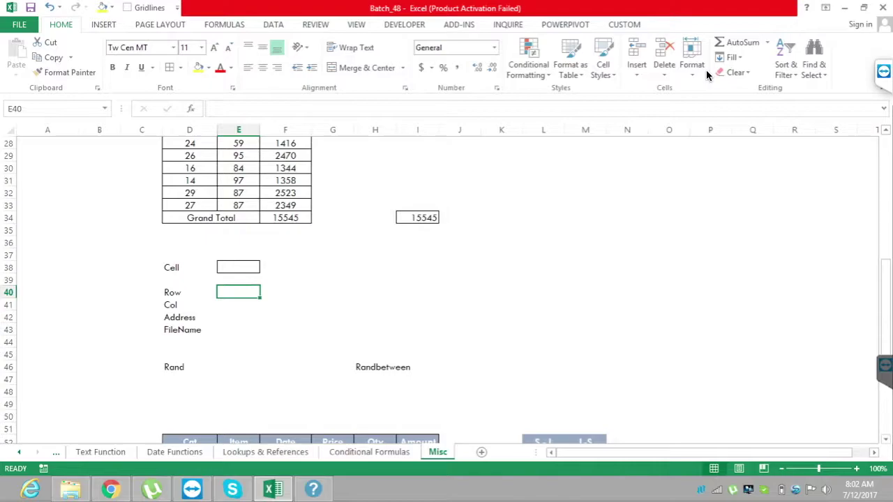
{"action": "type", "text": "=cel"}
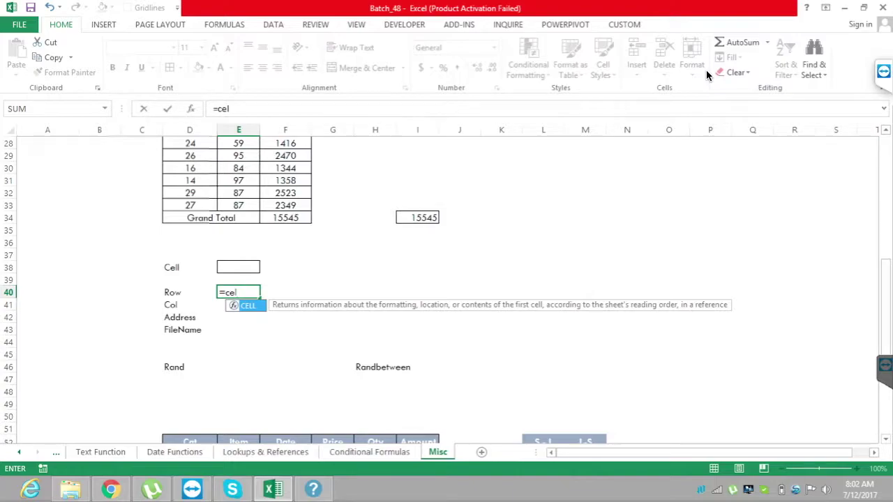
{"action": "key", "text": "Tab"}
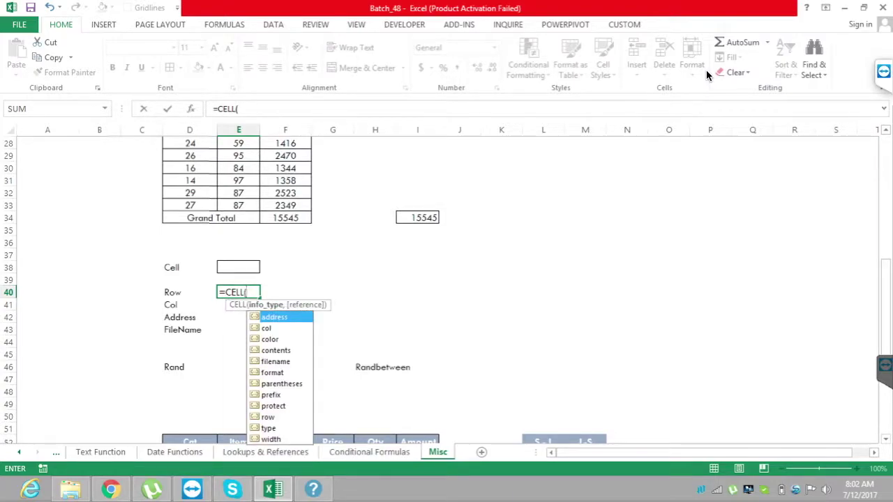
{"action": "key", "text": "Down"}
{"action": "key", "text": "Down"}
{"action": "key", "text": "Down"}
{"action": "key", "text": "Down"}
{"action": "key", "text": "Down"}
{"action": "key", "text": "Down"}
{"action": "key", "text": "Down"}
{"action": "key", "text": "Down"}
{"action": "key", "text": "Down"}
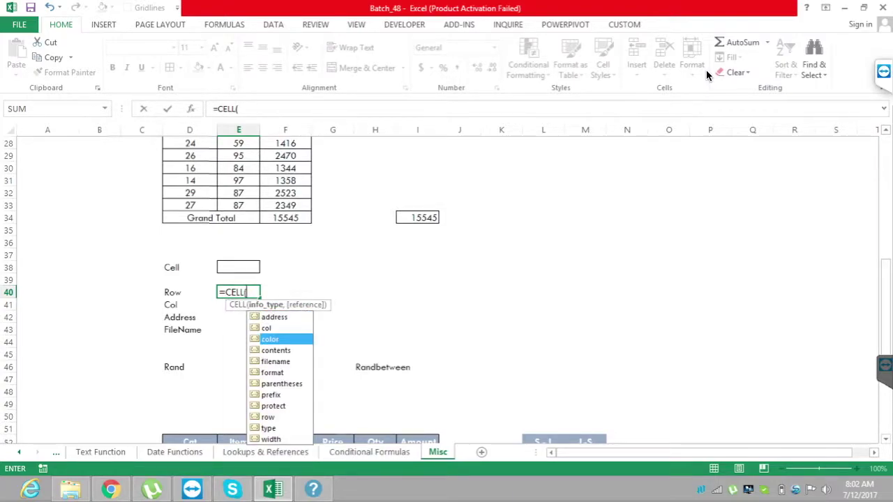
{"action": "key", "text": "Tab"}
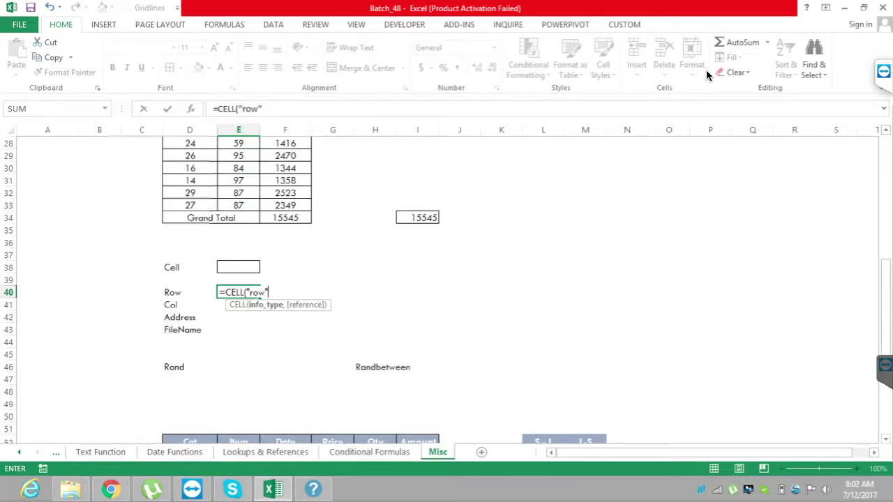
{"action": "type", "text": ","}
{"action": "key", "text": "Up"}
{"action": "key", "text": "Up"}
{"action": "type", "text": ")"}
{"action": "key", "text": "Return"}
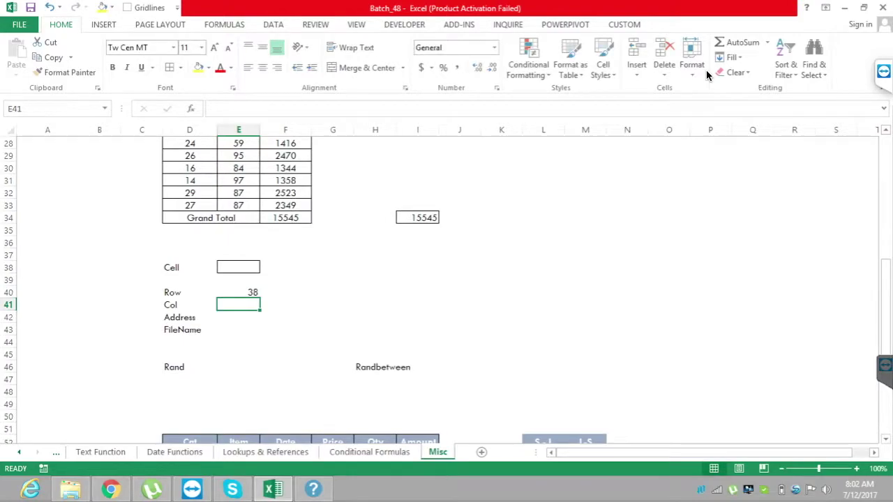
Return the column number of cell E38 in E41 with the CELL function's "col" info type
{"action": "type", "text": "=cell"}
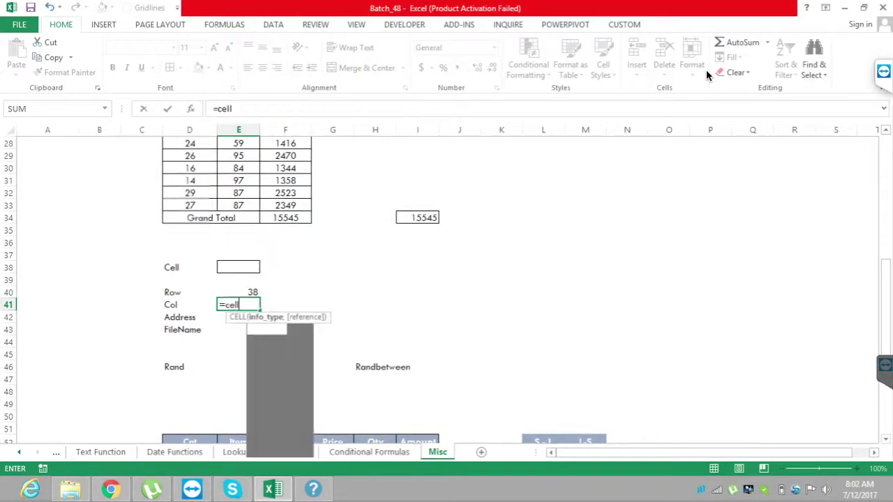
{"action": "key", "text": "Tab"}
{"action": "key", "text": "Down"}
{"action": "key", "text": "Tab"}
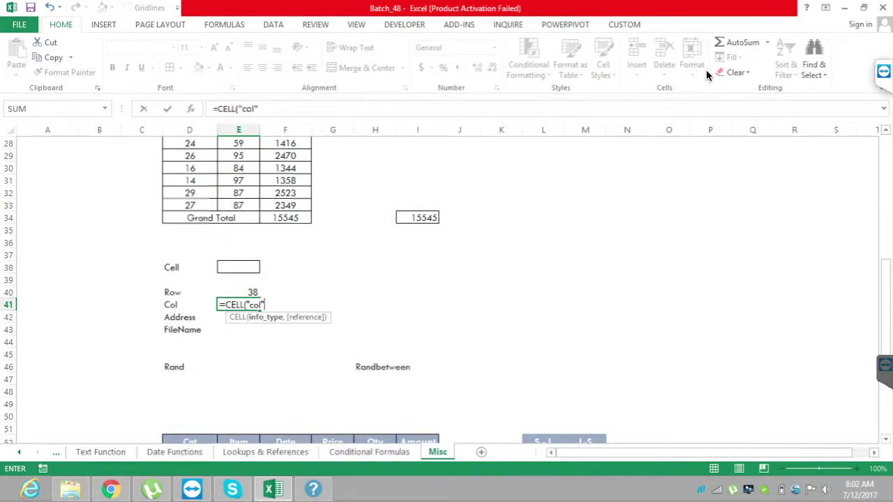
{"action": "type", "text": ","}
{"action": "key", "text": "Up"}
{"action": "key", "text": "Up"}
{"action": "key", "text": "Up"}
{"action": "key", "text": "Return"}
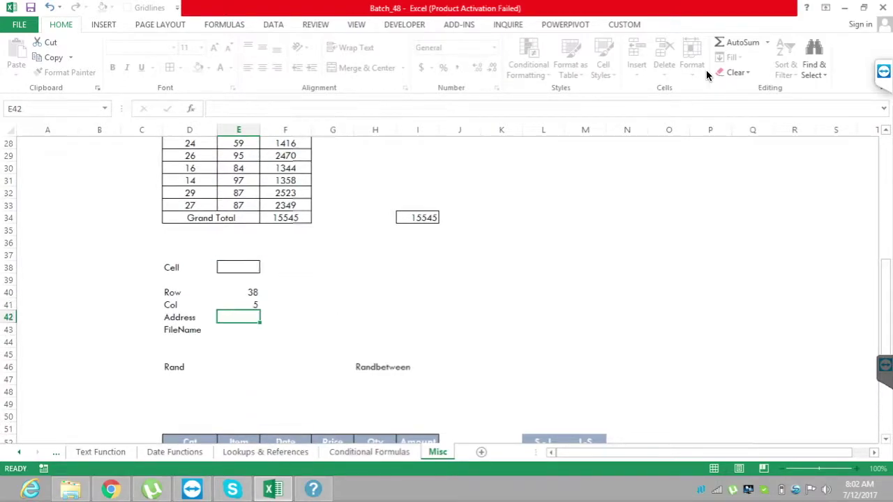
Return the absolute address of cell E38 in E42 with =CELL("address",E38)
{"action": "type", "text": "=cell"}
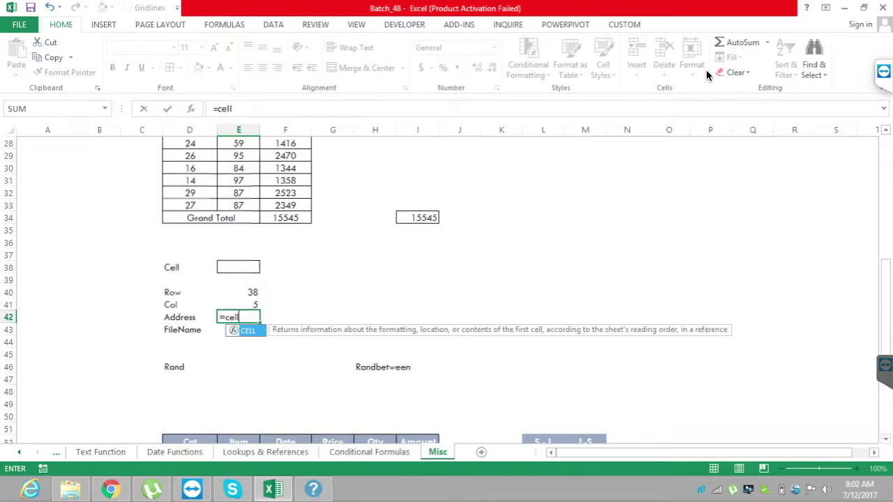
{"action": "key", "text": "Tab"}
{"action": "key", "text": "Tab"}
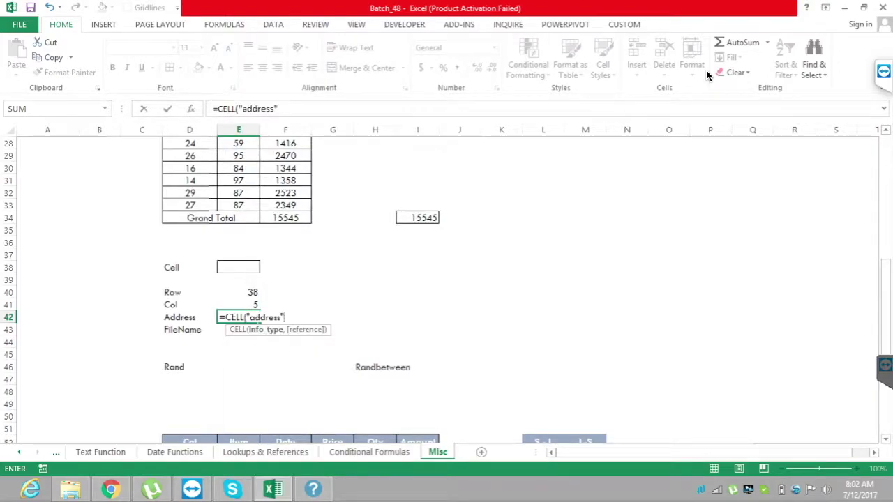
{"action": "type", "text": ","}
{"action": "key", "text": "Up"}
{"action": "key", "text": "Up"}
{"action": "key", "text": "Up"}
{"action": "key", "text": "Up"}
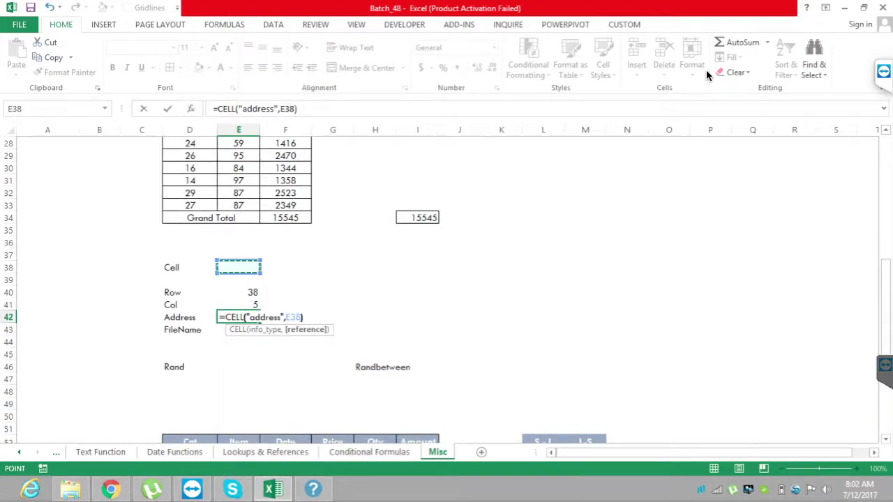
{"action": "type", "text": ")"}
{"action": "key", "text": "Return"}
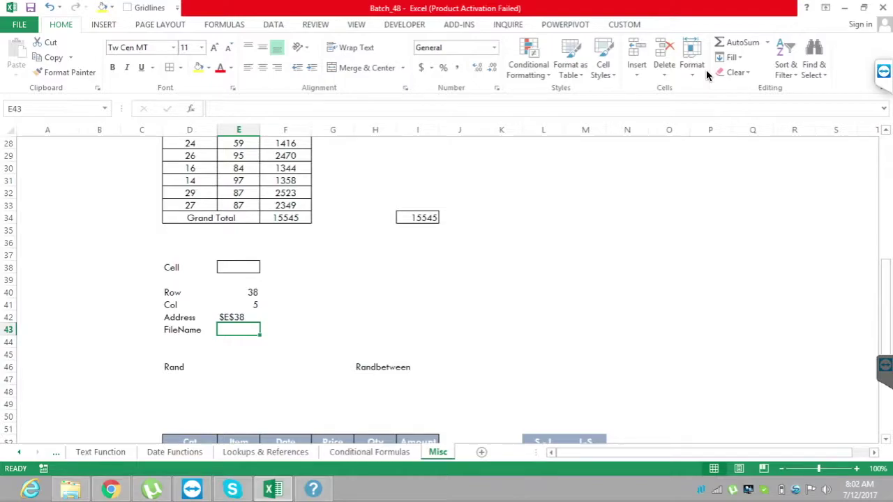
Mute the microphone in the TeamViewer audio controls and collapse the TeamViewer panel
{"action": "left_click", "coordinate": [883, 71]}
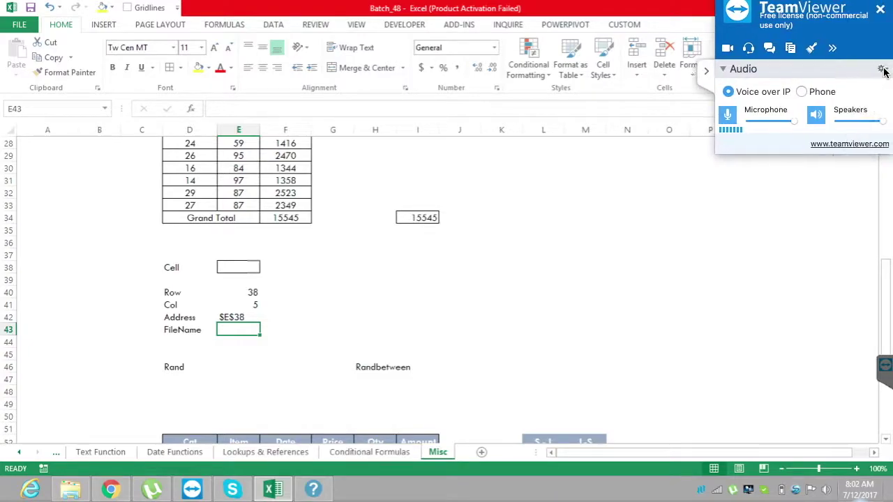
{"action": "left_click", "coordinate": [728, 117]}
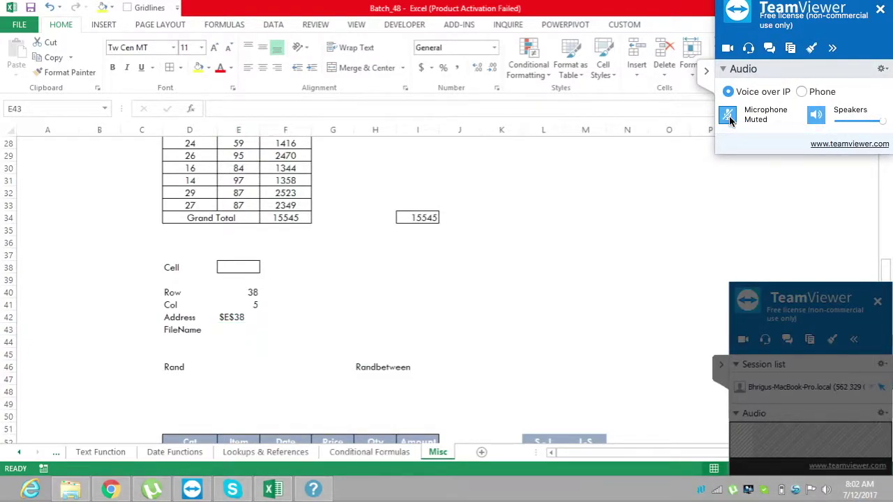
{"action": "left_click", "coordinate": [706, 73]}
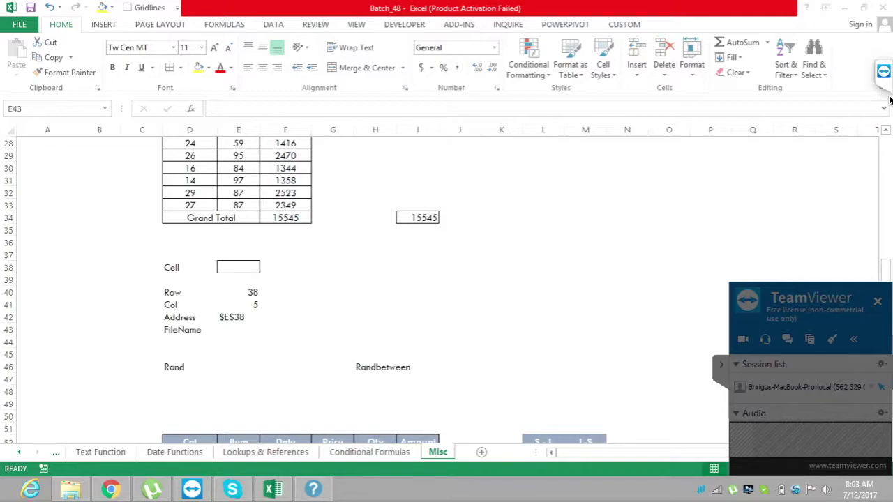
{"action": "left_click", "coordinate": [883, 71]}
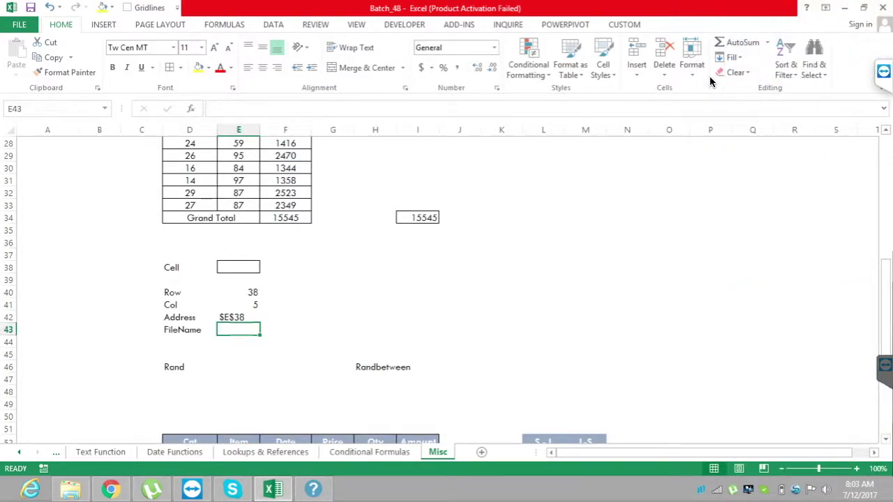
Return the workbook's path, file and sheet name in E43 using CELL with "filename" and reference E38
{"action": "type", "text": "=cell"}
{"action": "key", "text": "Tab"}
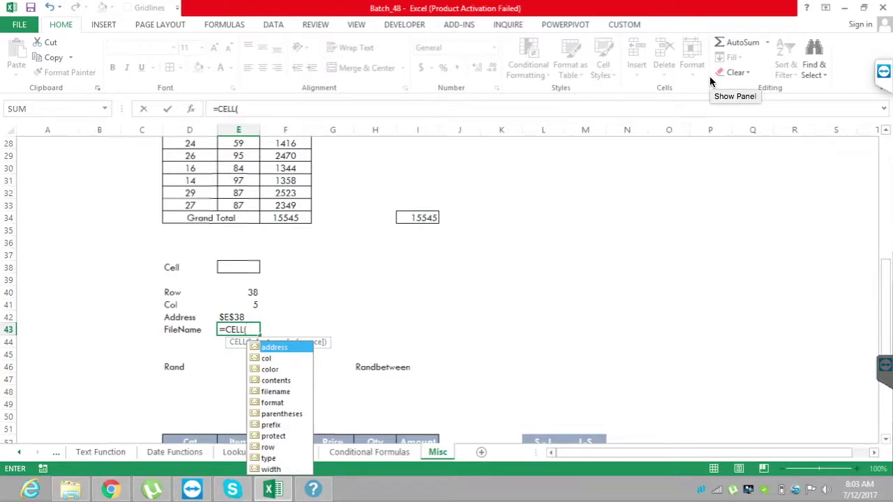
{"action": "key", "text": "Down"}
{"action": "key", "text": "Down"}
{"action": "key", "text": "Down"}
{"action": "key", "text": "Down"}
{"action": "key", "text": "Tab"}
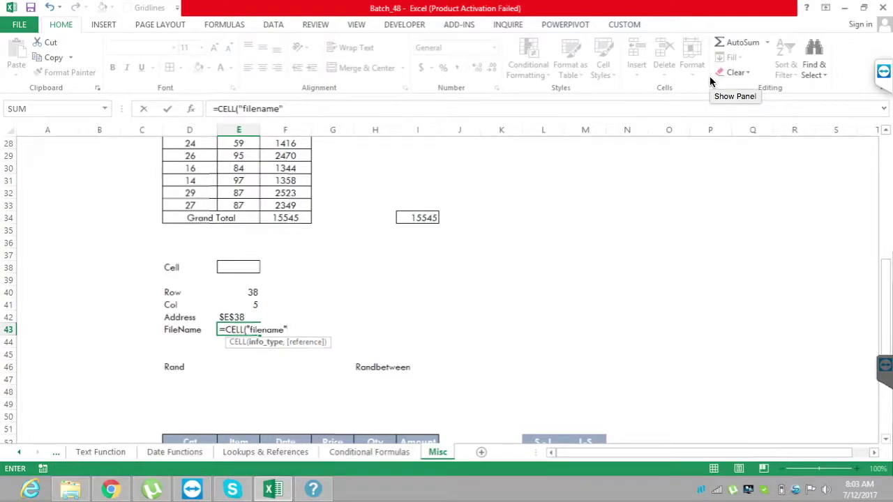
{"action": "type", "text": ","}
{"action": "key", "text": "Up"}
{"action": "key", "text": "Up"}
{"action": "key", "text": "Up"}
{"action": "key", "text": "Up"}
{"action": "key", "text": "Up"}
{"action": "type", "text": ")"}
{"action": "key", "text": "Return"}
Generate a random decimal number in D47, below the Rand label, with =RAND()
{"action": "key", "text": "Down"}
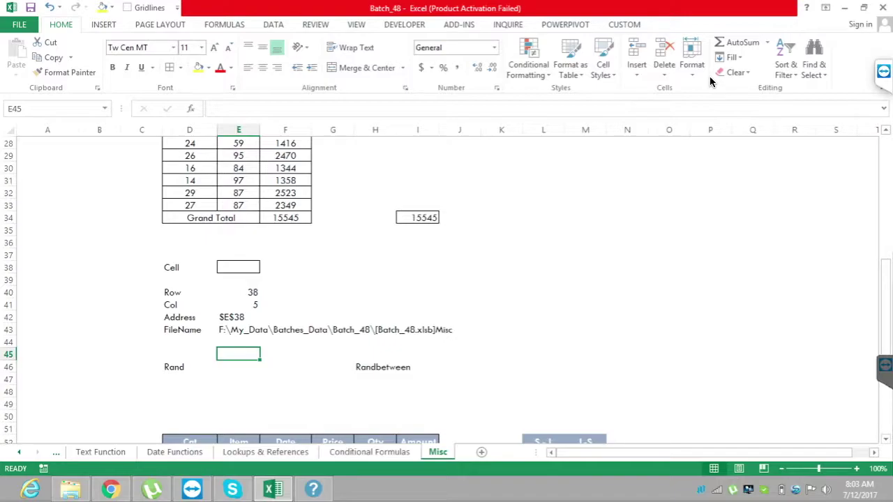
{"action": "key", "text": "Down"}
{"action": "key", "text": "Down"}
{"action": "key", "text": "Left"}
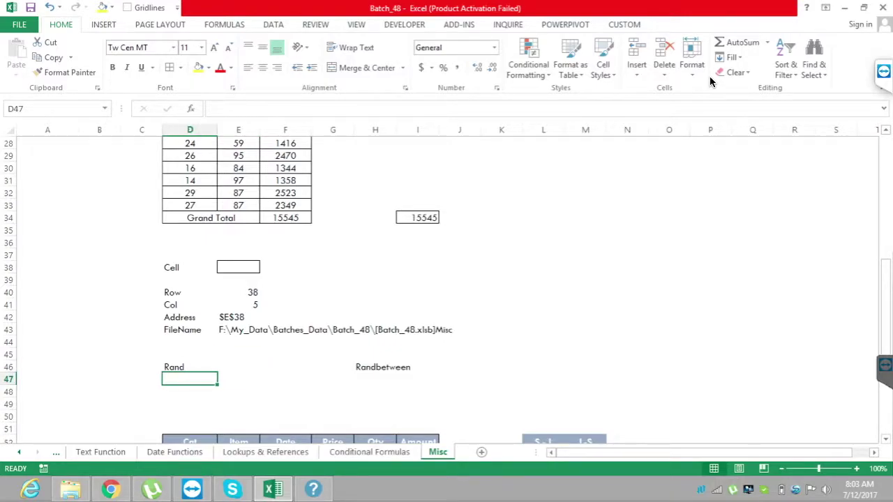
{"action": "type", "text": "=ra"}
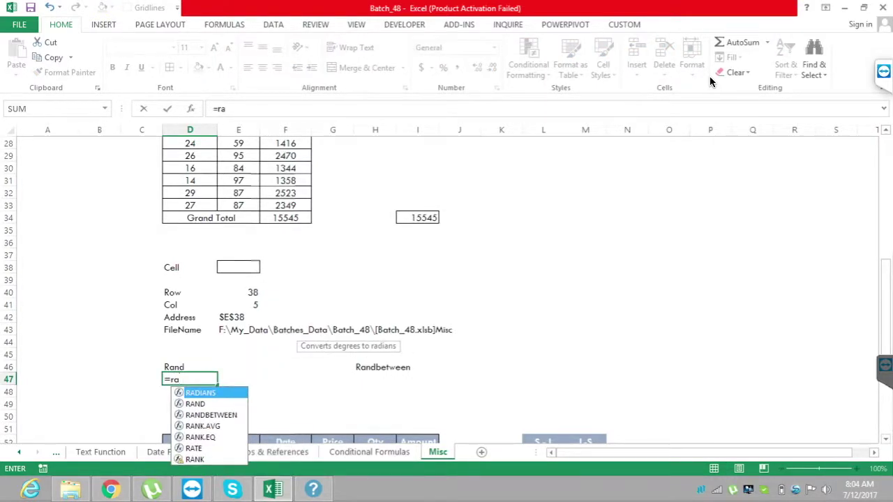
{"action": "key", "text": "Down"}
{"action": "key", "text": "Tab"}
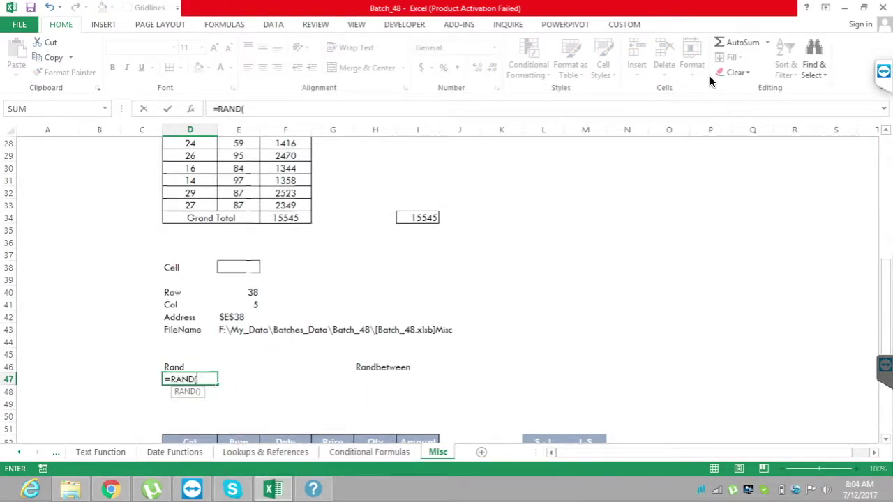
{"action": "type", "text": ")"}
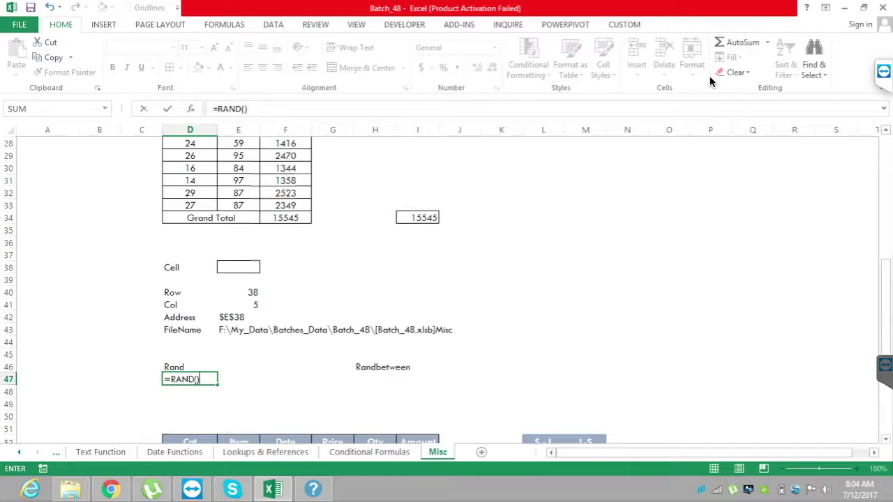
{"action": "key", "text": "Return"}
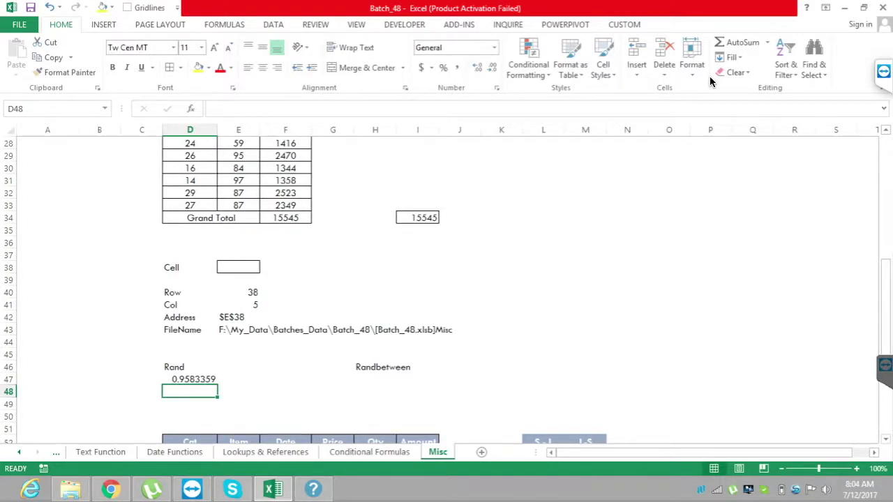
Recalculate the sheet six times to refresh the random decimal in D47
{"action": "key", "text": "F9"}
{"action": "key", "text": "F9"}
{"action": "key", "text": "F9"}
{"action": "key", "text": "F9"}
{"action": "key", "text": "F9"}
{"action": "key", "text": "F9"}
Generate a random whole number in H47, below the Randbetween label, with =RANDBETWEEN(1,5)
{"action": "key", "text": "Right"}
{"action": "key", "text": "Right"}
{"action": "key", "text": "Up"}
{"action": "key", "text": "Right"}
{"action": "key", "text": "Right"}
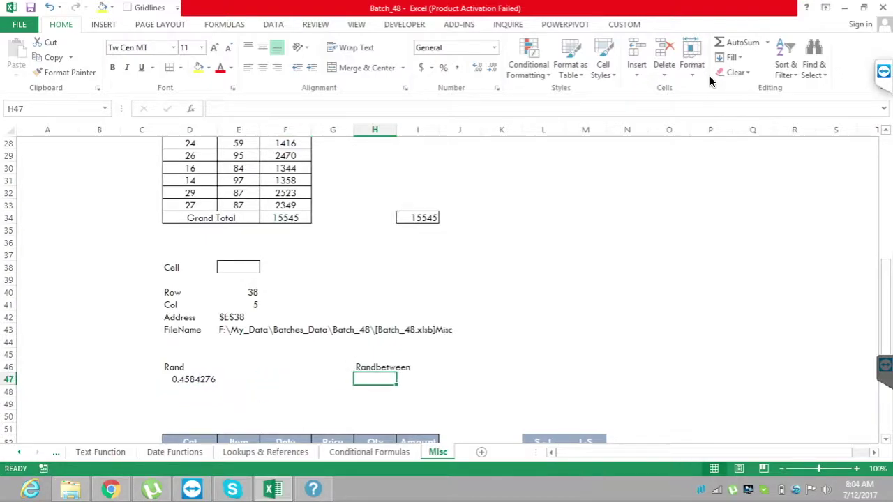
{"action": "type", "text": "=rand"}
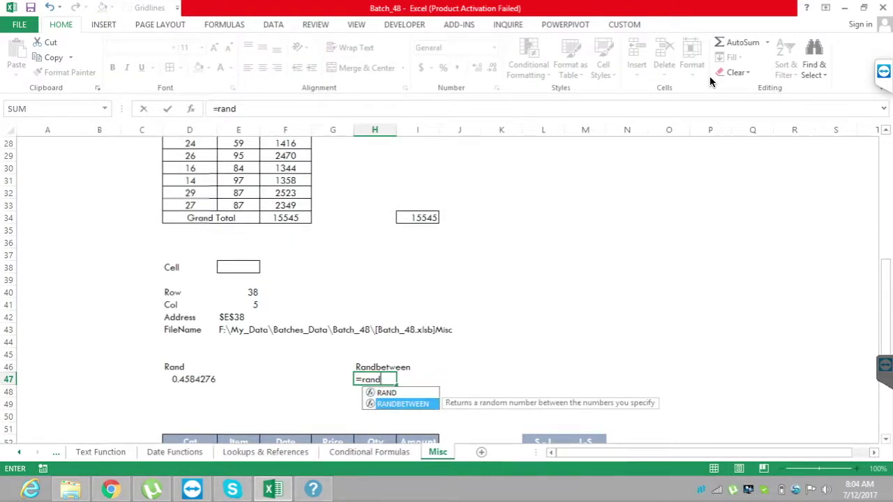
{"action": "key", "text": "Tab"}
{"action": "type", "text": "1,5)"}
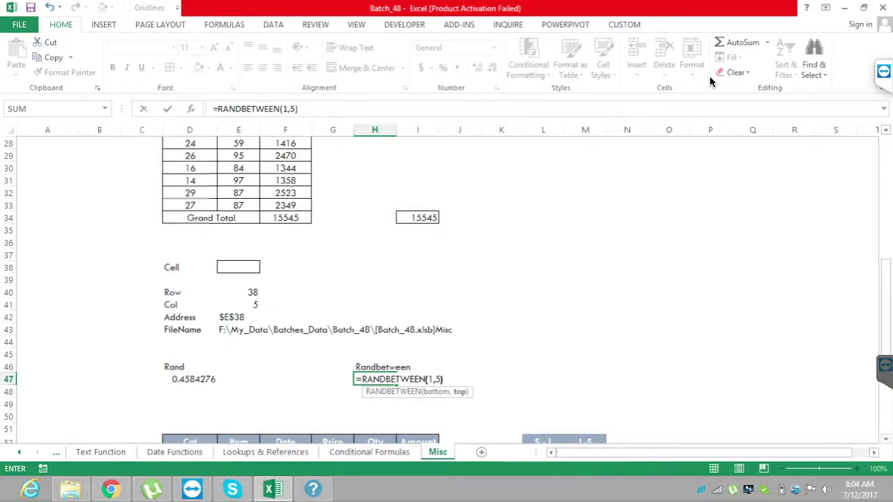
{"action": "key", "text": "Return"}
Recalculate the sheet five times to draw new random values under Rand and Randbetween
{"action": "key", "text": "F9"}
{"action": "key", "text": "F9"}
{"action": "key", "text": "F9"}
{"action": "key", "text": "F9"}
{"action": "key", "text": "F9"}
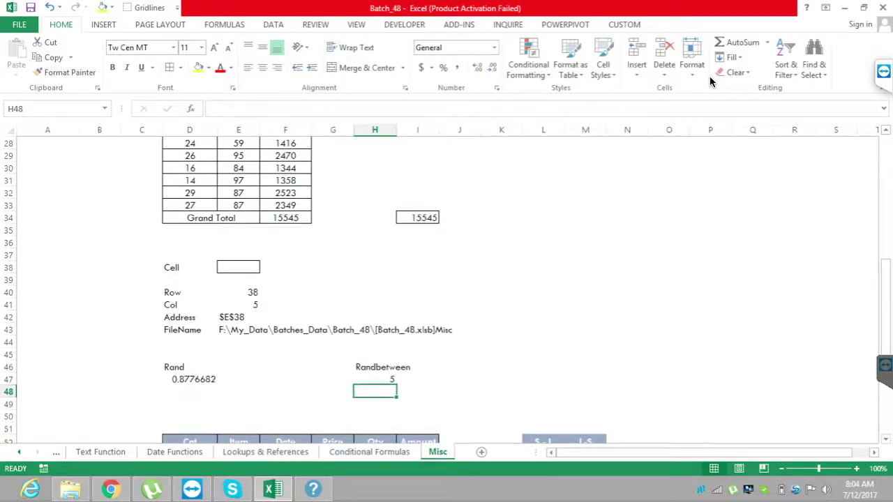
Find the smallest value of the Amount column in E64, beside the Min label, with the MIN function
{"action": "key", "text": "Down"}
{"action": "key", "text": "Down"}
{"action": "key", "text": "Down"}
{"action": "key", "text": "Down"}
{"action": "key", "text": "Down"}
{"action": "key", "text": "Down"}
{"action": "key", "text": "Down"}
{"action": "key", "text": "Down"}
{"action": "key", "text": "Down"}
{"action": "key", "text": "Down"}
{"action": "key", "text": "Down"}
{"action": "key", "text": "Down"}
{"action": "key", "text": "Down"}
{"action": "key", "text": "Down"}
{"action": "key", "text": "Down"}
{"action": "key", "text": "Down"}
{"action": "key", "text": "Down"}
{"action": "key", "text": "Down"}
{"action": "key", "text": "Down"}
{"action": "key", "text": "Down"}
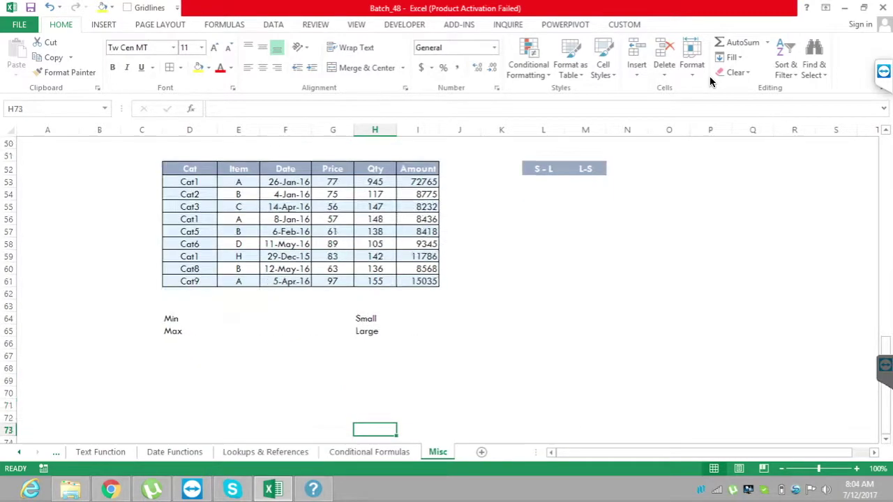
{"action": "key", "text": "Up"}
{"action": "key", "text": "Up"}
{"action": "key", "text": "Up"}
{"action": "key", "text": "Up"}
{"action": "key", "text": "Left"}
{"action": "key", "text": "Left"}
{"action": "key", "text": "Left"}
{"action": "key", "text": "Left"}
{"action": "key", "text": "Down"}
{"action": "key", "text": "Right"}
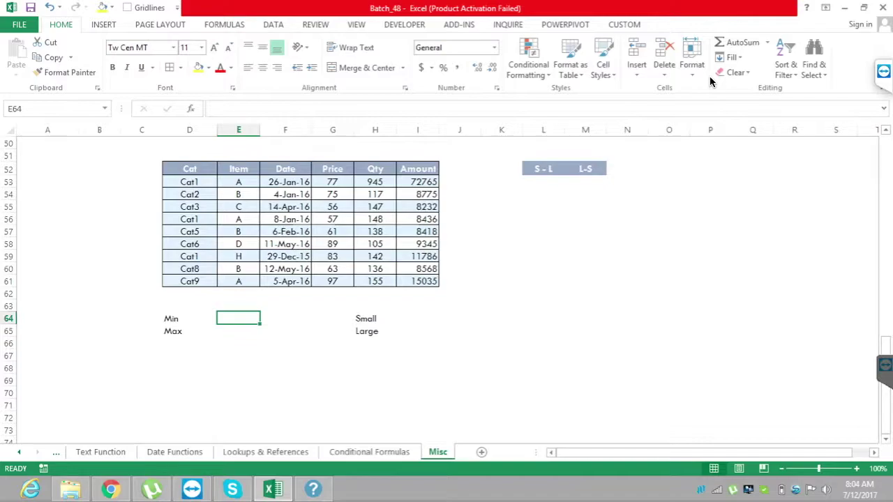
{"action": "type", "text": "=min"}
{"action": "key", "text": "Tab"}
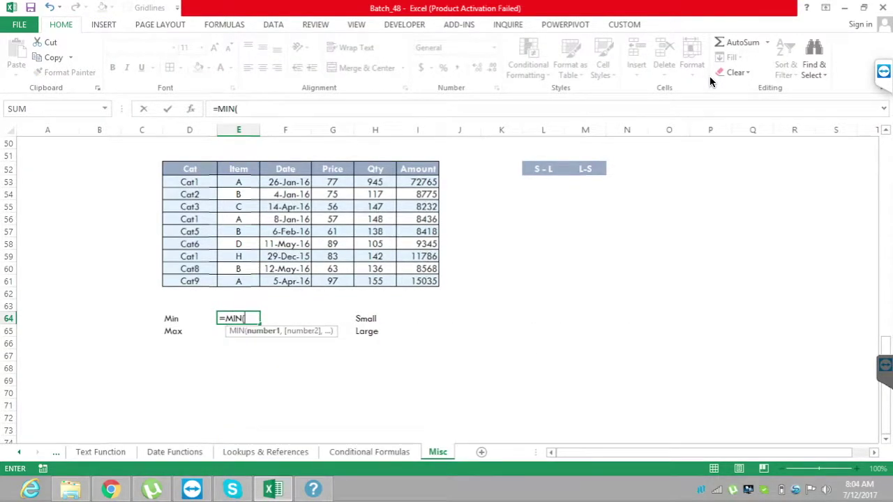
{"action": "key", "text": "ctrl+Up"}
{"action": "key", "text": "ctrl+Up"}
{"action": "key", "text": "ctrl+Right"}
{"action": "key", "text": "shift+Down"}
{"action": "key", "text": "shift+Down"}
{"action": "key", "text": "shift+Down"}
{"action": "key", "text": "shift+Down"}
{"action": "key", "text": "shift+Down"}
{"action": "key", "text": "shift+Down"}
{"action": "key", "text": "shift+Down"}
{"action": "key", "text": "shift+Down"}
{"action": "key", "text": "shift+Down"}
{"action": "key", "text": "Return"}
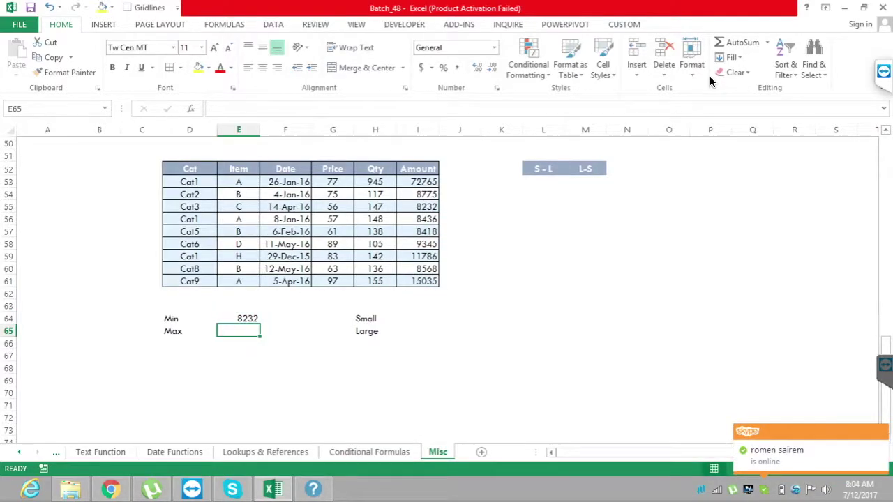
Find the largest value of the Amount column in E65, beside the Max label, with the MAX function over I52:I61
{"action": "type", "text": "=max"}
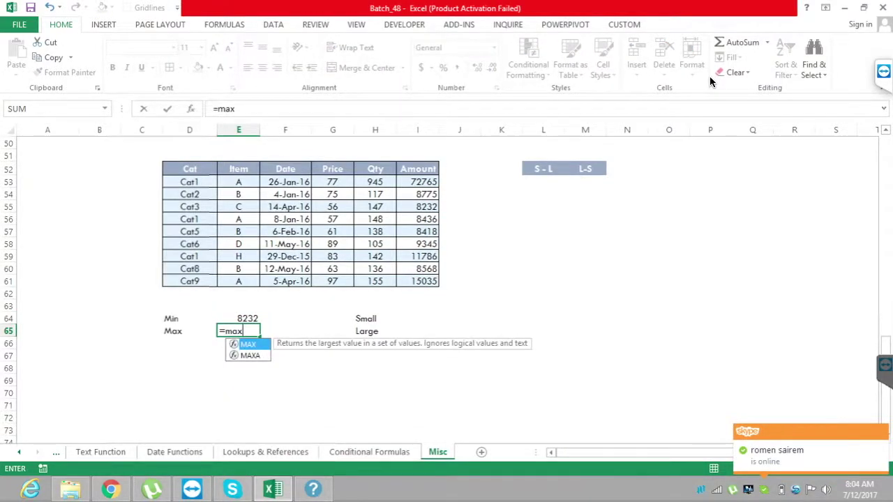
{"action": "key", "text": "Tab"}
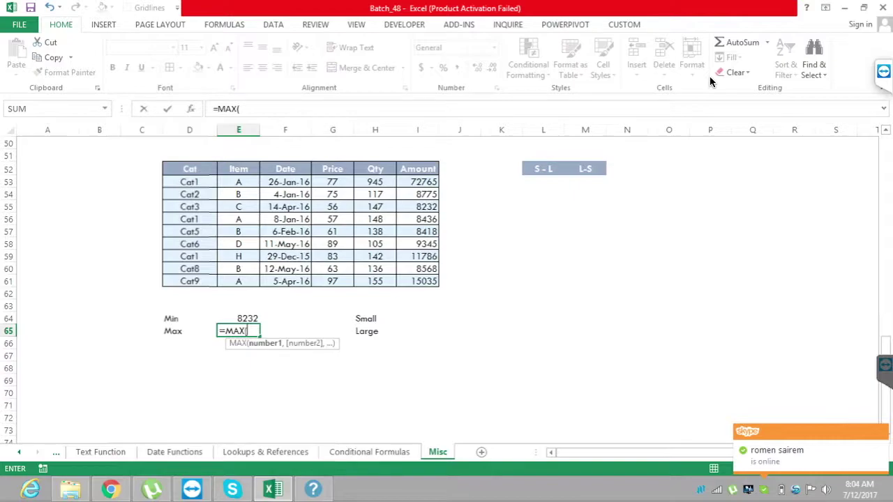
{"action": "left_click_drag", "start_coordinate": [417, 169], "coordinate": [417, 282]}
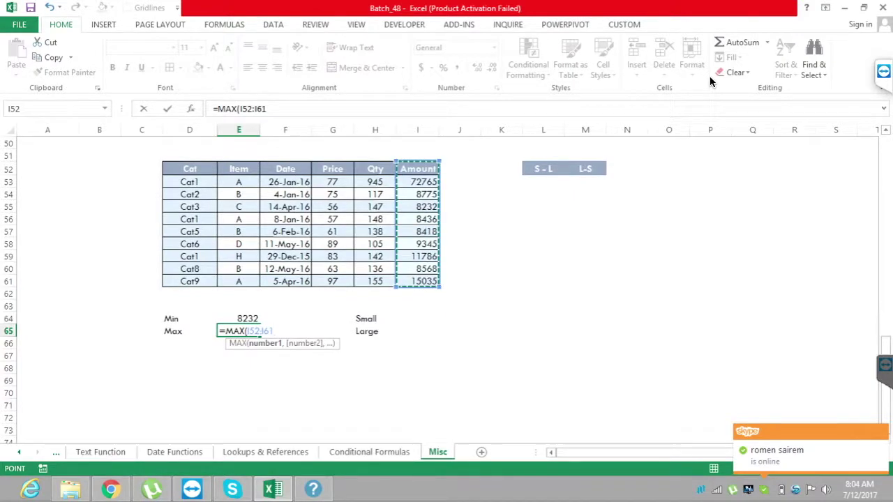
{"action": "key", "text": "Return"}
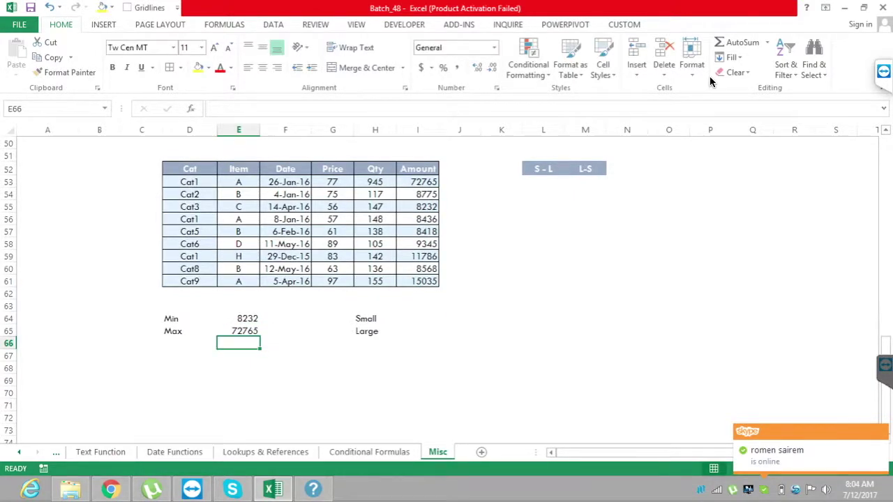
Return the smallest Amount in I64, beside the Small label, with =SMALL(I52:I61,1)
{"action": "key", "text": "Up"}
{"action": "key", "text": "Up"}
{"action": "key", "text": "Right"}
{"action": "key", "text": "Right"}
{"action": "key", "text": "Right"}
{"action": "key", "text": "Right"}
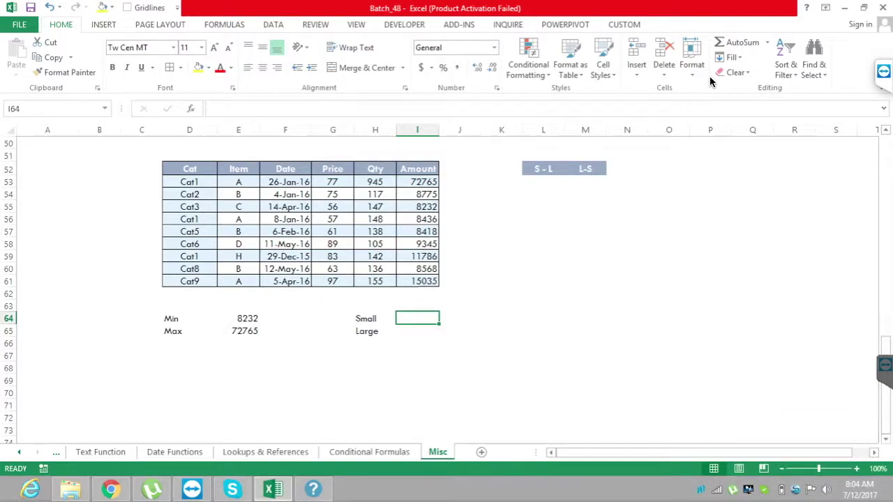
{"action": "type", "text": "=small"}
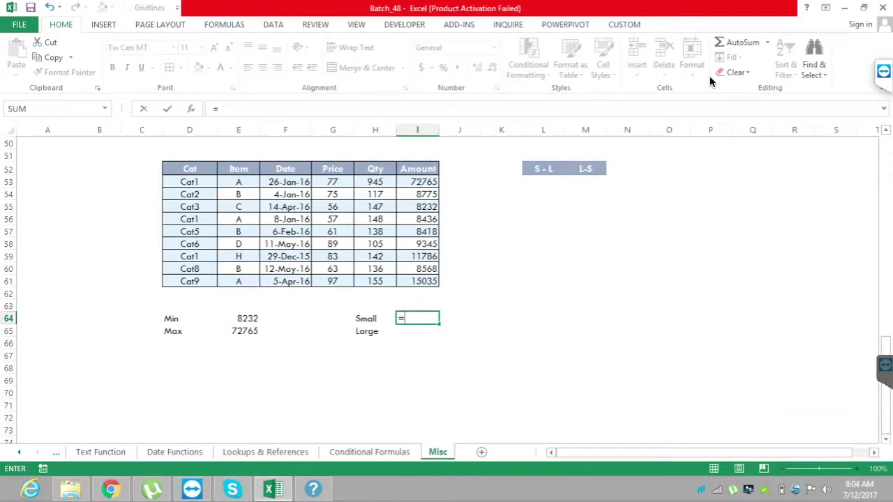
{"action": "key", "text": "Tab"}
{"action": "key", "text": "Up"}
{"action": "key", "text": "Up"}
{"action": "key", "text": "Up"}
{"action": "key", "text": "Up"}
{"action": "key", "text": "Up"}
{"action": "key", "text": "Up"}
{"action": "key", "text": "Up"}
{"action": "key", "text": "Up"}
{"action": "key", "text": "Up"}
{"action": "key", "text": "Up"}
{"action": "key", "text": "Up"}
{"action": "key", "text": "Up"}
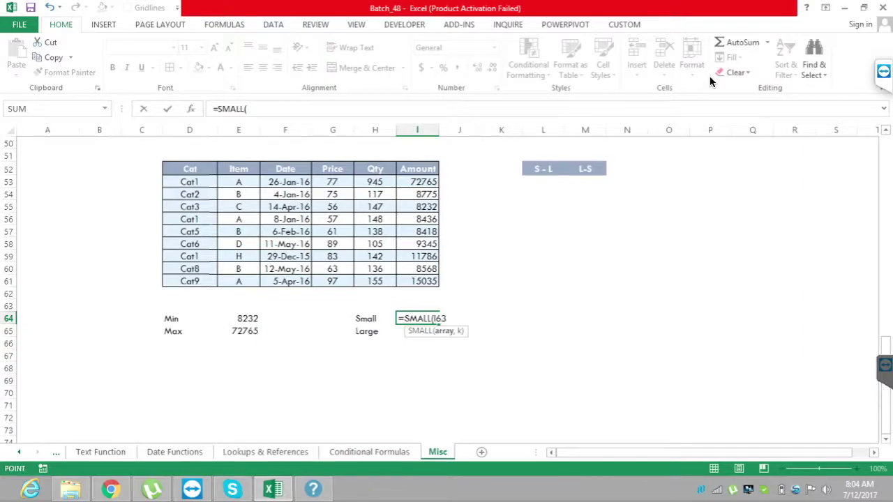
{"action": "key", "text": "ctrl+shift+Down"}
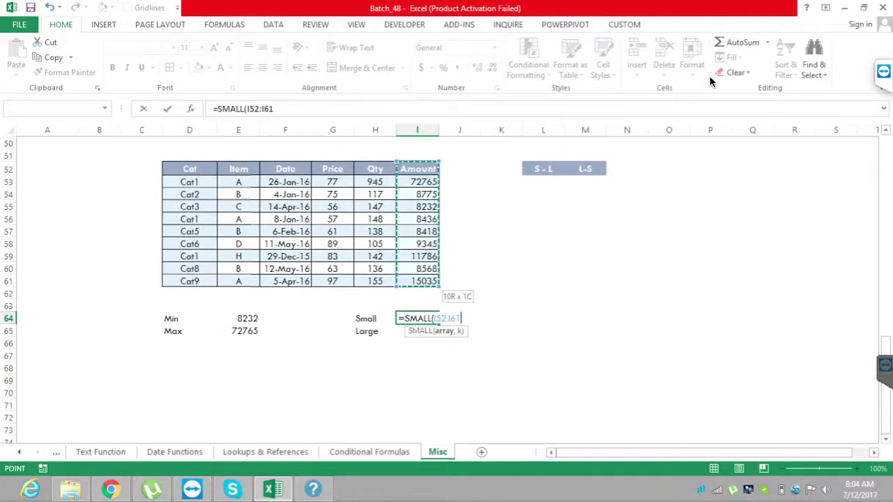
{"action": "type", "text": ","}
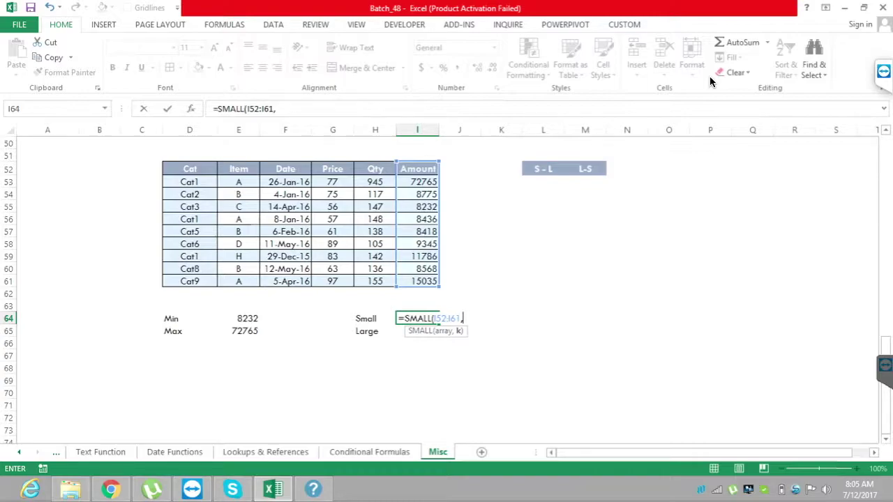
{"action": "type", "text": "1)"}
{"action": "key", "text": "Return"}
Change the k argument of the SMALL formula in I64 to 2 for the second-smallest Amount
{"action": "key", "text": "Up"}
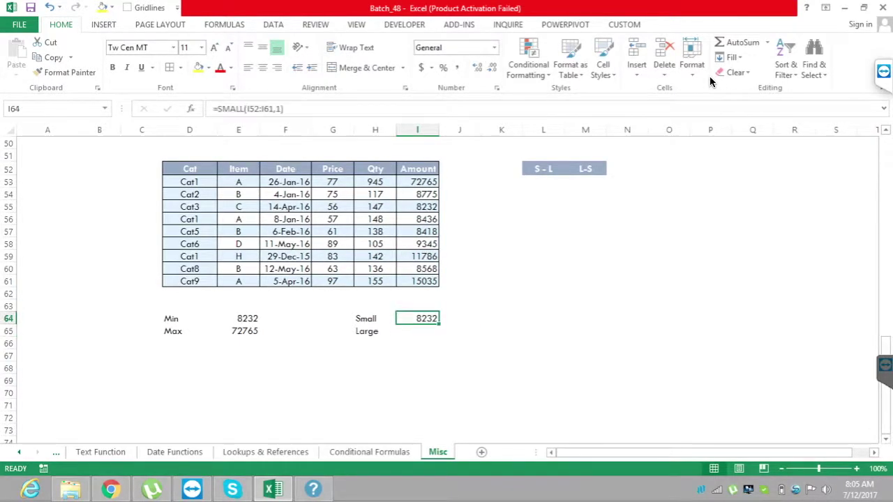
{"action": "key", "text": "F2"}
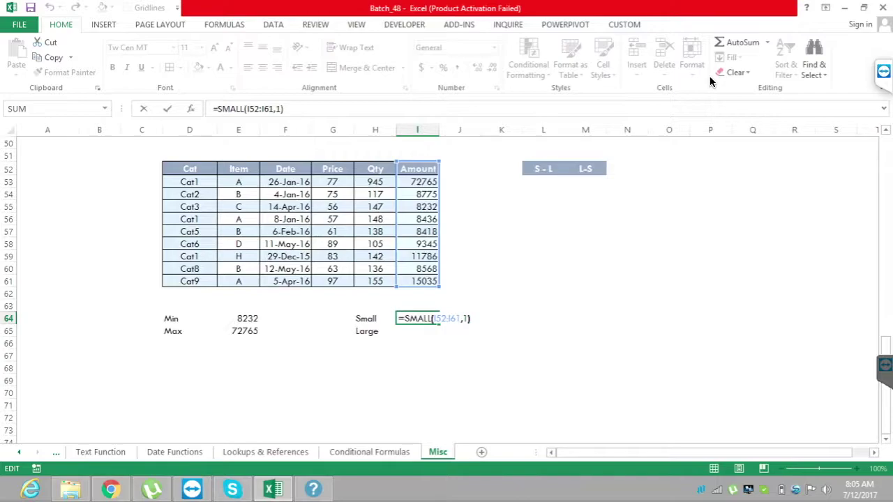
{"action": "type", "text": "2"}
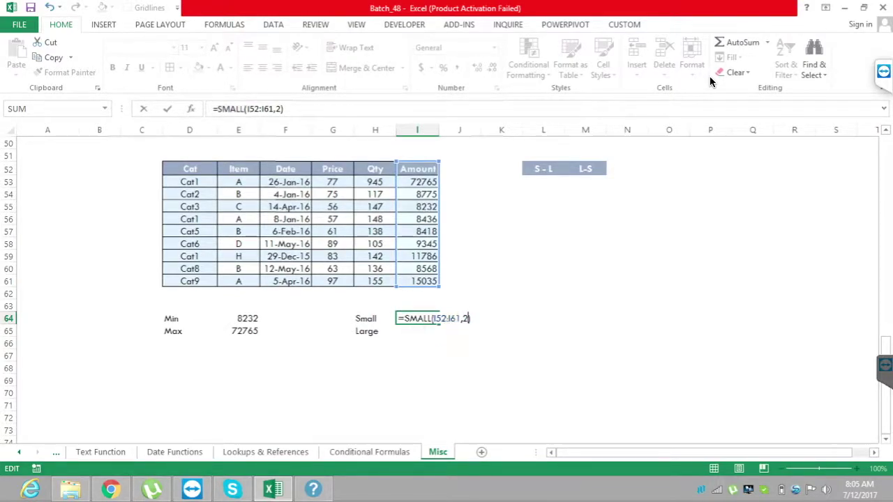
{"action": "key", "text": "Return"}
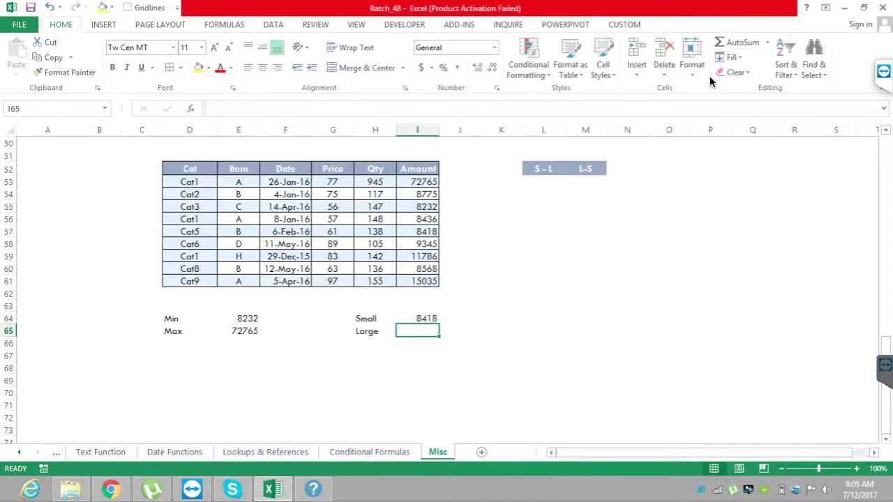
Return the second-largest Amount in I65, beside the Large label, with the LARGE function over I52:I61
{"action": "type", "text": "=larg"}
{"action": "key", "text": "Tab"}
{"action": "key", "text": "Up"}
{"action": "key", "text": "Up"}
{"action": "key", "text": "Up"}
{"action": "key", "text": "Up"}
{"action": "key", "text": "Up"}
{"action": "key", "text": "Up"}
{"action": "key", "text": "Up"}
{"action": "key", "text": "Up"}
{"action": "key", "text": "Up"}
{"action": "key", "text": "Up"}
{"action": "key", "text": "Up"}
{"action": "key", "text": "Up"}
{"action": "key", "text": "Up"}
{"action": "key", "text": "Up"}
{"action": "key", "text": "Down"}
{"action": "key", "text": "ctrl+shift+Down"}
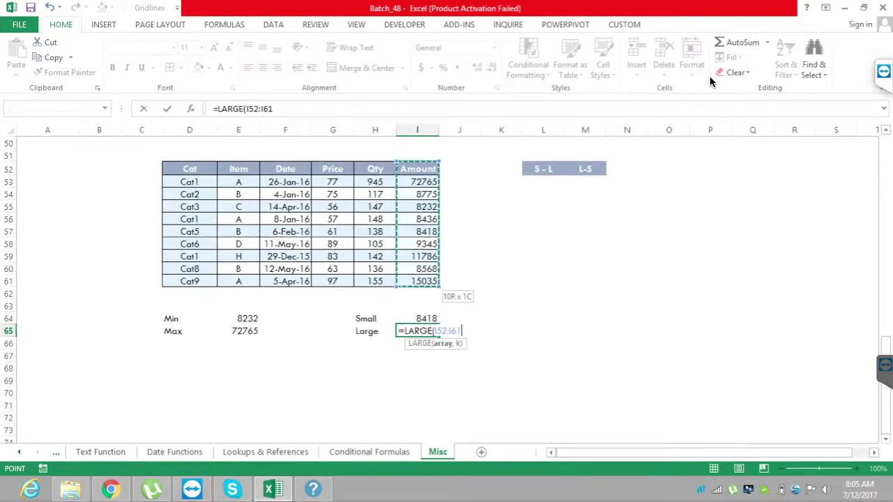
{"action": "type", "text": ","}
{"action": "type", "text": "1"}
{"action": "key", "text": "Return"}
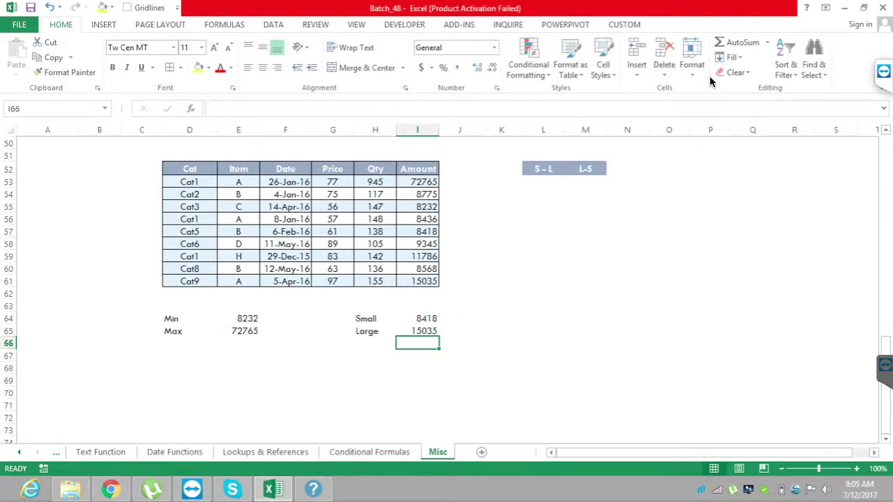
Try all borders on the S-L and L-S block L52:M61, and undo the formatting
{"action": "mouse_move", "coordinate": [543, 169]}
{"action": "left_mouse_down"}
{"action": "mouse_move", "coordinate": [544, 281]}
{"action": "mouse_move", "coordinate": [584, 269]}
{"action": "mouse_move", "coordinate": [585, 281]}
{"action": "left_mouse_up"}
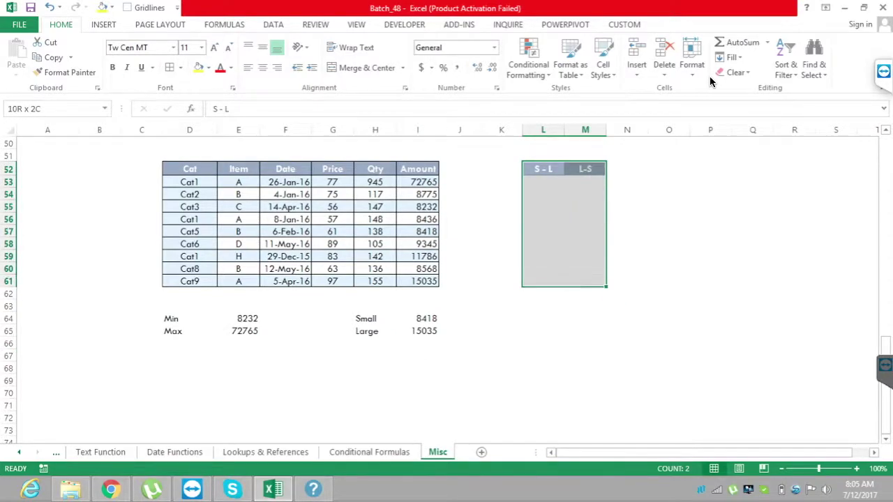
{"action": "key", "text": "alt"}
{"action": "key", "text": "h"}
{"action": "key", "text": "b"}
{"action": "key", "text": "a"}
{"action": "key", "text": "Left"}
{"action": "key", "text": "Down"}
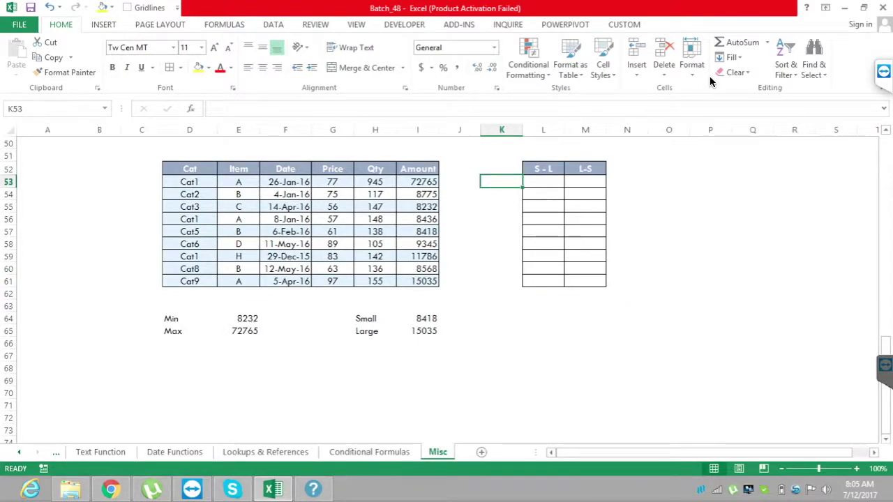
{"action": "key", "text": "Up"}
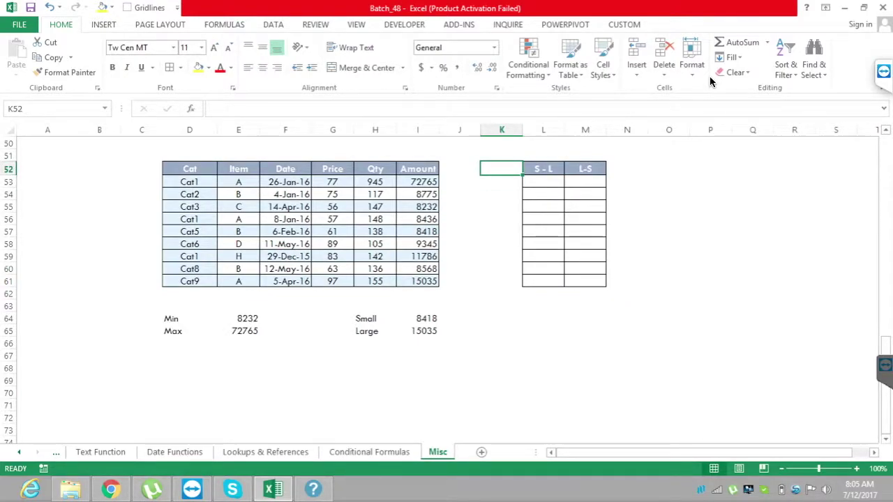
{"action": "key", "text": "ctrl+z"}
{"action": "key", "text": "Down"}
{"action": "key", "text": "Left"}
{"action": "key", "text": "Right"}
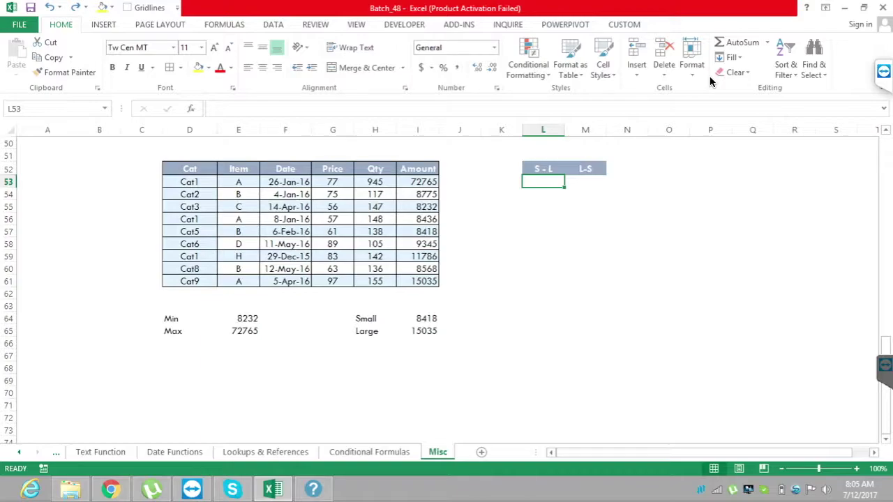
{"action": "type", "text": "="}
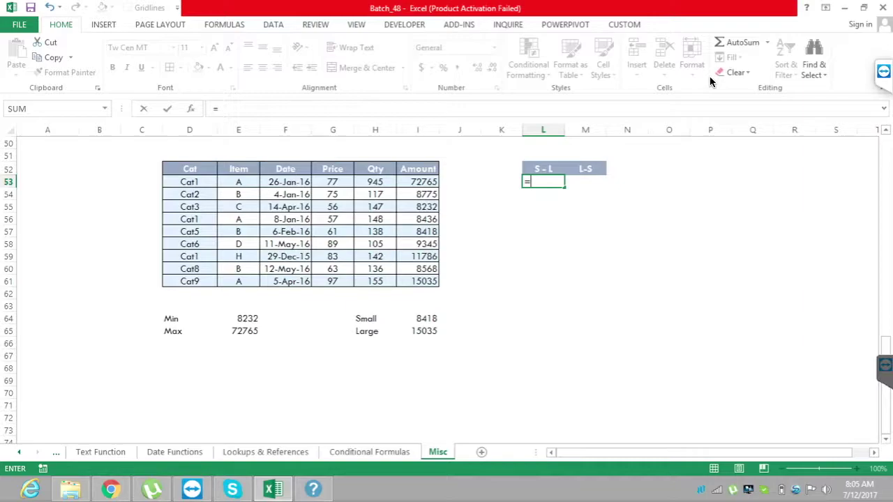
{"action": "key", "text": "Escape"}
Number K53:K61 from 1 to 9 by entering 1 in K53 and filling the range as a series
{"action": "key", "text": "Left"}
{"action": "type", "text": "1"}
{"action": "key", "text": "Down"}
{"action": "key", "text": "Down"}
{"action": "key", "text": "Down"}
{"action": "key", "text": "Down"}
{"action": "key", "text": "Down"}
{"action": "key", "text": "Down"}
{"action": "key", "text": "Down"}
{"action": "key", "text": "Down"}
{"action": "key", "text": "Down"}
{"action": "key", "text": "Down"}
{"action": "key", "text": "Up"}
{"action": "key", "text": "Up"}
{"action": "key", "text": "ctrl+shift+Up"}
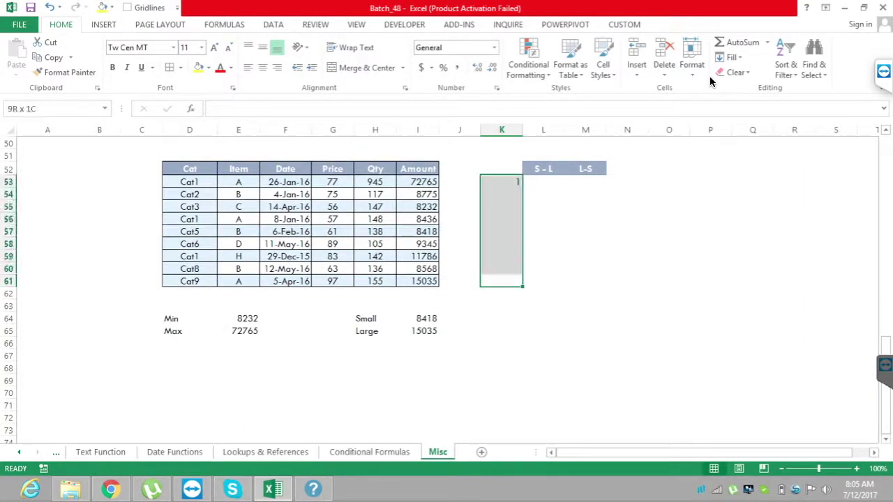
{"action": "key", "text": "alt"}
{"action": "key", "text": "h"}
{"action": "key", "text": "f"}
{"action": "key", "text": "i"}
{"action": "key", "text": "s"}
{"action": "key", "text": "Return"}
Enter =SMALL($I$53:$I$61,K53) in L53, below the S-L header, with the Amount range locked as absolute
{"action": "key", "text": "ctrl+Down"}
{"action": "key", "text": "Right"}
{"action": "key", "text": "ctrl+Up"}
{"action": "key", "text": "Down"}
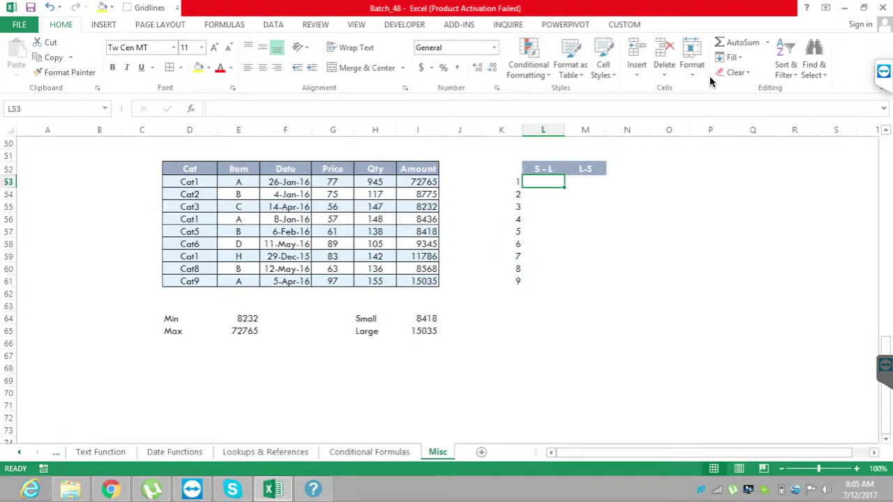
{"action": "type", "text": "="}
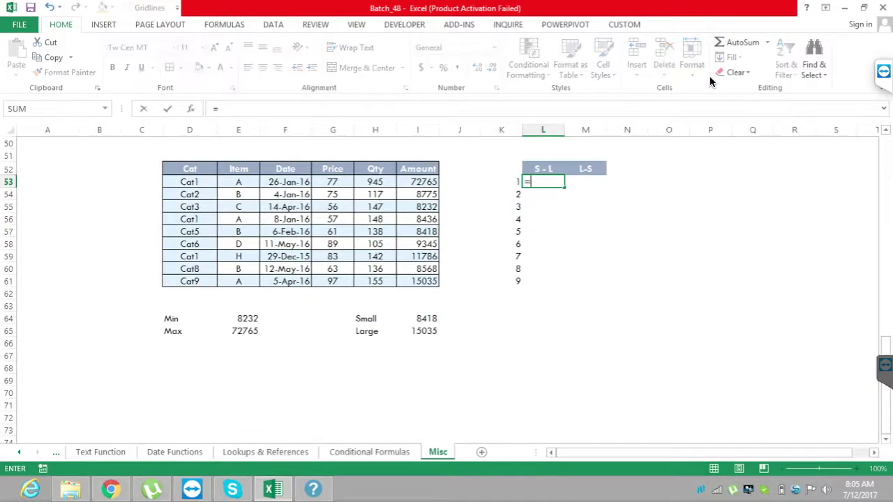
{"action": "type", "text": "sma"}
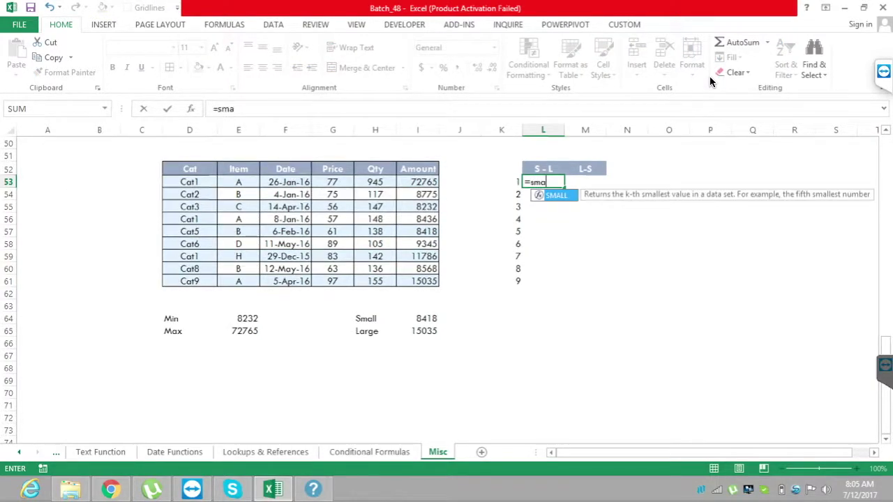
{"action": "key", "text": "Tab"}
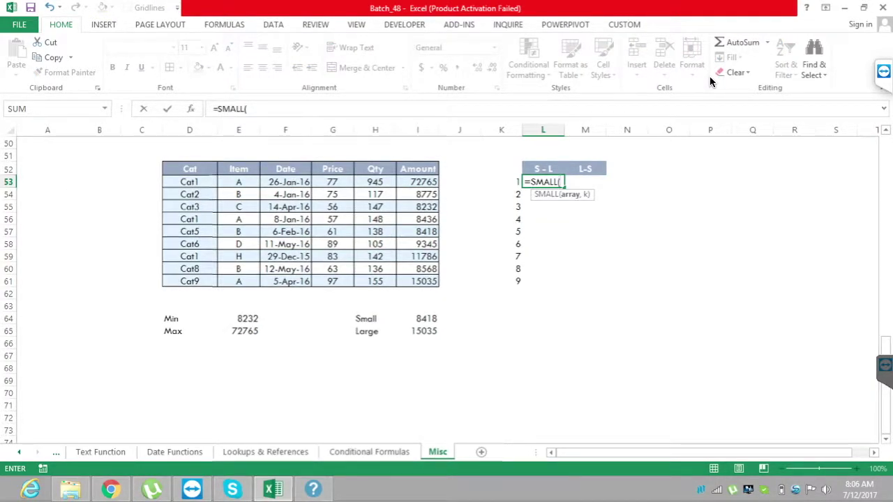
{"action": "key", "text": "Left"}
{"action": "key", "text": "Left"}
{"action": "key", "text": "Left"}
{"action": "key", "text": "ctrl+shift+Down"}
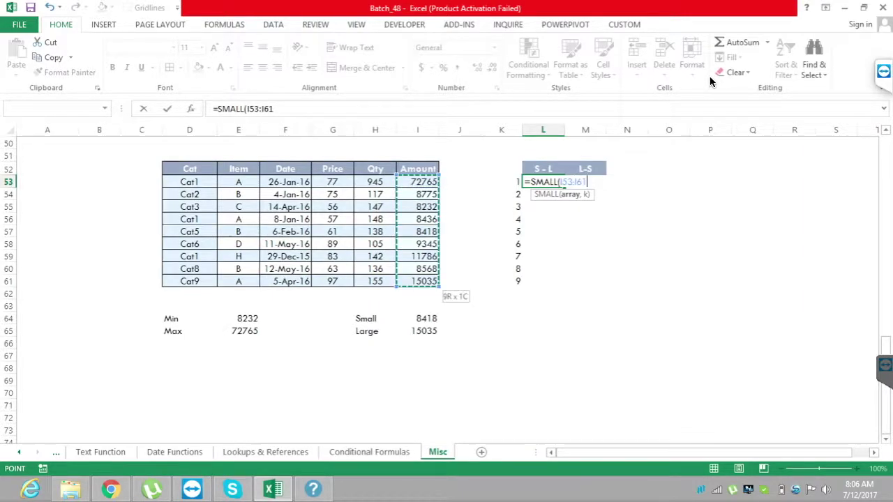
{"action": "key", "text": "F4"}
{"action": "type", "text": ","}
{"action": "key", "text": "Left"}
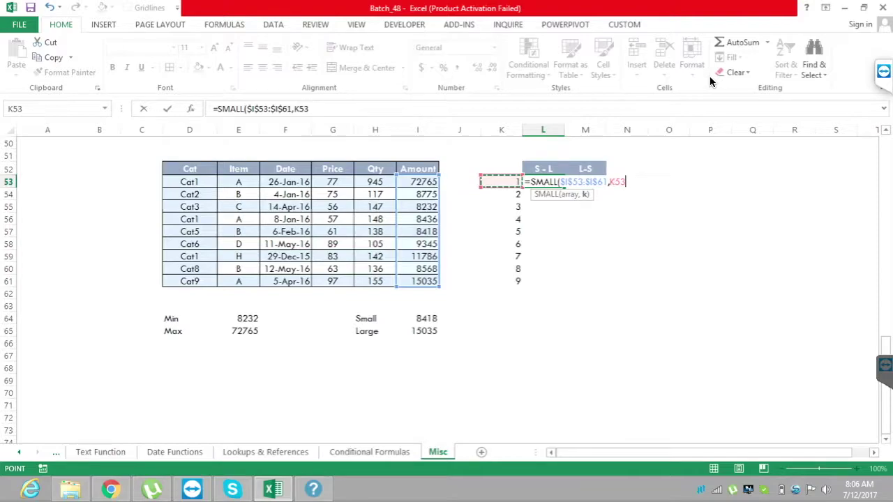
{"action": "type", "text": ")"}
{"action": "key", "text": "Return"}
Fill the SMALL formula from L53 down to L61
{"action": "key", "text": "ctrl+Down"}
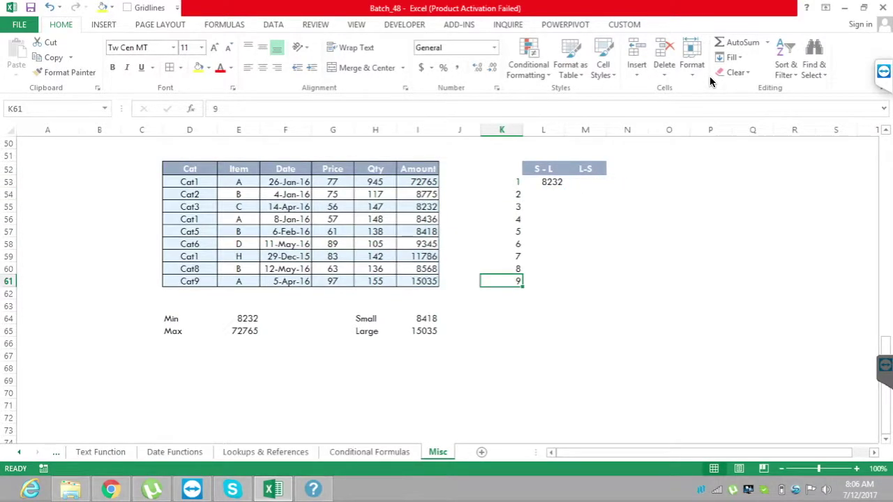
{"action": "key", "text": "Right"}
{"action": "key", "text": "ctrl+shift+Up"}
{"action": "key", "text": "ctrl+d"}
Examine the SMALL formulas and the ascending order of the values in the S-L column
{"action": "key", "text": "Up"}
{"action": "key", "text": "Up"}
{"action": "key", "text": "Up"}
{"action": "key", "text": "Up"}
{"action": "key", "text": "Up"}
{"action": "key", "text": "Up"}
{"action": "key", "text": "Up"}
{"action": "key", "text": "Up"}
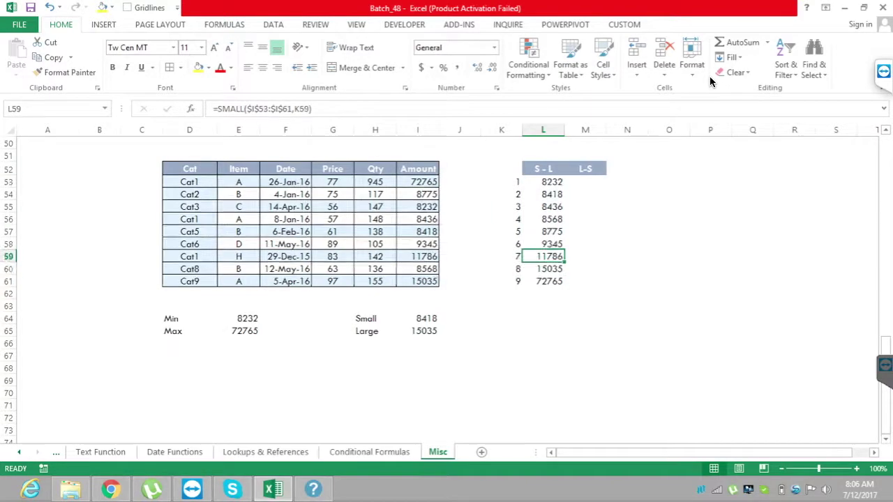
{"action": "key", "text": "Down"}
{"action": "key", "text": "Down"}
{"action": "key", "text": "Down"}
{"action": "key", "text": "Down"}
{"action": "key", "text": "Down"}
{"action": "key", "text": "Down"}
{"action": "key", "text": "Down"}
{"action": "key", "text": "Down"}
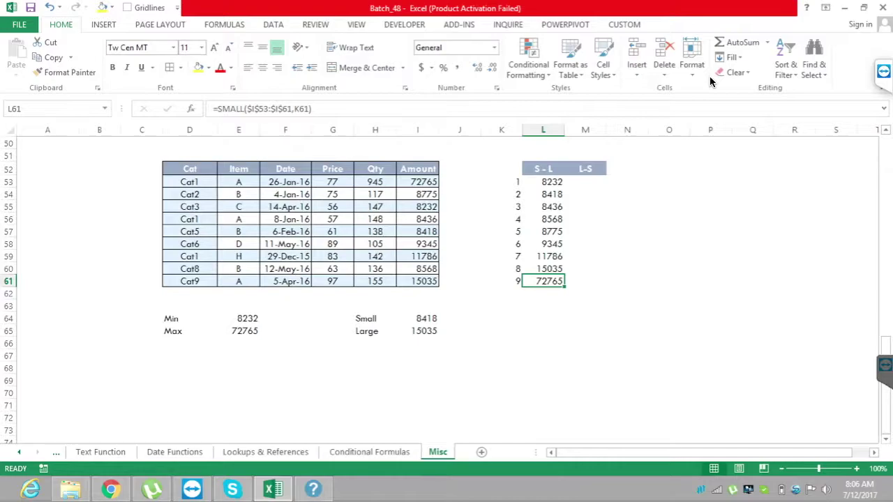
Enter =LARGE($I$53:$I$61,K53) in M53, below the L-S header, with the Amount range locked as absolute
{"action": "key", "text": "Right"}
{"action": "key", "text": "Up"}
{"action": "key", "text": "Up"}
{"action": "key", "text": "Up"}
{"action": "key", "text": "Up"}
{"action": "key", "text": "Up"}
{"action": "key", "text": "Up"}
{"action": "key", "text": "Up"}
{"action": "key", "text": "Up"}
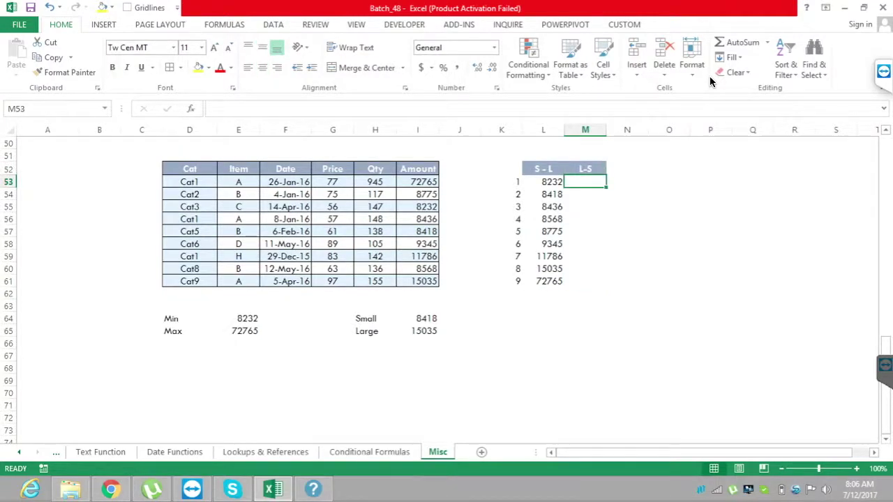
{"action": "type", "text": "=lar"}
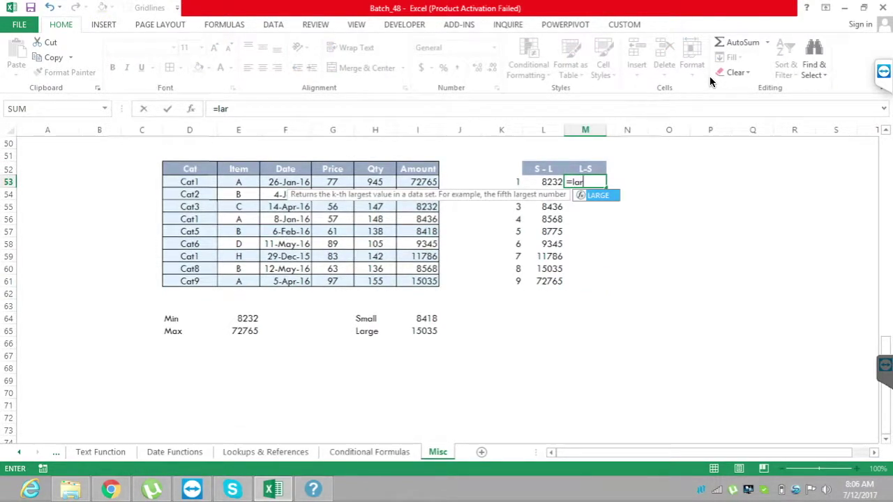
{"action": "key", "text": "Tab"}
{"action": "key", "text": "Left"}
{"action": "key", "text": "Left"}
{"action": "key", "text": "Left"}
{"action": "key", "text": "Left"}
{"action": "key", "text": "ctrl+shift+Down"}
{"action": "key", "text": "F4"}
{"action": "type", "text": ","}
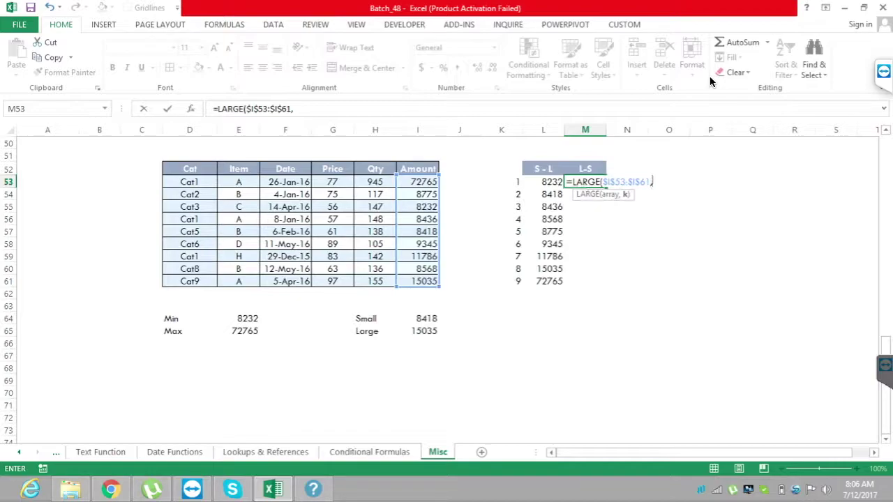
{"action": "key", "text": "Left"}
{"action": "key", "text": "Left"}
{"action": "type", "text": ","}
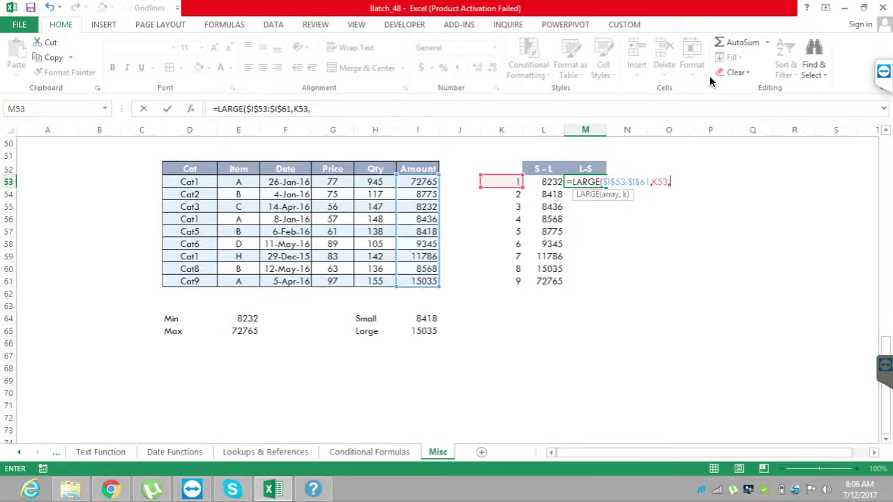
{"action": "key", "text": "BackSpace"}
{"action": "type", "text": ")"}
{"action": "key", "text": "Return"}
Save the workbook and fill the LARGE formula from M53 down to M61
{"action": "key", "text": "Left"}
{"action": "key", "text": "ctrl+Down"}
{"action": "key", "text": "Right"}
{"action": "key", "text": "ctrl+shift+Up"}
{"action": "key", "text": "ctrl+s"}
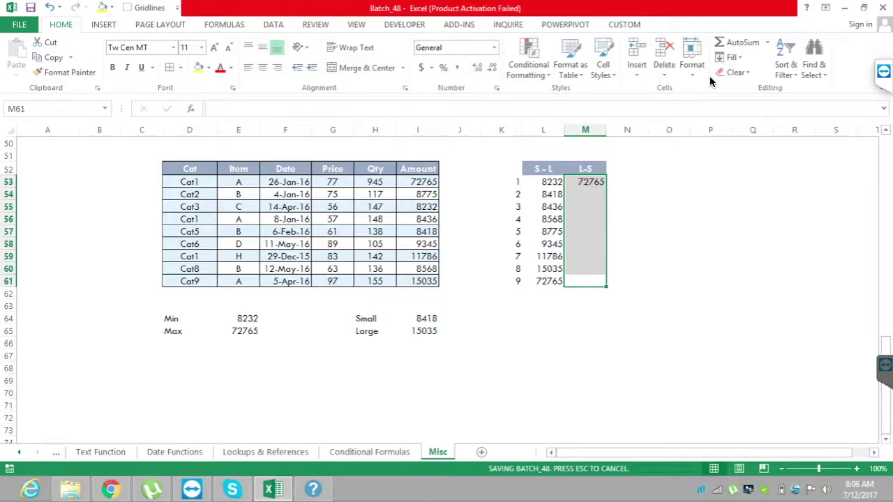
{"action": "key", "text": "ctrl+d"}
Examine the LARGE formulas in the L-S column, checking their locked Amount range and the rank cell each one references
{"action": "key", "text": "Up"}
{"action": "key", "text": "F2"}
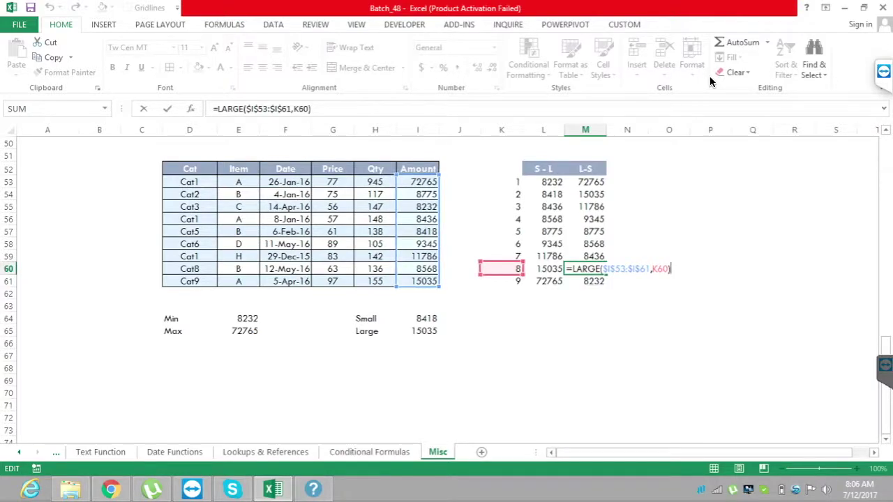
{"action": "key", "text": "Escape"}
{"action": "key", "text": "Up"}
{"action": "key", "text": "Up"}
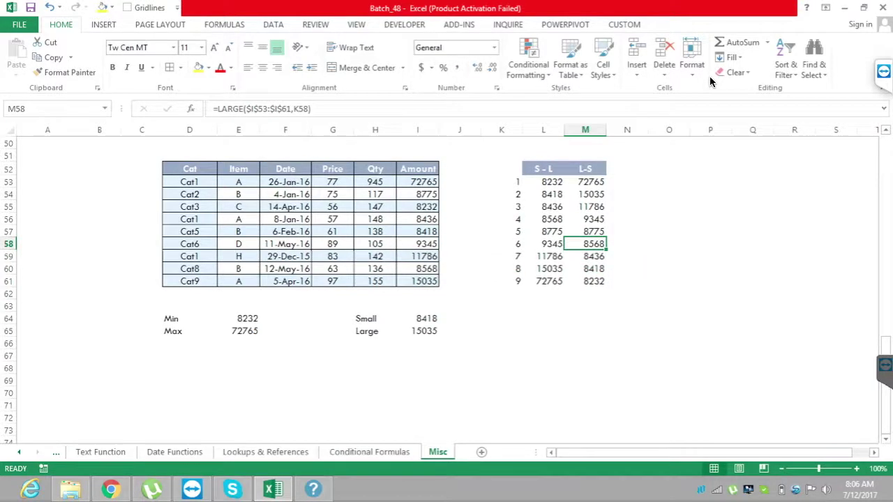
{"action": "key", "text": "F2"}
{"action": "key", "text": "Escape"}
{"action": "key", "text": "Up"}
{"action": "key", "text": "F2"}
{"action": "key", "text": "Escape"}
{"action": "key", "text": "Up"}
{"action": "key", "text": "Up"}
{"action": "key", "text": "F2"}
{"action": "key", "text": "Escape"}
{"action": "key", "text": "Up"}
{"action": "key", "text": "Up"}
{"action": "key", "text": "Down"}
{"action": "key", "text": "Down"}
{"action": "key", "text": "Down"}
{"action": "key", "text": "Down"}
{"action": "key", "text": "Down"}
{"action": "key", "text": "Down"}
{"action": "key", "text": "Down"}
{"action": "key", "text": "Down"}
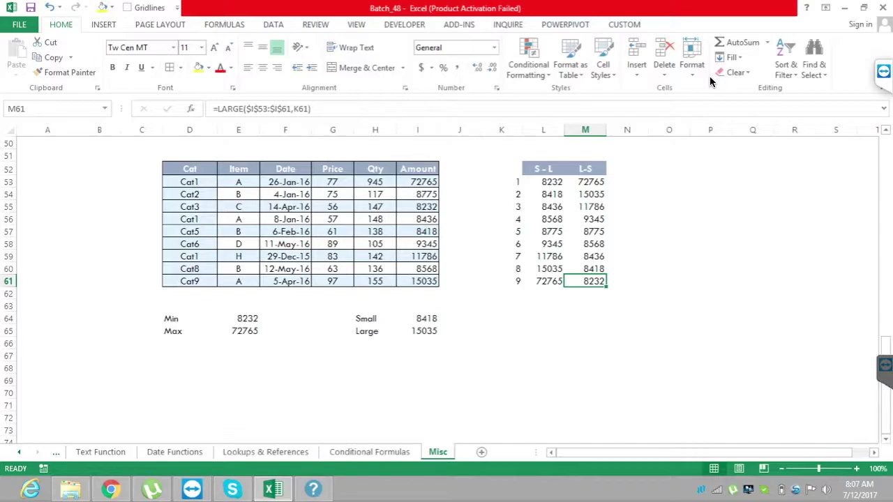
Return to cell A1 of the Misc sheet and review the list of functions and the rounding examples there
{"action": "key", "text": "ctrl+Up"}
{"action": "key", "text": "ctrl+Up"}
{"action": "key", "text": "ctrl+Home"}
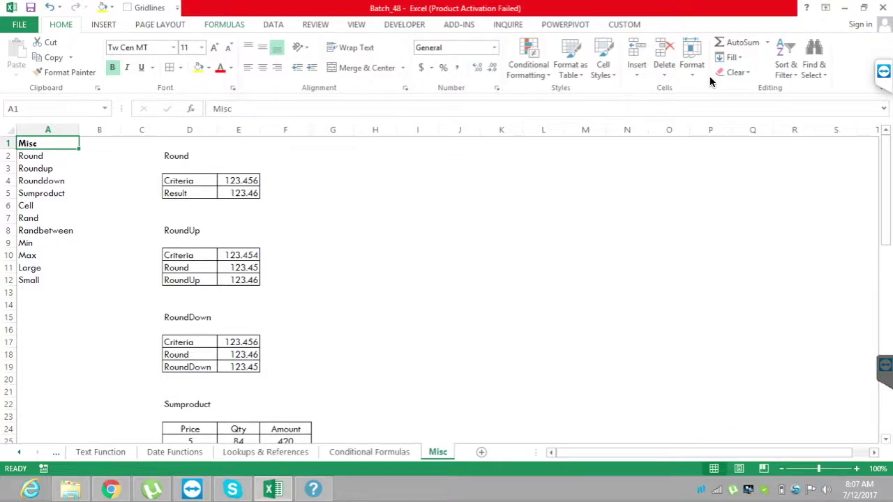
{"action": "scroll", "coordinate": [710, 82], "scroll_direction": "down", "scroll_amount": 3}
{"action": "left_click", "coordinate": [375, 230]}
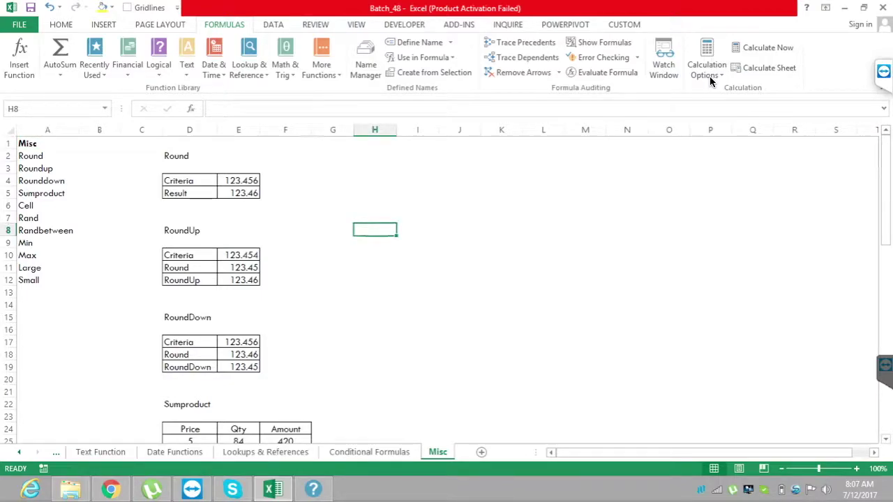
{"action": "mouse_move", "coordinate": [886, 220]}
{"action": "left_mouse_down"}
{"action": "mouse_move", "coordinate": [886, 421]}
{"action": "mouse_move", "coordinate": [886, 221]}
{"action": "left_mouse_up"}
{"action": "key", "text": "ctrl+Home"}
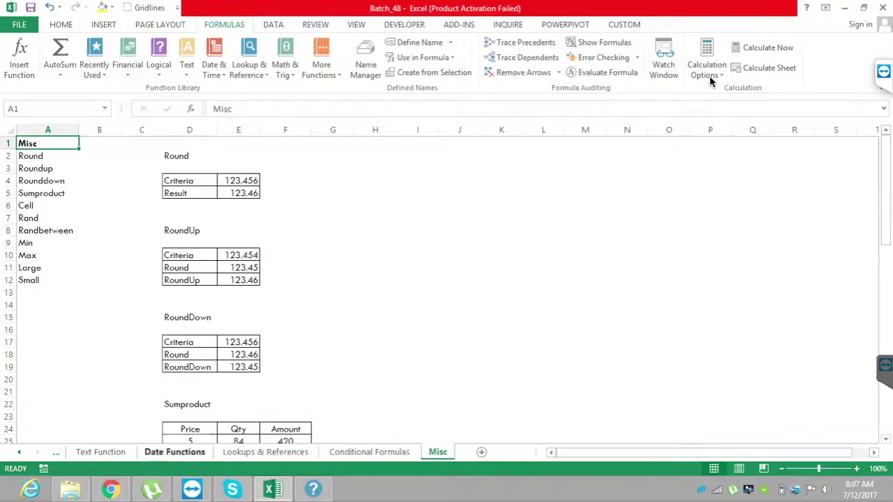
Switch to the Batch_48 folder in File Explorer and open the Excel Formula workbook
{"action": "key", "text": "alt+Tab"}
{"action": "key", "text": "Down"}
{"action": "key", "text": "Down"}
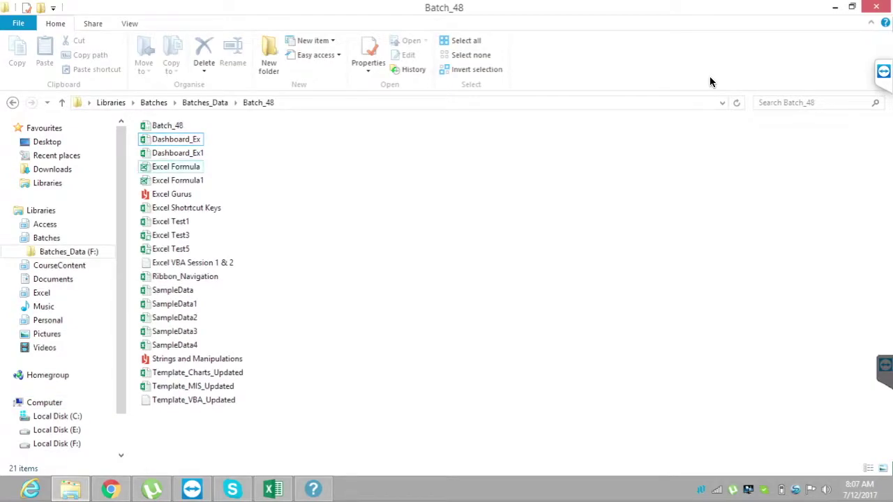
{"action": "key", "text": "Return"}
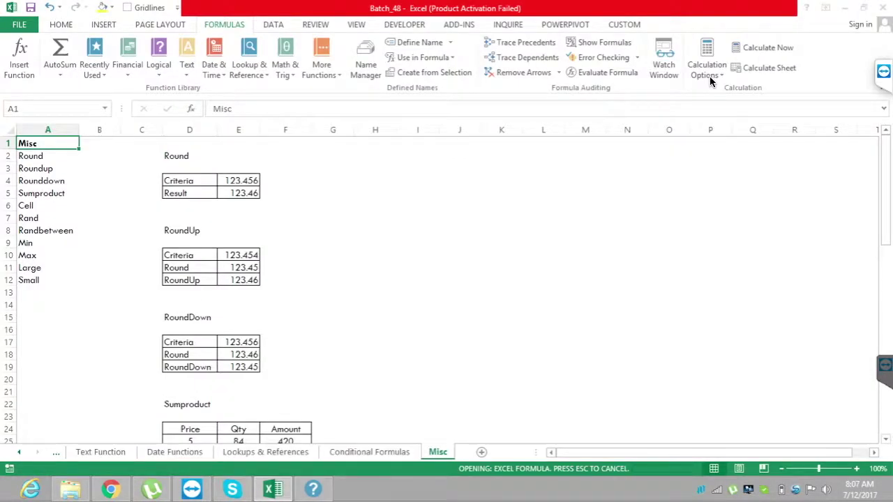